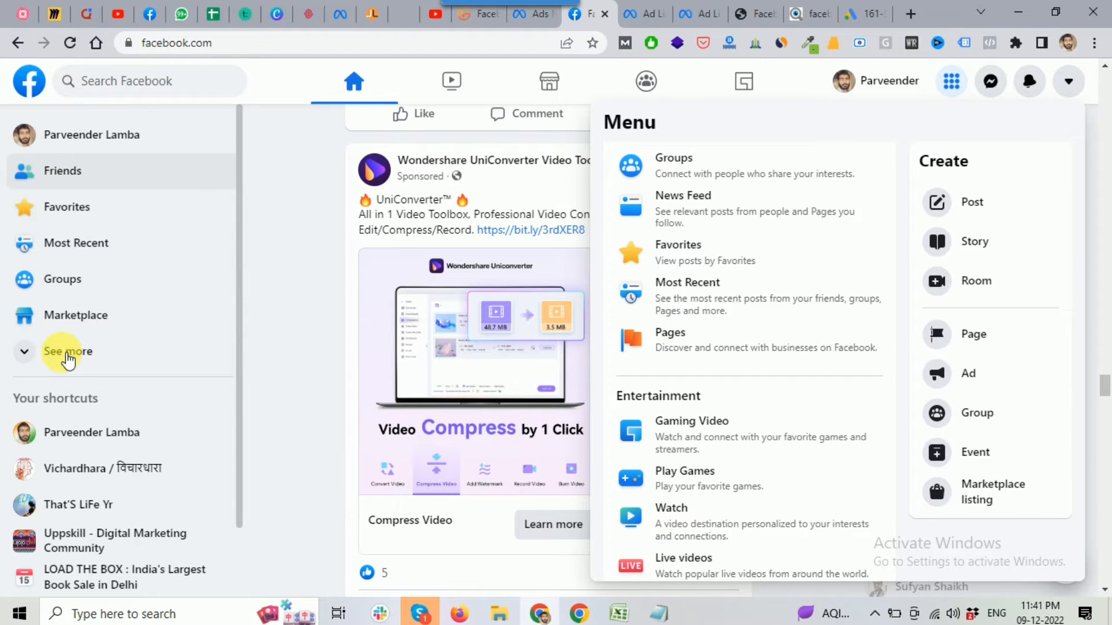
Expand the full list of shortcuts on the Facebook home page and look through it for the advertising-related entries
left_click(294, 286)
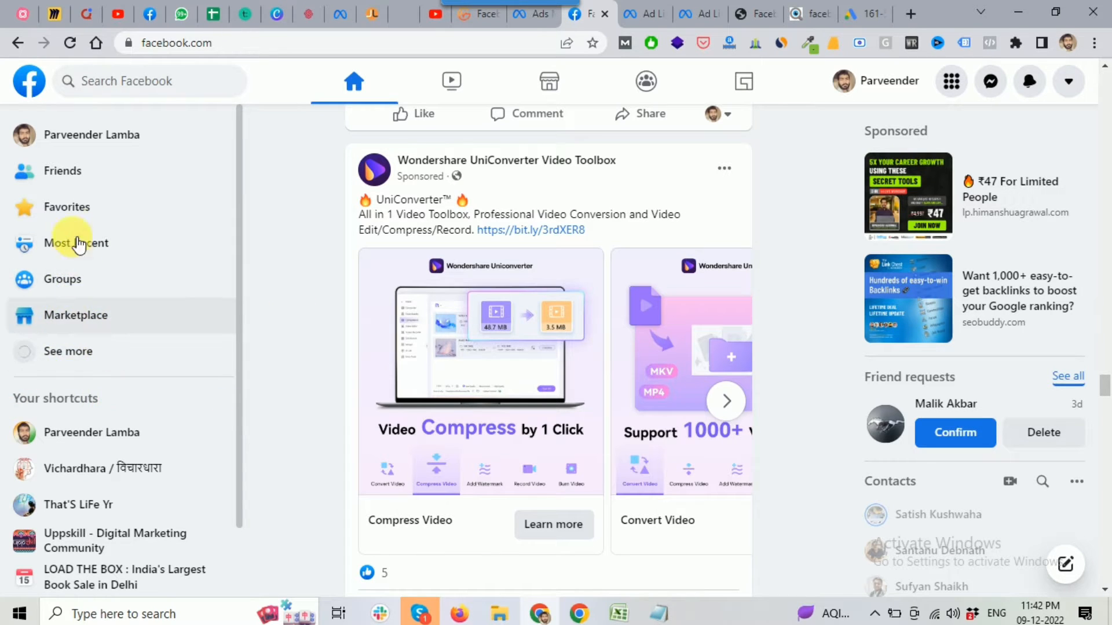
scroll(84, 466, "down", 4)
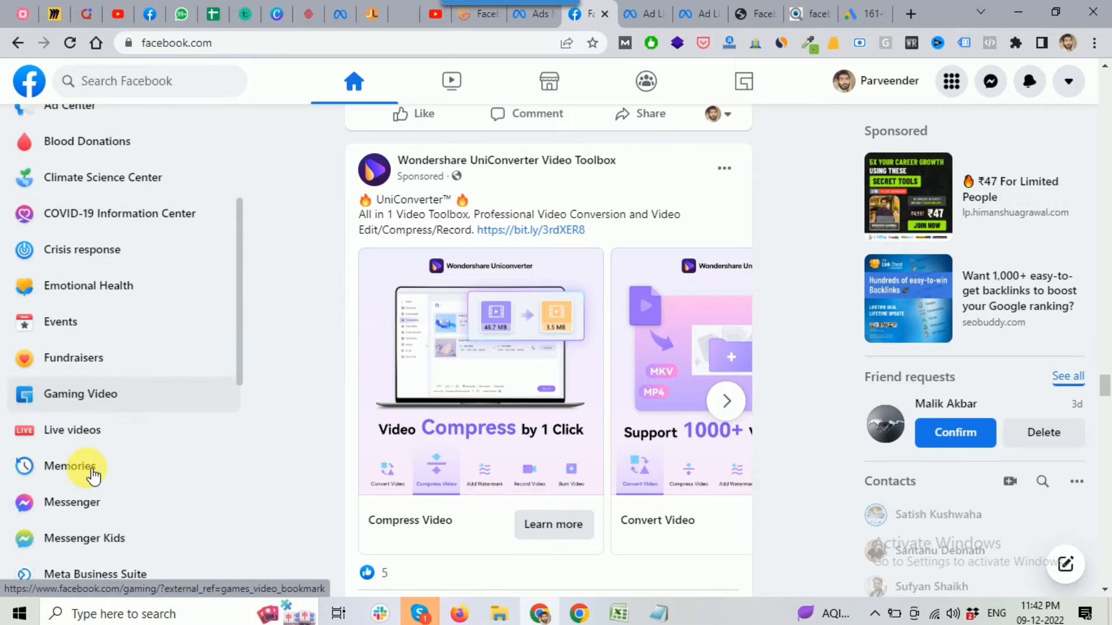
scroll(90, 470, "down", 3)
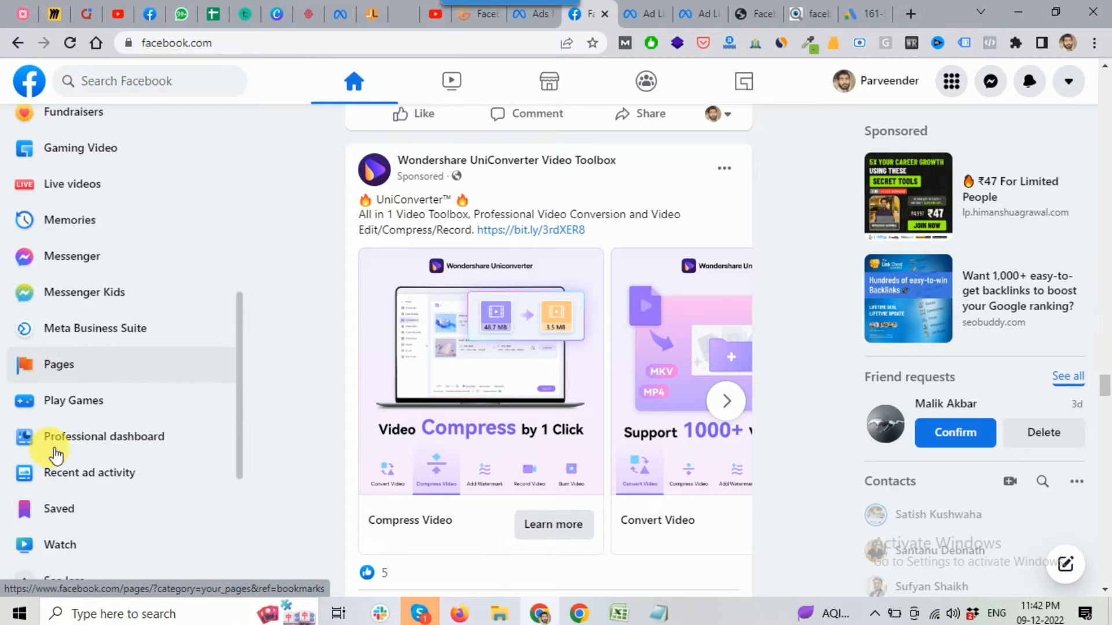
scroll(116, 453, "down", 3)
scroll(128, 456, "up", 3)
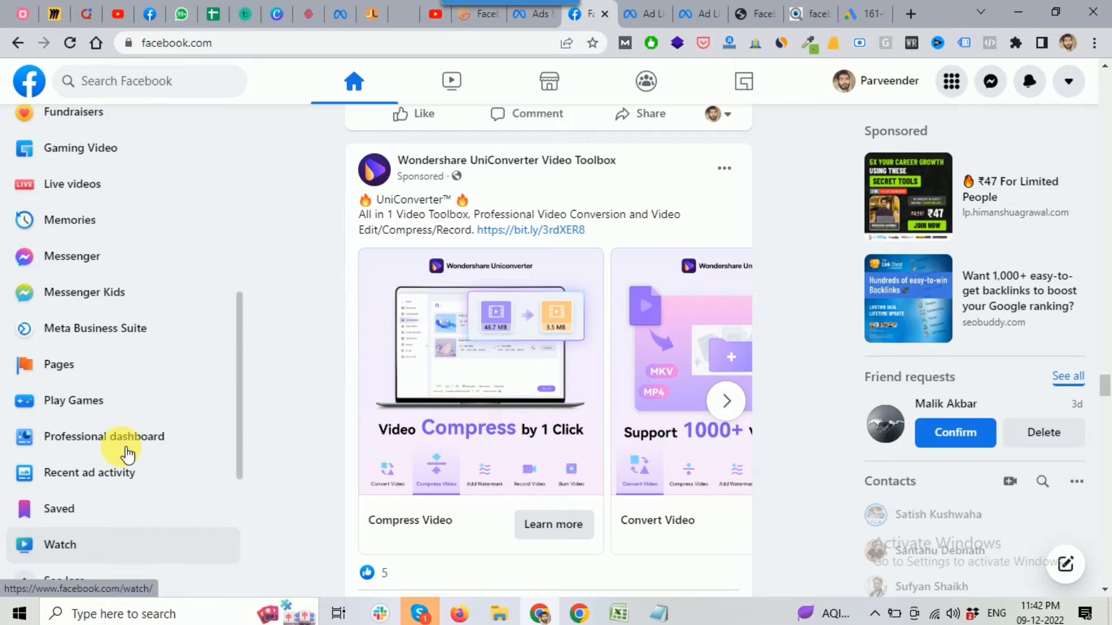
scroll(127, 455, "up", 6)
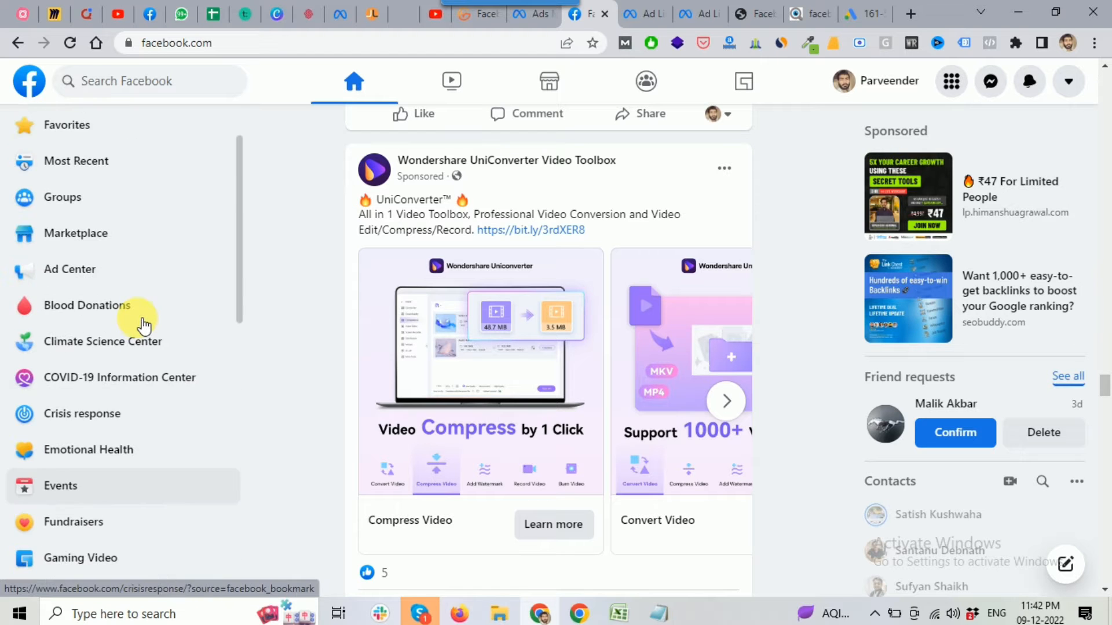
scroll(144, 326, "up", 1)
scroll(142, 326, "down", 5)
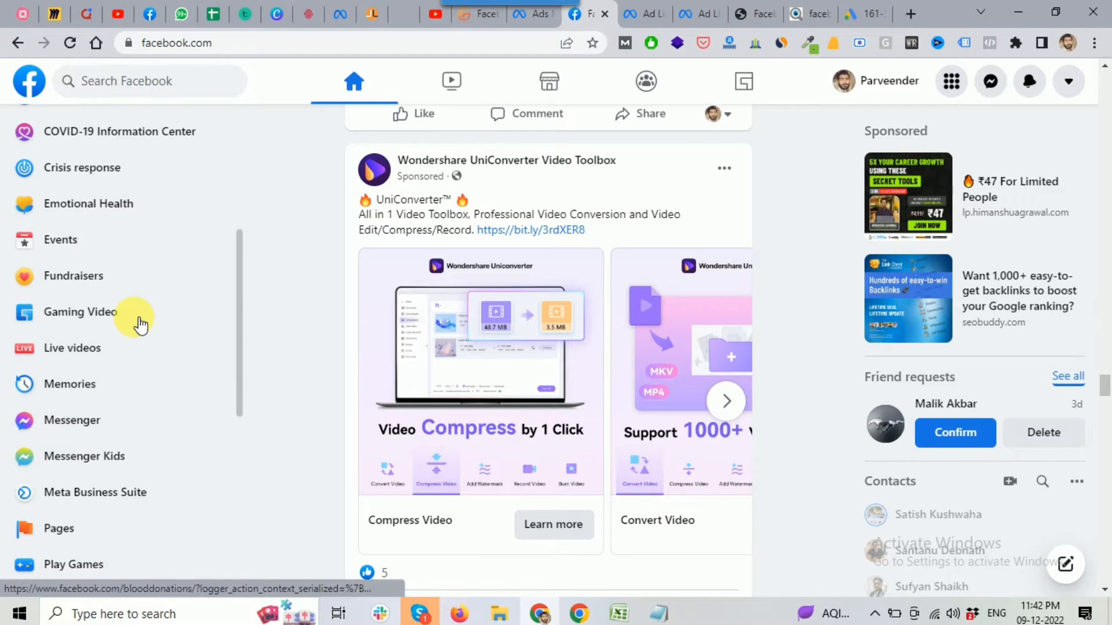
scroll(136, 322, "down", 3)
scroll(129, 330, "down", 2)
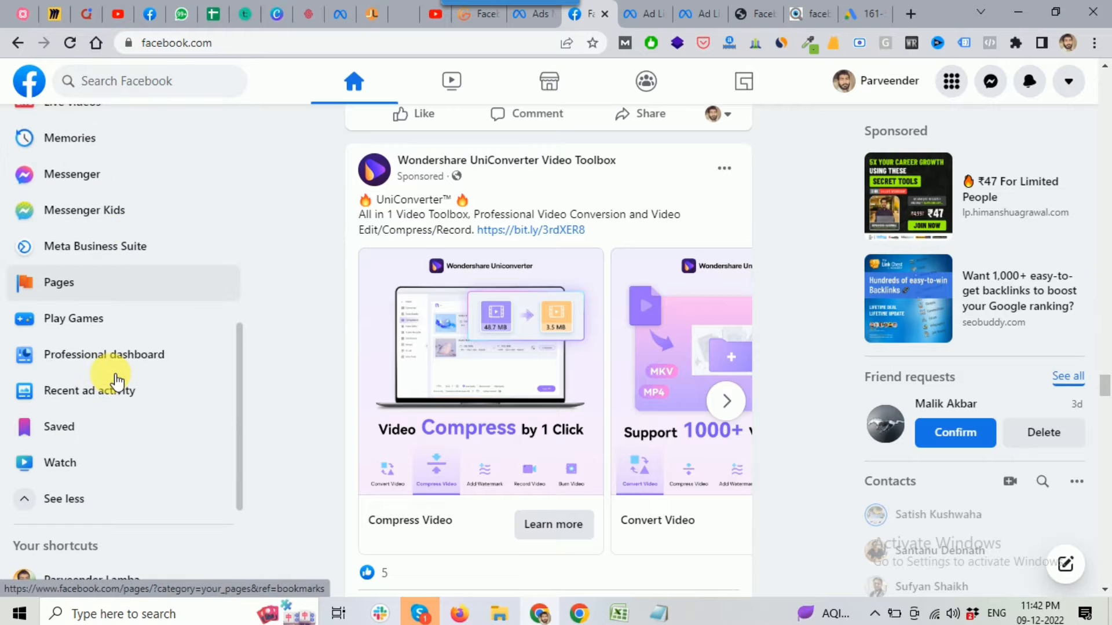
scroll(119, 381, "down", 3)
scroll(124, 381, "up", 6)
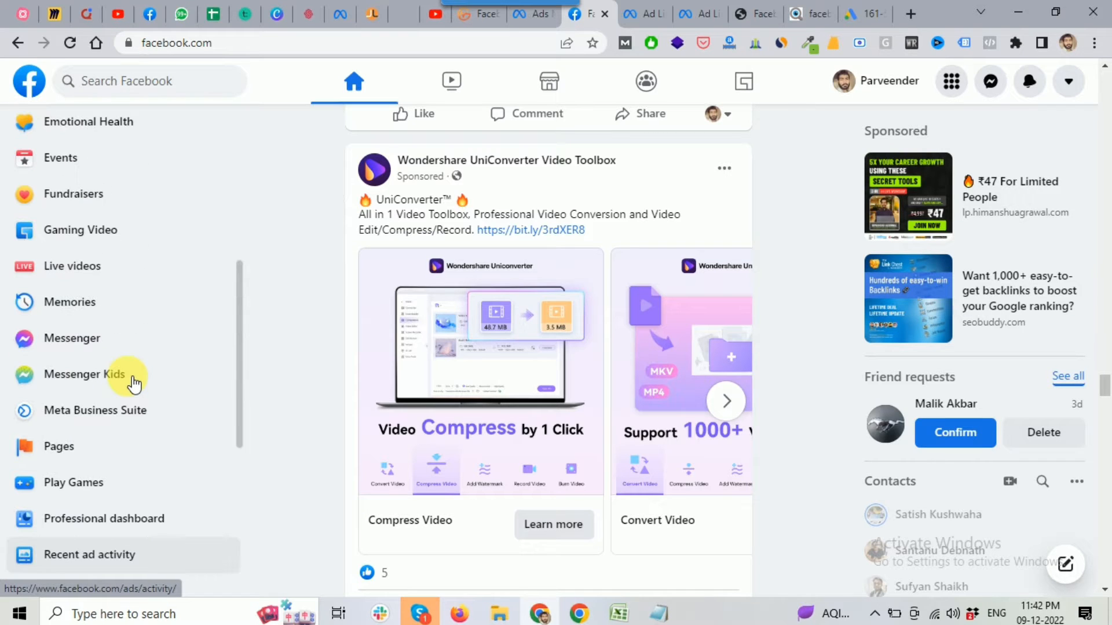
scroll(137, 429, "up", 3)
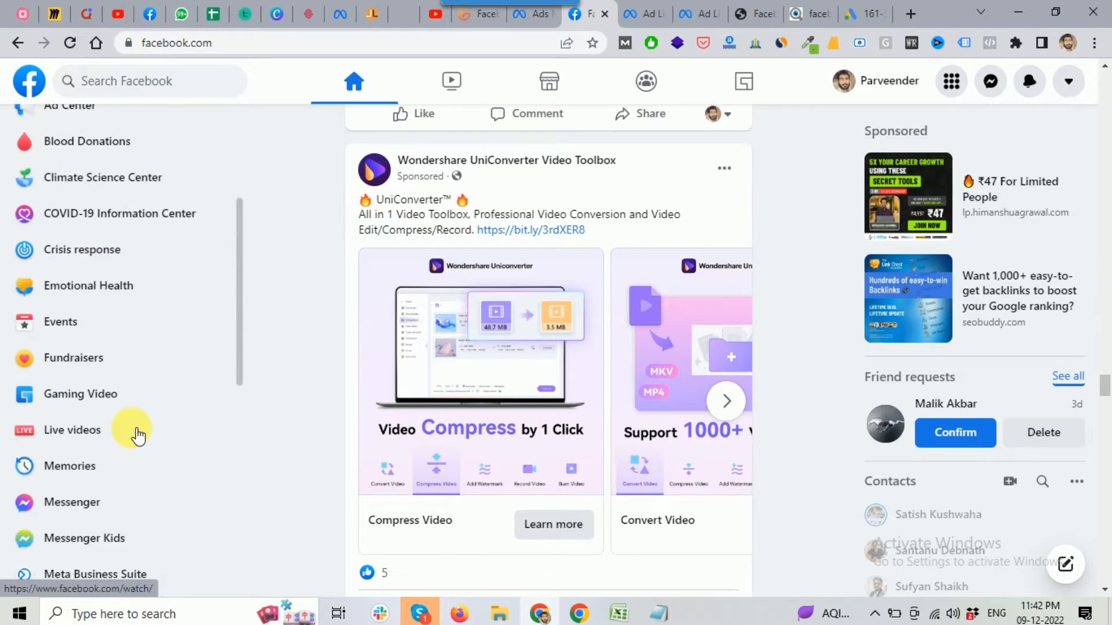
scroll(137, 431, "up", 3)
scroll(165, 359, "up", 2)
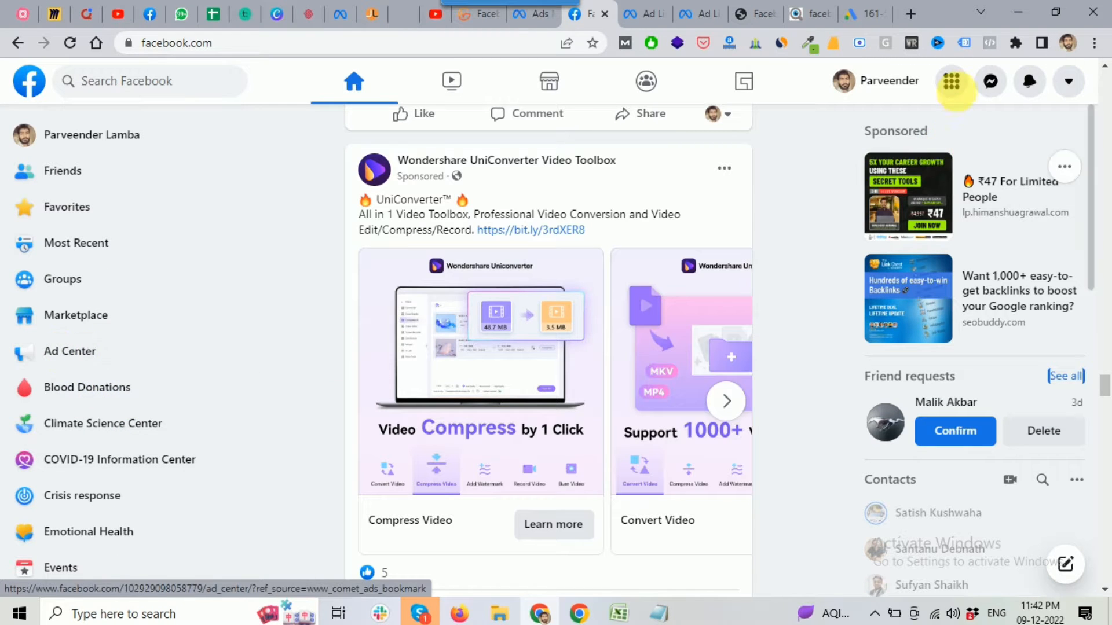
Look up Ads Manager among the Professional tools in the full Facebook menu, and switch to the open Ads Manager page
left_click(951, 82)
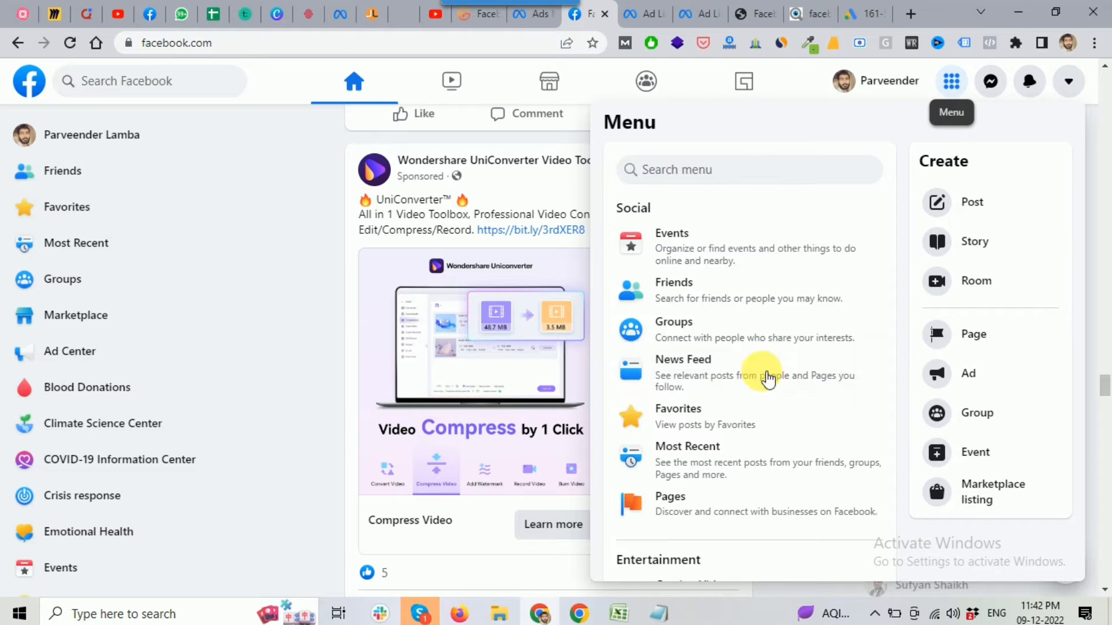
scroll(768, 381, "down", 8)
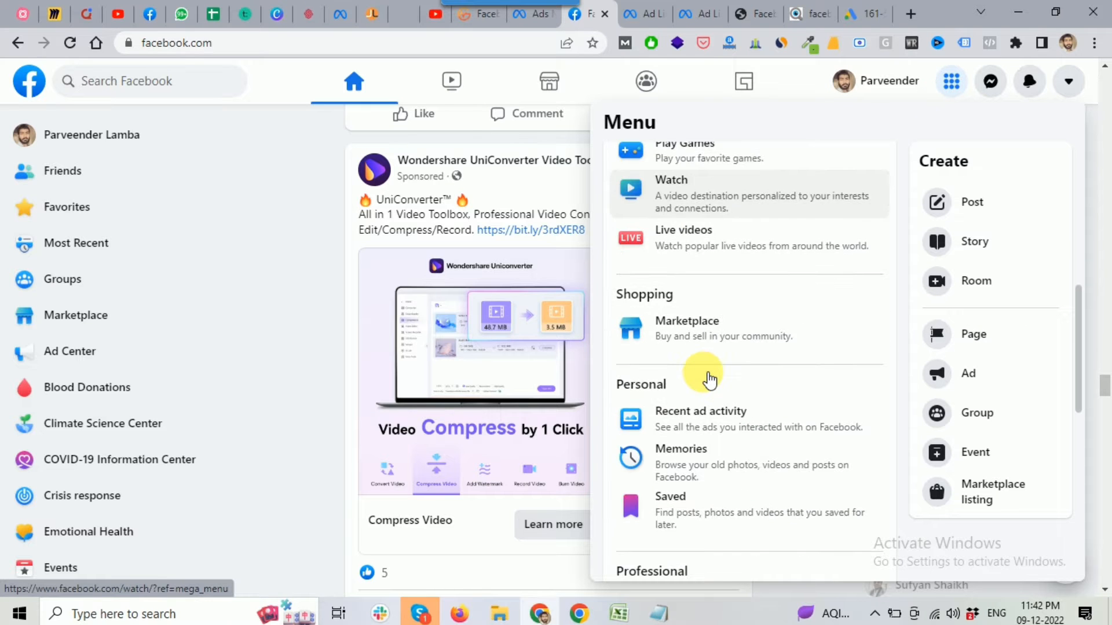
scroll(708, 380, "down", 3)
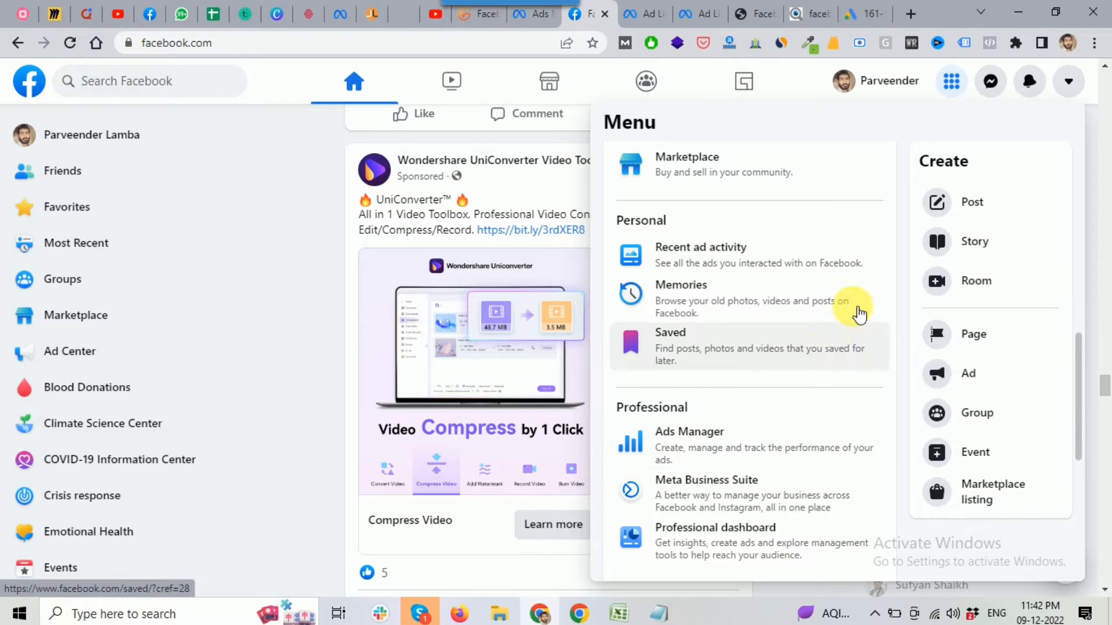
left_click(532, 20)
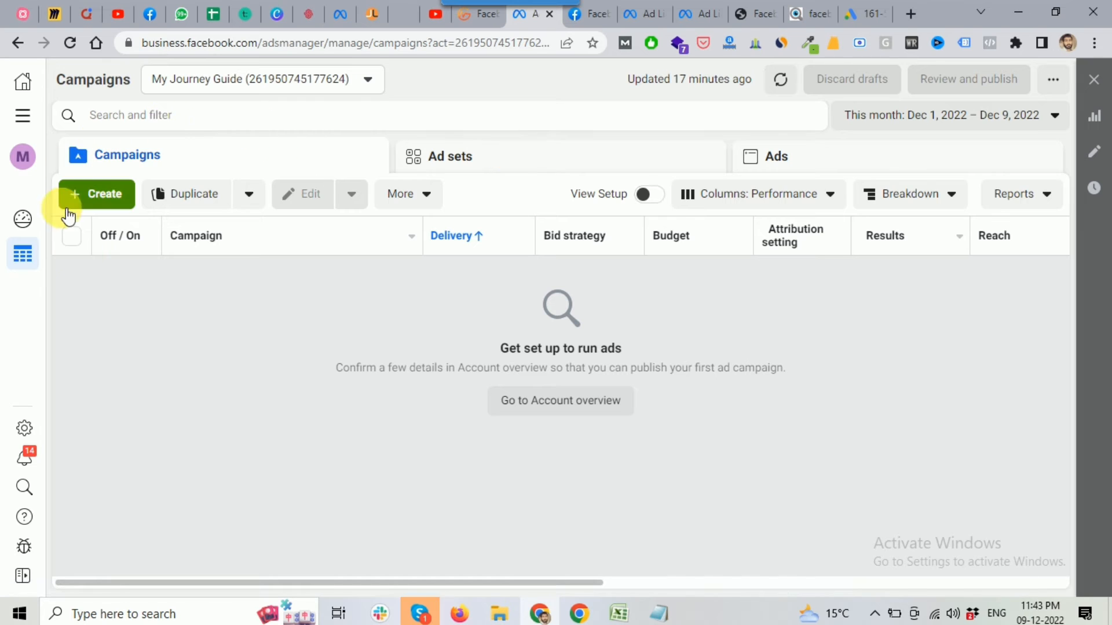
Look through the shortcuts and business management entries in All tools, and reopen Ads Manager from there
left_click(33, 121)
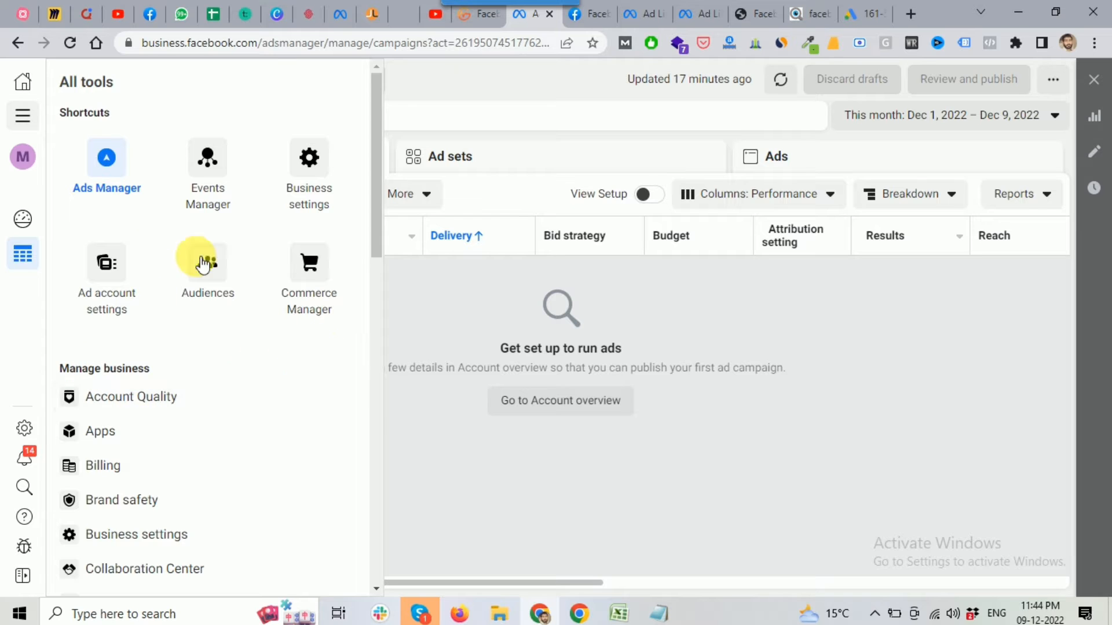
left_click(117, 169)
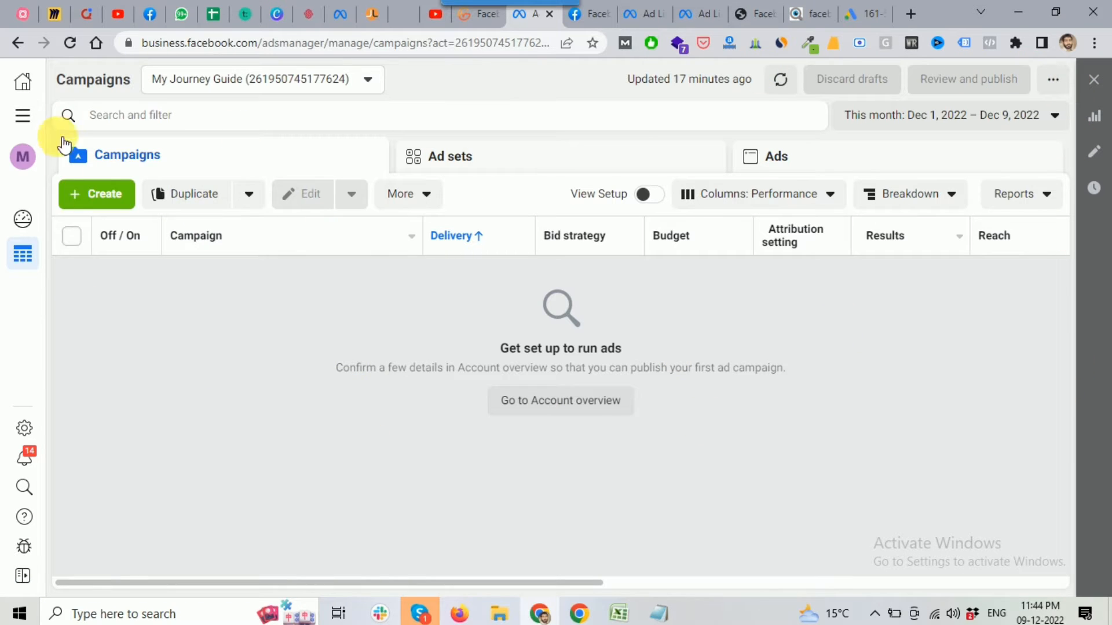
left_click(21, 116)
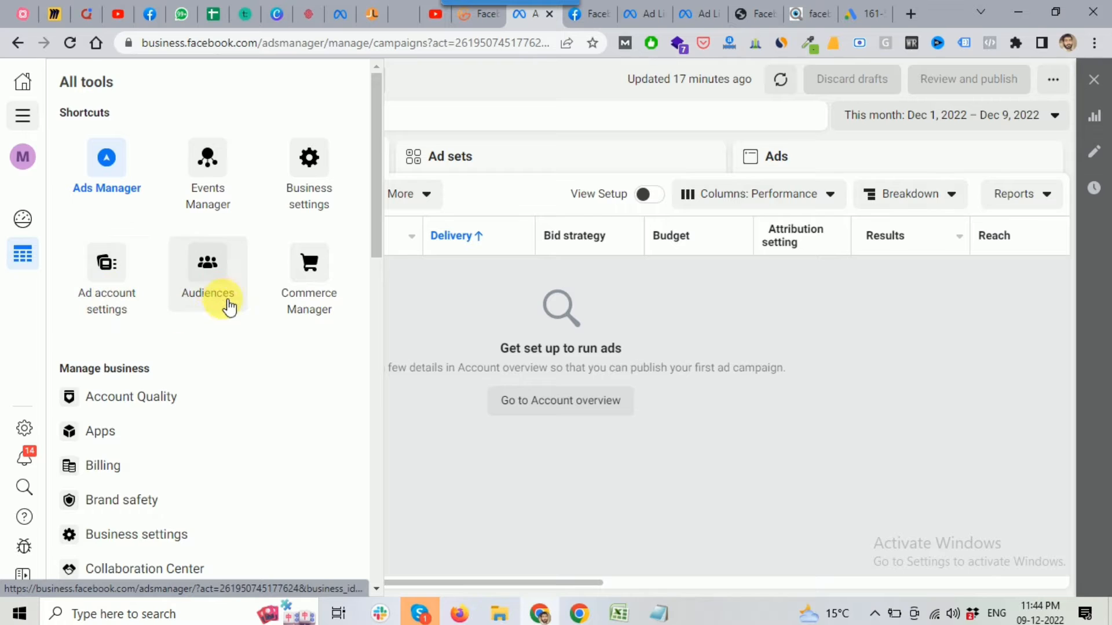
scroll(219, 293, "down", 3)
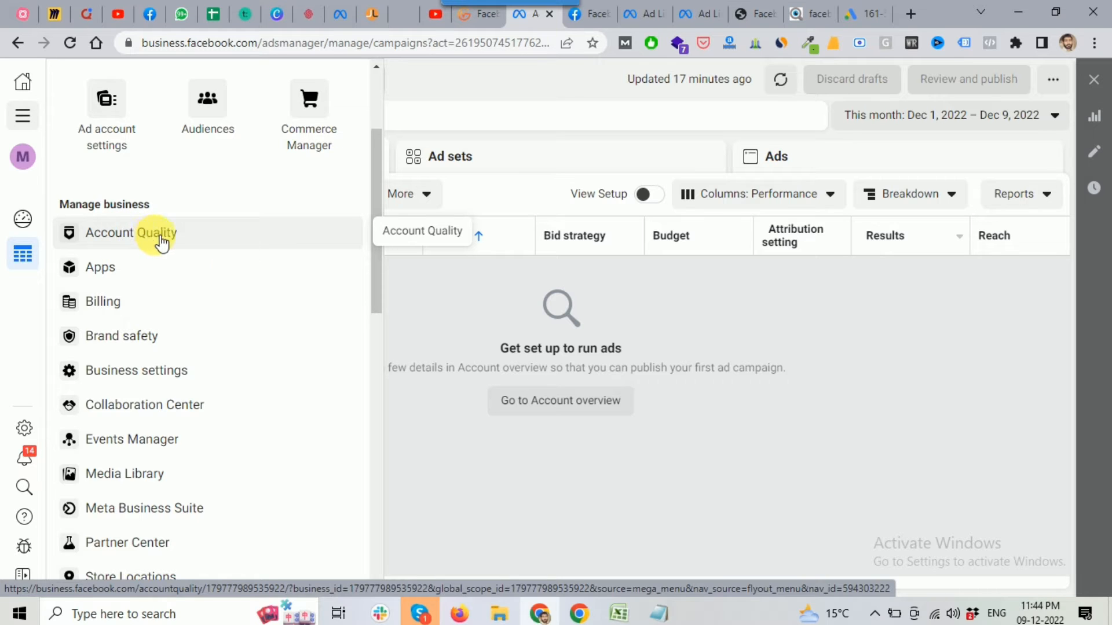
scroll(75, 182, "up", 3)
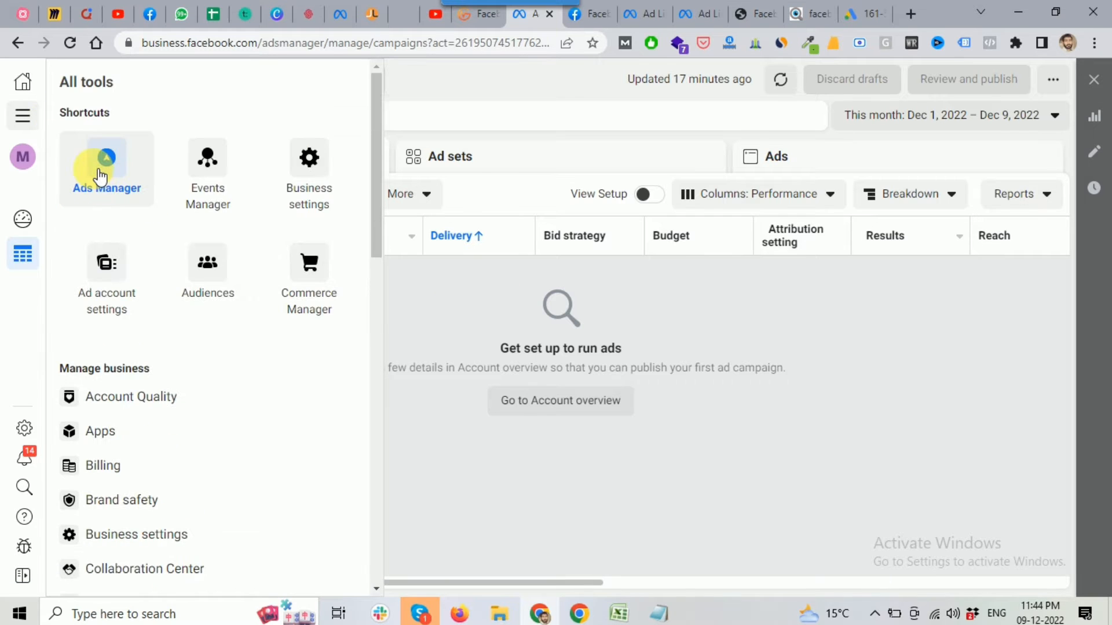
left_click(87, 174)
left_click(467, 328)
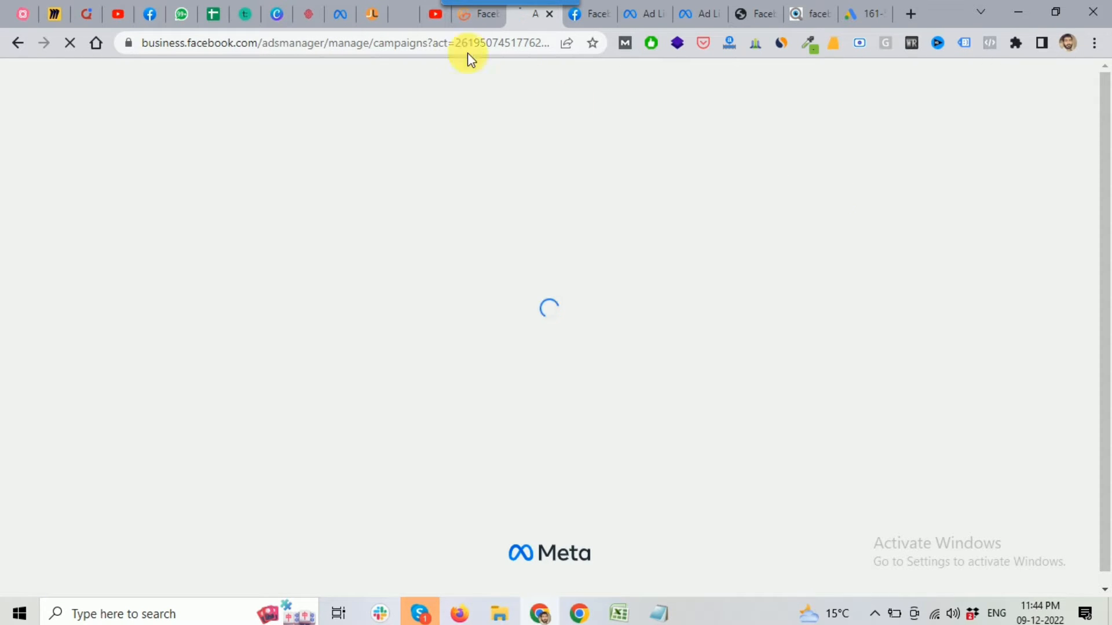
Switch to the GitMind mind map and review the Research Facebook Ads topic under Create Ads
left_click(466, 22)
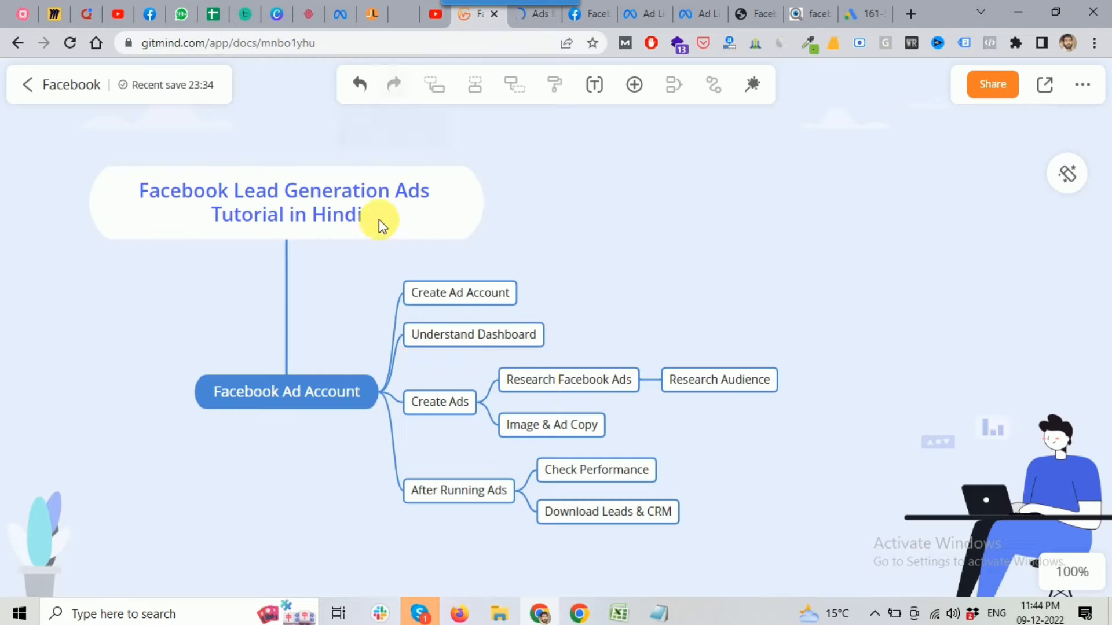
left_click(565, 380)
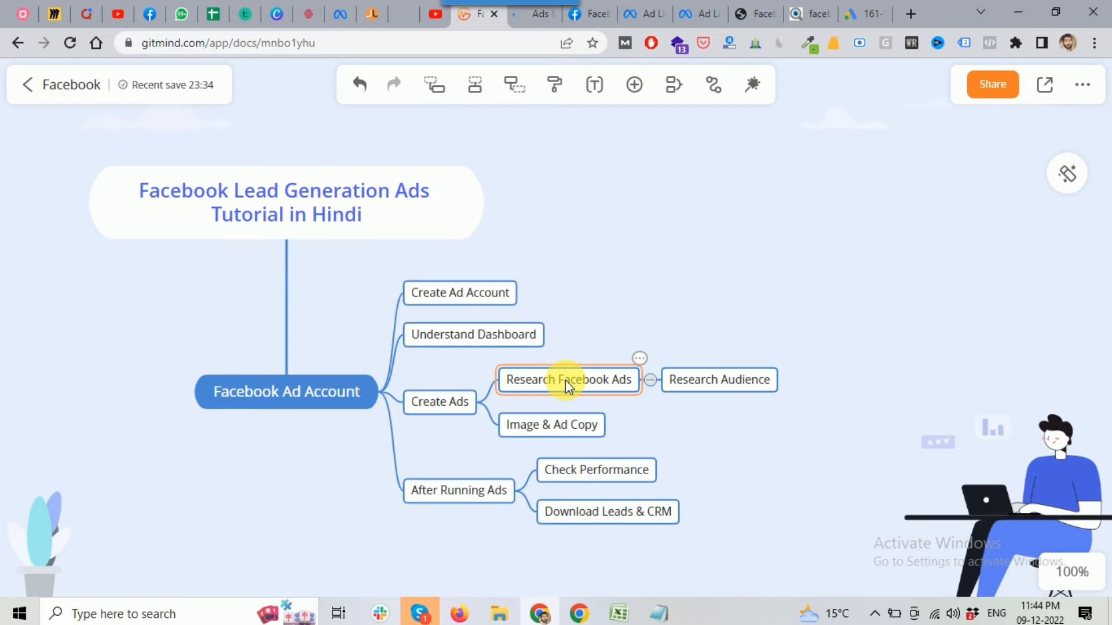
left_click(734, 331)
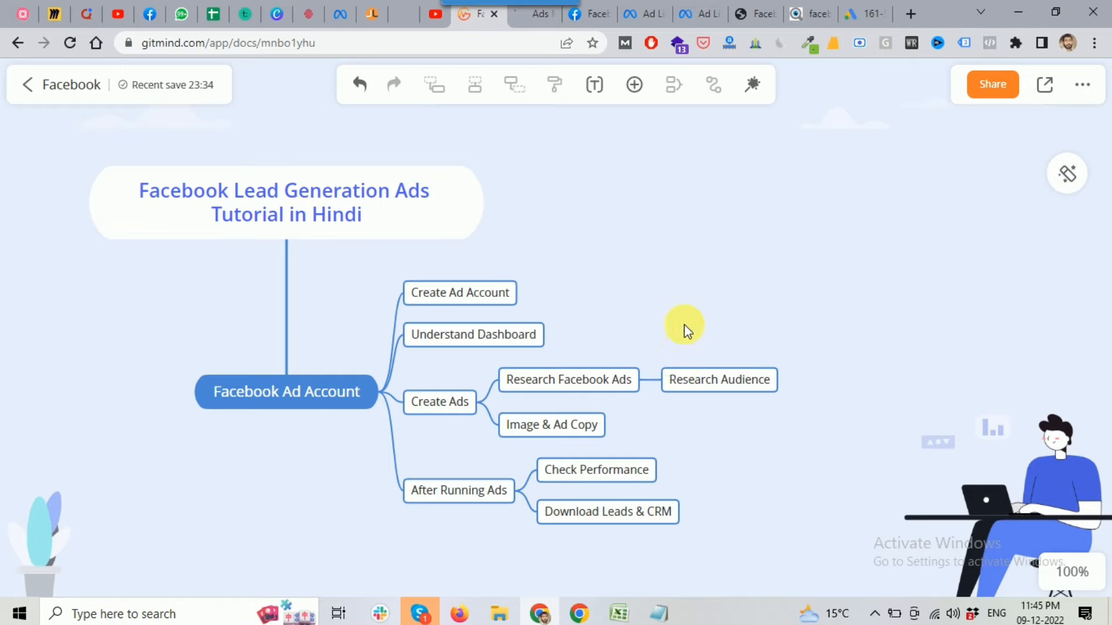
Back in Ads Manager, dismiss the payment method notice and start creating a new campaign
left_click(525, 24)
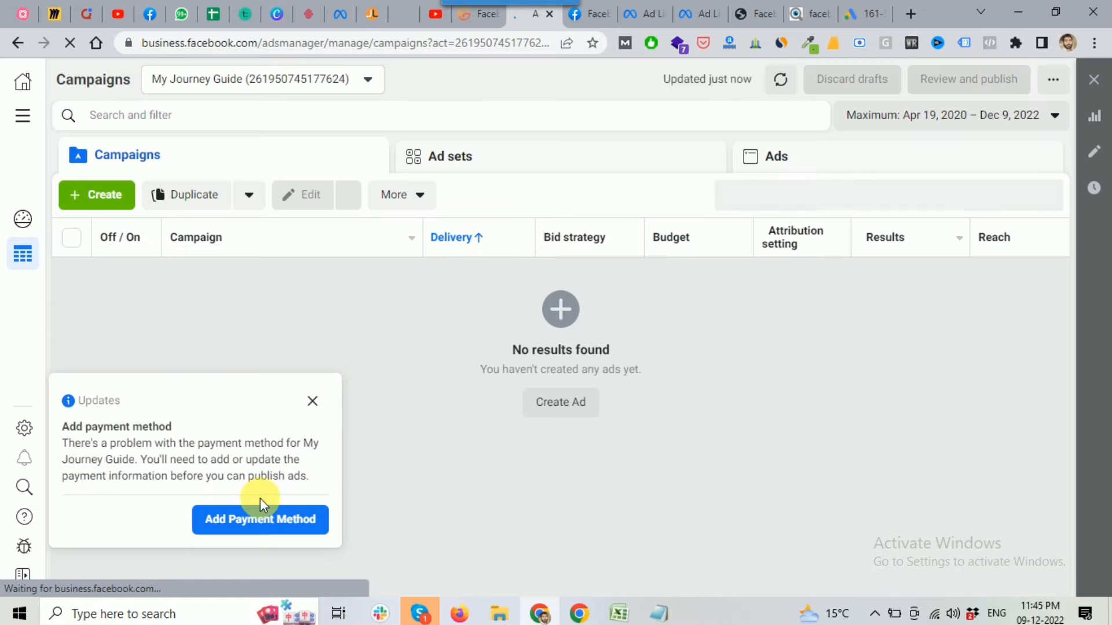
left_click(312, 402)
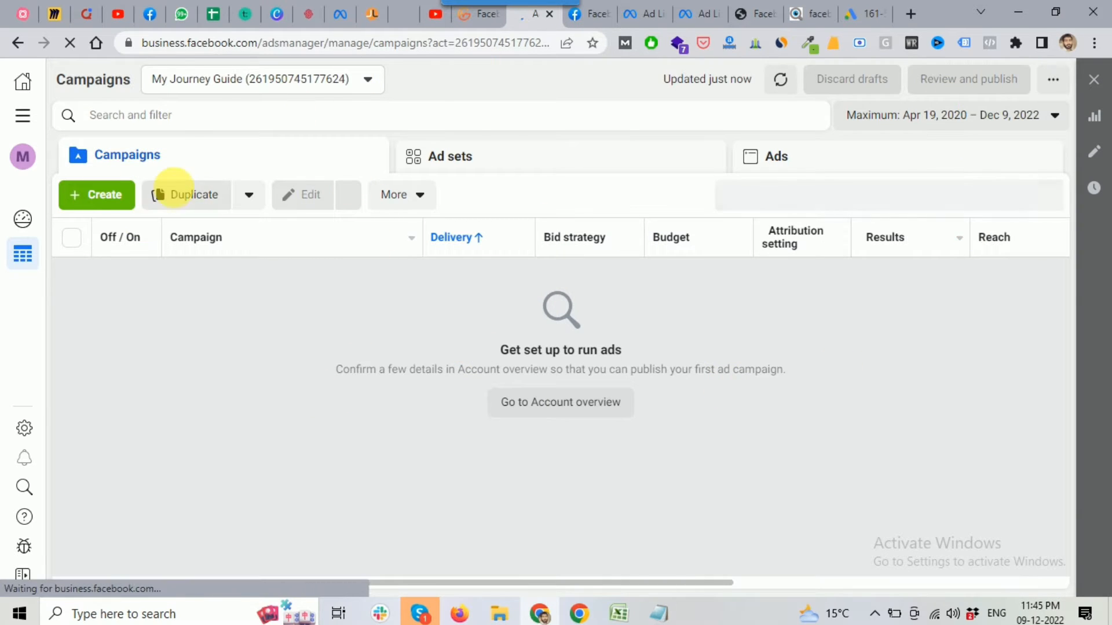
left_click(114, 202)
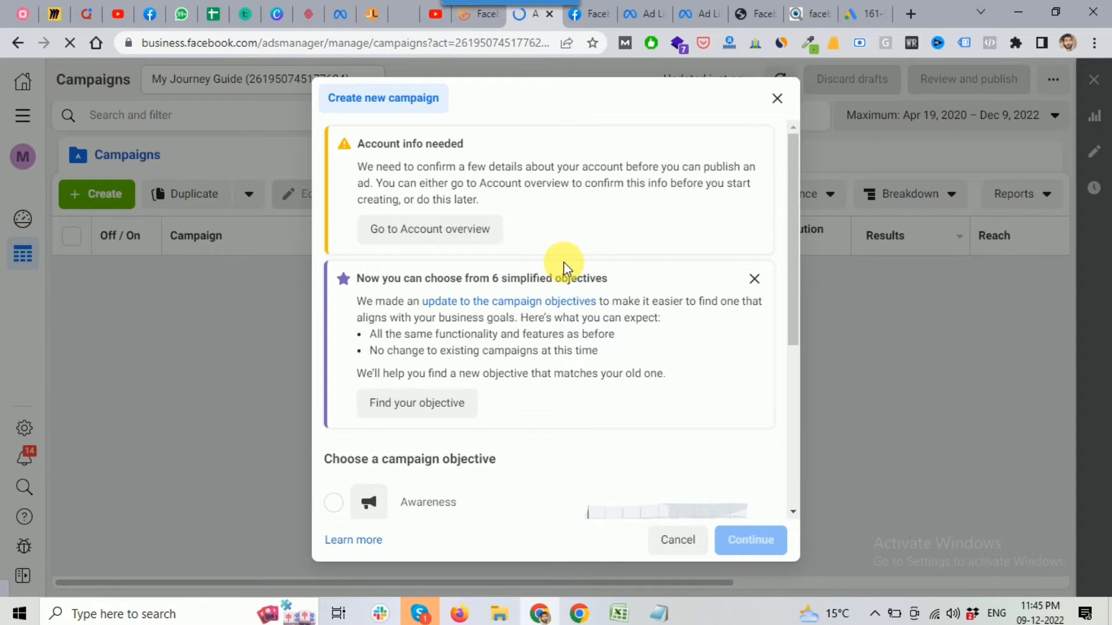
Choose Leads as the objective of the new campaign
scroll(565, 265, "down", 3)
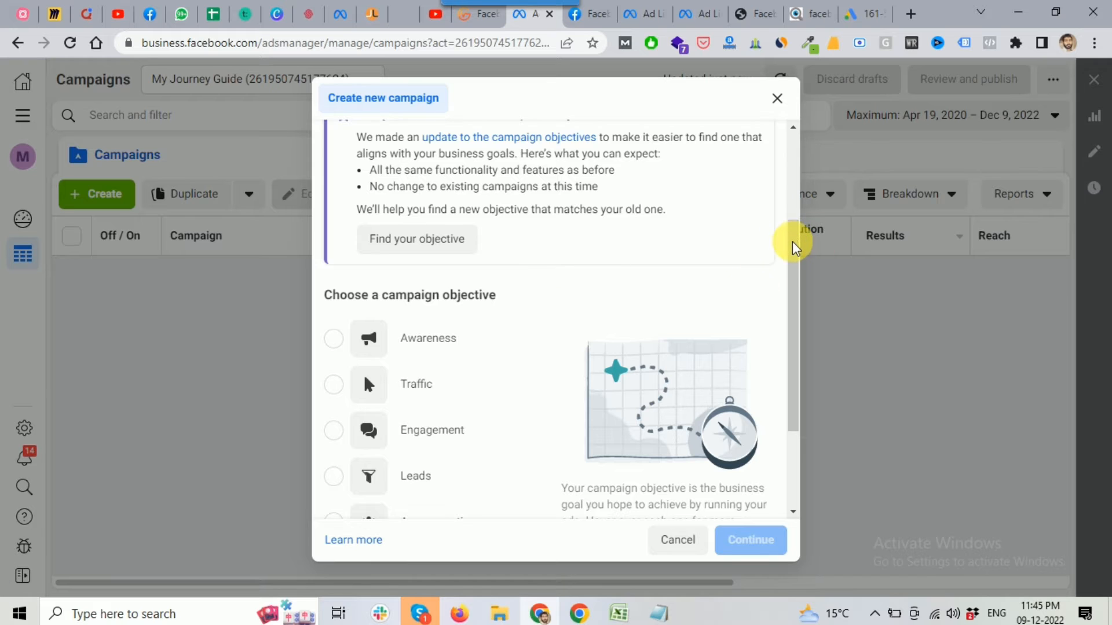
left_click_drag(794, 241, 794, 297)
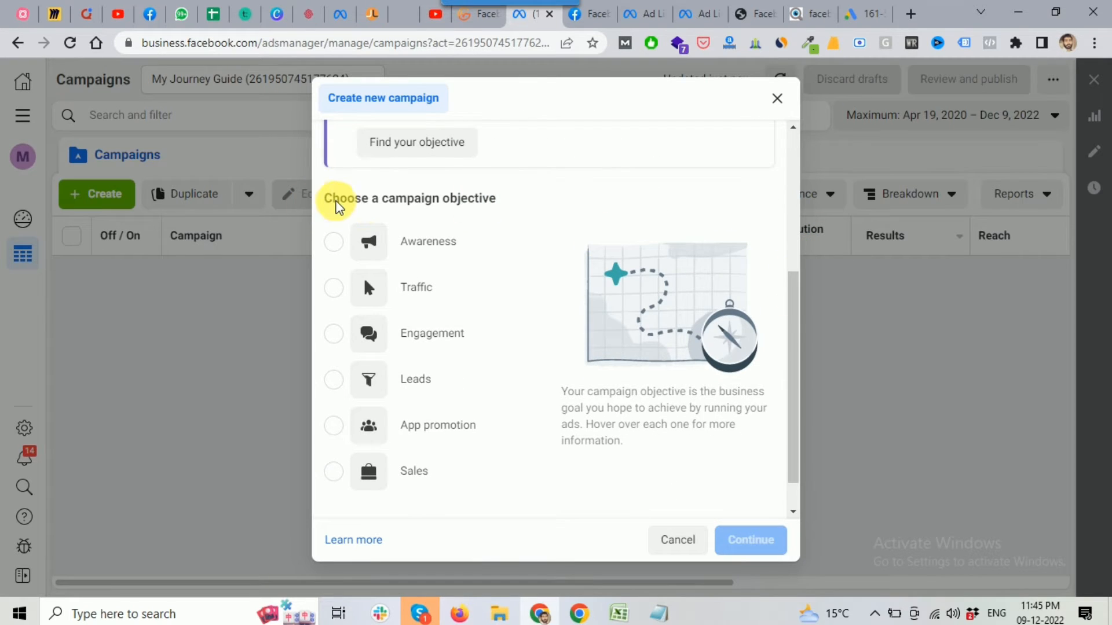
left_click_drag(326, 200, 510, 203)
left_click(511, 203)
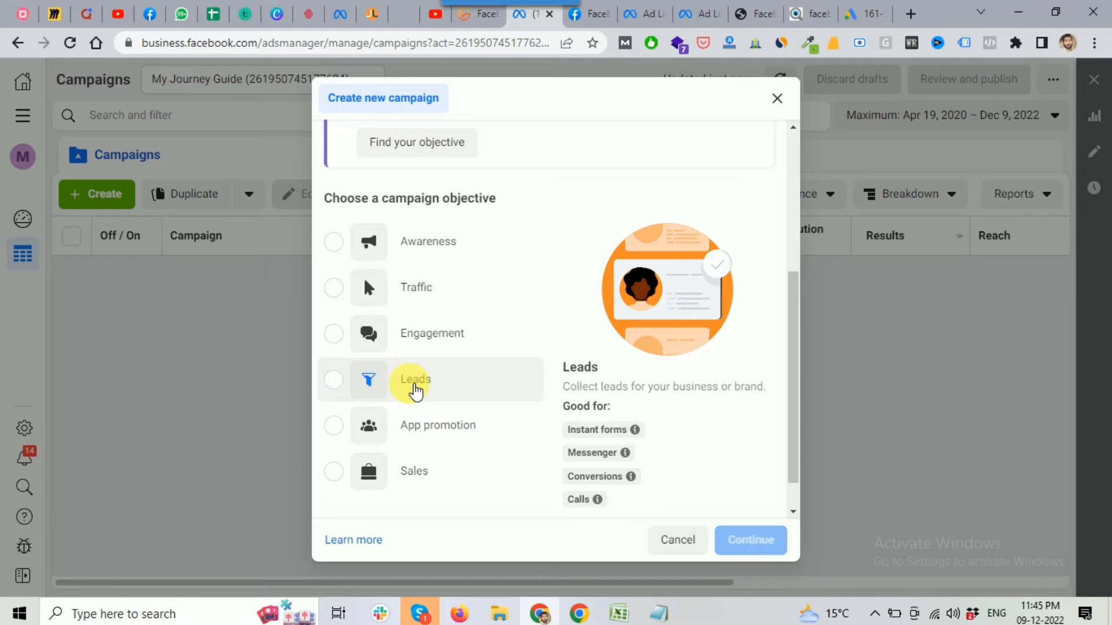
left_click(421, 392)
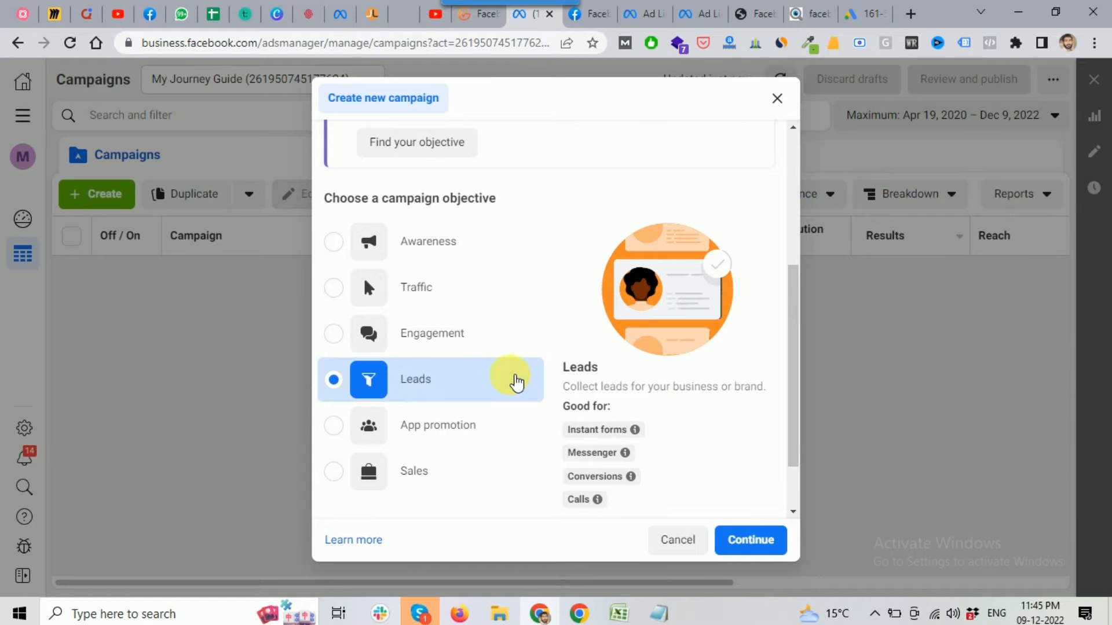
Read the Instant forms description for the Leads objective and examine the two example lead form images open in the browser
scroll(685, 365, "down", 1)
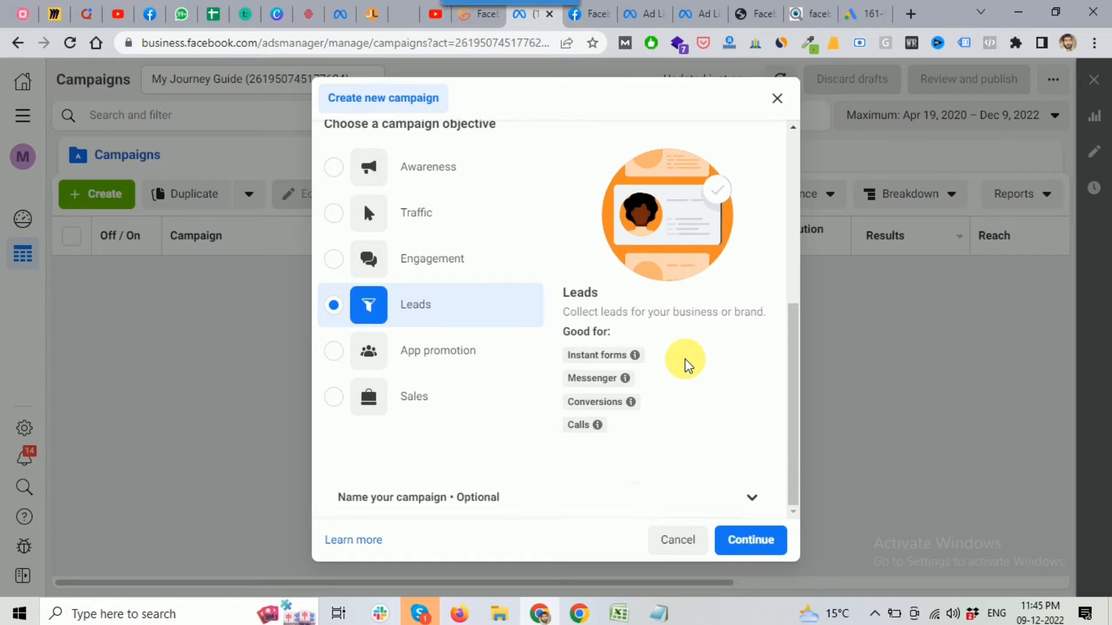
mouse_move(565, 356)
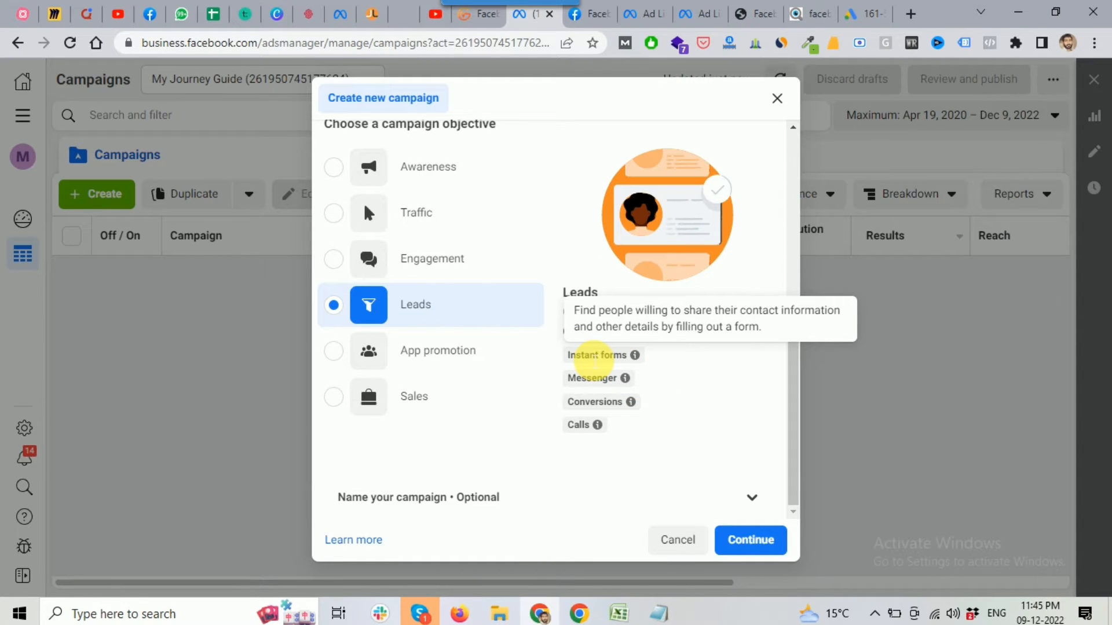
left_click(758, 16)
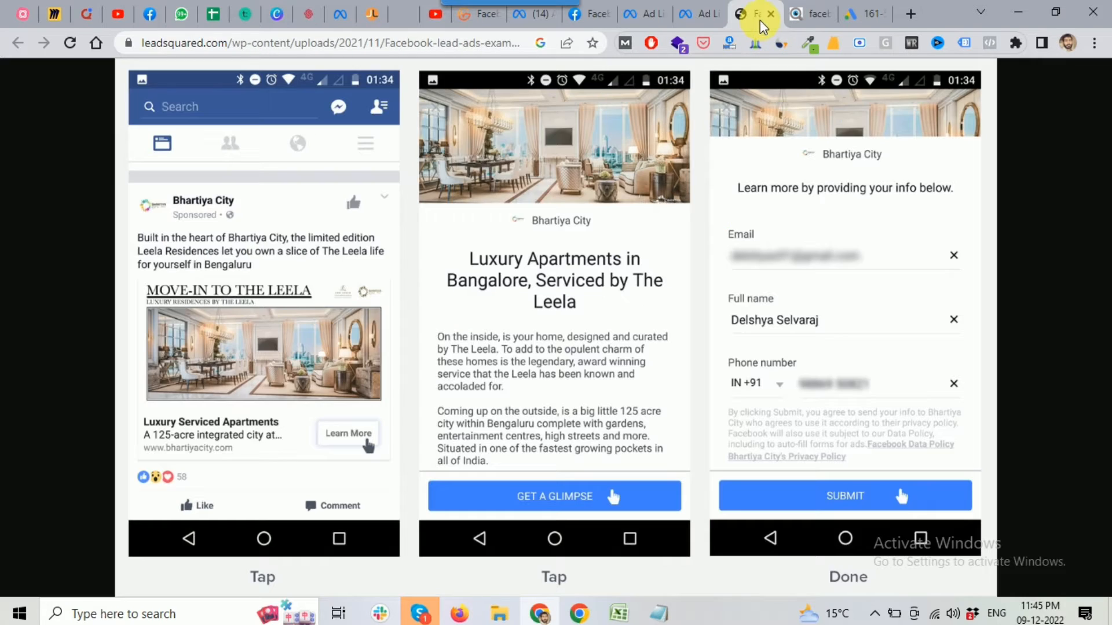
left_click(806, 16)
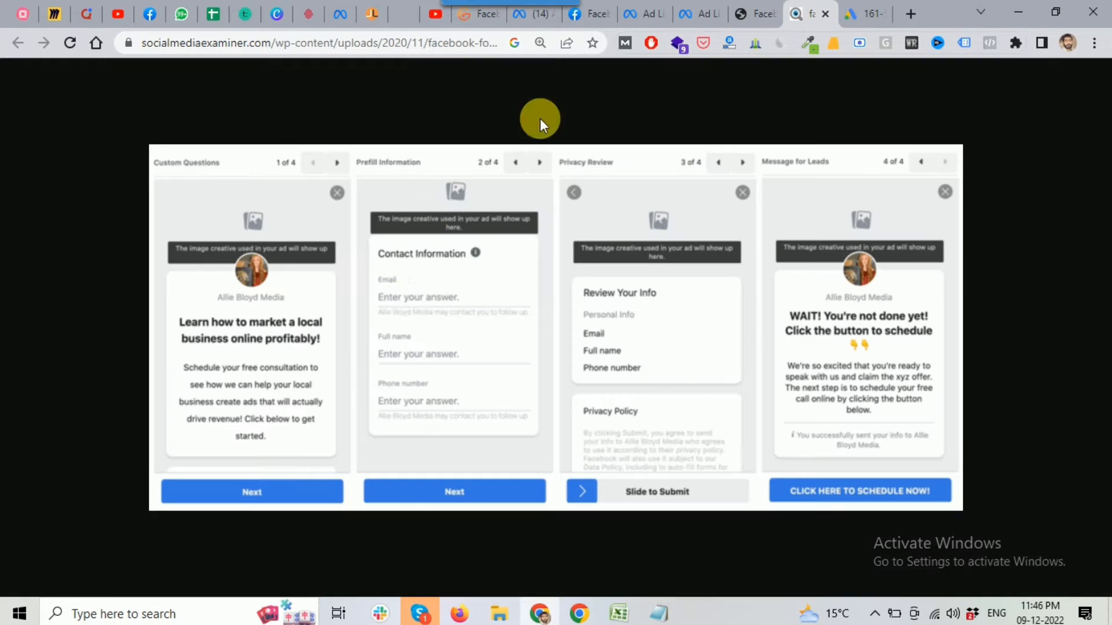
left_click(521, 19)
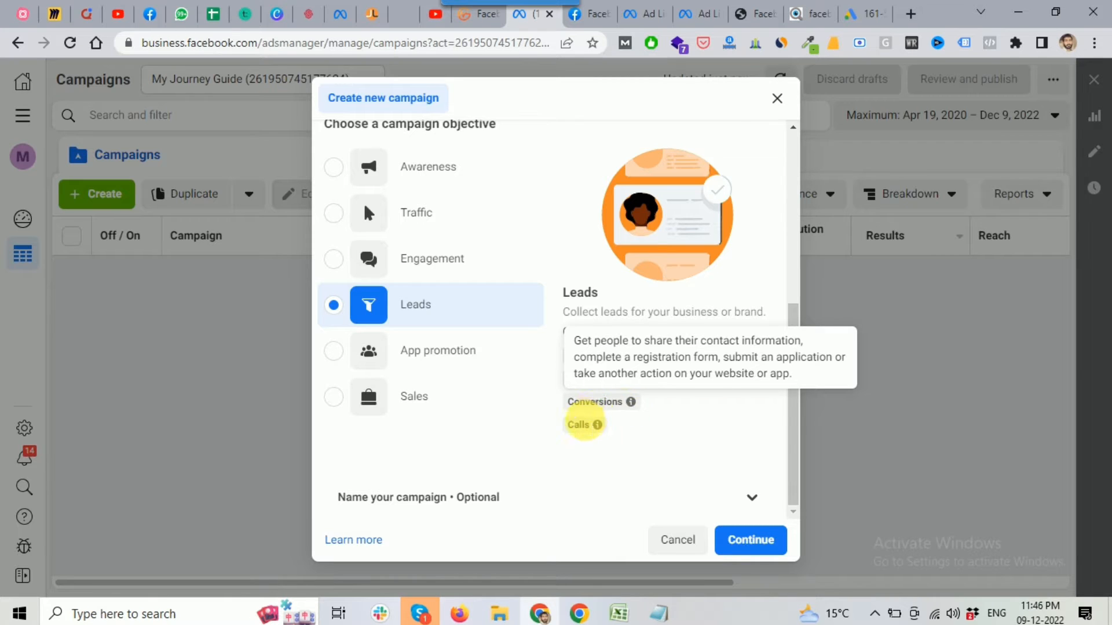
Read the descriptions of the lead methods under the Leads objective and continue to the campaign settings
mouse_move(593, 427)
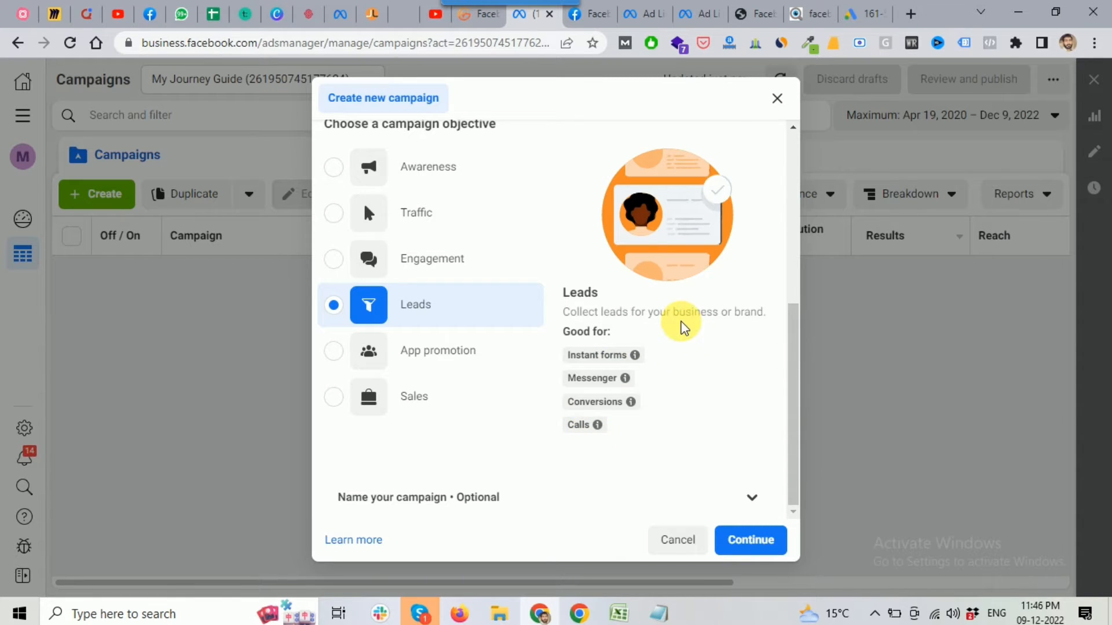
mouse_move(575, 354)
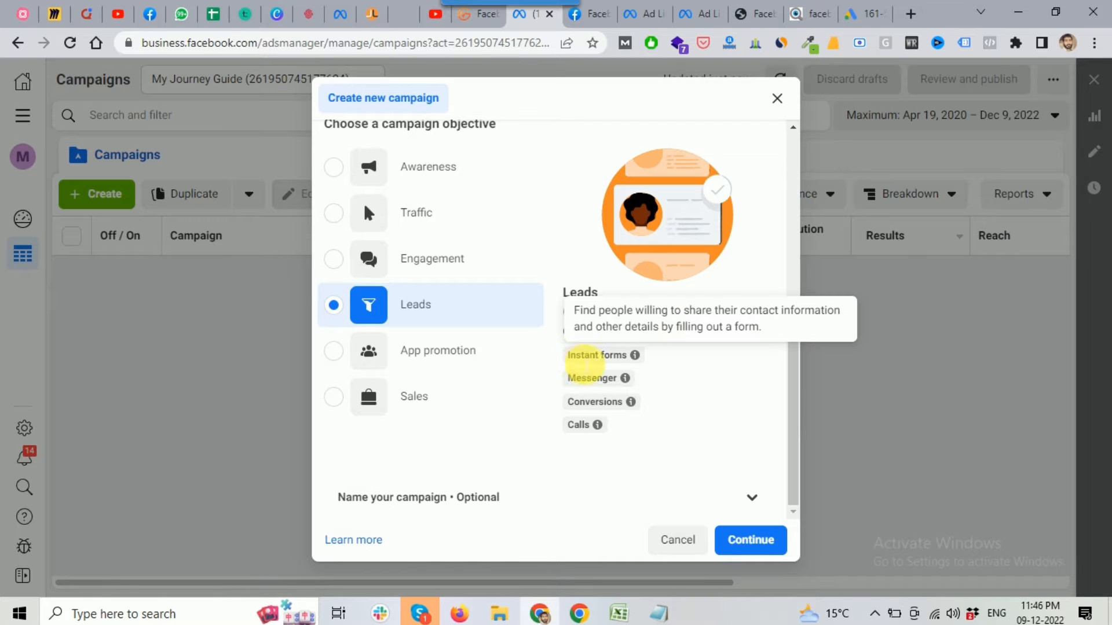
left_click_drag(566, 355, 633, 360)
left_click(687, 374)
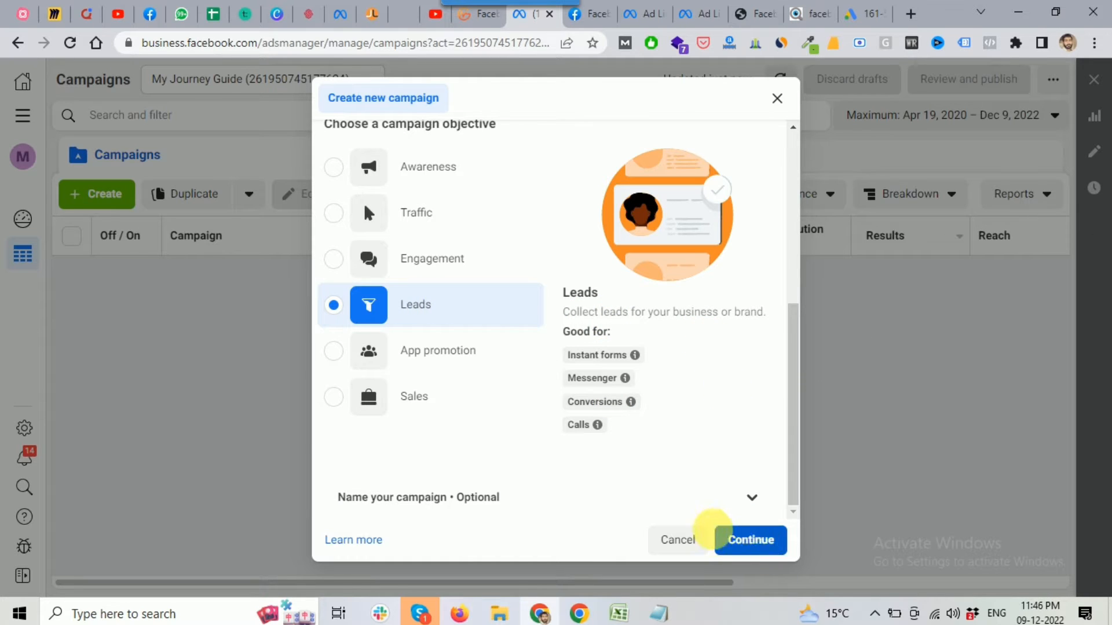
left_click(752, 541)
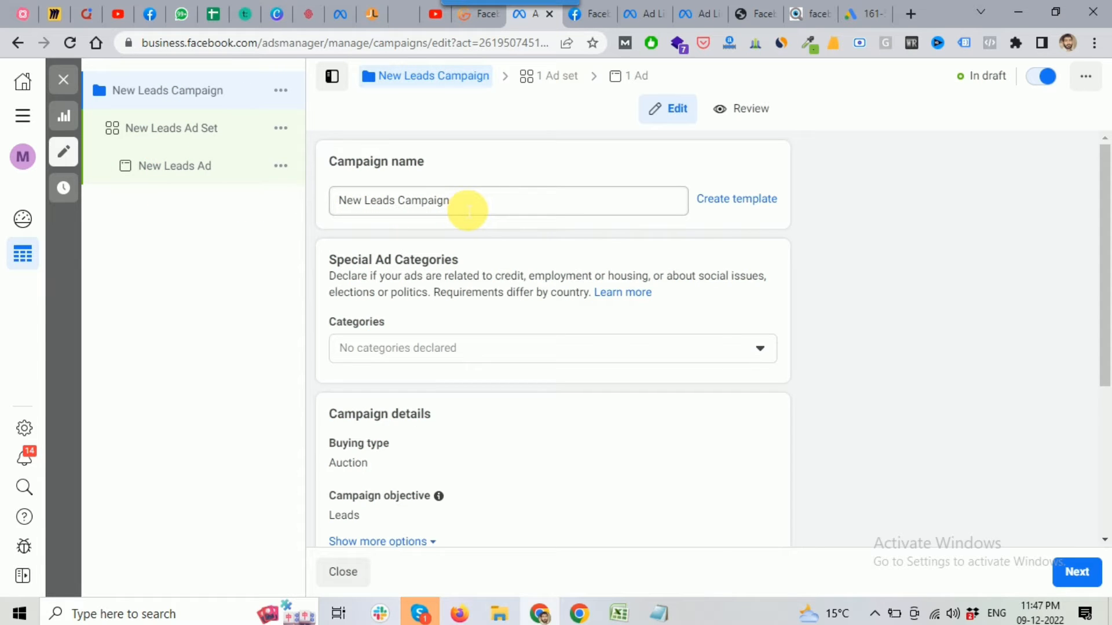
Review the Special Ad Categories section and its category options, leaving no category declared
scroll(459, 217, "down", 1)
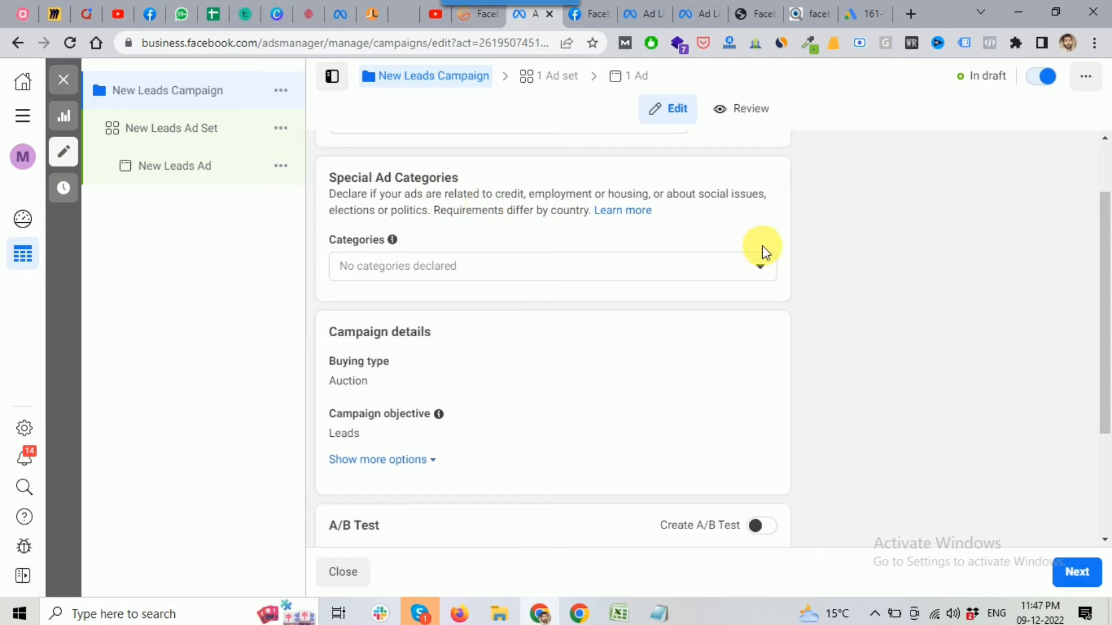
left_click_drag(496, 194, 424, 211)
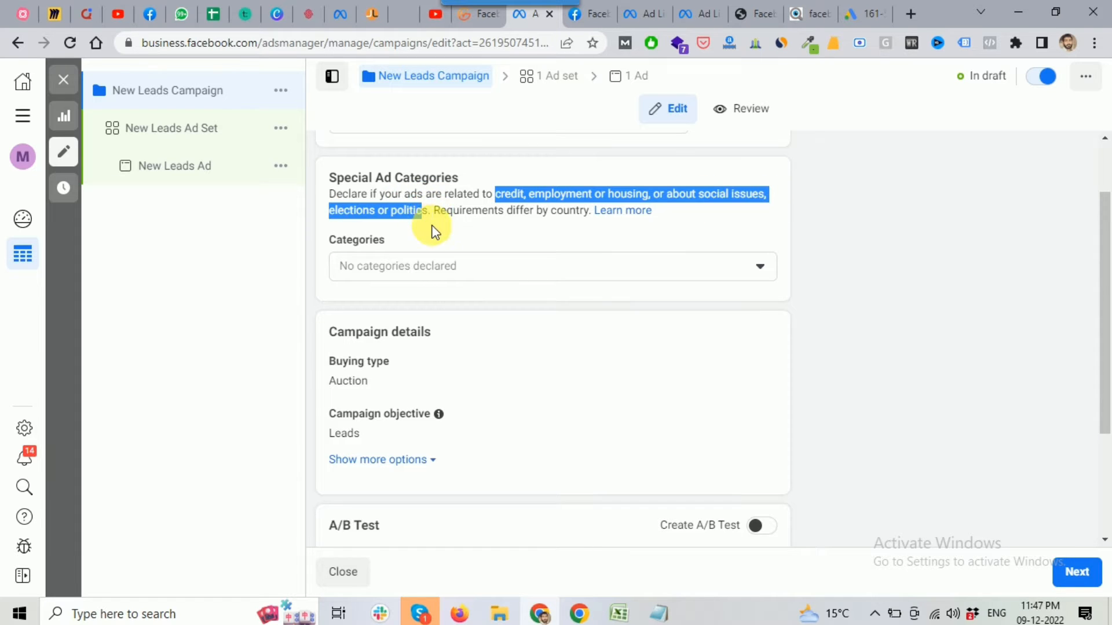
left_click(432, 227)
left_click(449, 268)
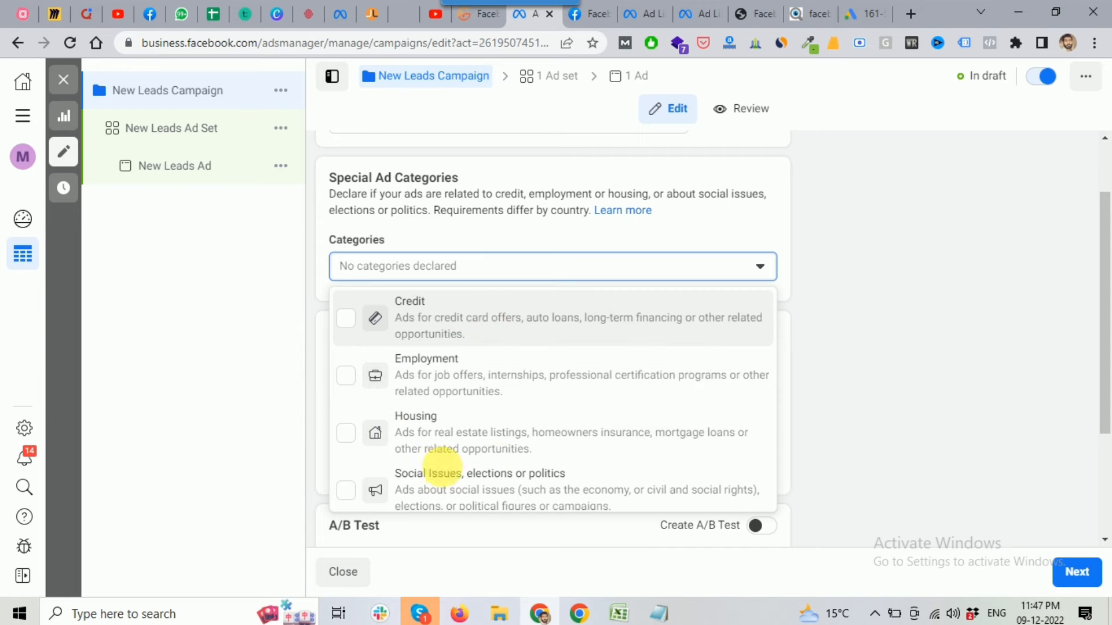
left_click(829, 258)
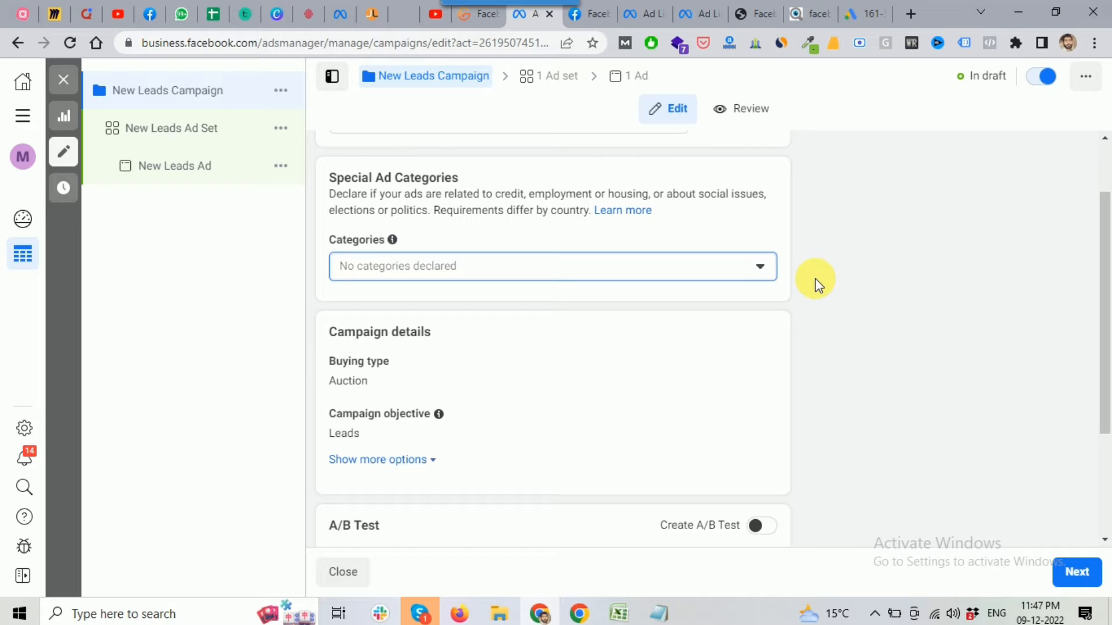
Check the campaign details, A/B Test and Advantage campaign budget settings, and proceed to the ad set settings
scroll(567, 317, "down", 1)
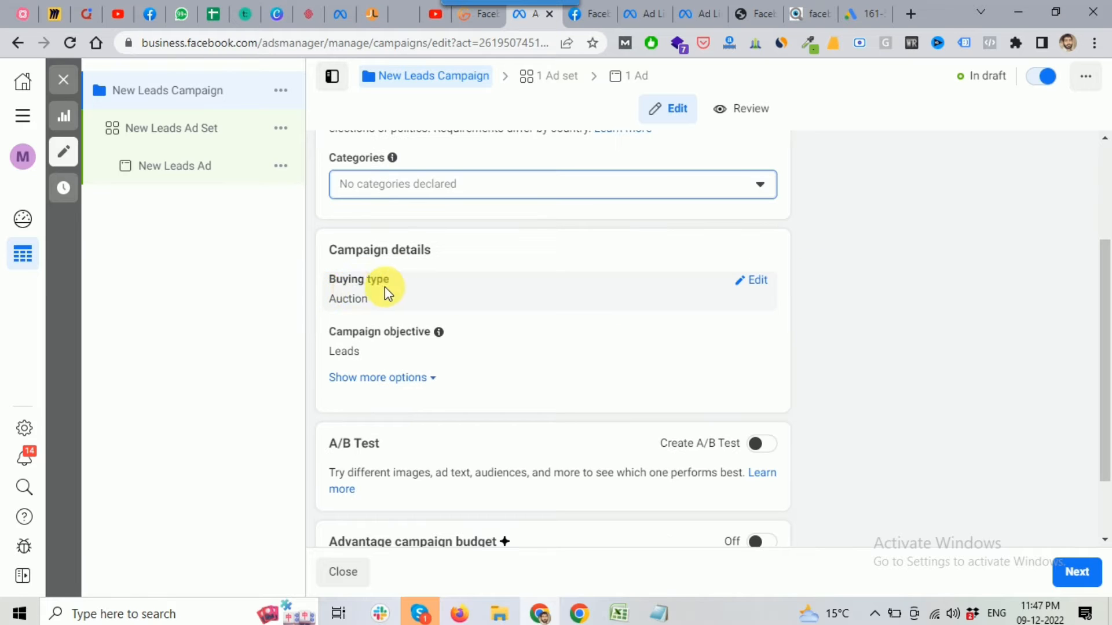
scroll(370, 294, "down", 1)
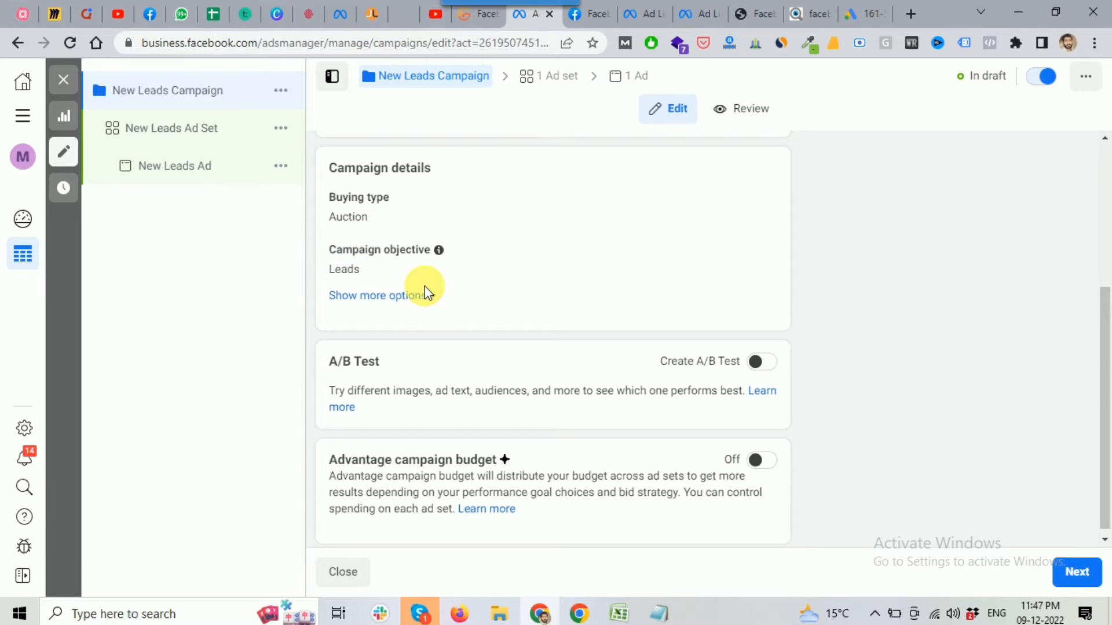
scroll(425, 287, "down", 1)
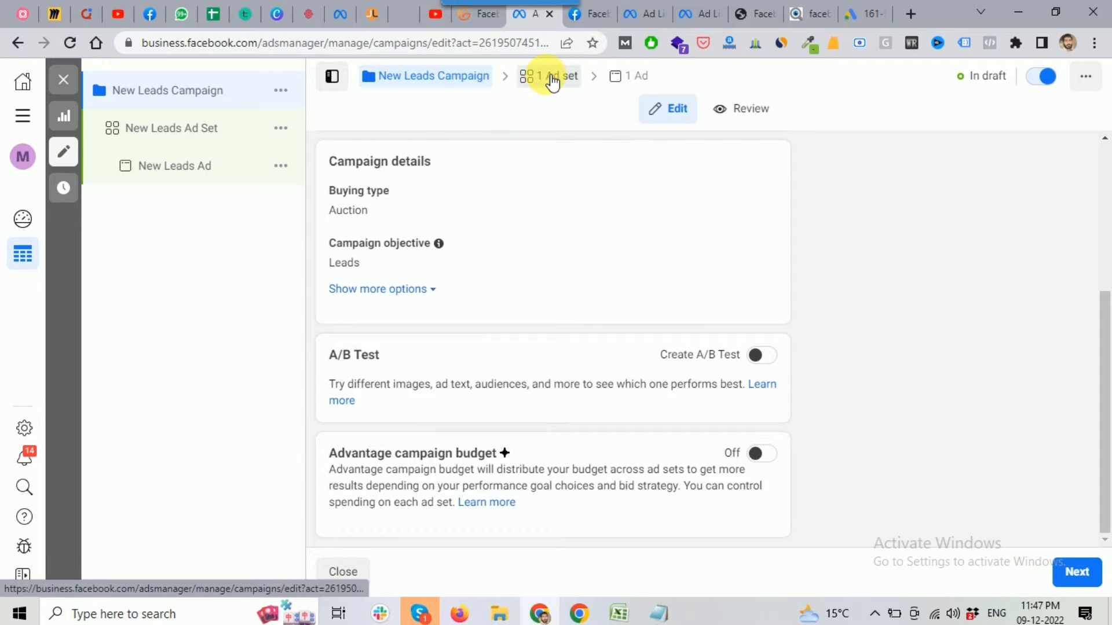
left_click(1071, 572)
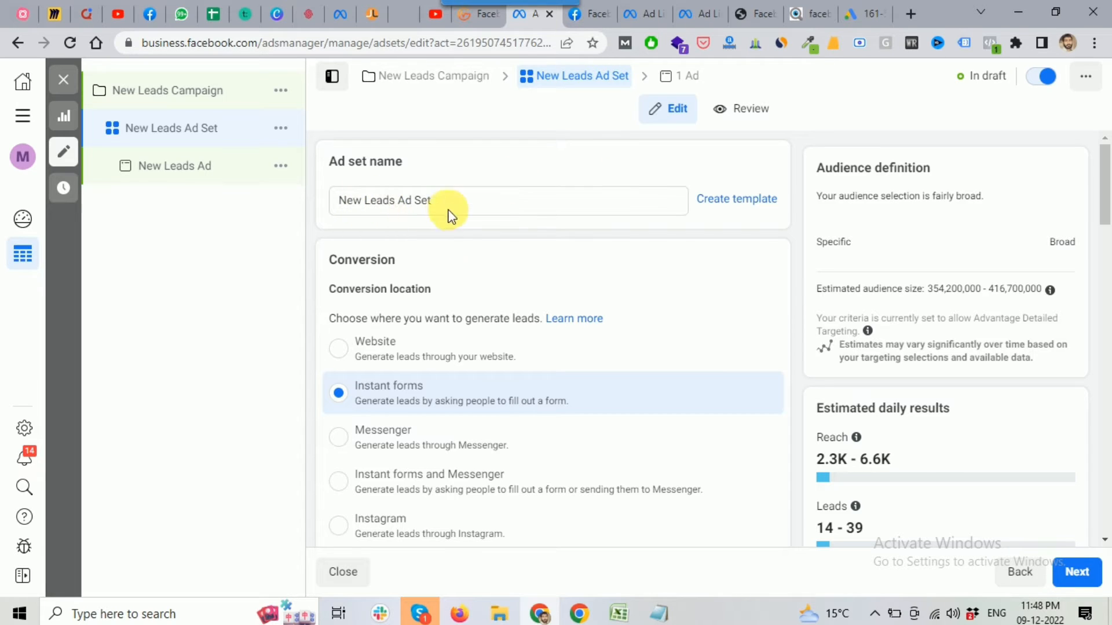
Review the ad set name and the Conversion section's choice of where to generate leads
left_click(398, 208)
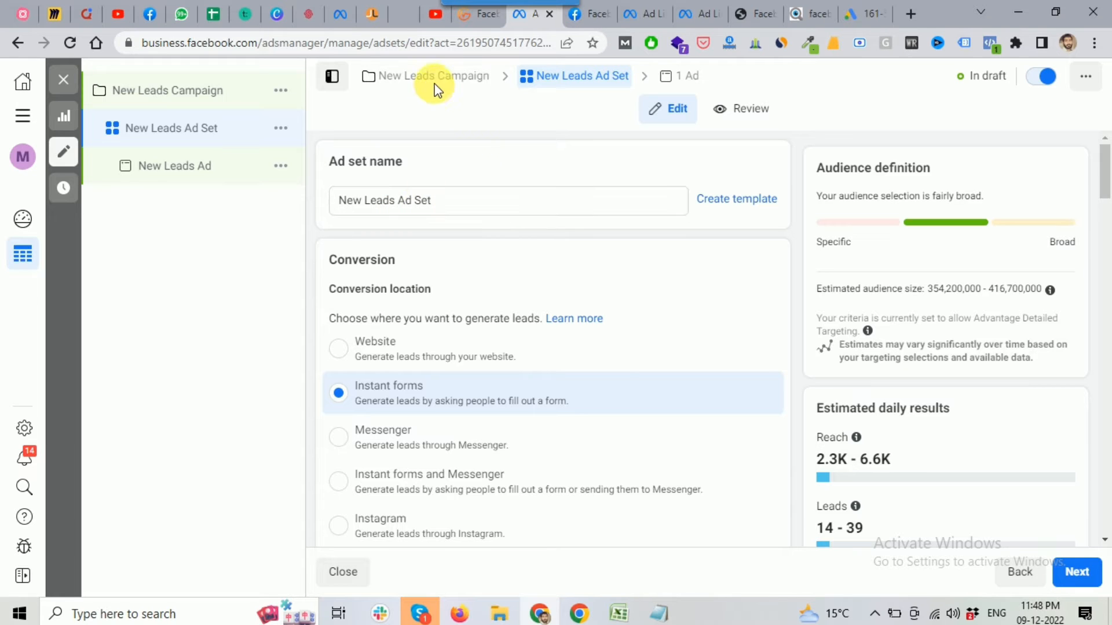
left_click(416, 205)
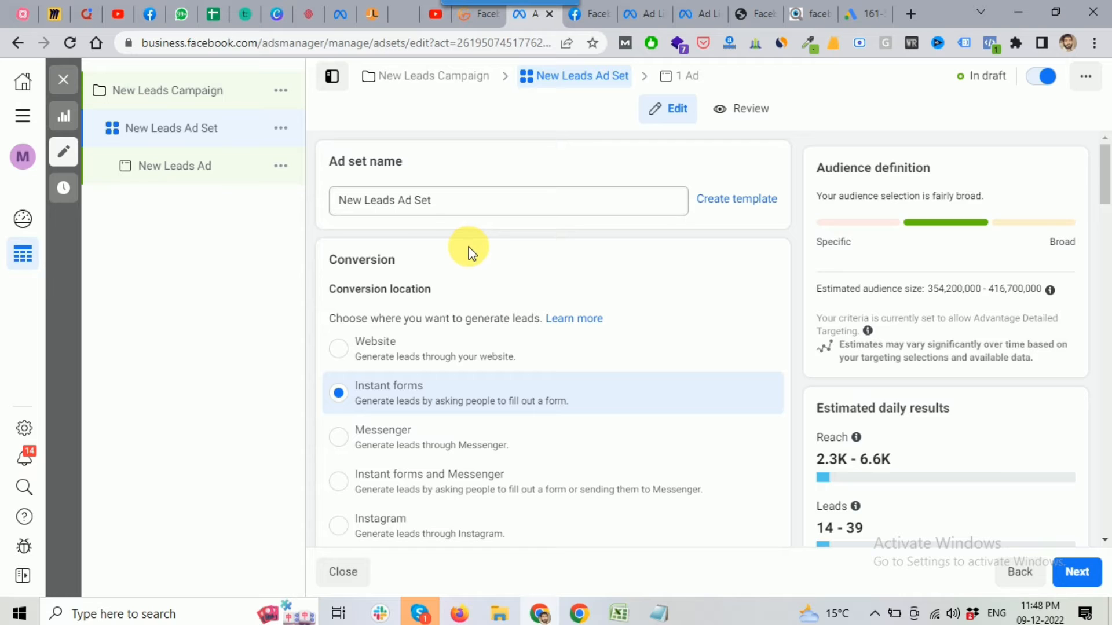
scroll(339, 255, "down", 1)
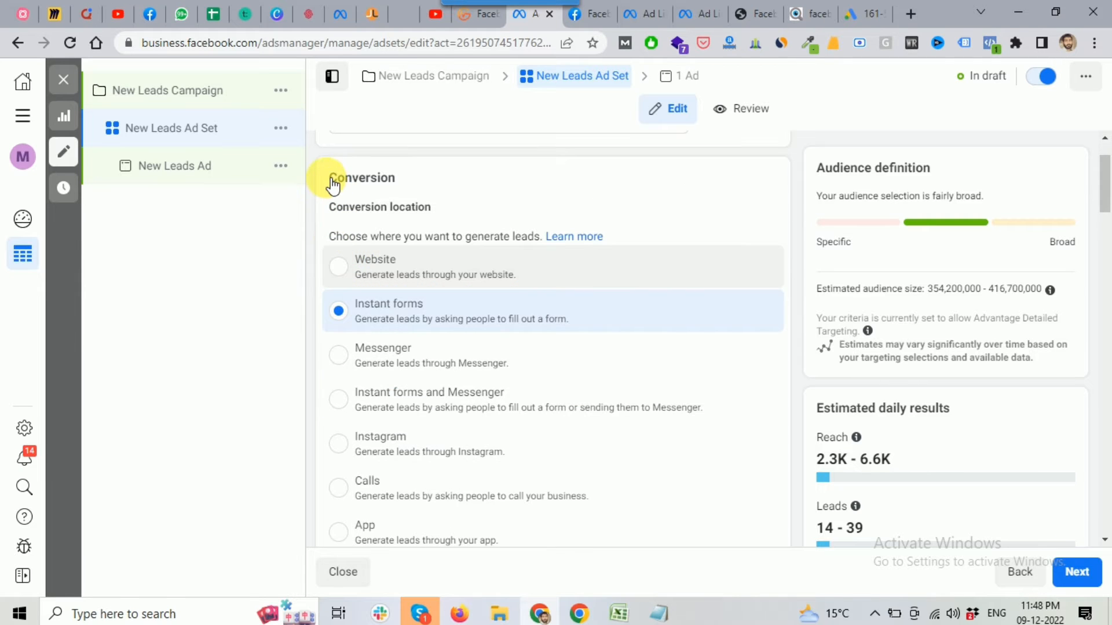
left_click_drag(329, 178, 397, 185)
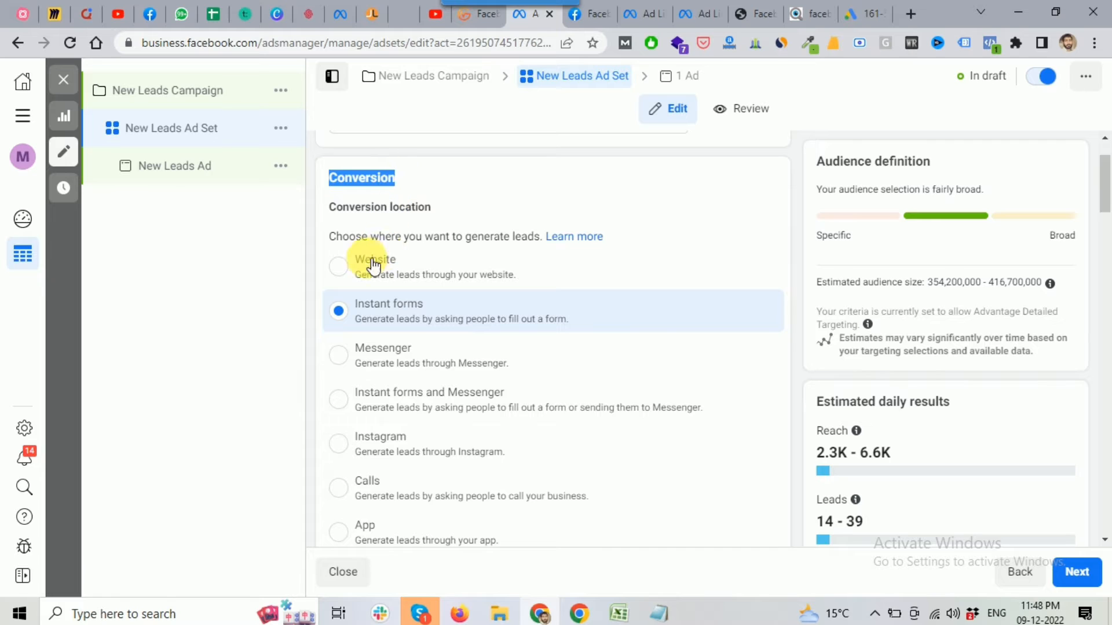
left_click_drag(328, 237, 541, 240)
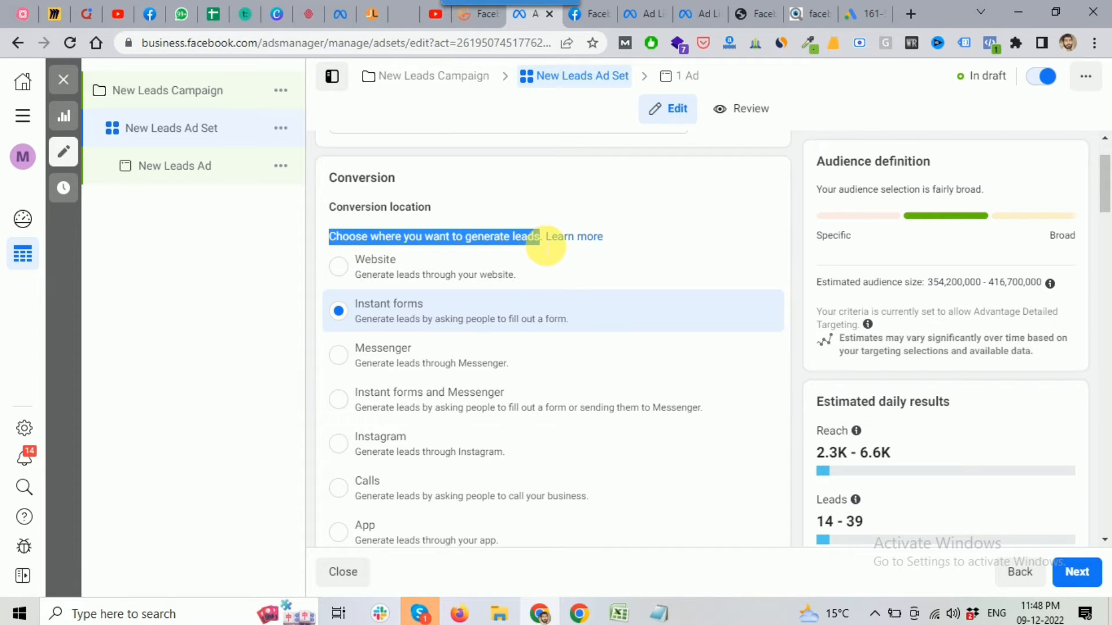
left_click(488, 206)
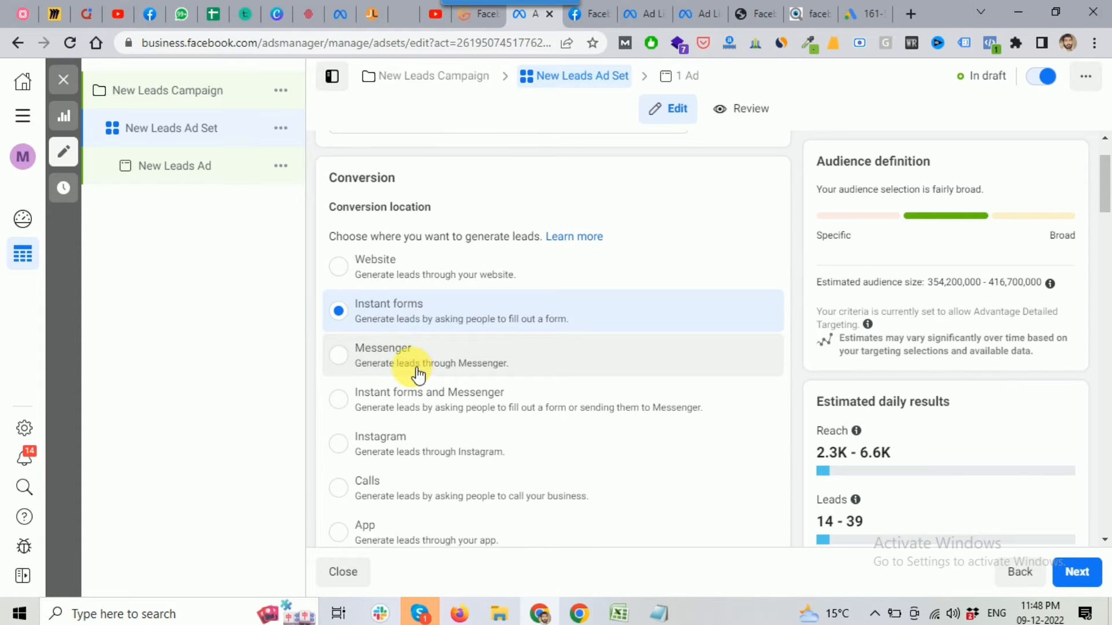
Look at a sponsored ad in the Facebook feed, and return to Ads Manager to compare the conversion location options
left_click(588, 23)
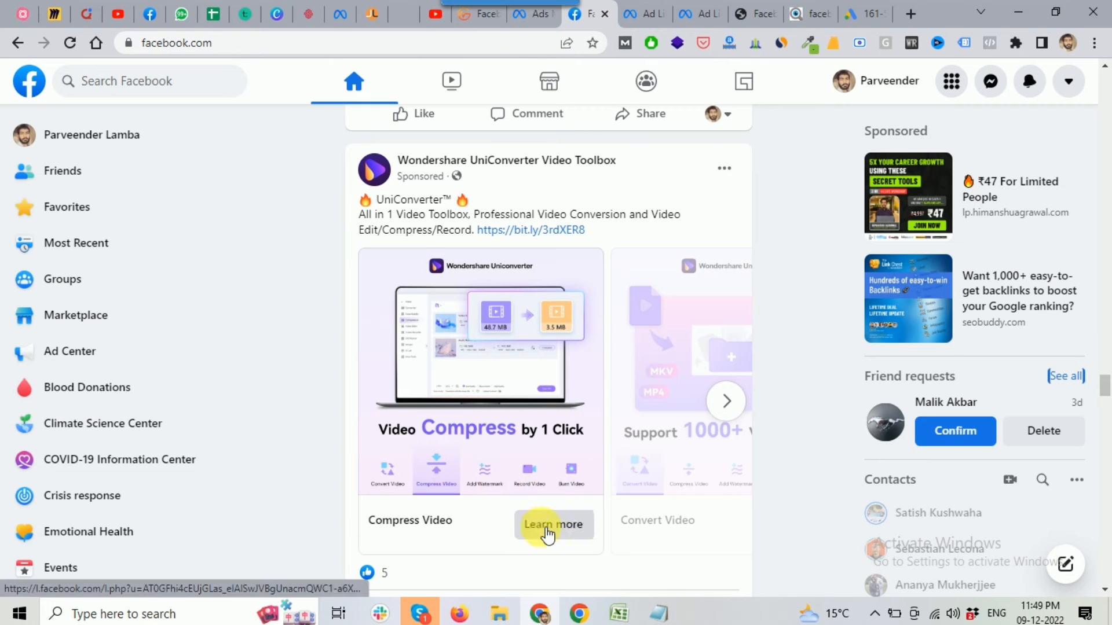
left_click(528, 23)
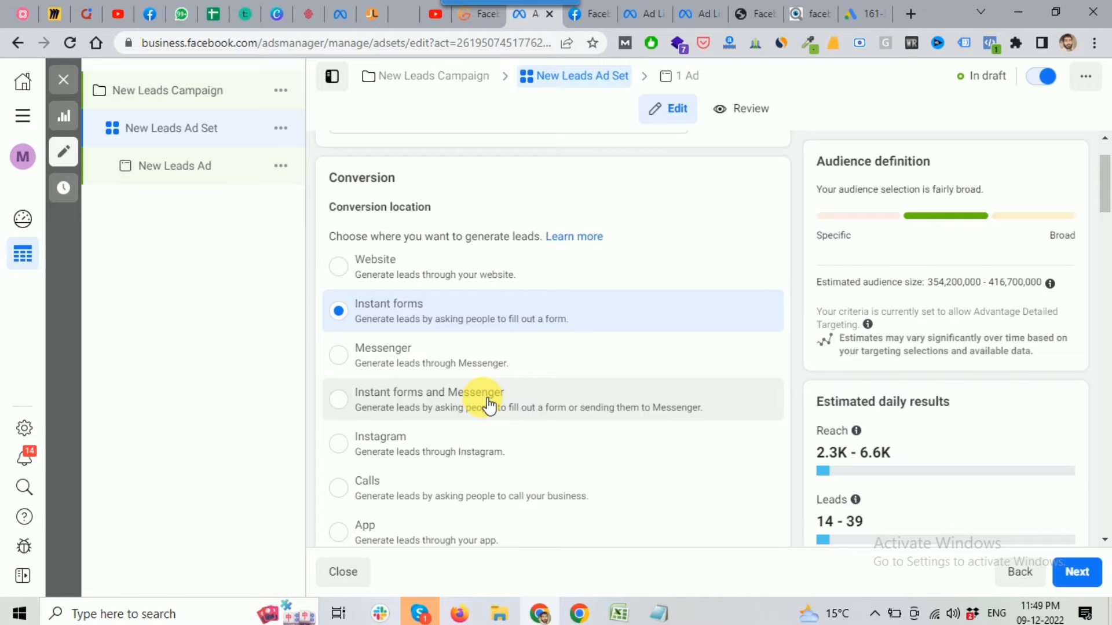
scroll(488, 406, "down", 1)
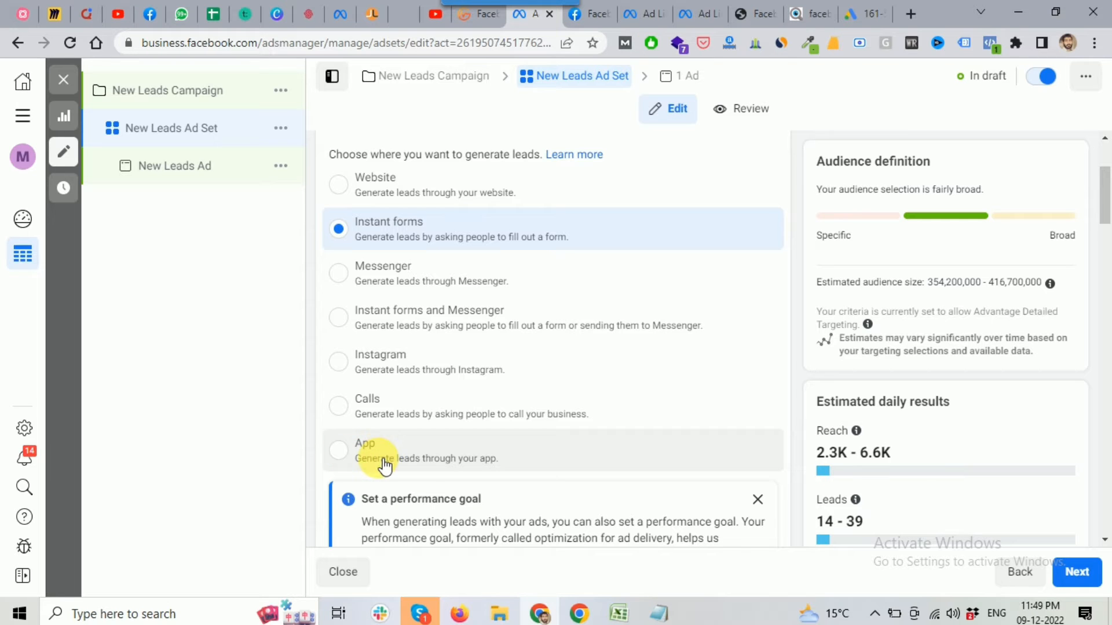
scroll(434, 451, "up", 1)
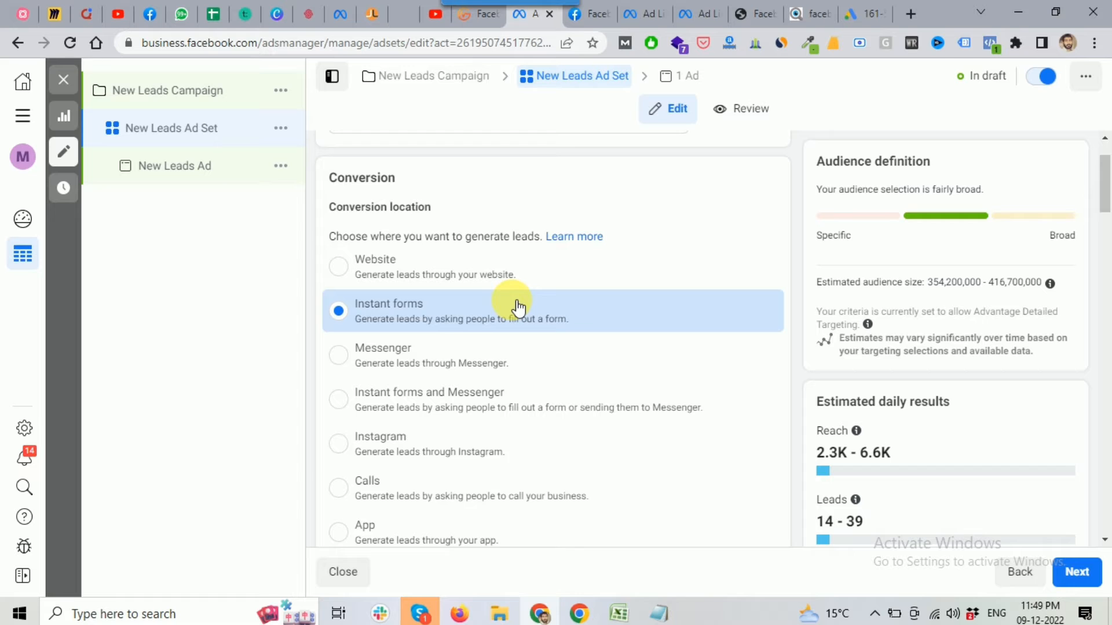
Examine the Performance goal options for the ad set, keeping Maximize number of leads
scroll(801, 317, "down", 1)
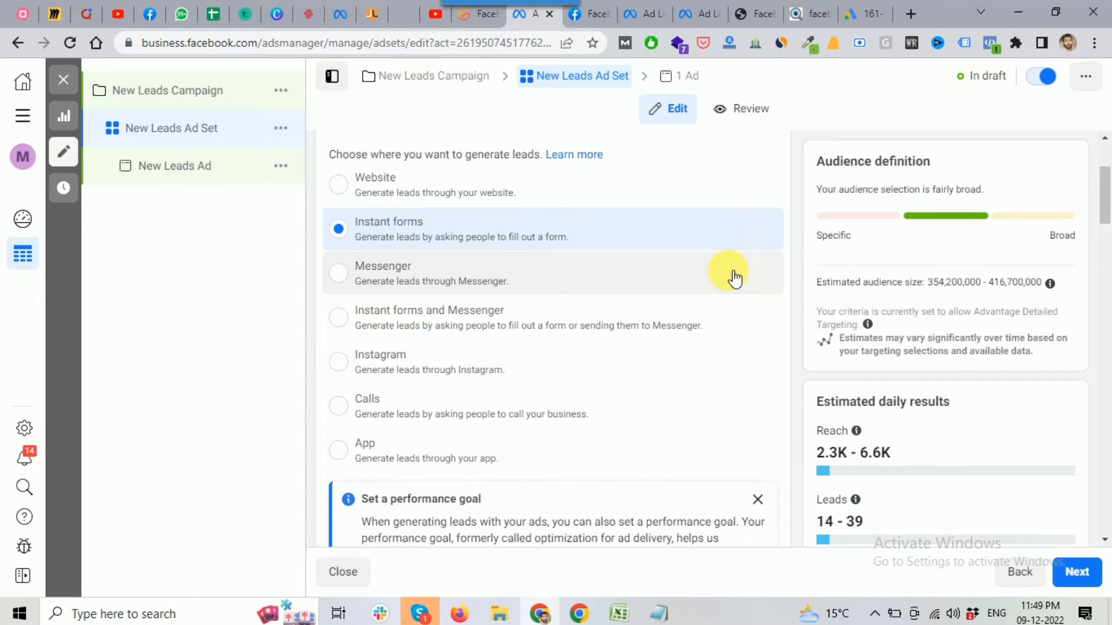
scroll(723, 278, "down", 1)
scroll(700, 278, "down", 4)
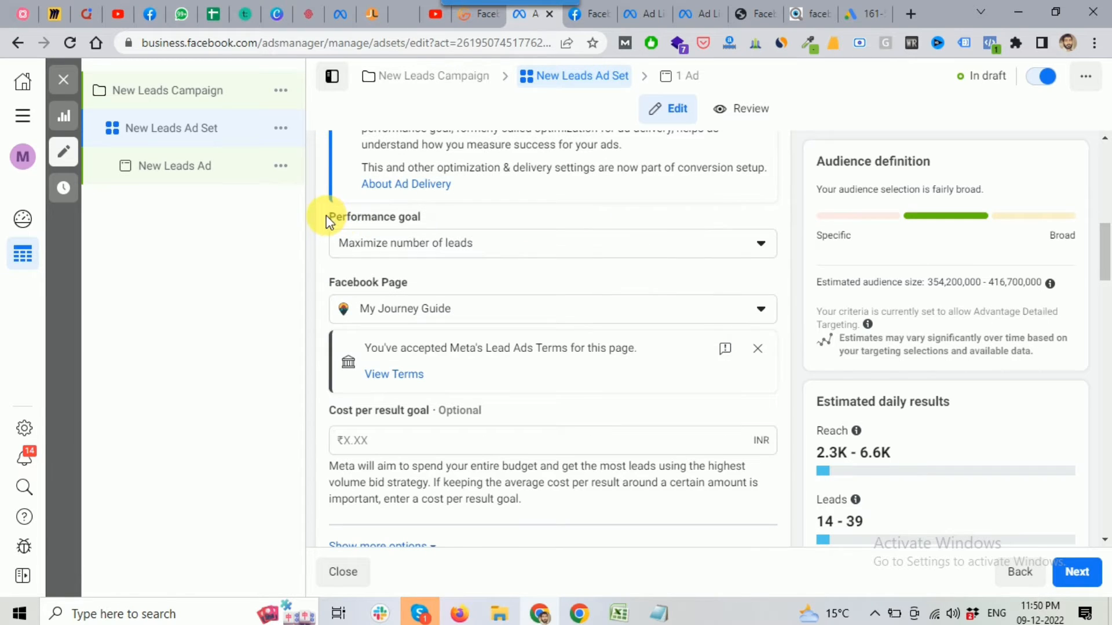
left_click_drag(329, 217, 421, 223)
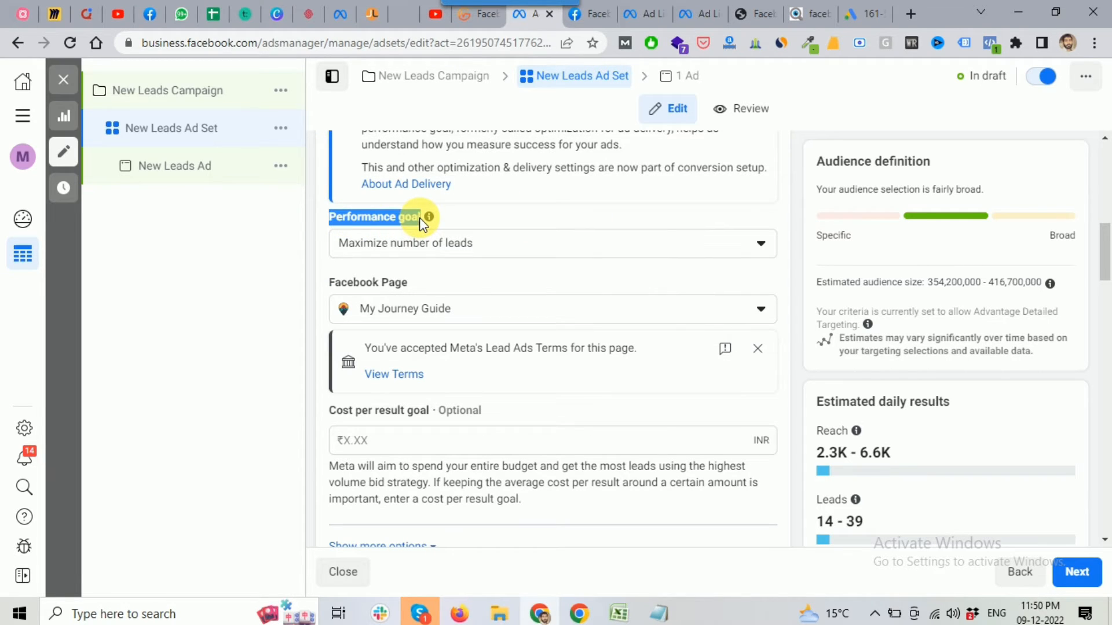
left_click(439, 249)
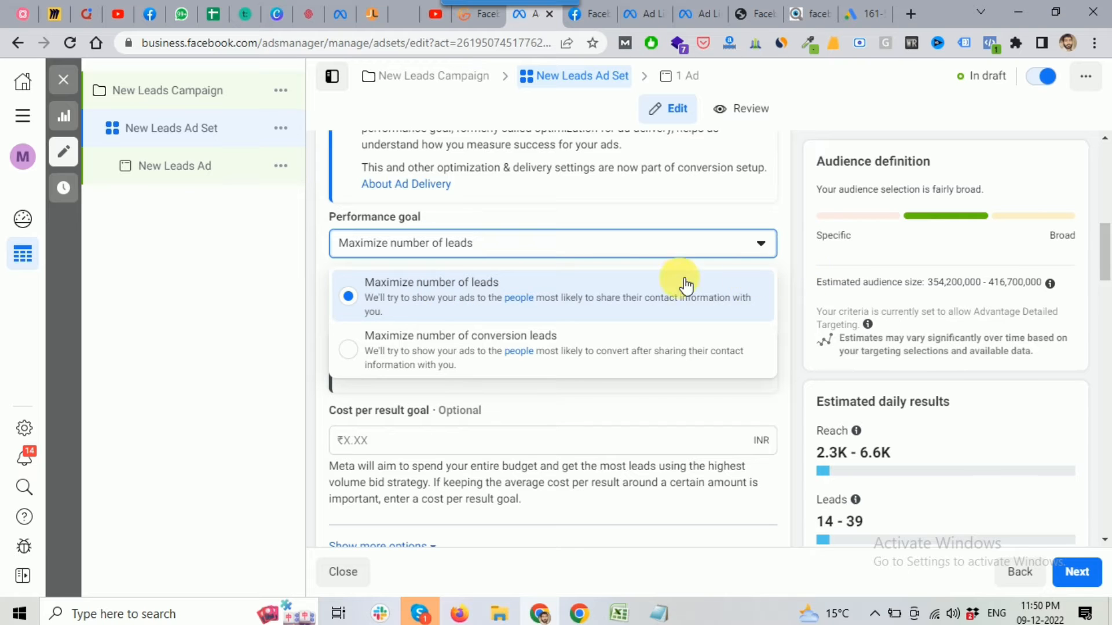
left_click(794, 271)
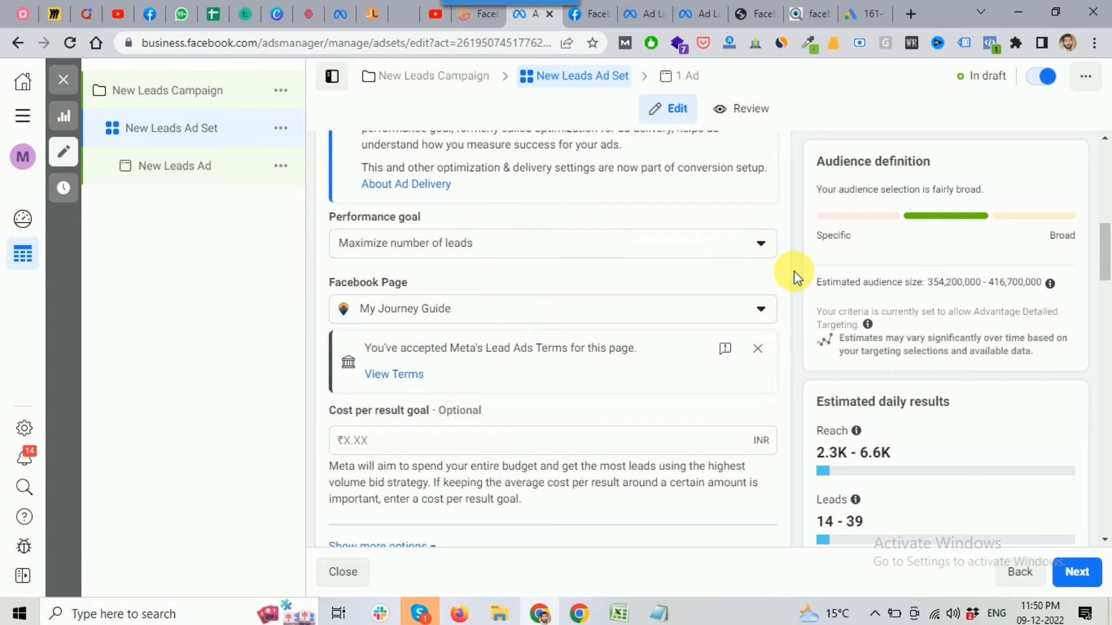
Check the ad set's Facebook Page selection and the optional Cost per result goal setting
left_click_drag(328, 282, 405, 287)
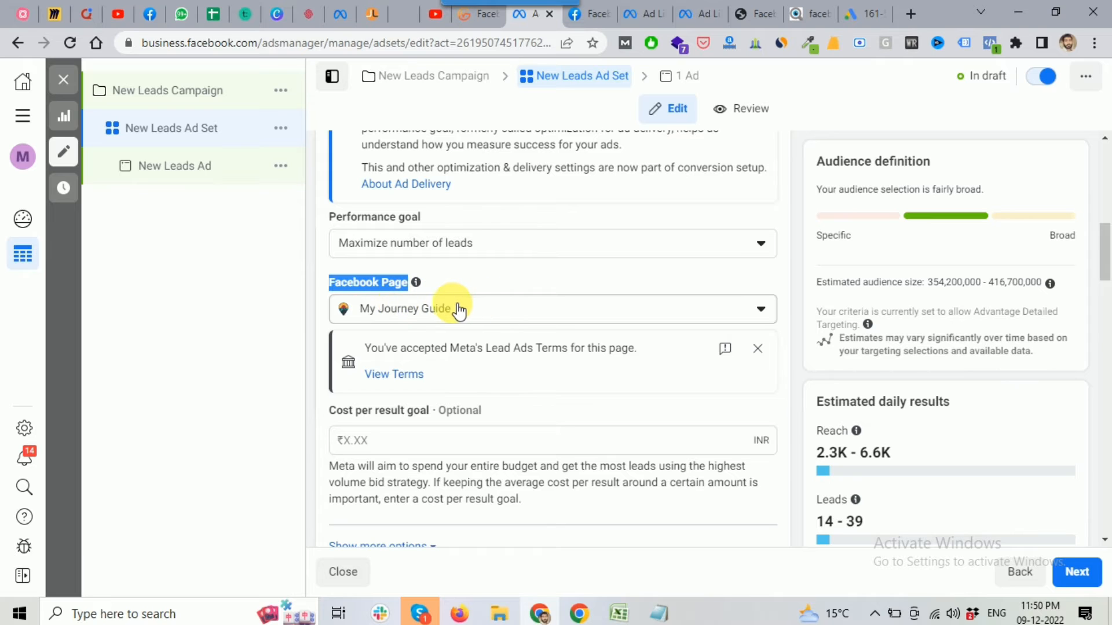
scroll(505, 304, "down", 1)
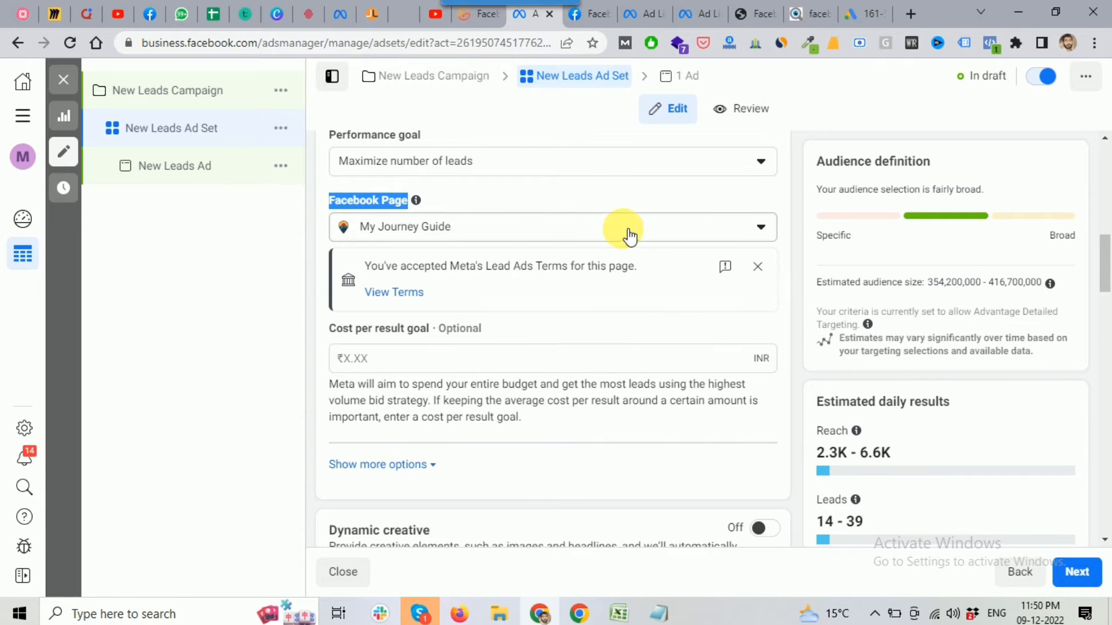
scroll(602, 318, "down", 1)
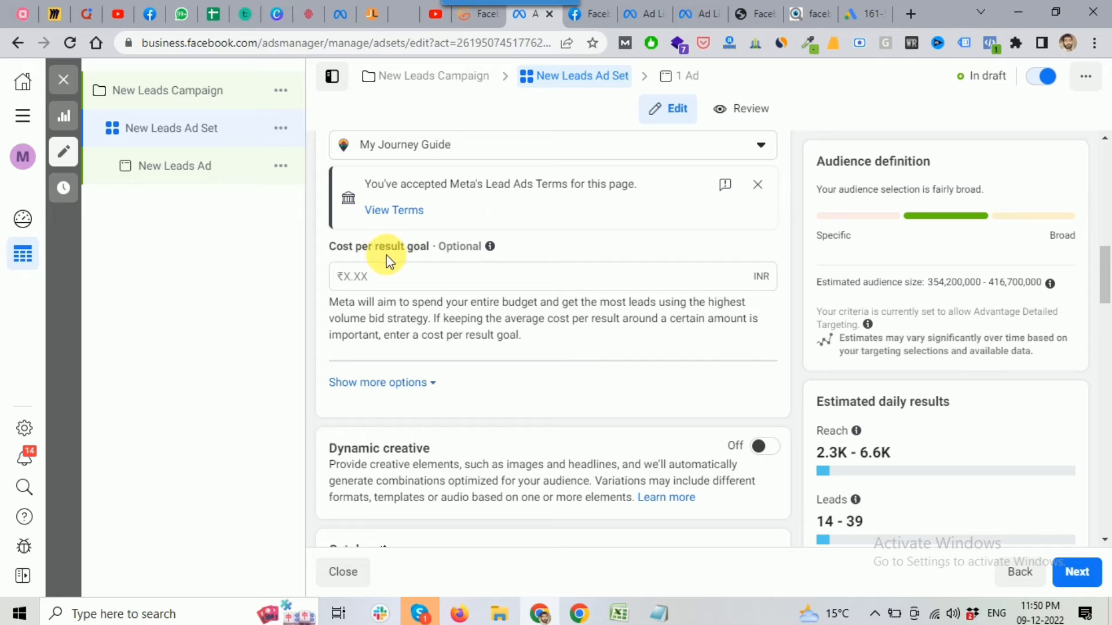
scroll(579, 330, "down", 1)
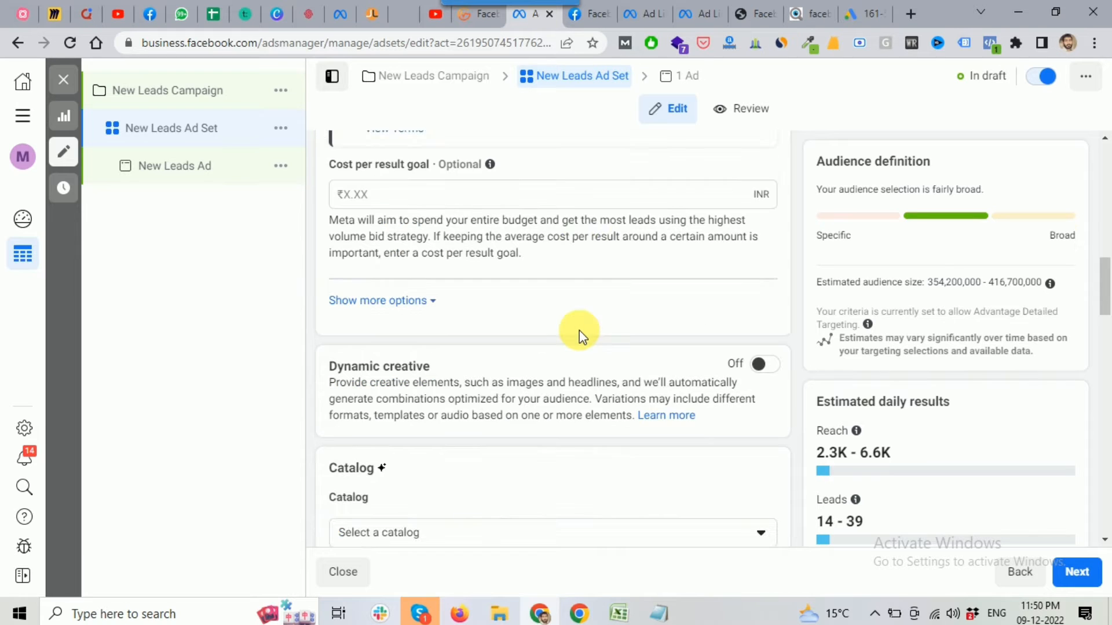
Look over the Dynamic creative and Catalog sections and find the Budget & schedule settings of the ad set
scroll(580, 333, "down", 1)
scroll(585, 338, "down", 1)
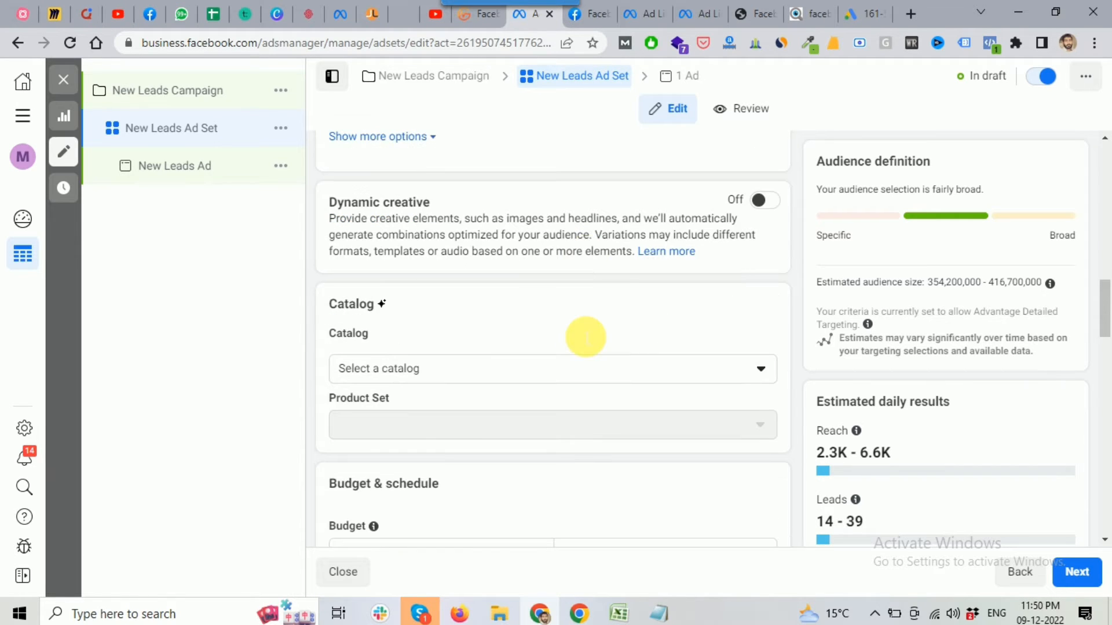
scroll(602, 329, "down", 1)
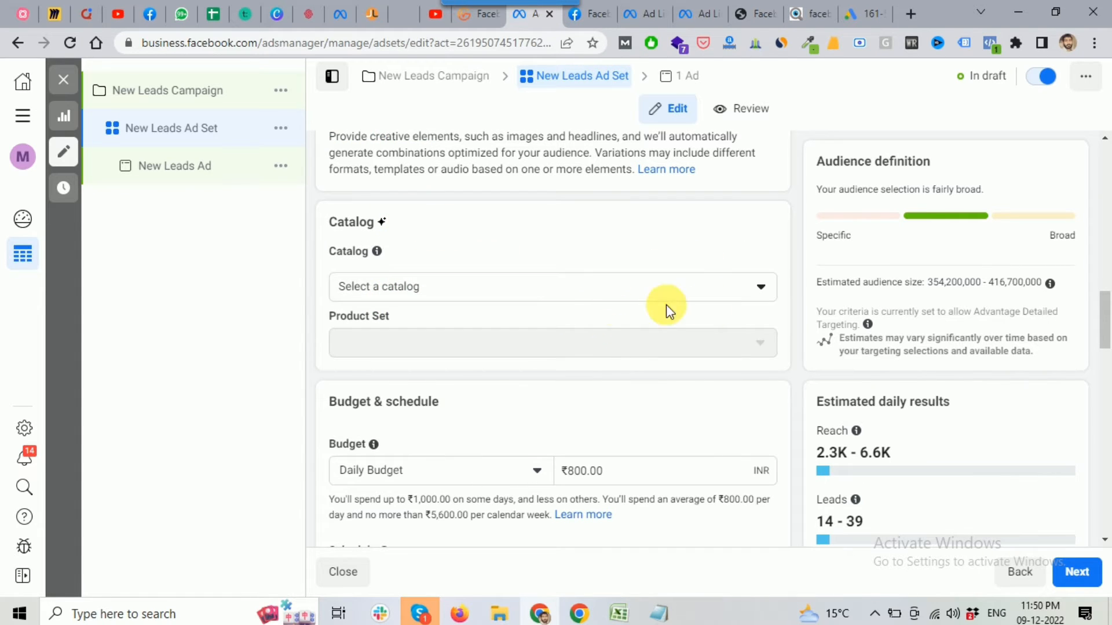
scroll(620, 309, "down", 1)
scroll(573, 304, "down", 1)
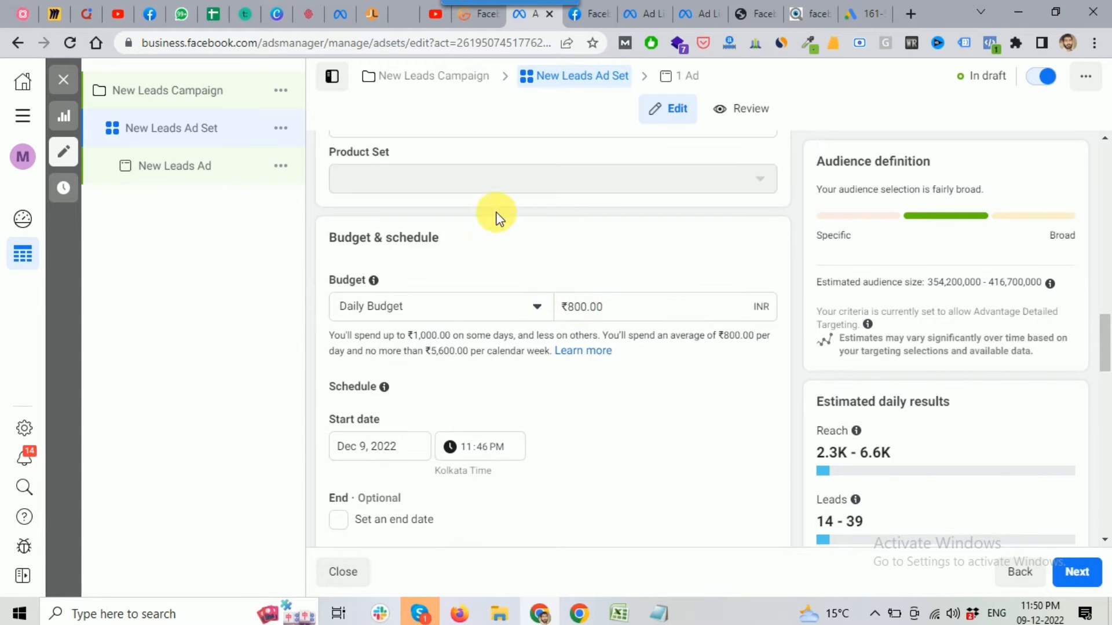
left_click_drag(336, 242, 519, 249)
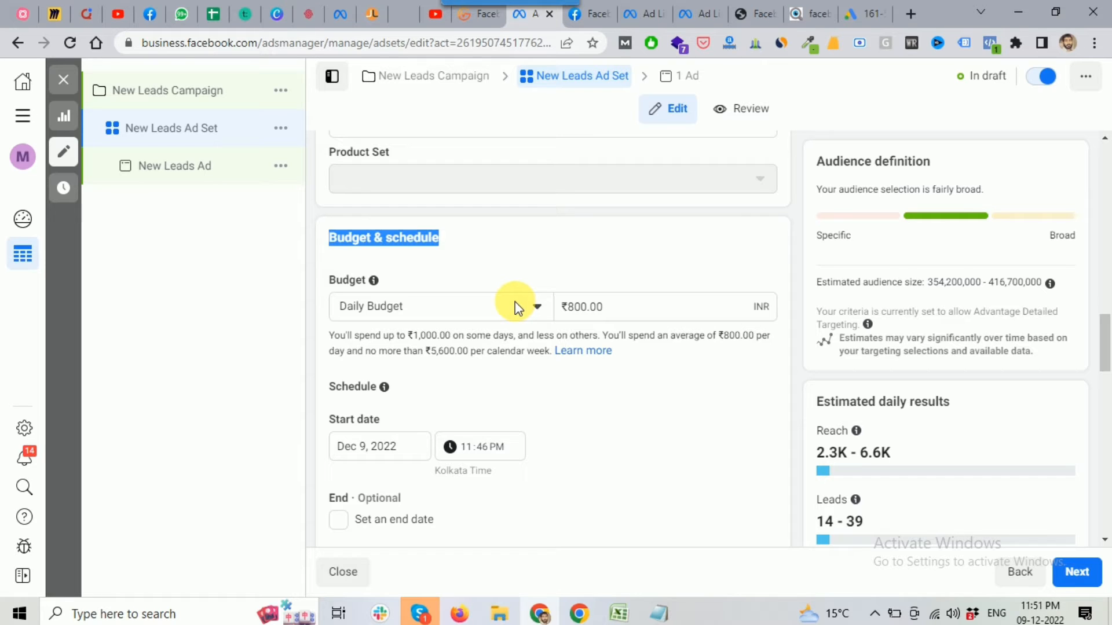
Check the ad set's budget type options and its daily budget amount, keeping Daily Budget
left_click(411, 310)
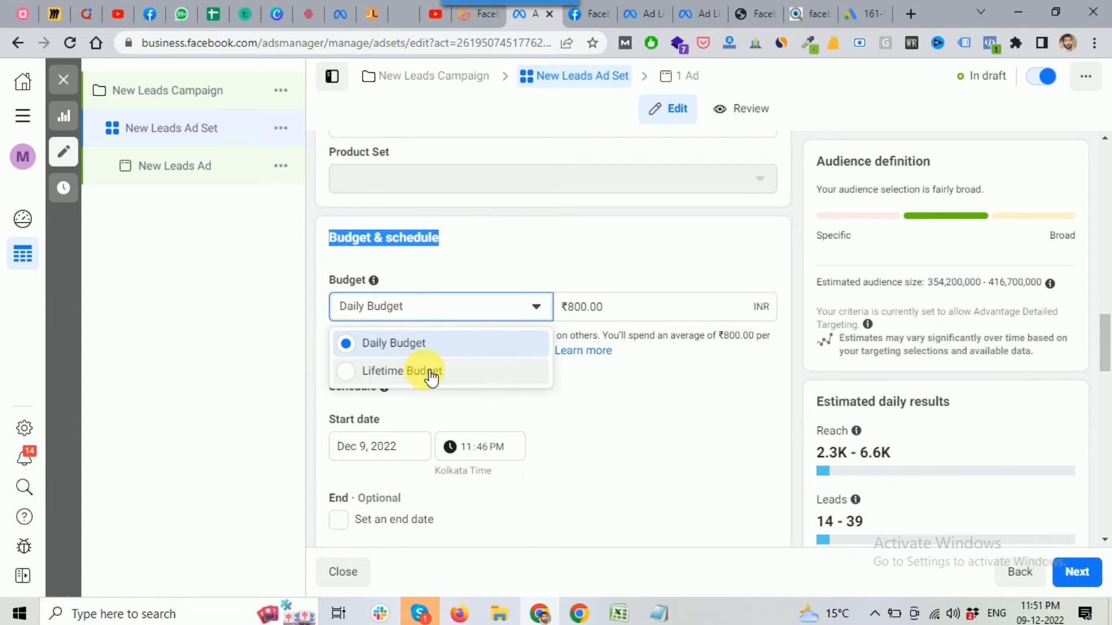
left_click(590, 256)
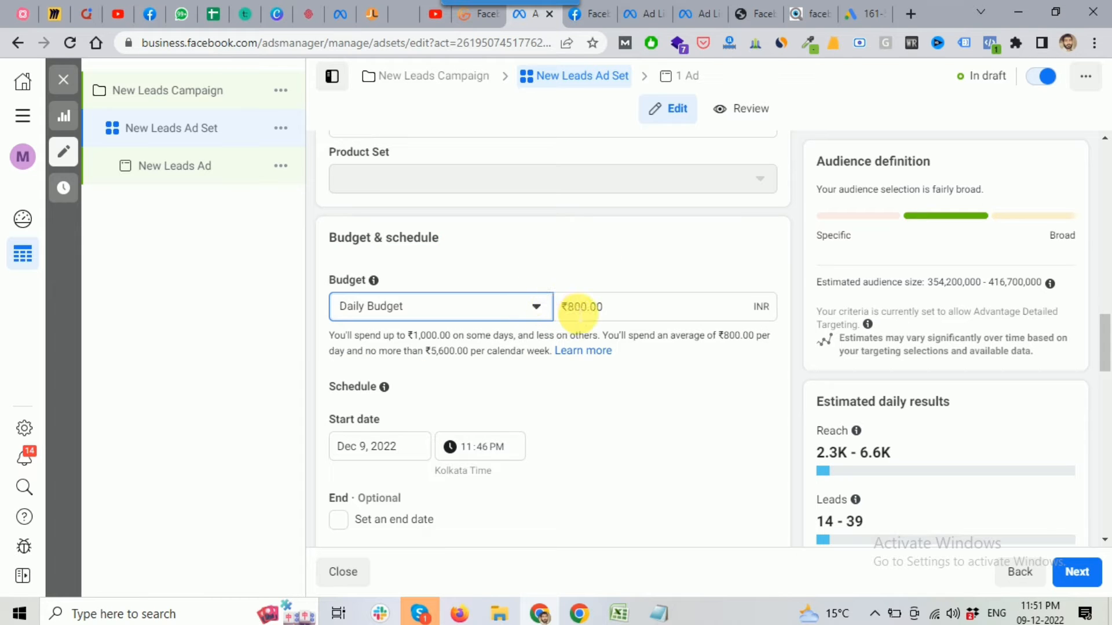
left_click(571, 307)
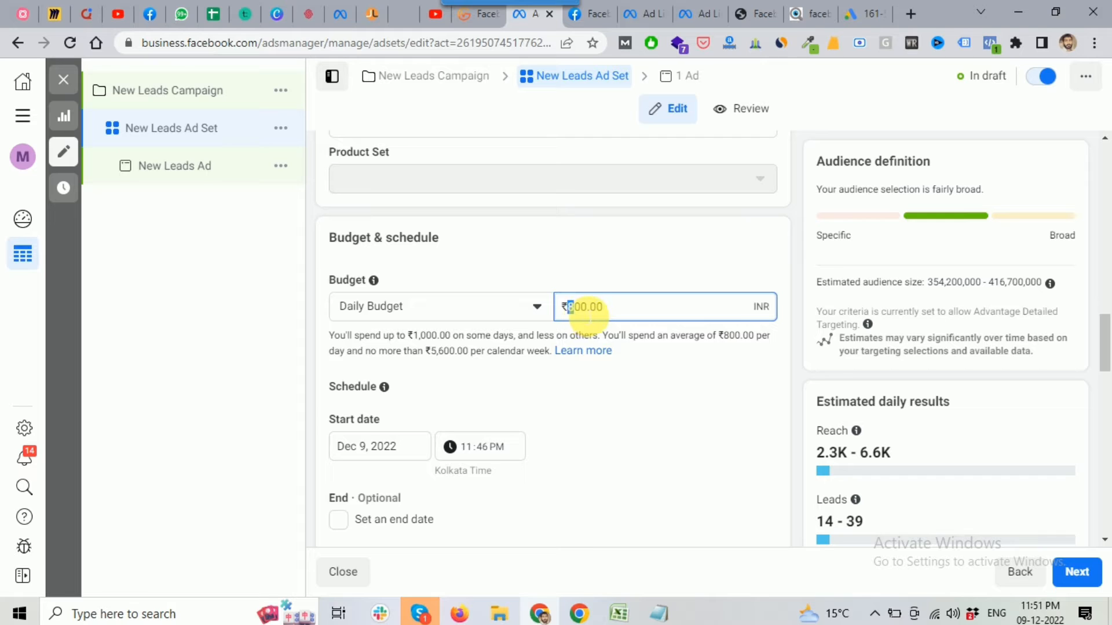
left_click(602, 276)
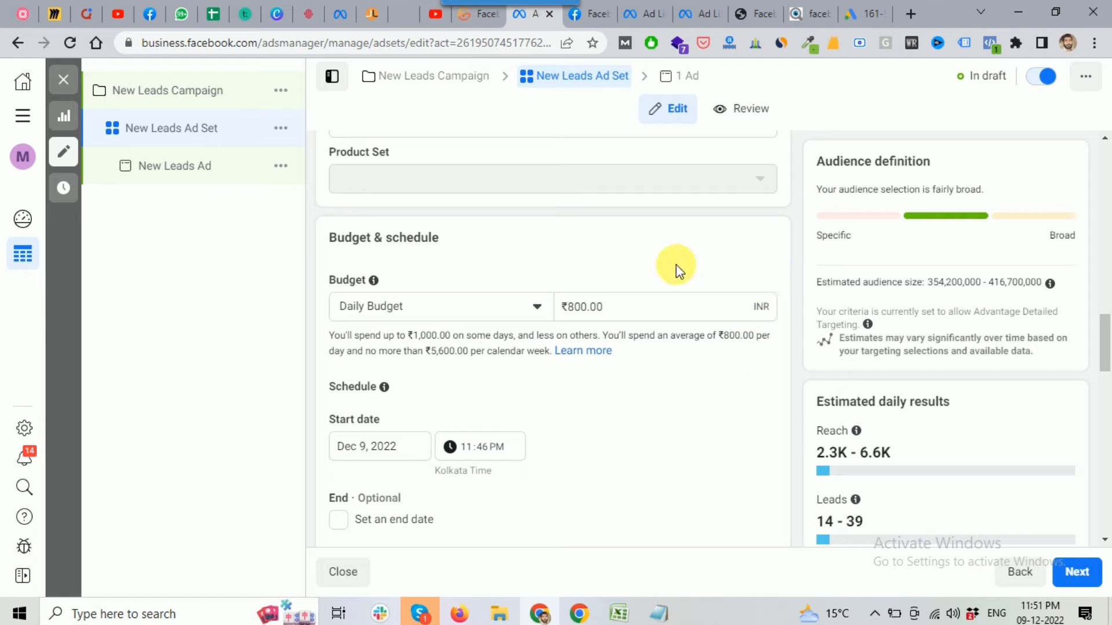
left_click_drag(575, 307, 569, 307)
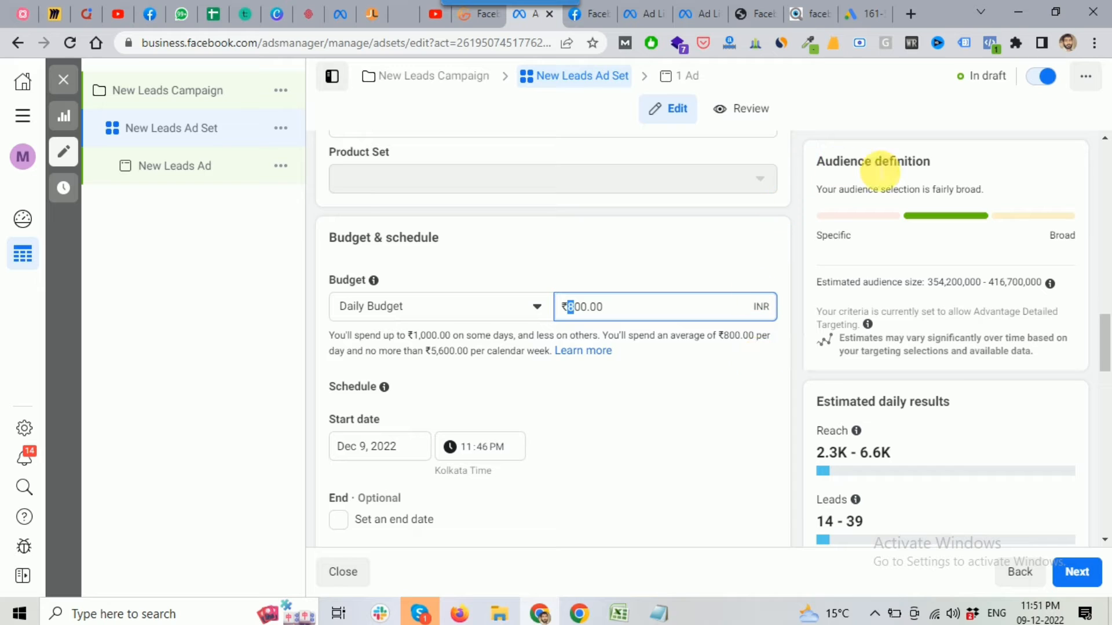
Examine the audience definition and the estimated audience size for the ad set
left_click_drag(816, 161, 933, 162)
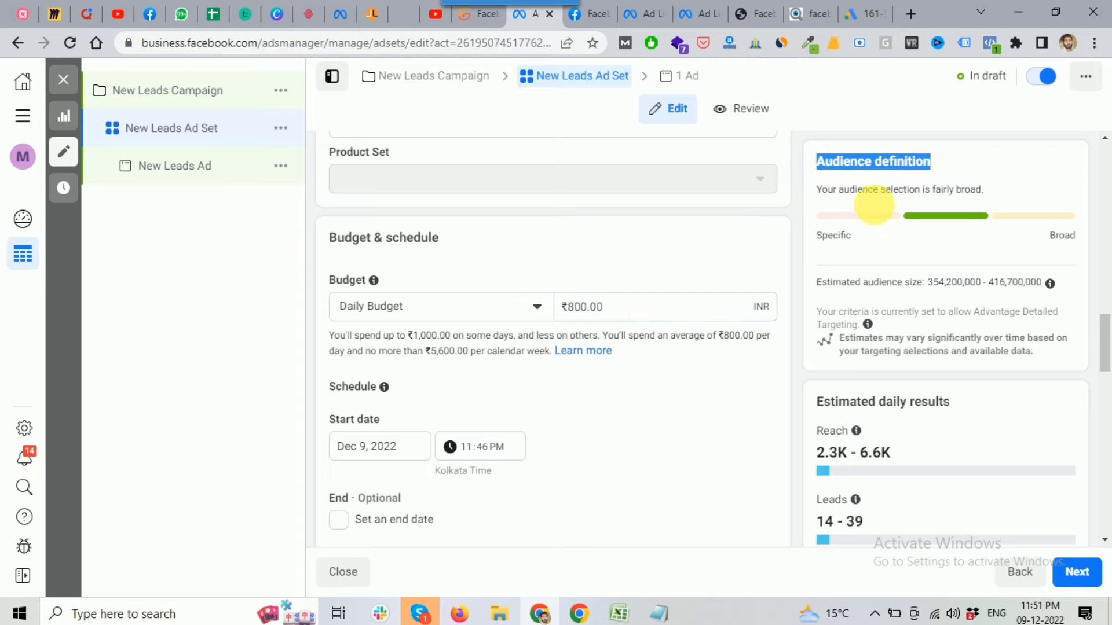
left_click_drag(817, 283, 1037, 290)
left_click(926, 283)
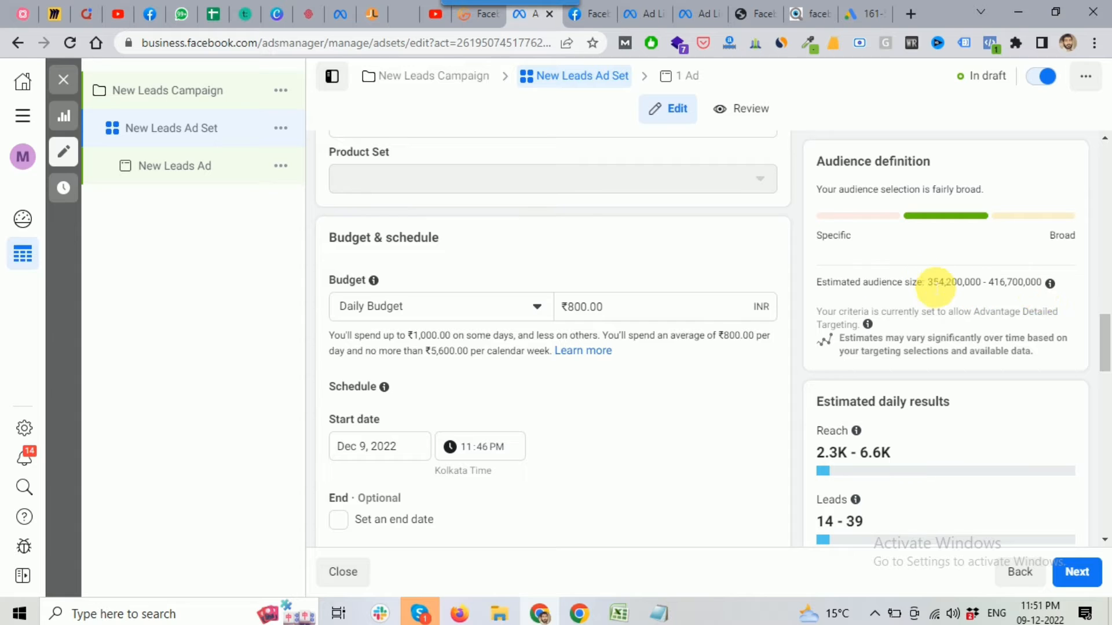
left_click_drag(928, 283, 1023, 283)
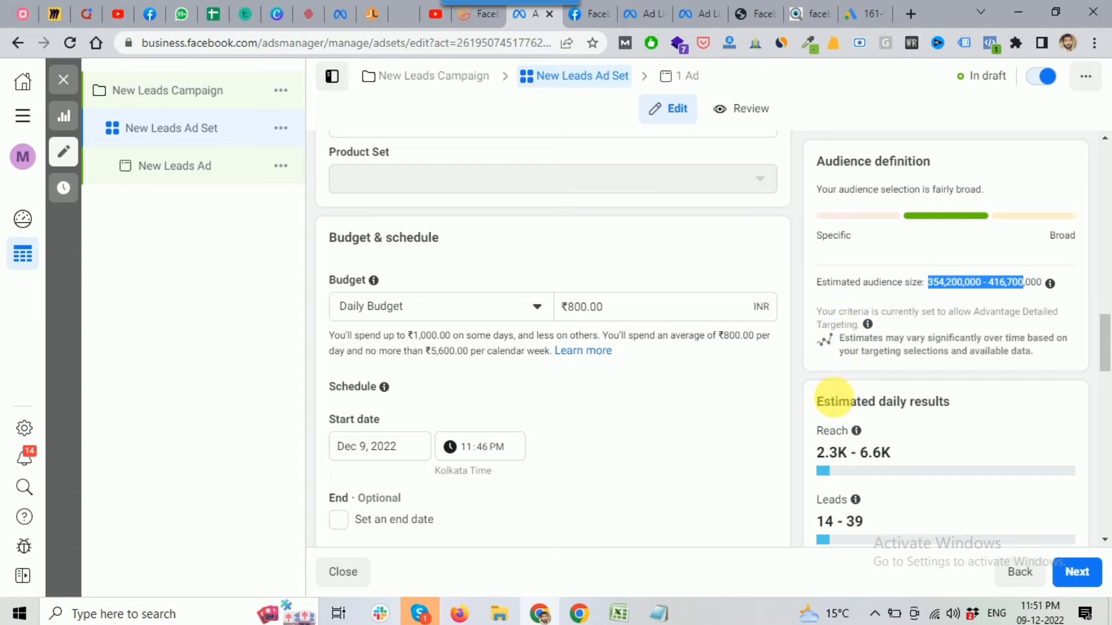
left_click(710, 385)
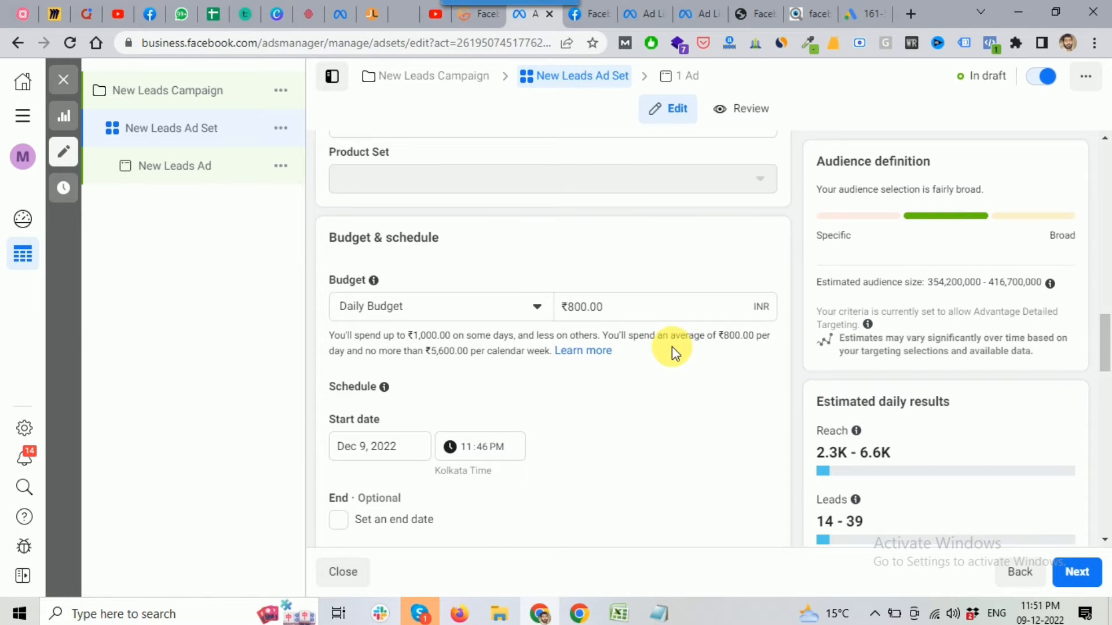
Look over the start date and optional end date in the ad set's schedule
scroll(671, 346, "down", 1)
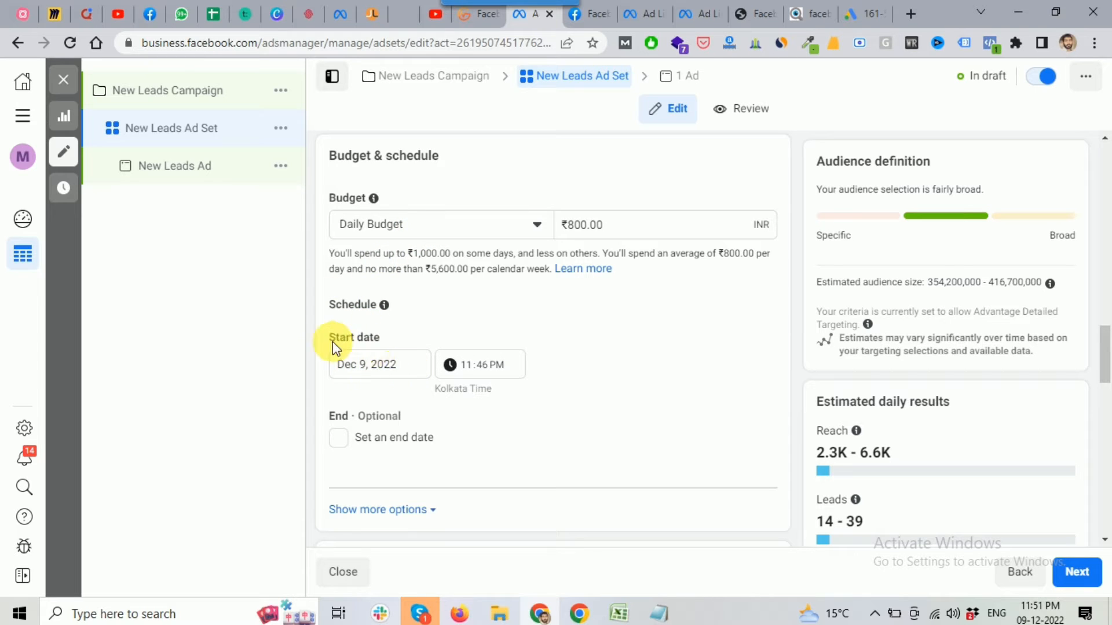
left_click_drag(330, 340, 380, 344)
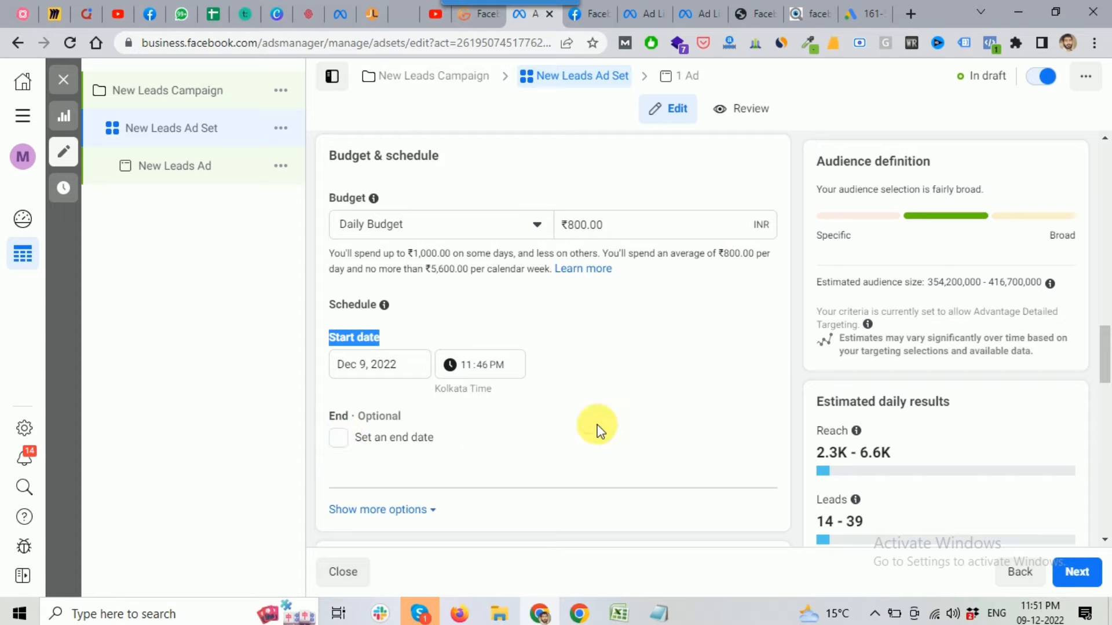
scroll(640, 405, "down", 2)
scroll(641, 408, "down", 2)
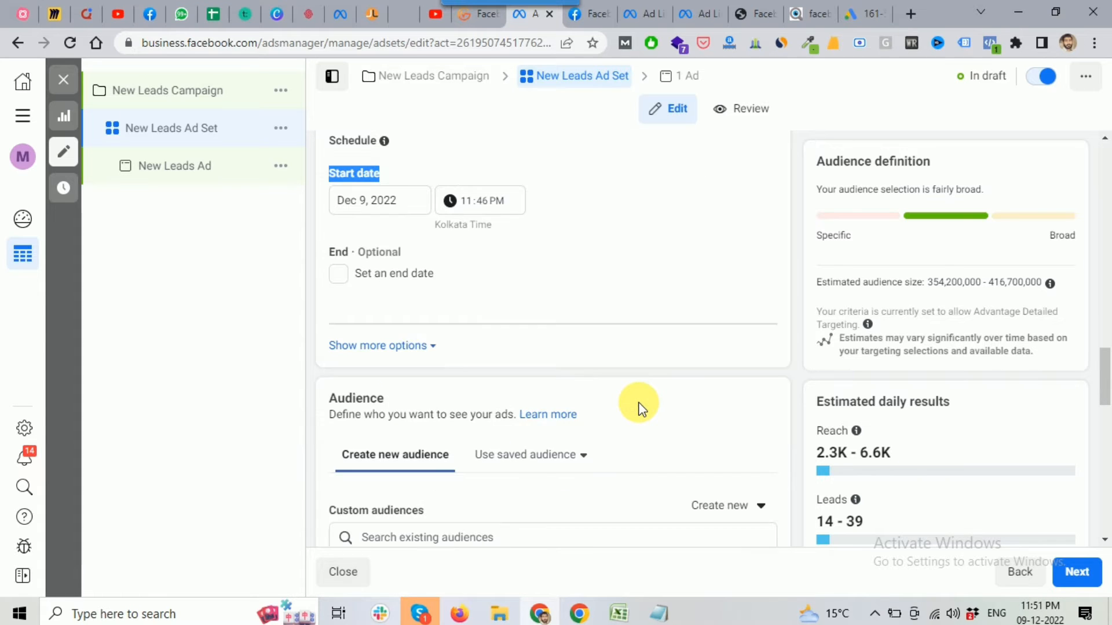
scroll(642, 406, "up", 2)
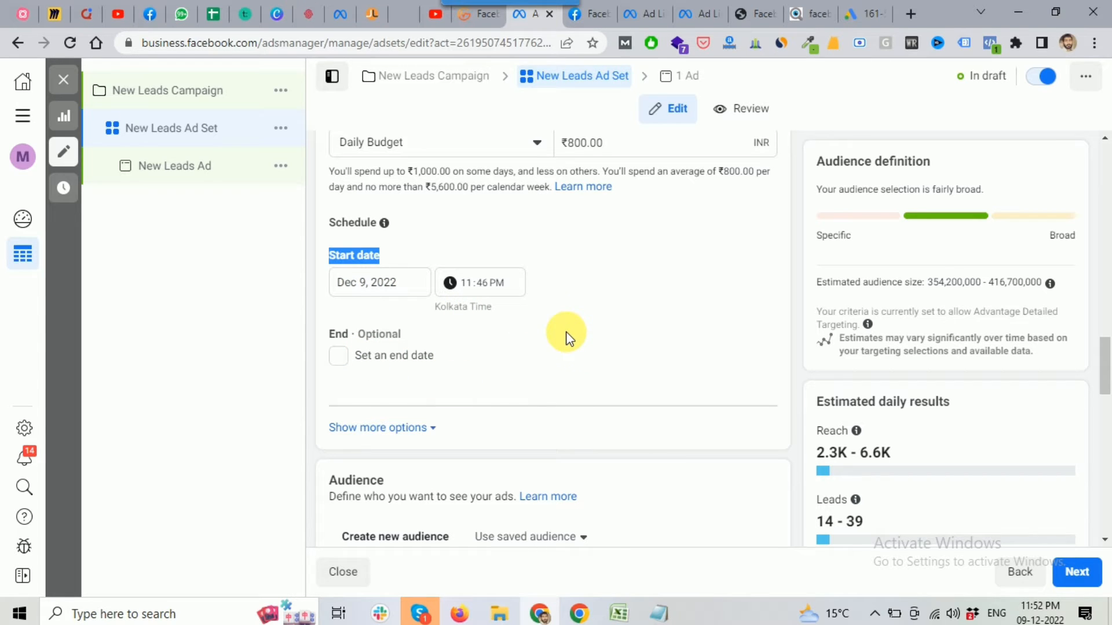
scroll(616, 346, "down", 1)
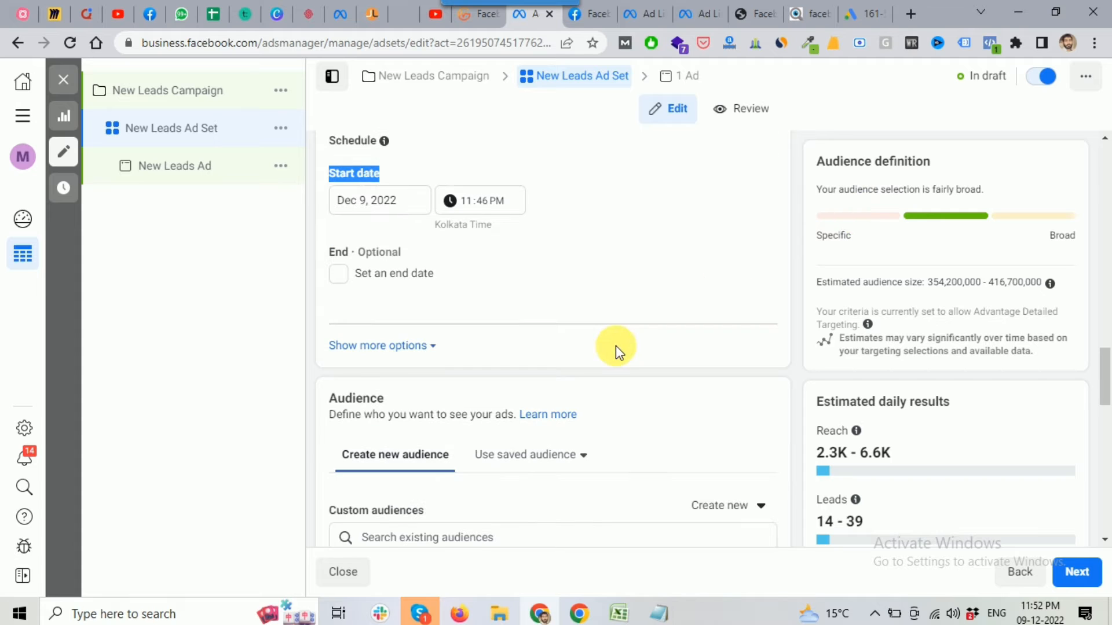
Show the additional schedule options, switch the ad set to Lifetime Budget and reset its start date to today
left_click(416, 348)
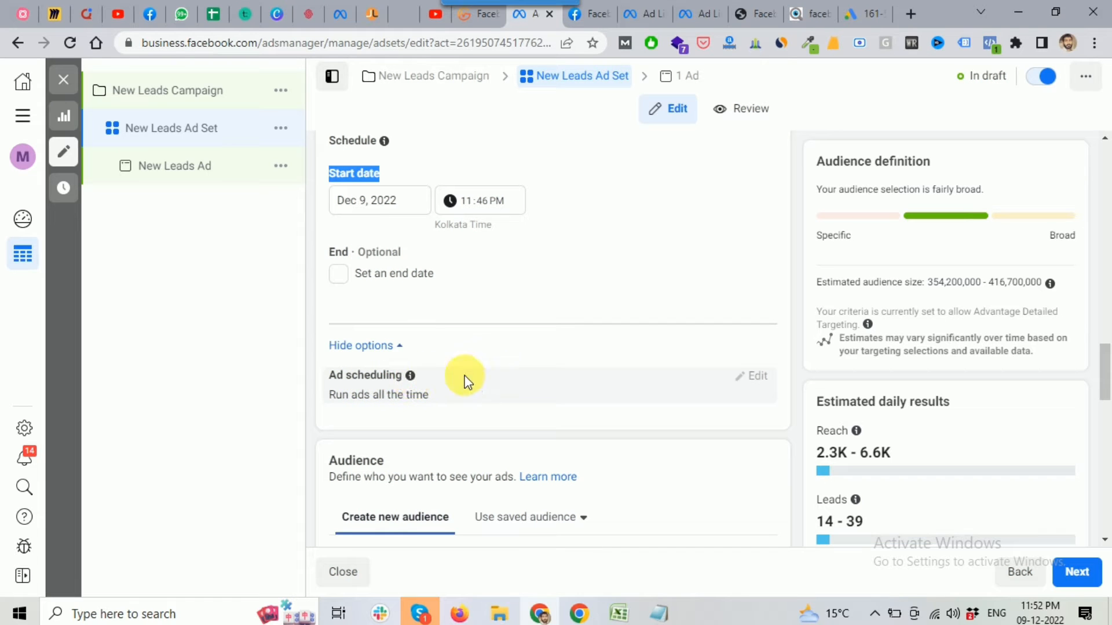
scroll(460, 362, "up", 3)
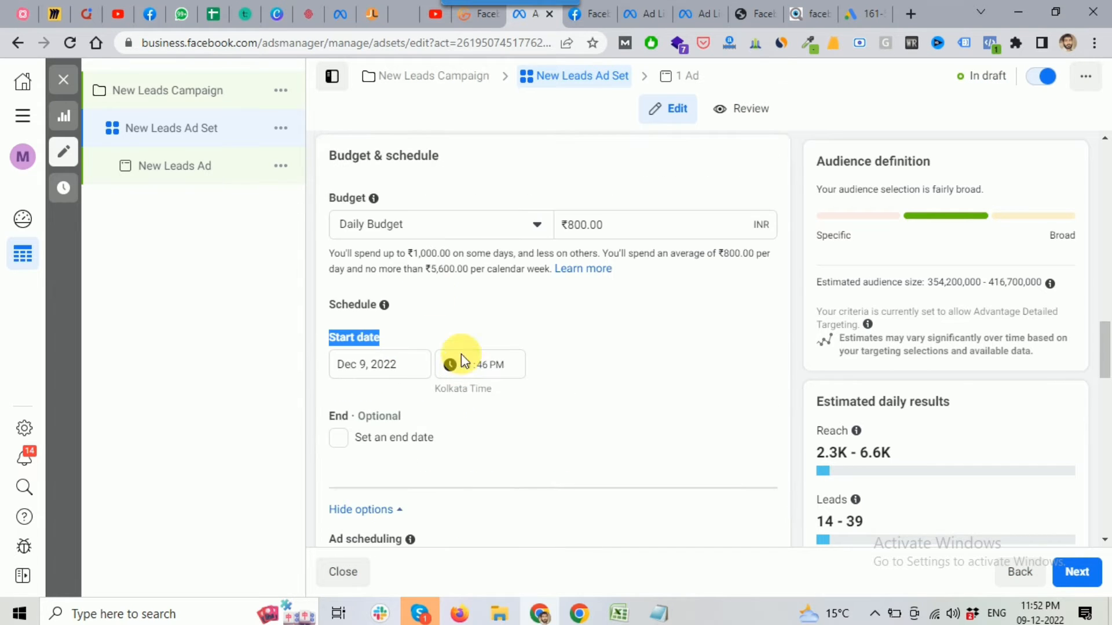
left_click(387, 226)
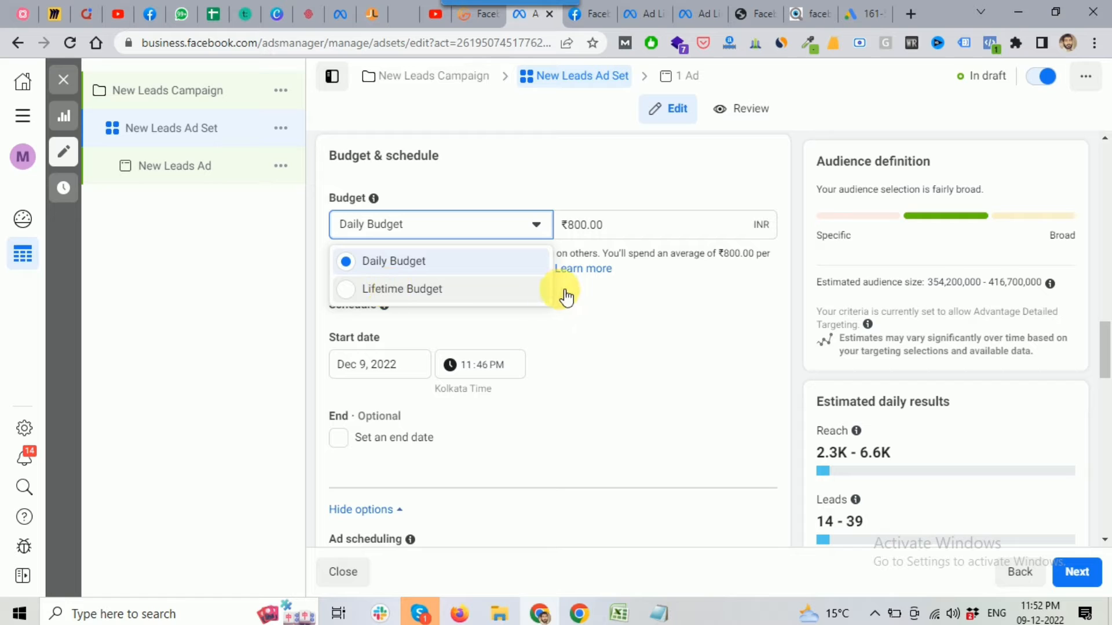
left_click(437, 288)
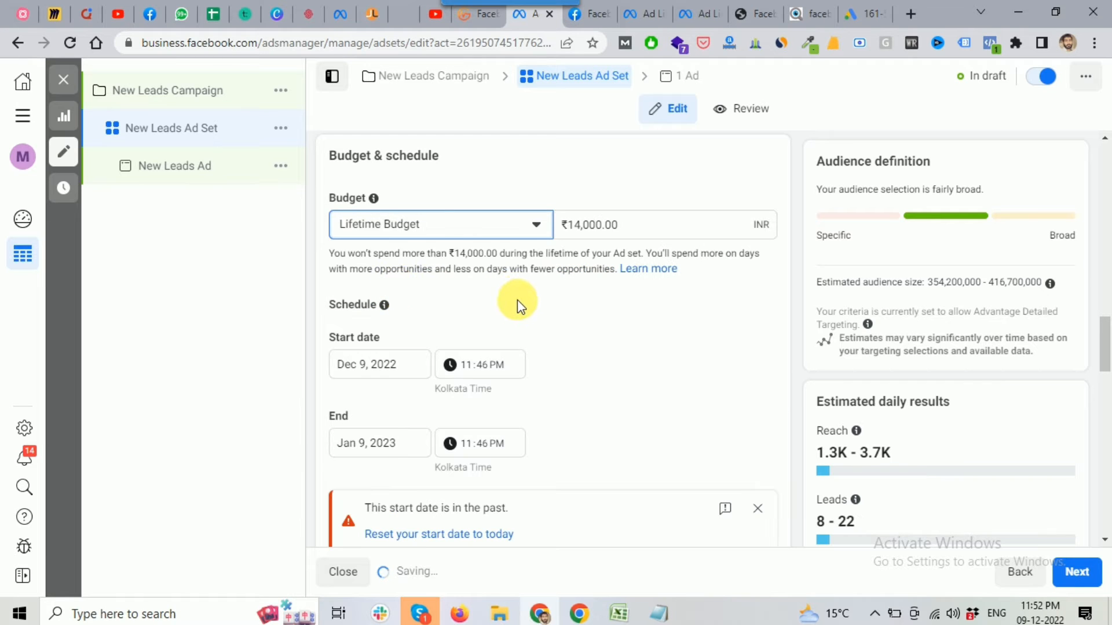
scroll(515, 304, "down", 2)
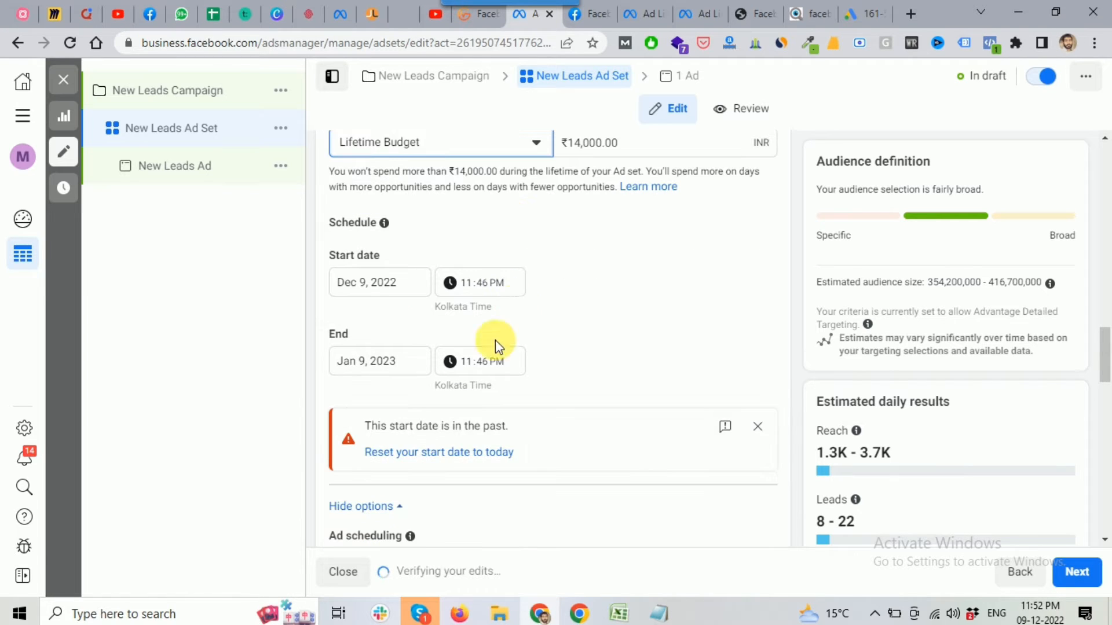
left_click(471, 452)
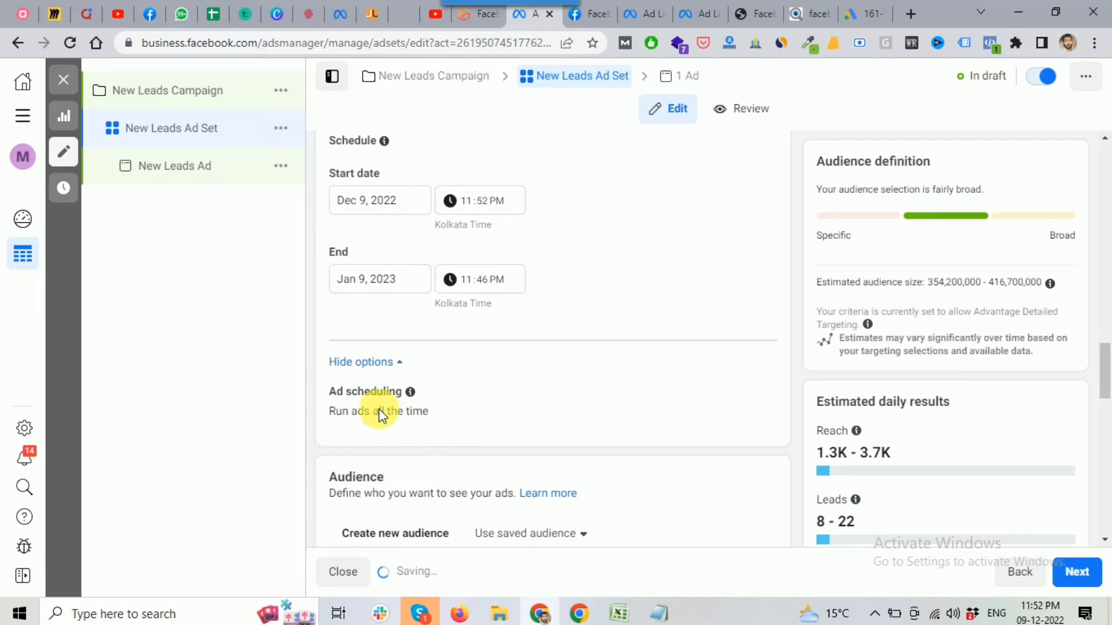
Edit the ad scheduling setting and enable running ads on a schedule
scroll(405, 382, "down", 2)
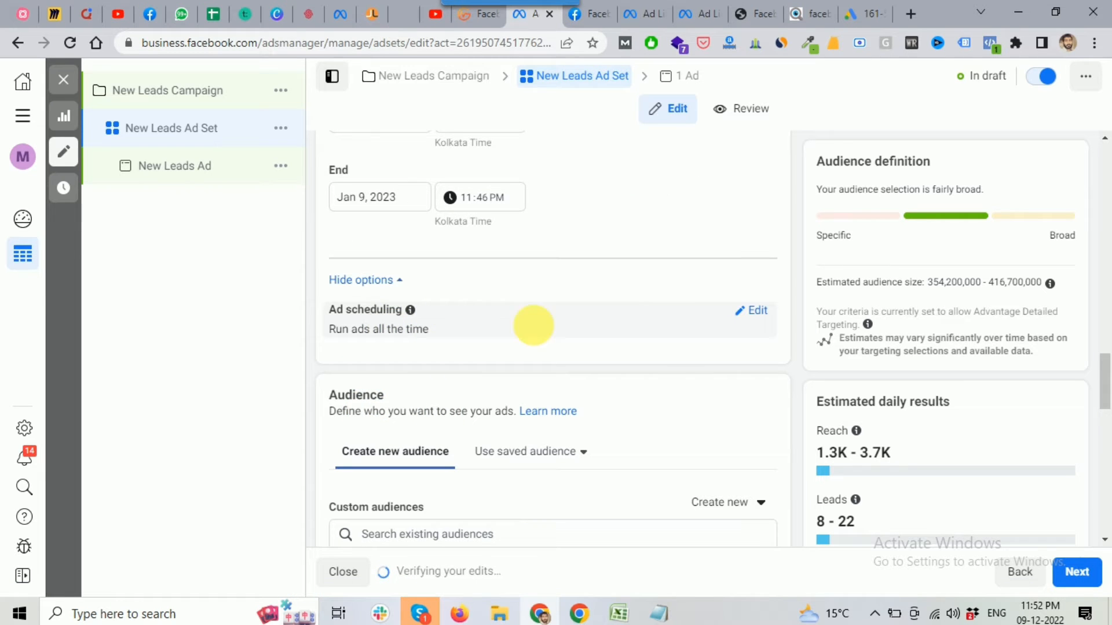
left_click(762, 310)
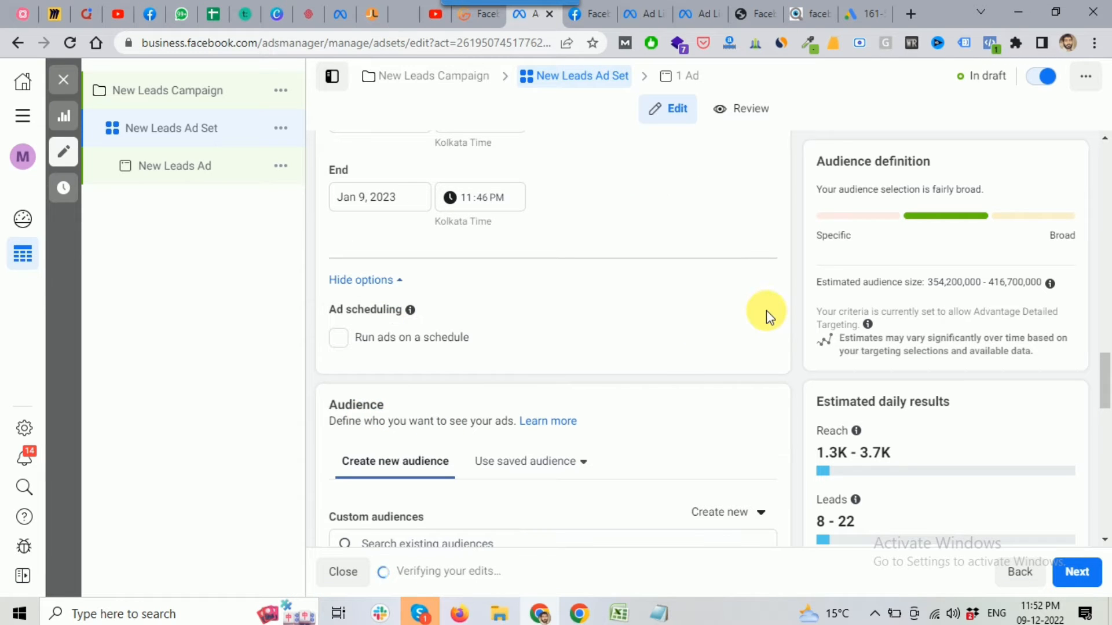
left_click(337, 342)
scroll(469, 365, "down", 3)
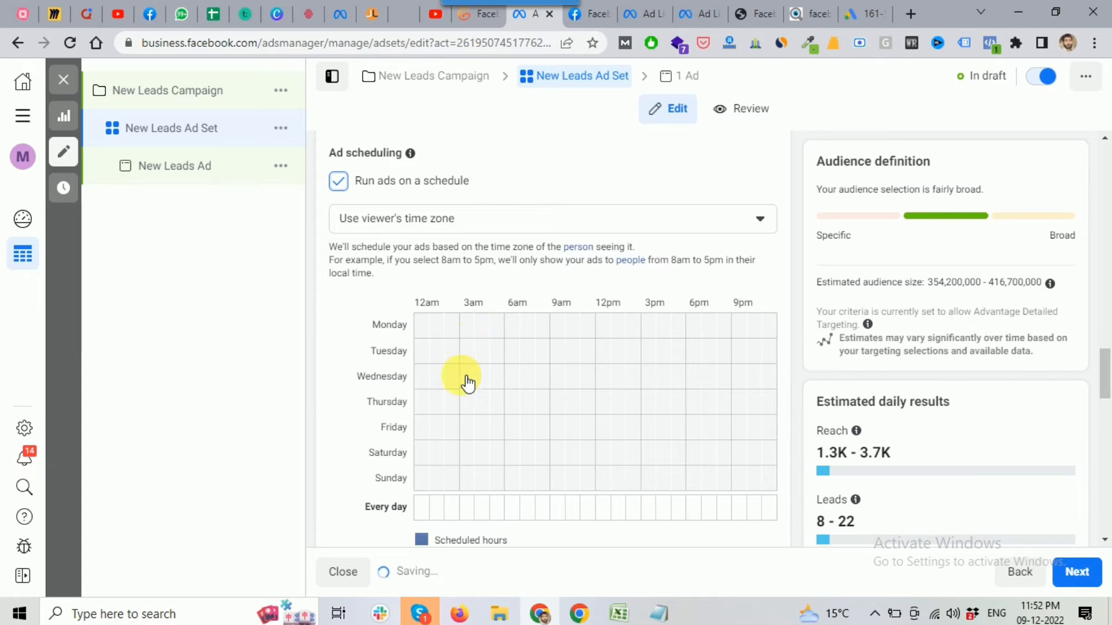
Mark the hours from 3pm to 8pm on every day of the week in the ad schedule
left_click(708, 355)
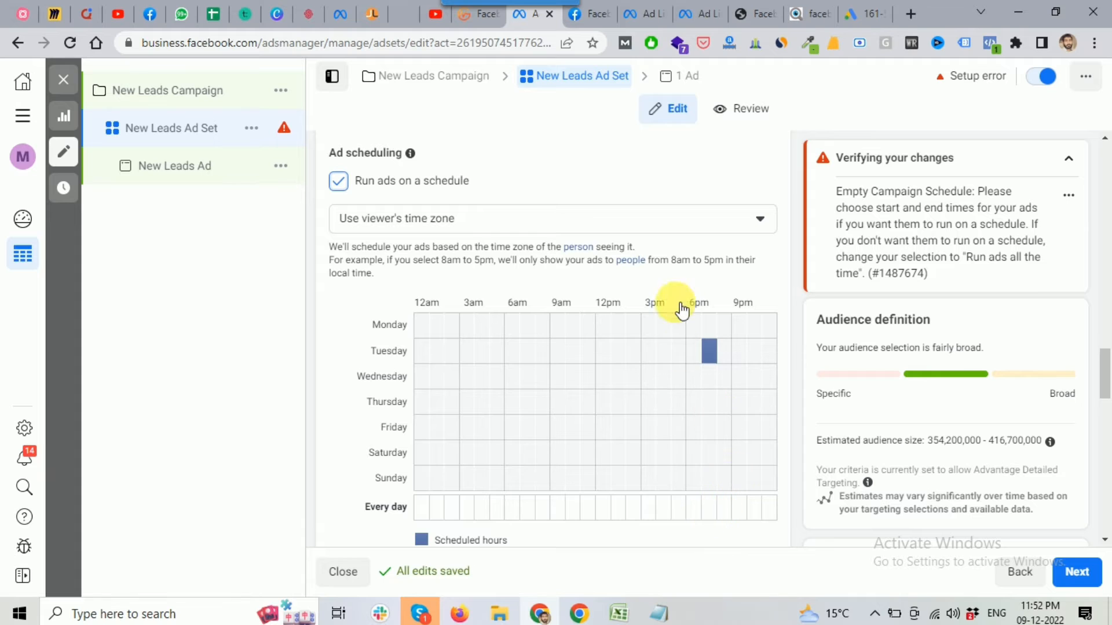
left_click(694, 507)
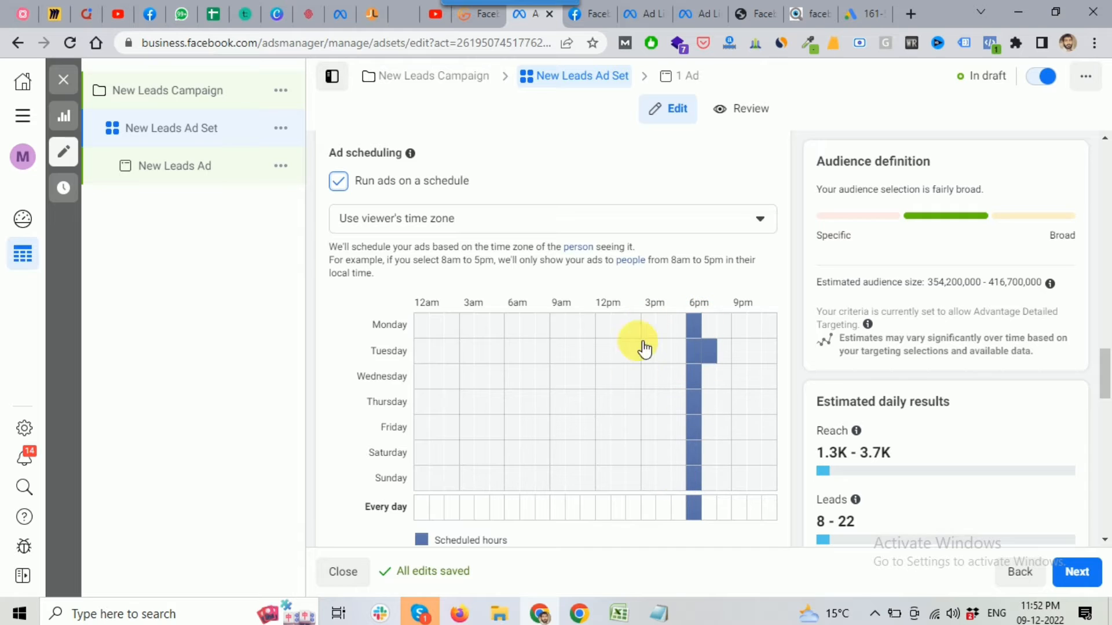
left_click(648, 507)
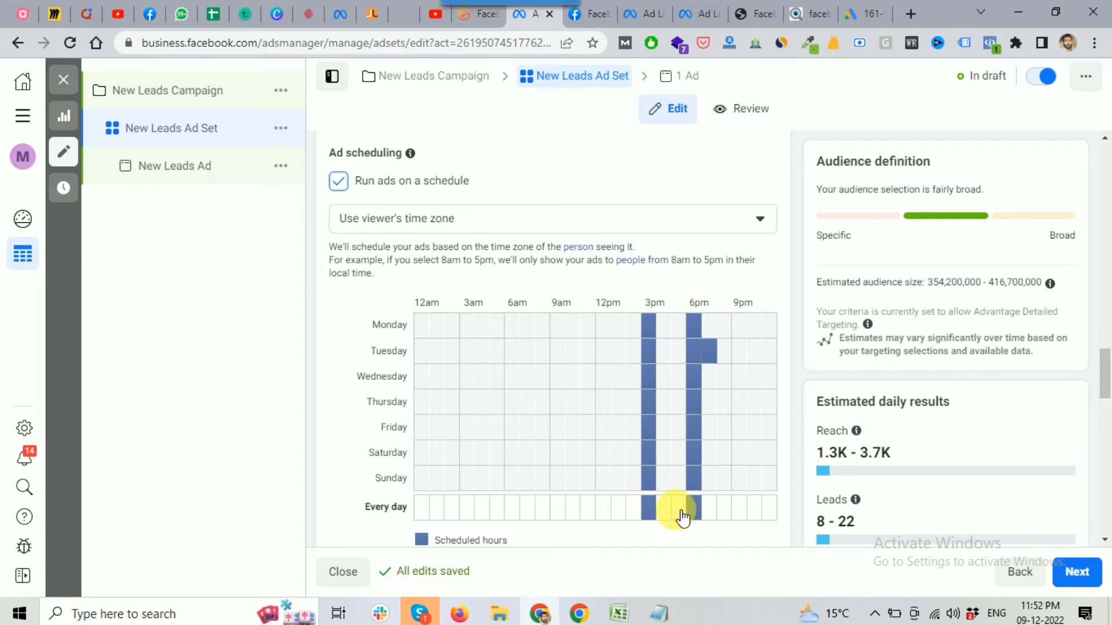
left_click(664, 509)
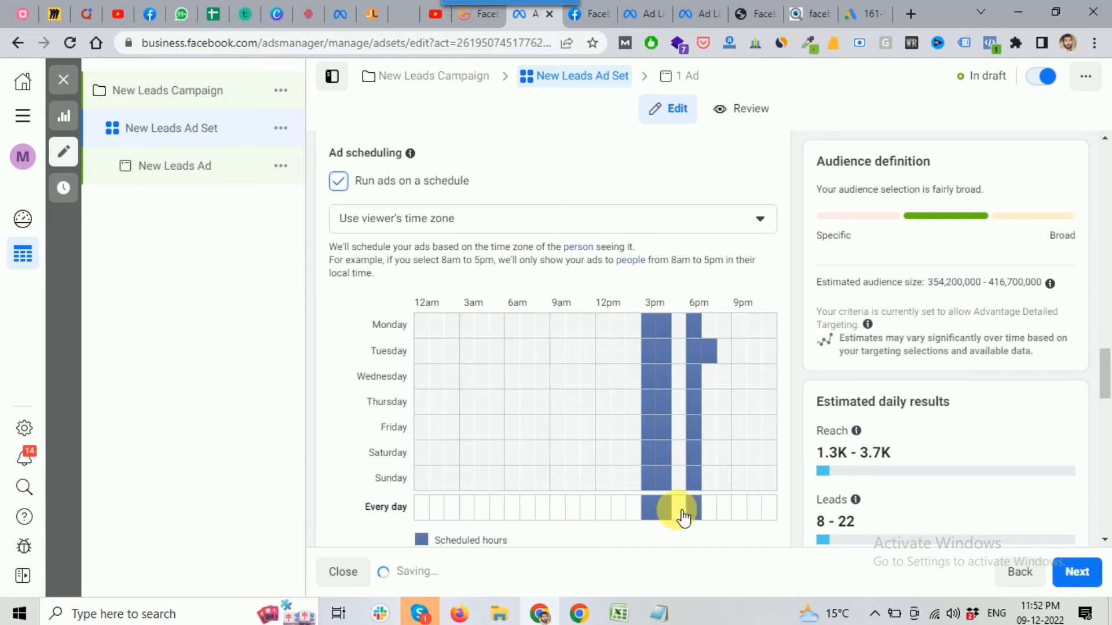
left_click(676, 316)
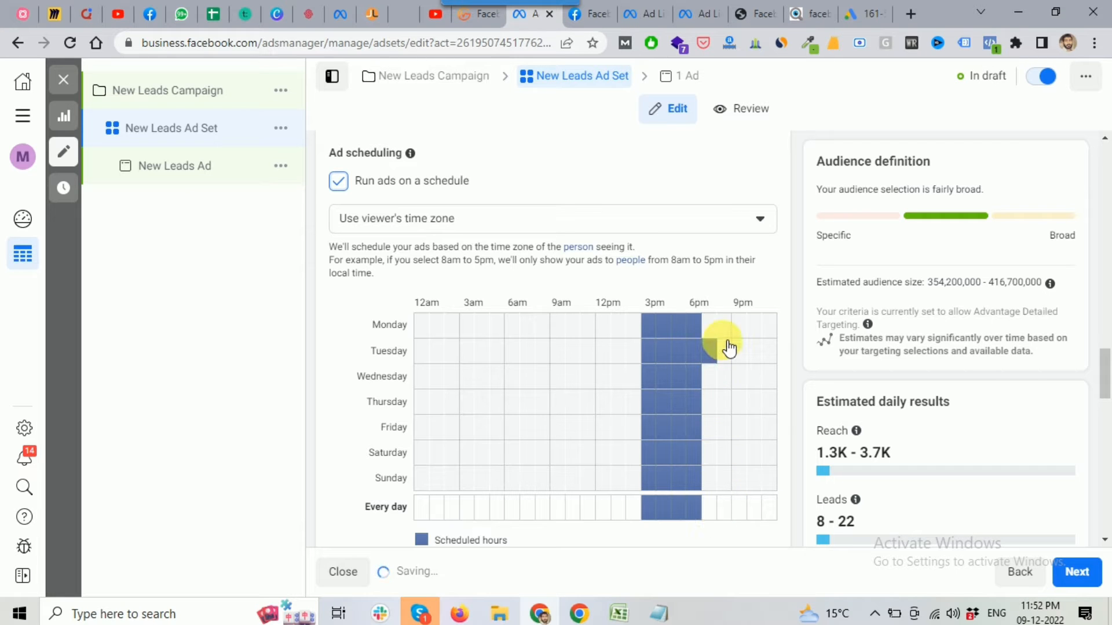
left_click(711, 321)
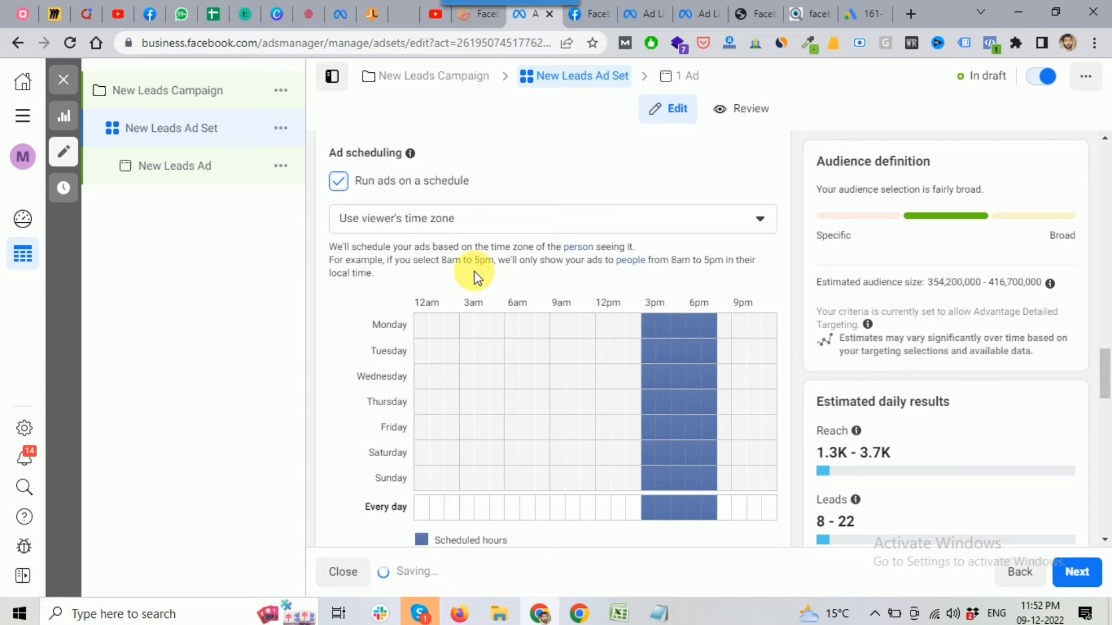
Turn off running ads on a schedule and review the lifetime budget and schedule dates
scroll(405, 265, "up", 1)
left_click(338, 263)
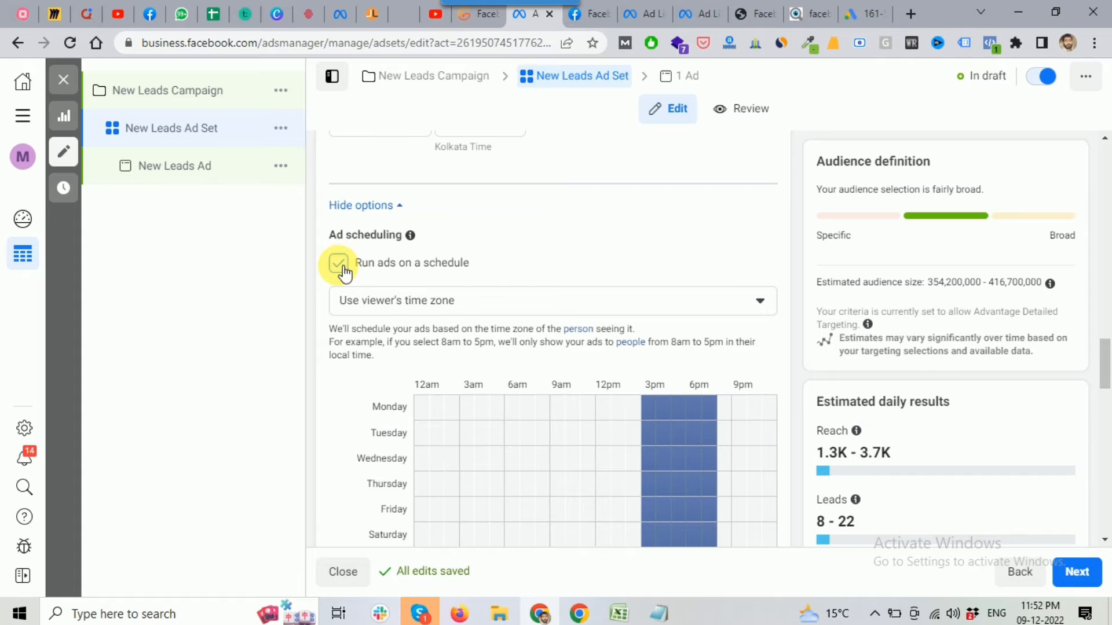
scroll(575, 284, "up", 4)
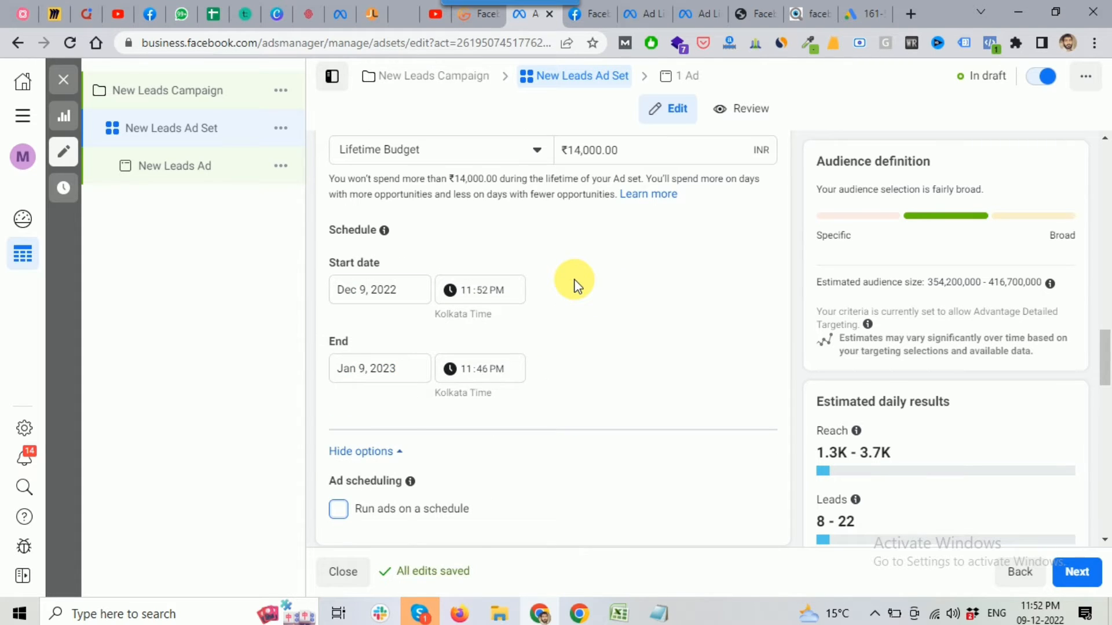
Look over the Audience section's custom audiences, locations and age settings
scroll(575, 283, "down", 1)
scroll(640, 312, "down", 4)
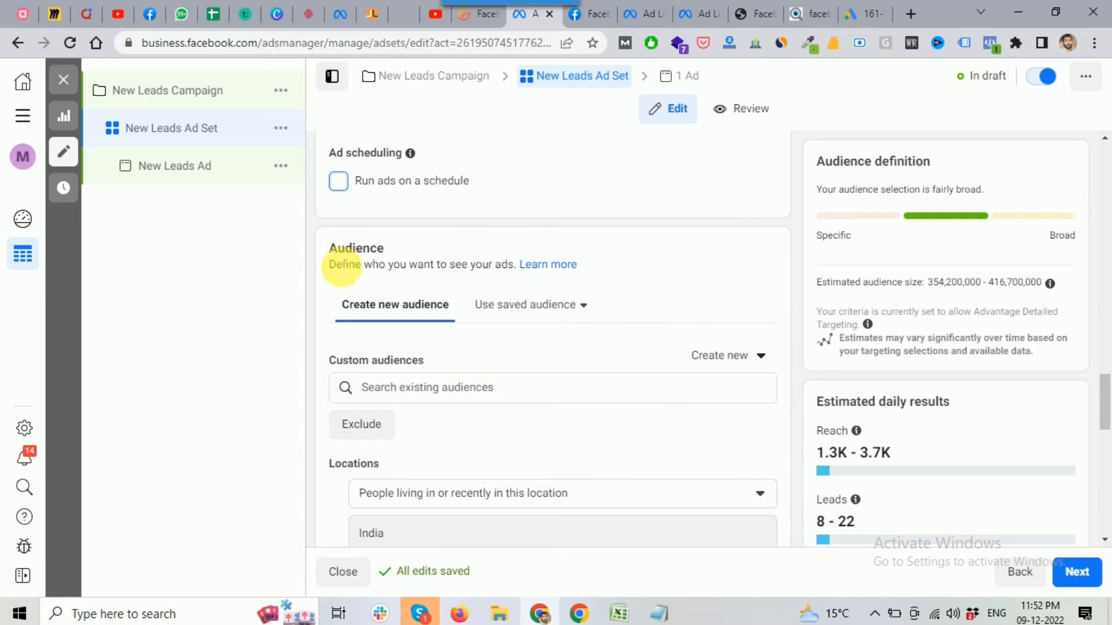
left_click_drag(332, 249, 394, 253)
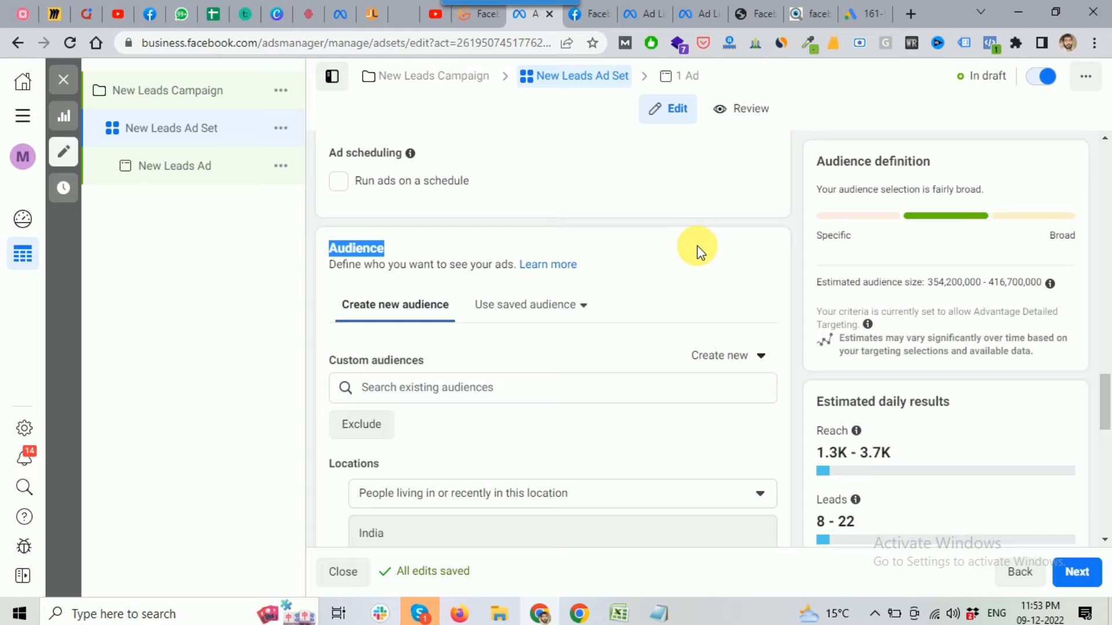
scroll(696, 249, "down", 1)
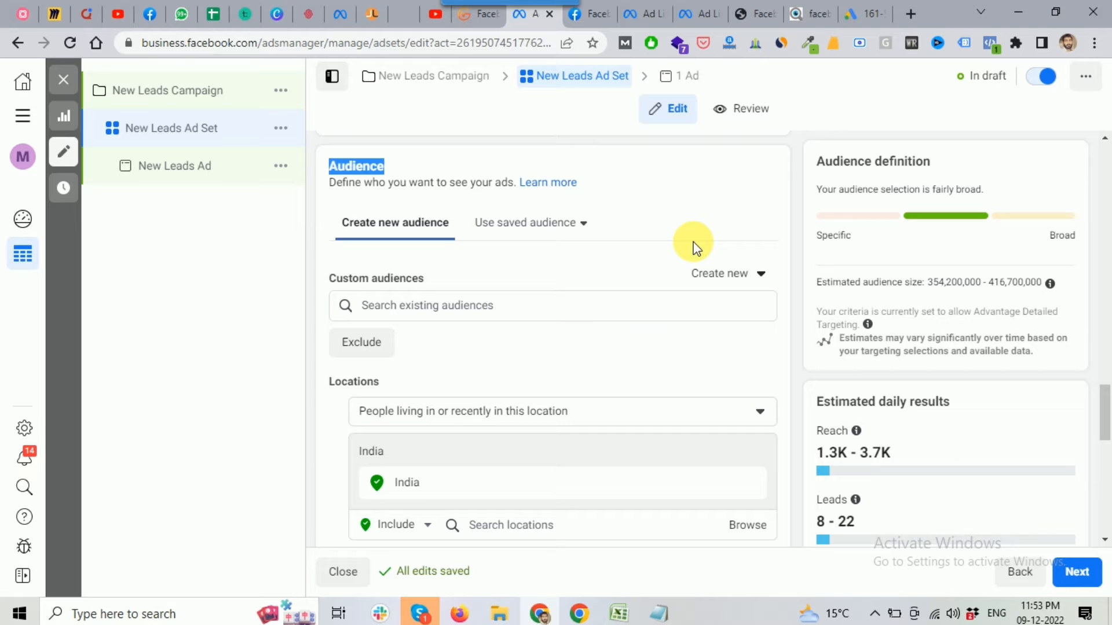
scroll(786, 242, "down", 1)
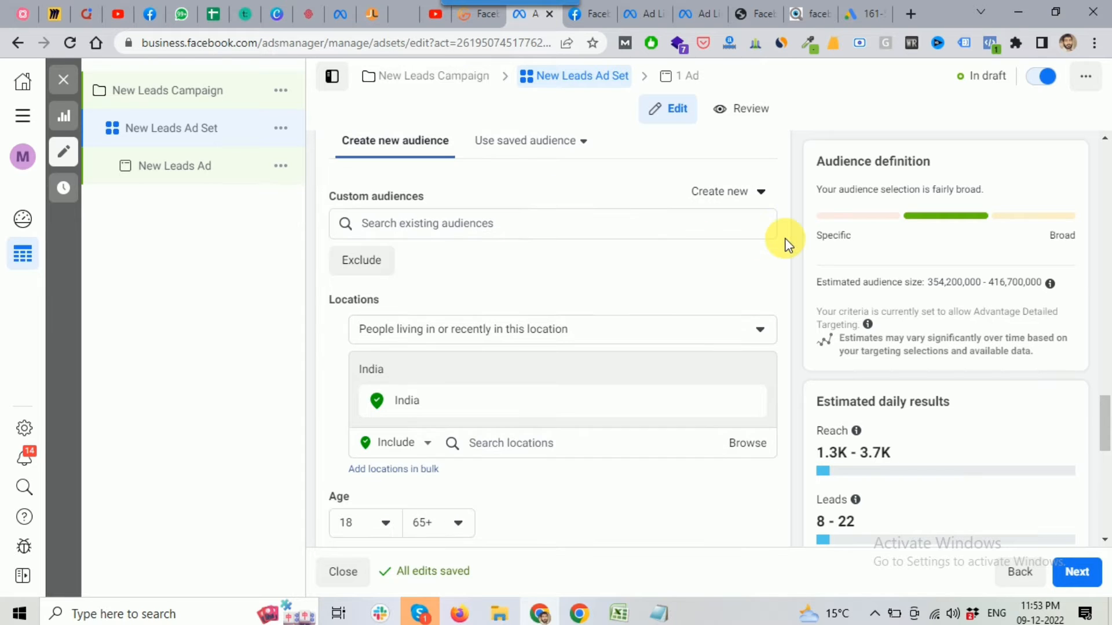
Set the audience's location type to People living in this location
scroll(786, 242, "down", 1)
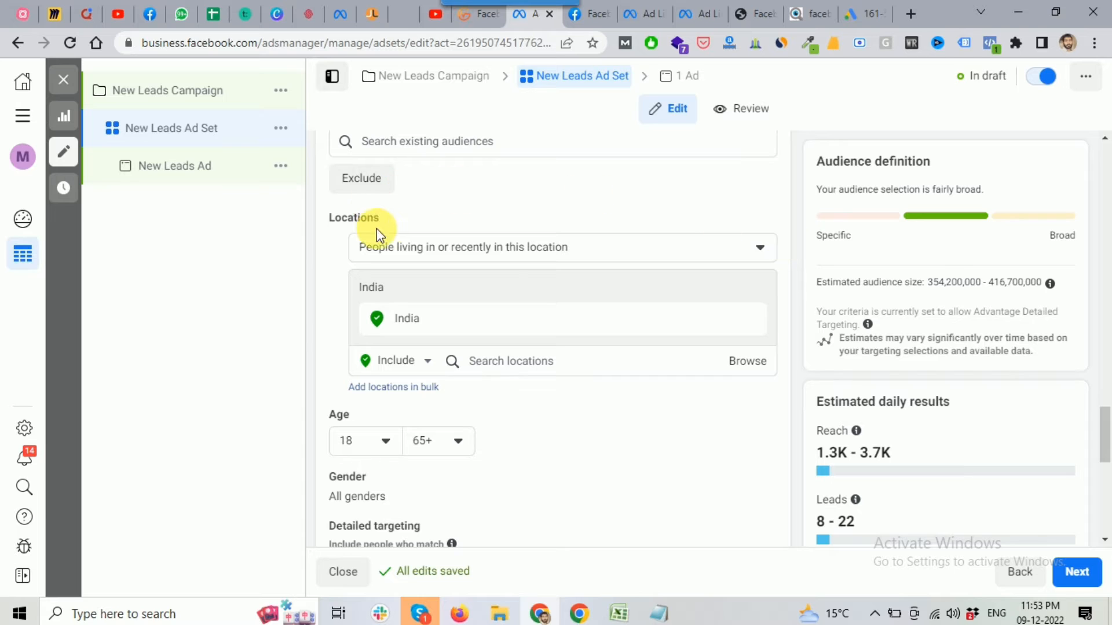
scroll(431, 235, "up", 1)
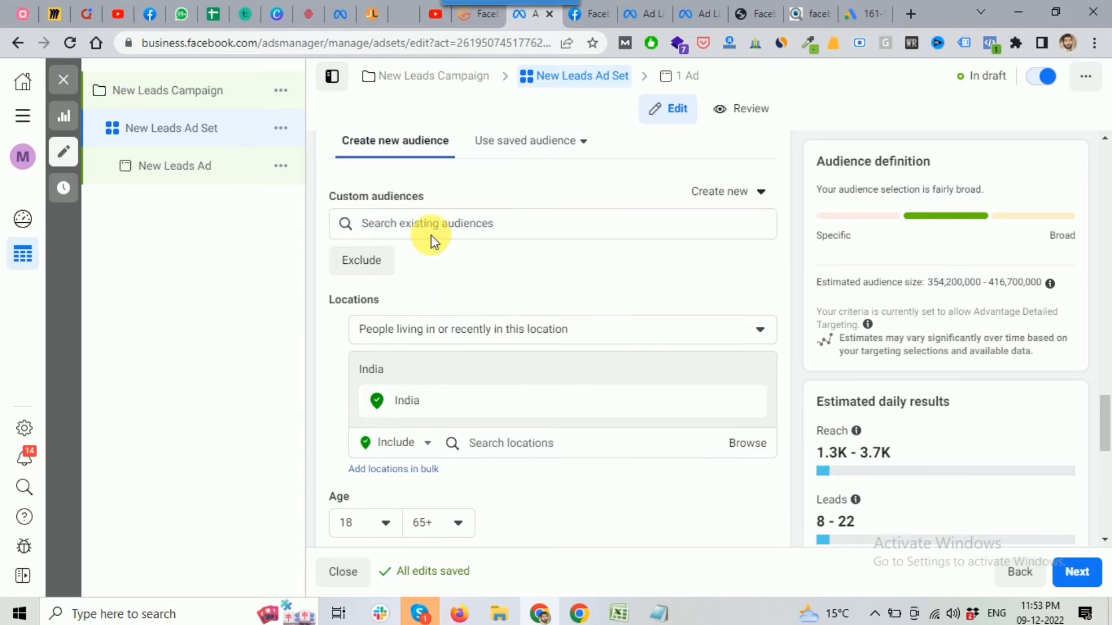
left_click(449, 331)
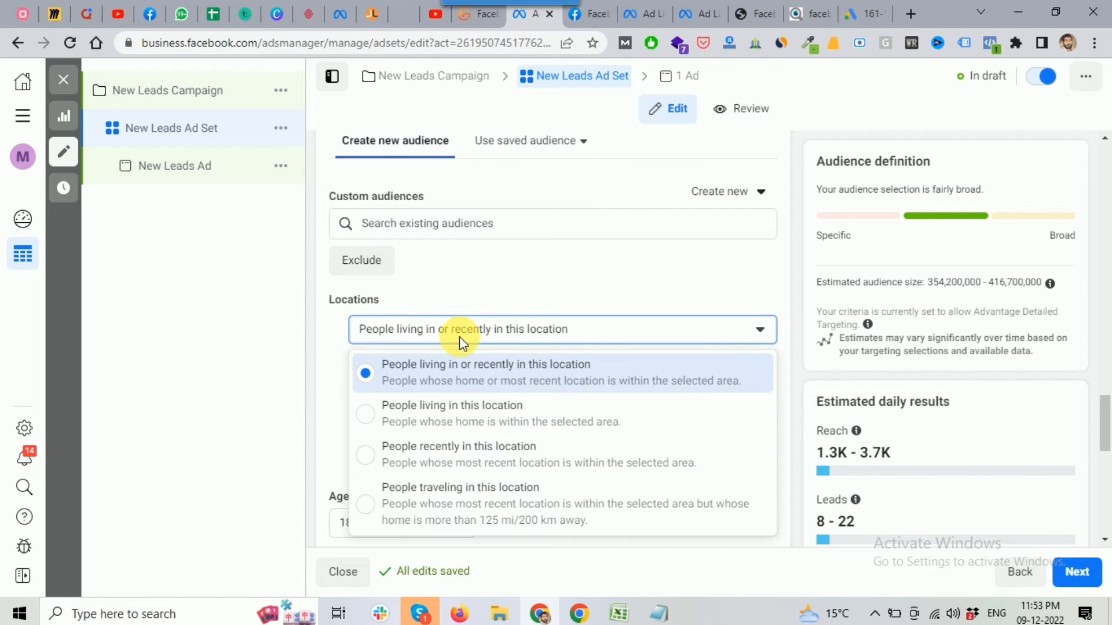
left_click(492, 421)
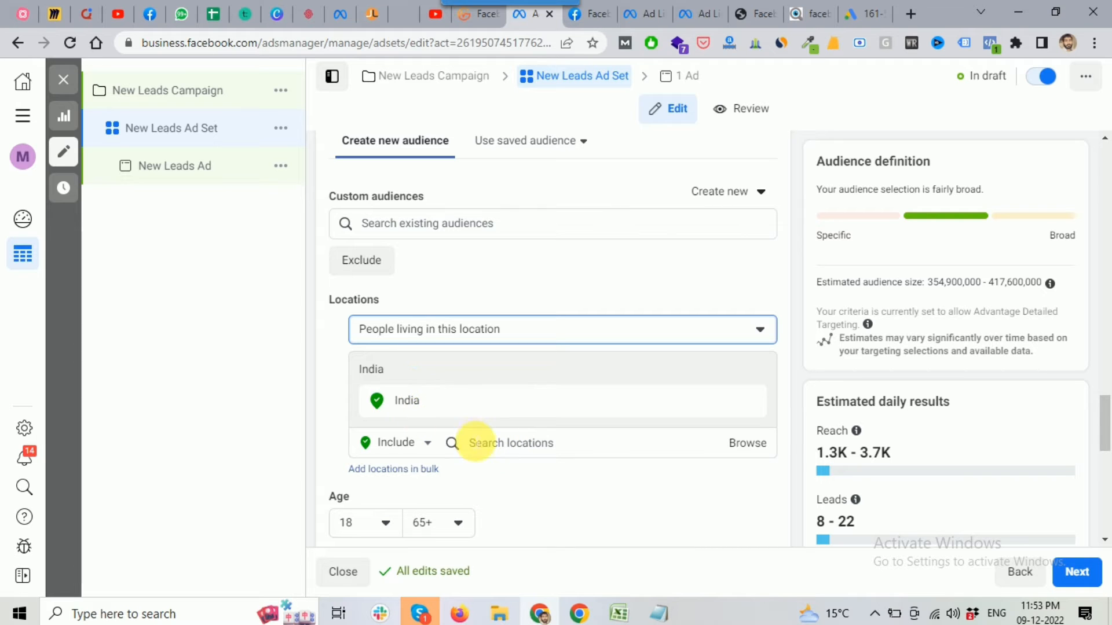
Change the targeted location to Delhi, India (State) and check the estimated audience size
left_click(499, 449)
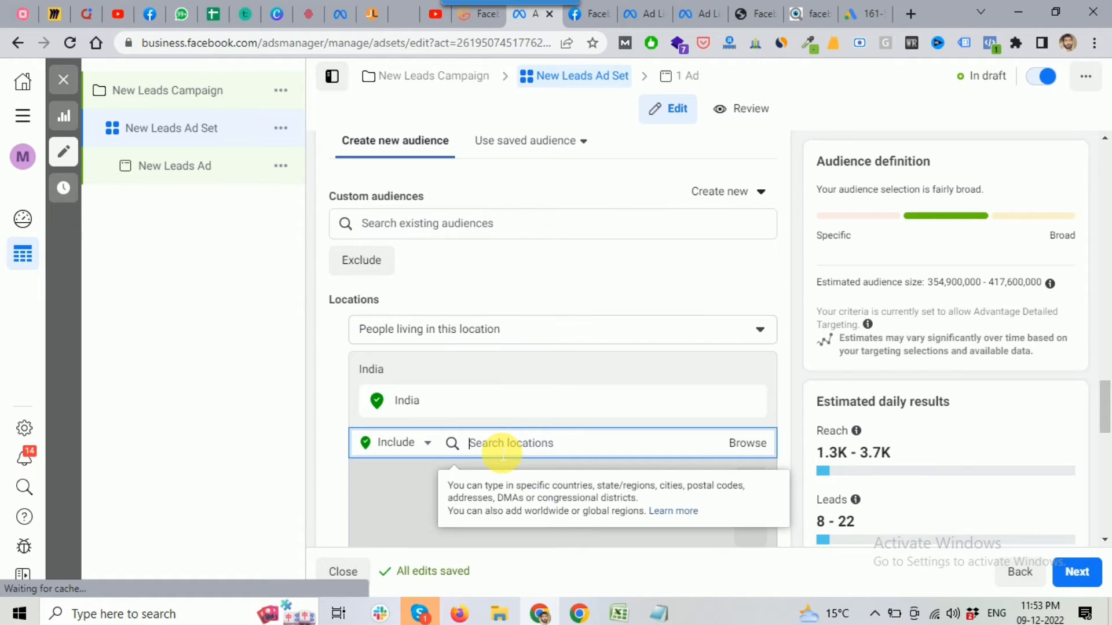
type("delhi")
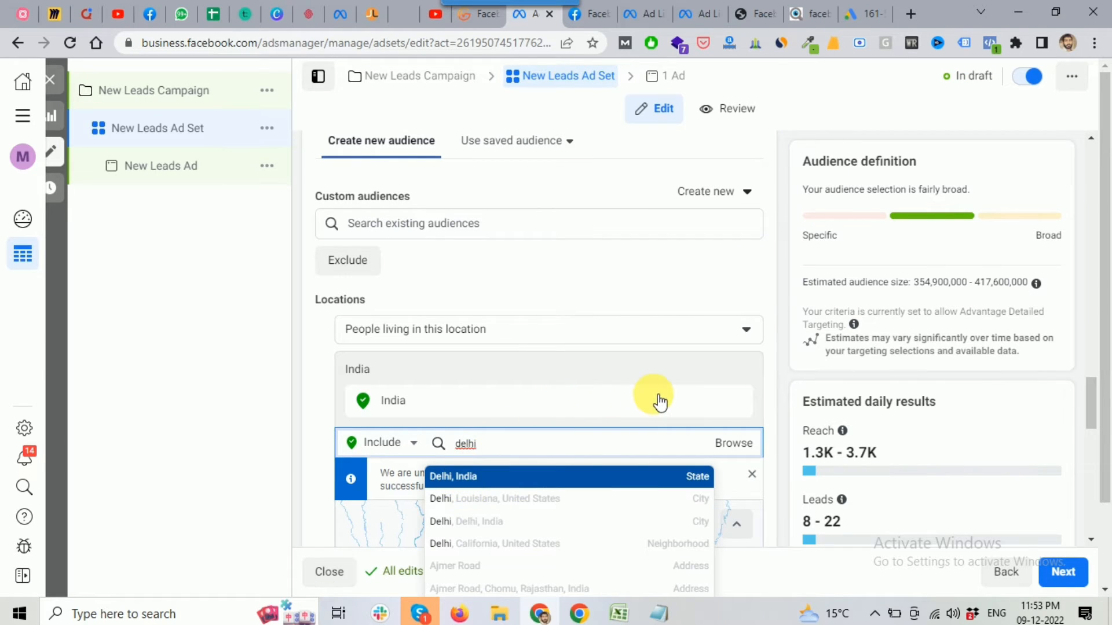
key("Return")
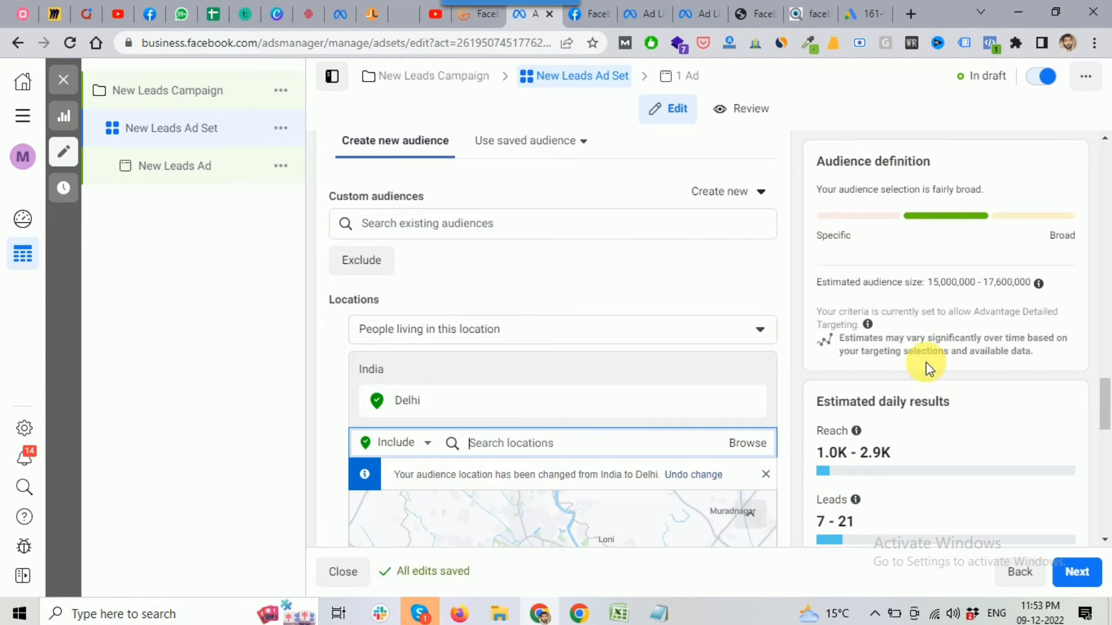
left_click_drag(815, 282, 1032, 280)
left_click(795, 317)
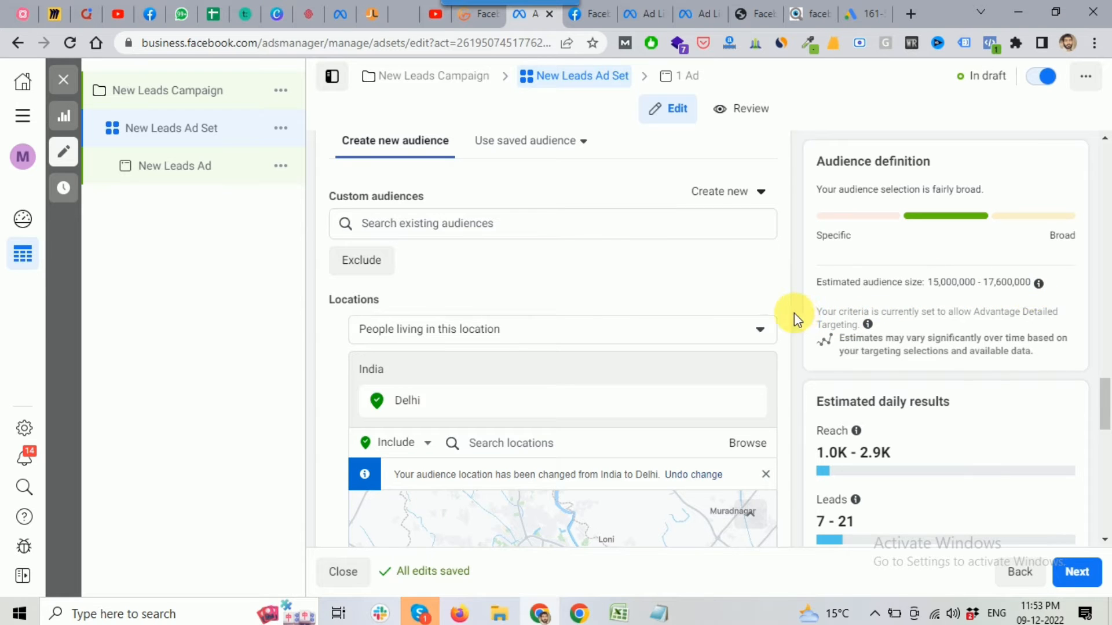
Review the location type options, the Delhi map and the audience's age range settings
scroll(791, 319, "down", 1)
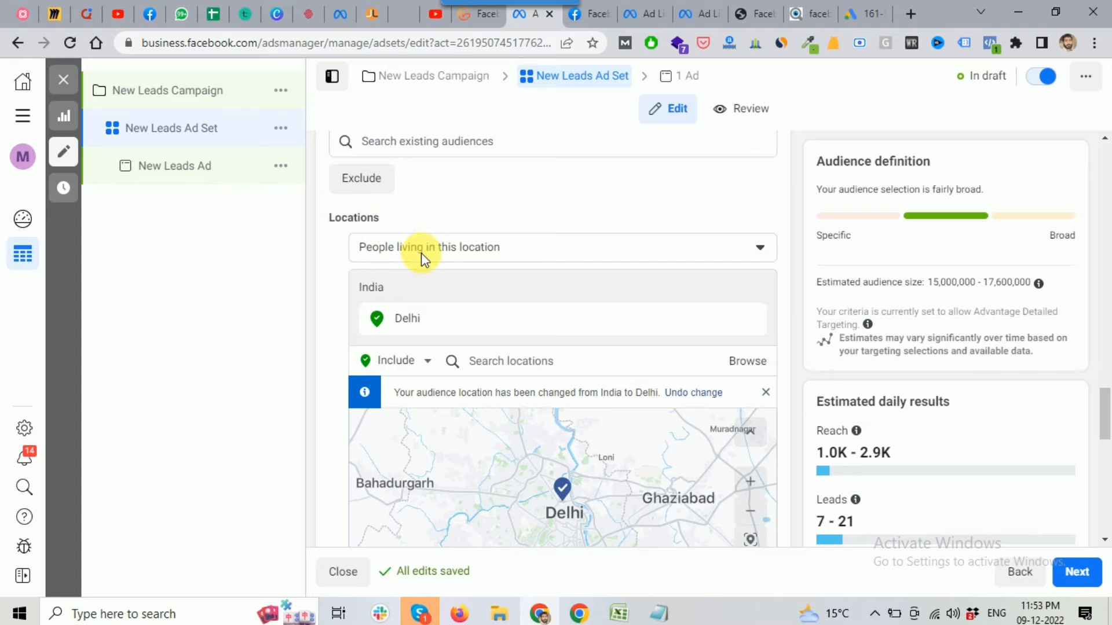
left_click(449, 249)
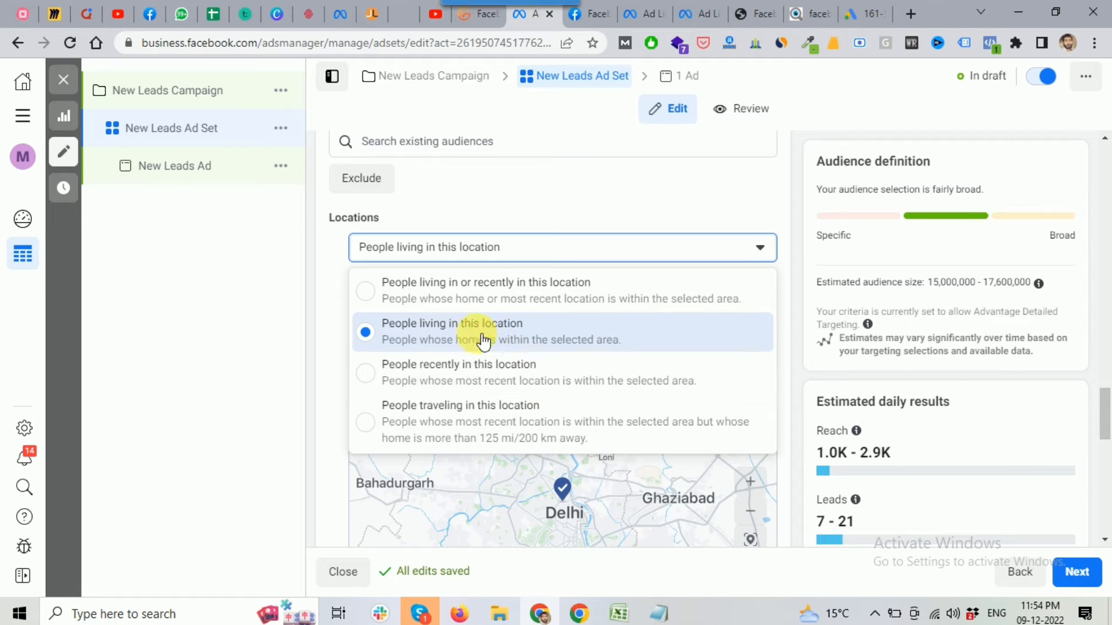
left_click(795, 328)
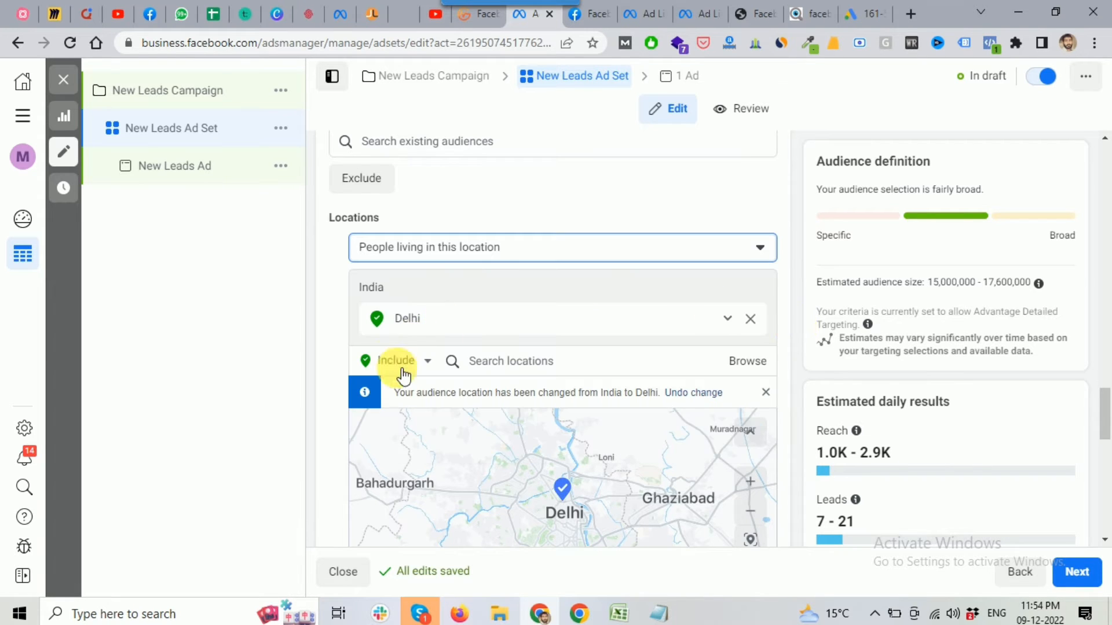
scroll(490, 324, "down", 1)
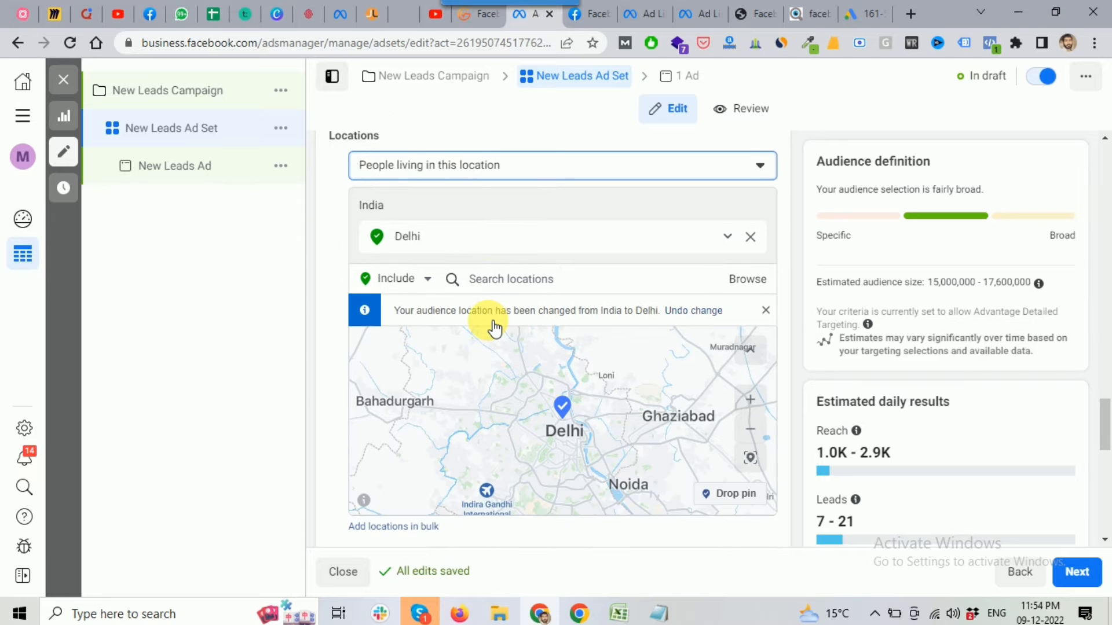
scroll(489, 325, "down", 3)
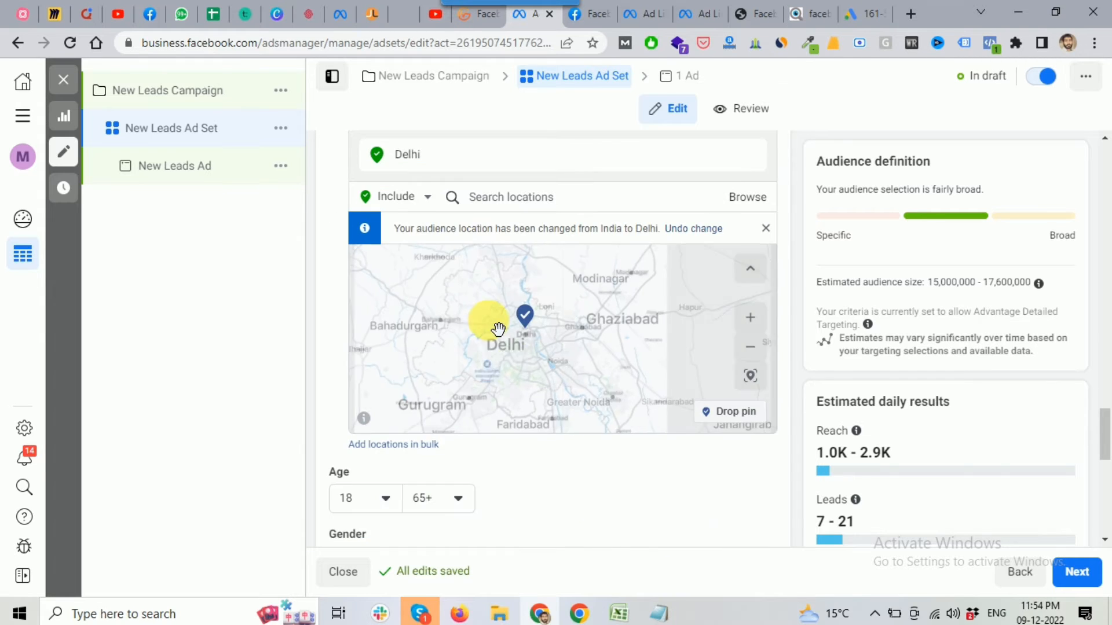
scroll(644, 449, "down", 1)
scroll(644, 447, "down", 1)
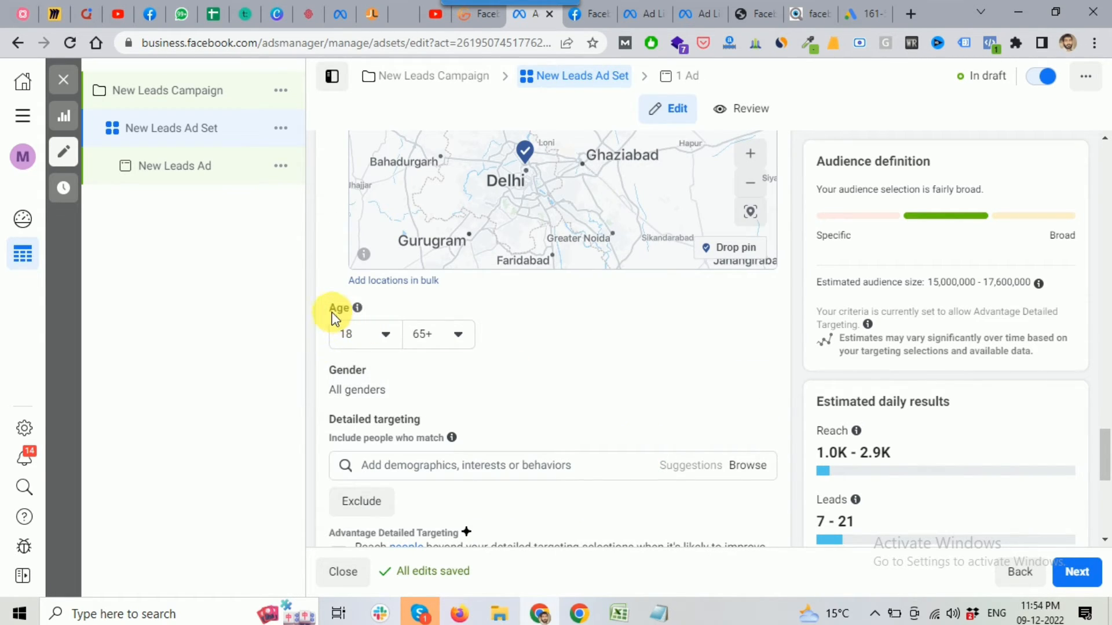
double_click(339, 309)
mouse_move(351, 316)
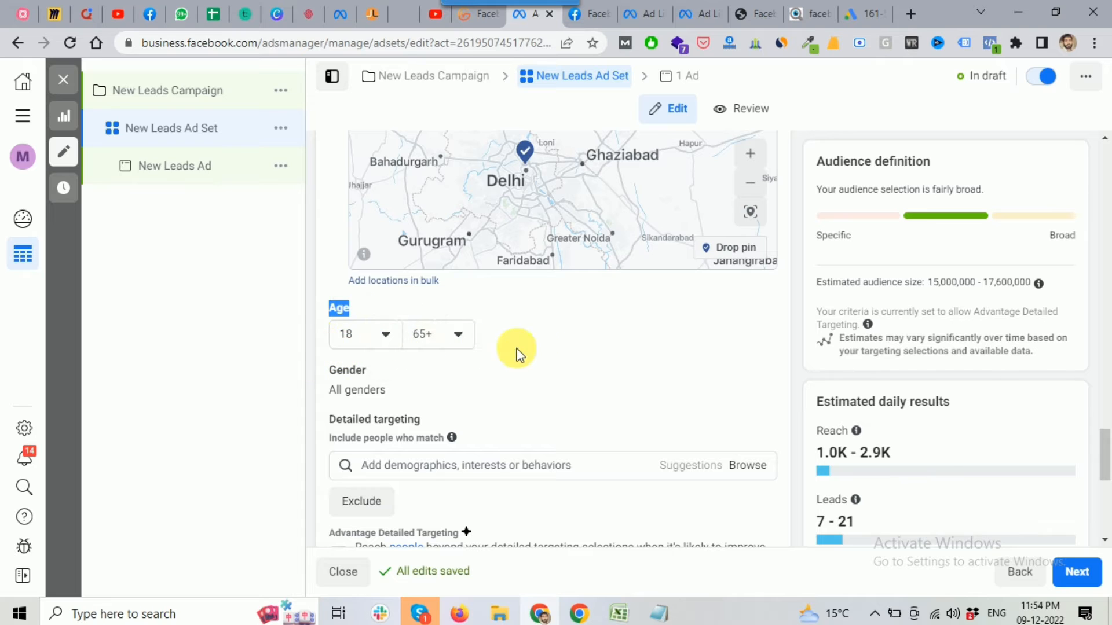
left_click(513, 345)
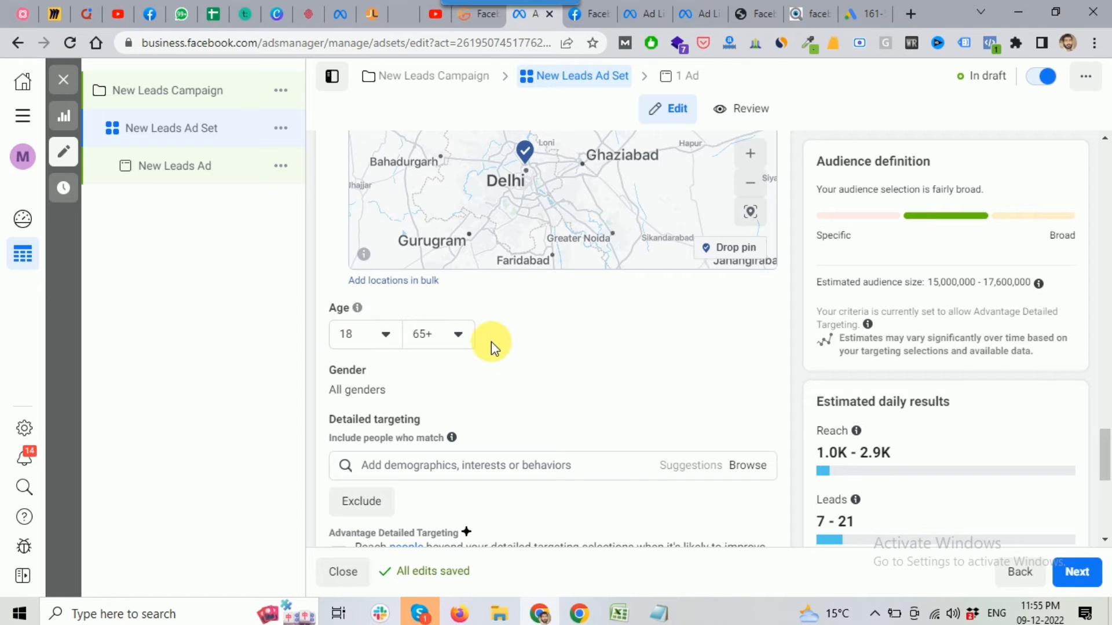
mouse_move(364, 368)
Open the gender setting for editing and look at the browsable categories under detailed targeting
scroll(364, 329, "down", 2)
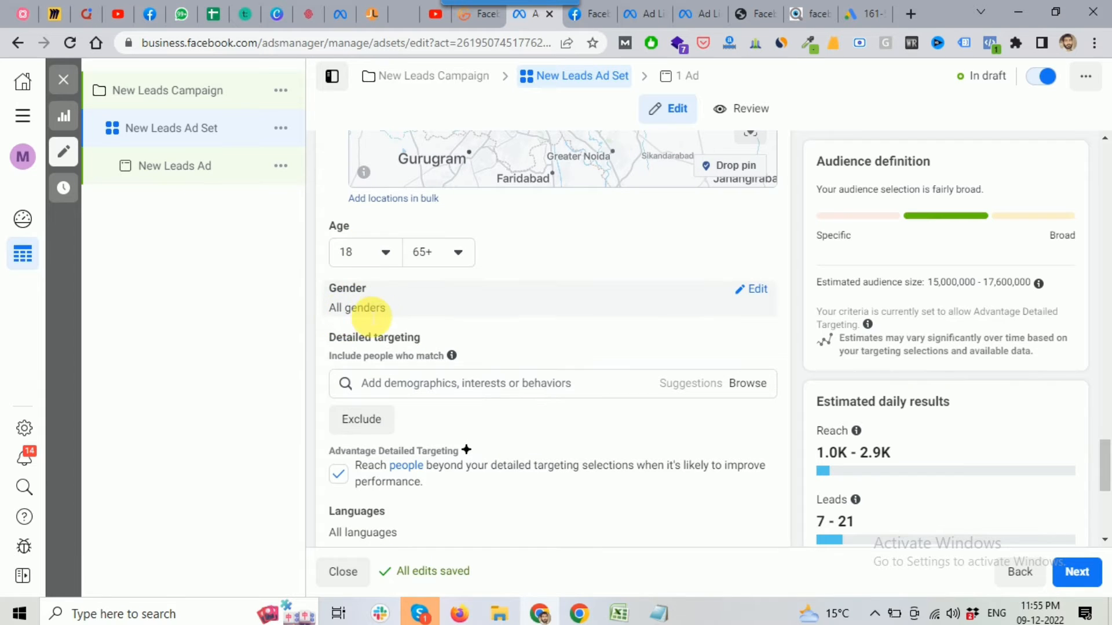
left_click(752, 289)
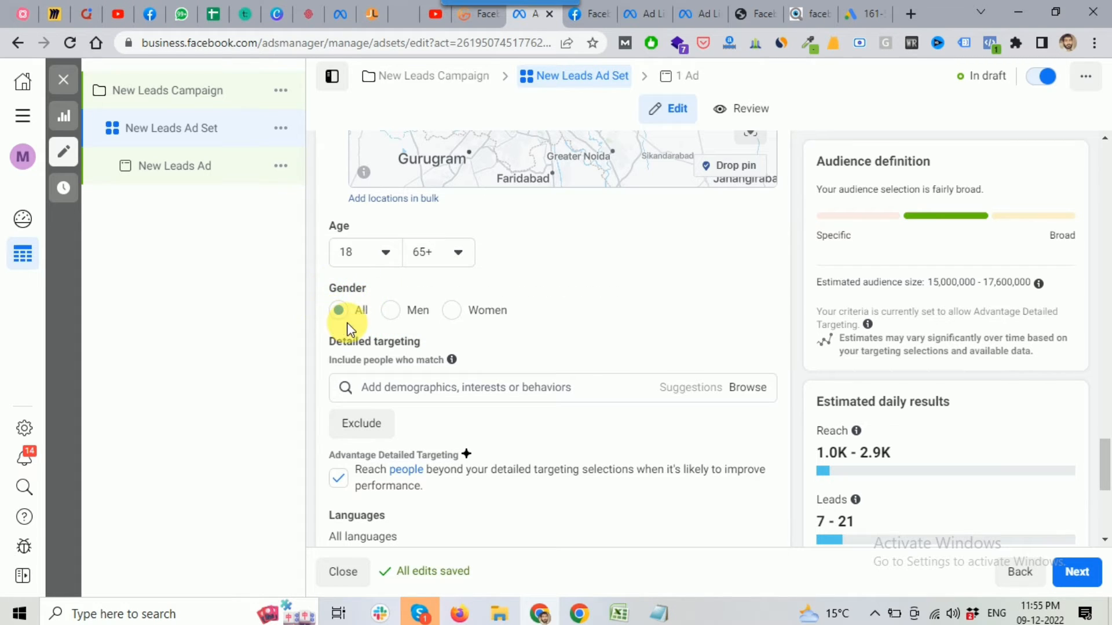
scroll(394, 315, "down", 1)
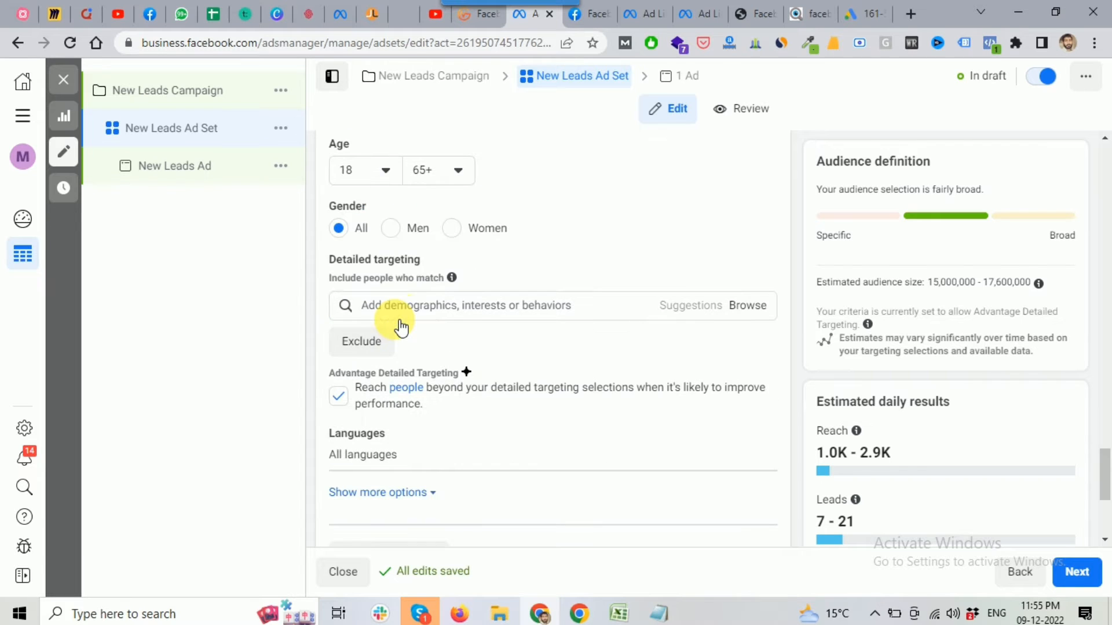
left_click_drag(327, 262, 423, 262)
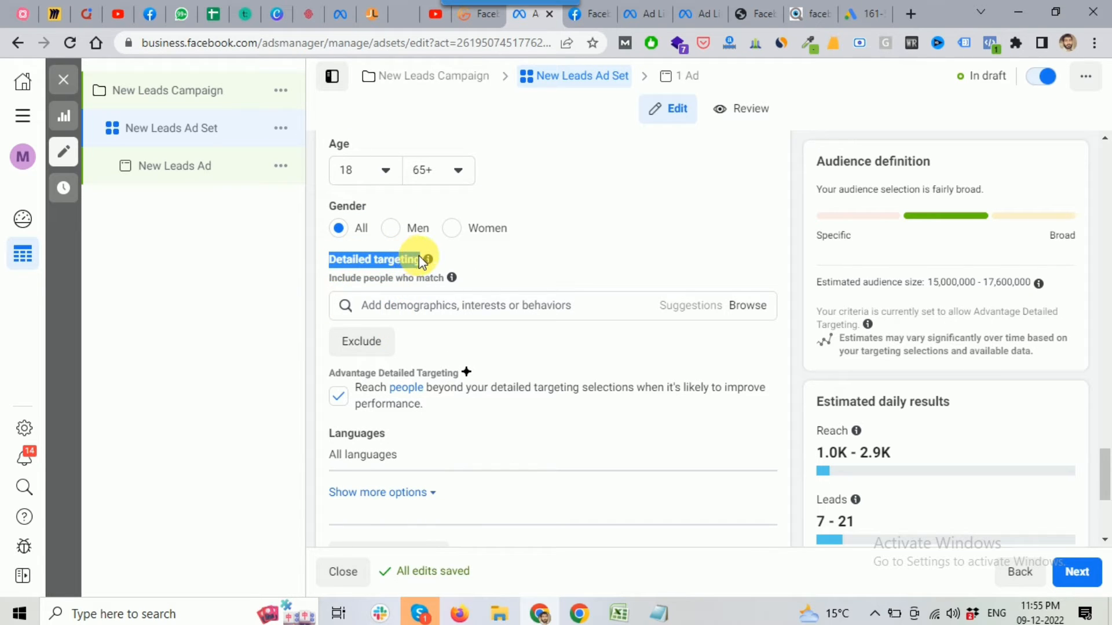
left_click(702, 234)
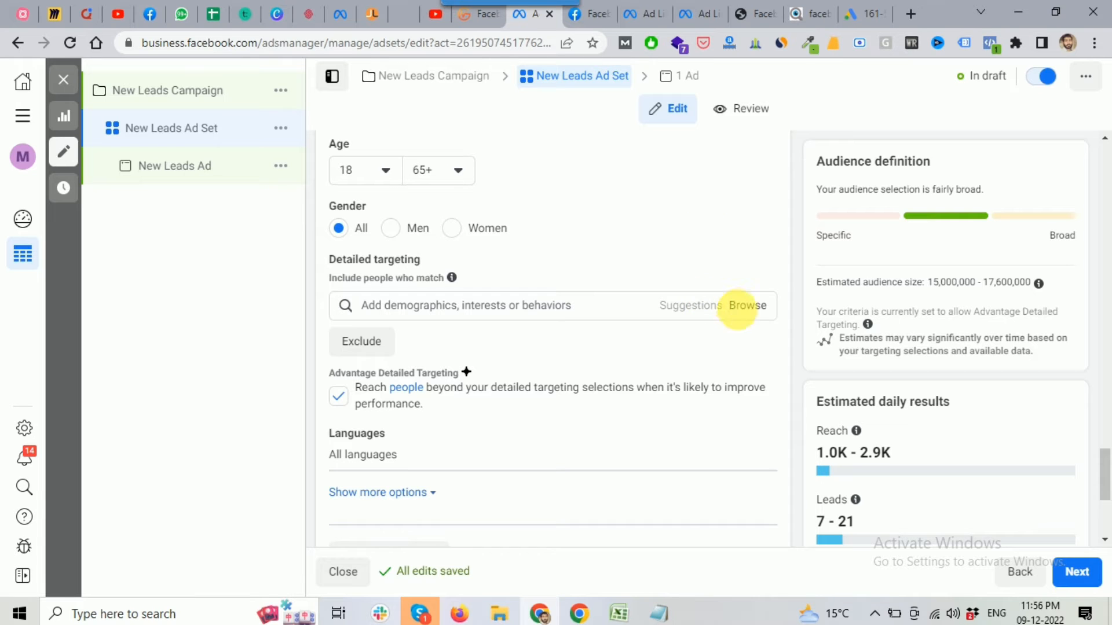
left_click(756, 307)
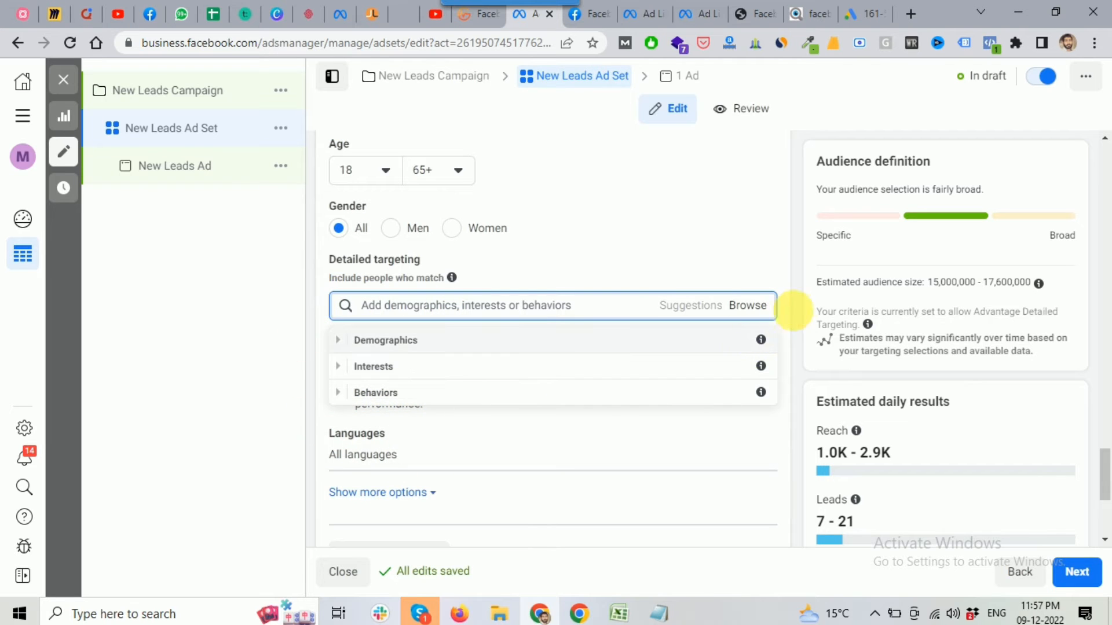
left_click(798, 312)
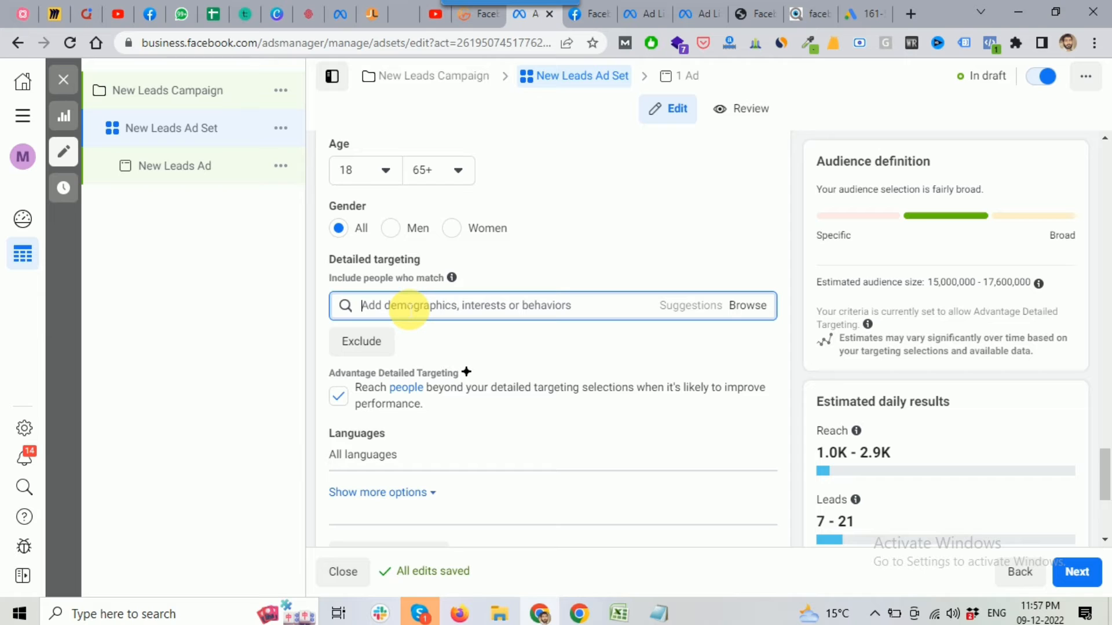
Search detailed targeting for "parents" and look through the matching options
type("parents")
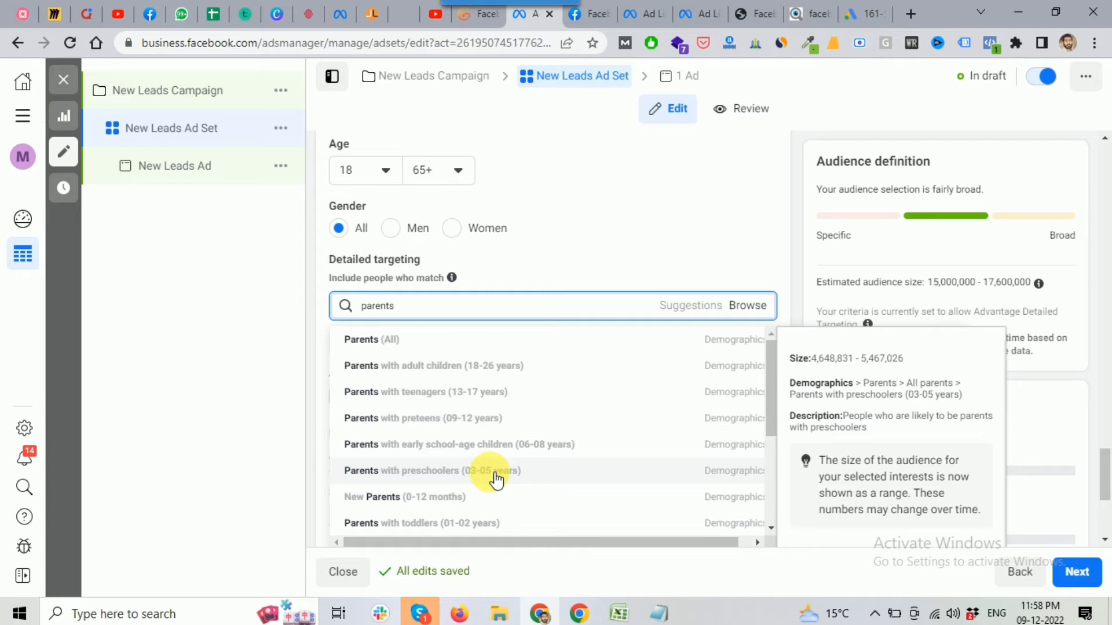
scroll(491, 483, "down", 1)
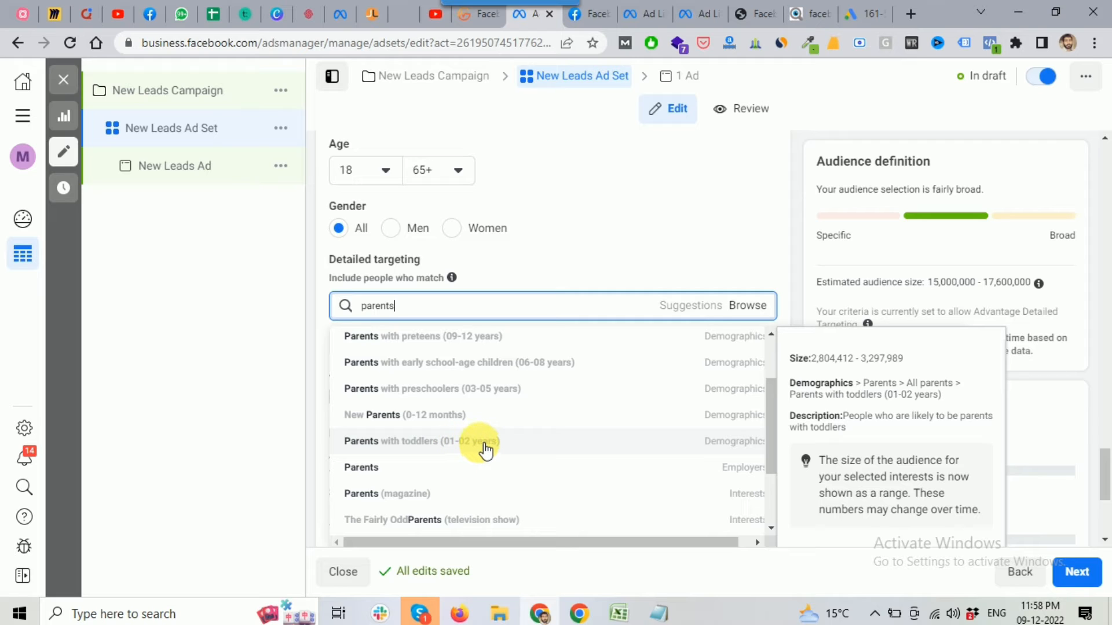
scroll(485, 449, "up", 2)
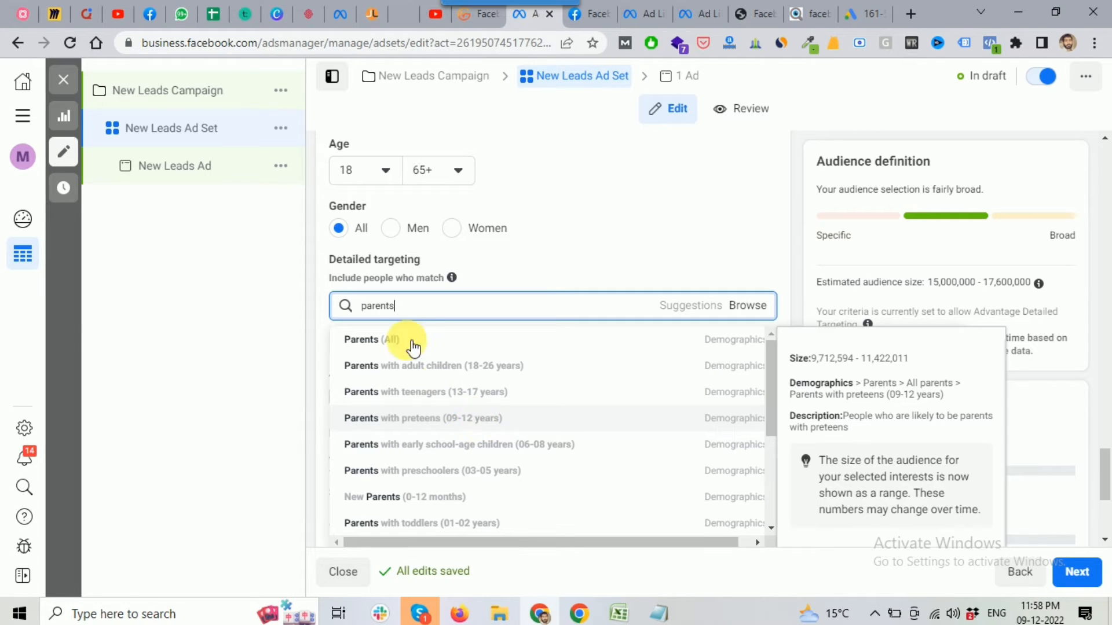
Search detailed targeting for "handbag" instead and add the Handbags (accessories) interest
double_click(415, 310)
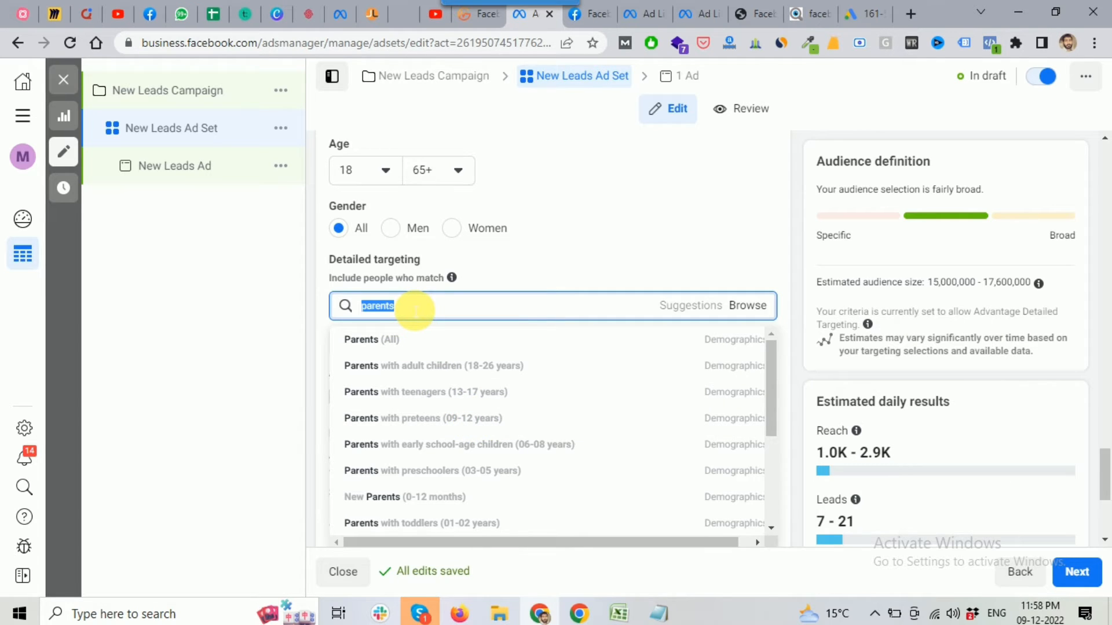
key("BackSpace")
type("han")
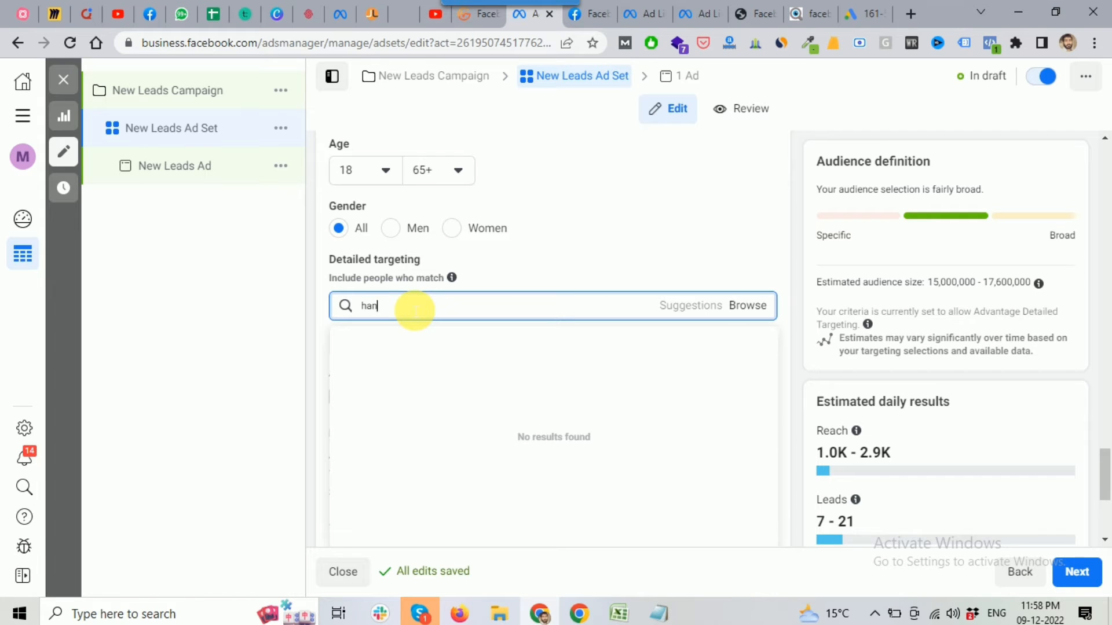
type("dbag")
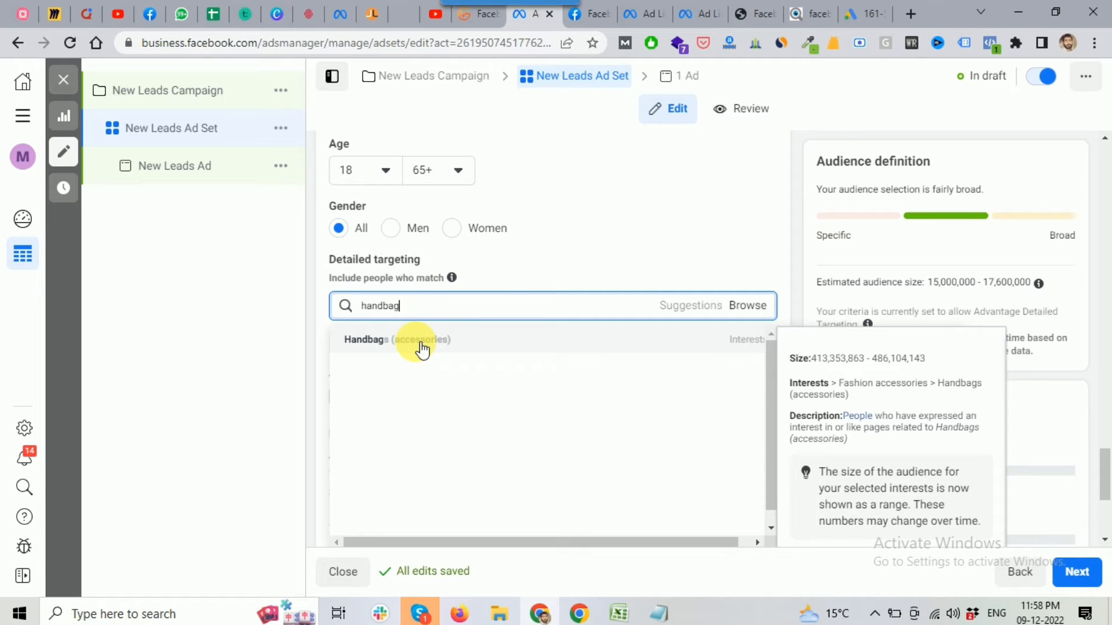
left_click(394, 349)
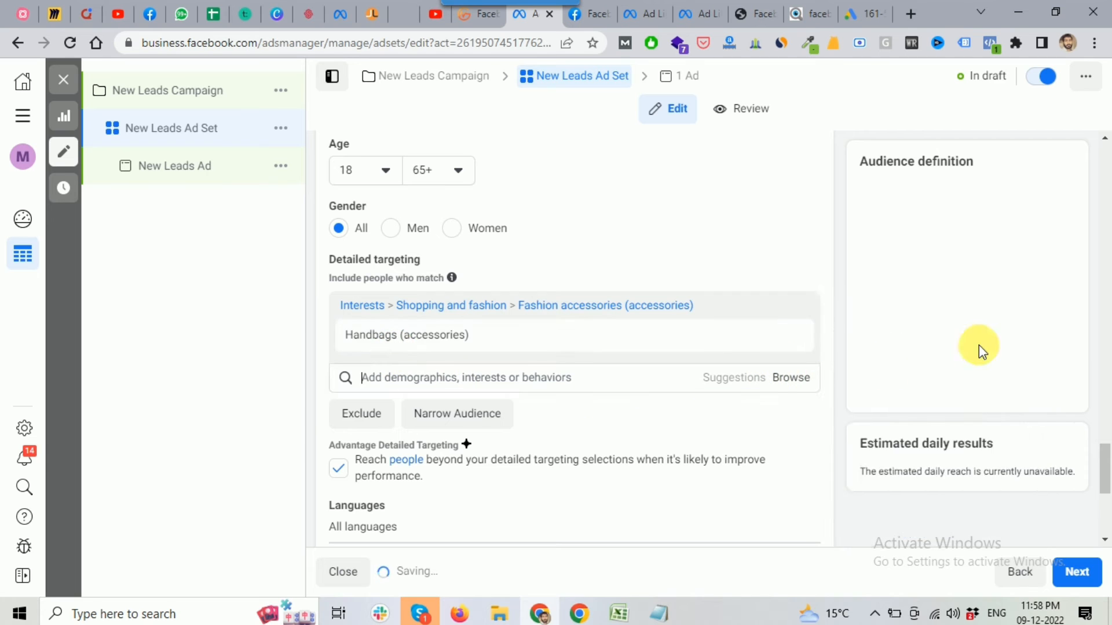
Look at the suggested related interests and remove Handbags (accessories) from detailed targeting
left_click(491, 380)
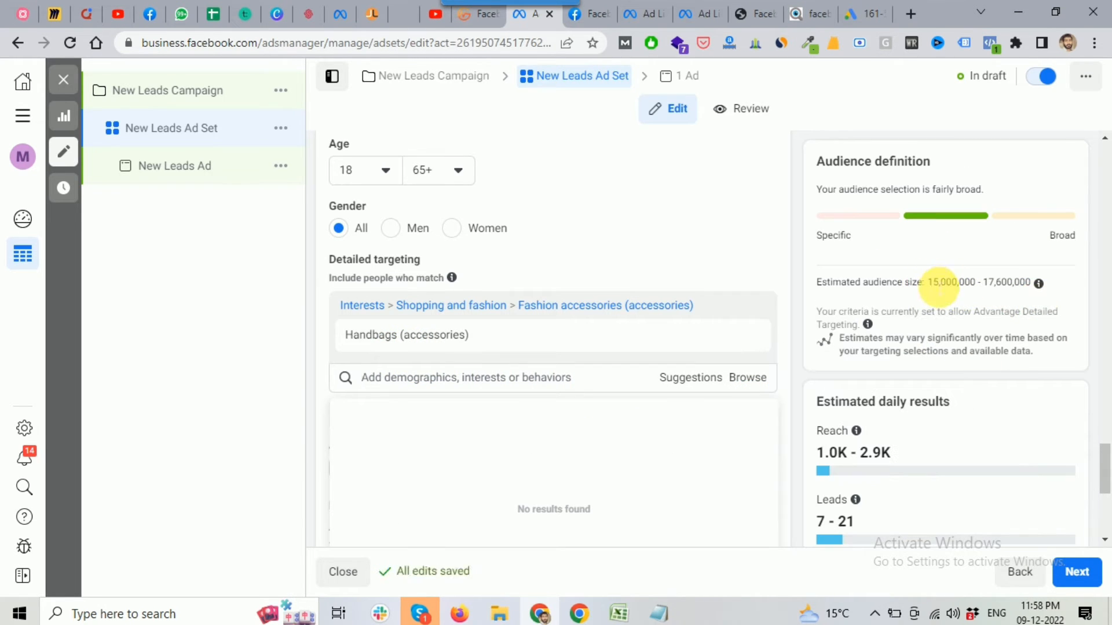
left_click(704, 379)
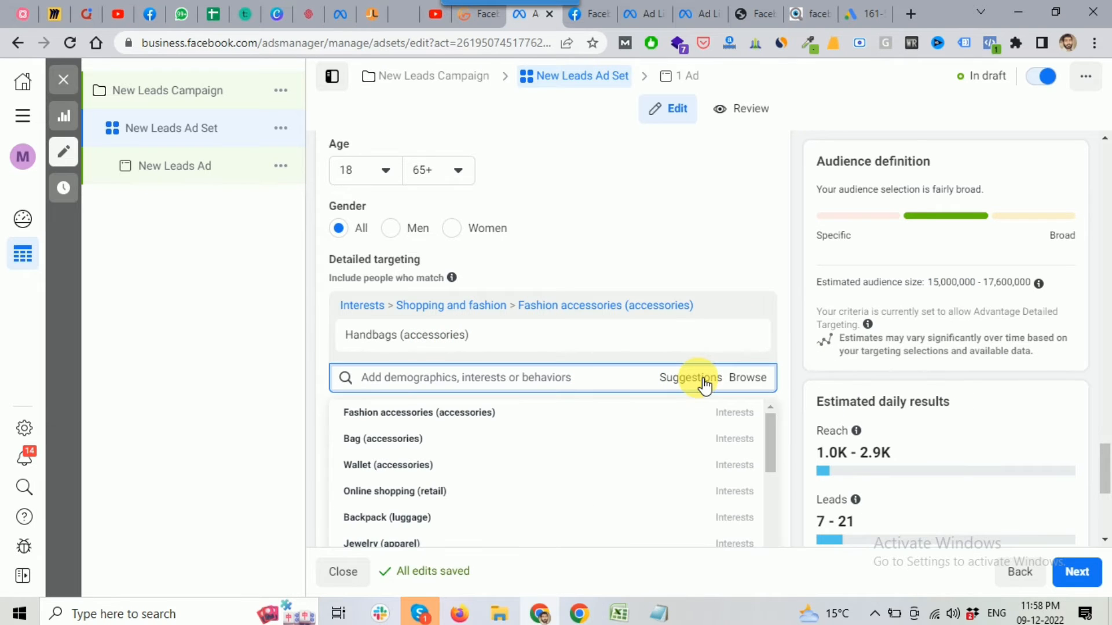
mouse_move(388, 448)
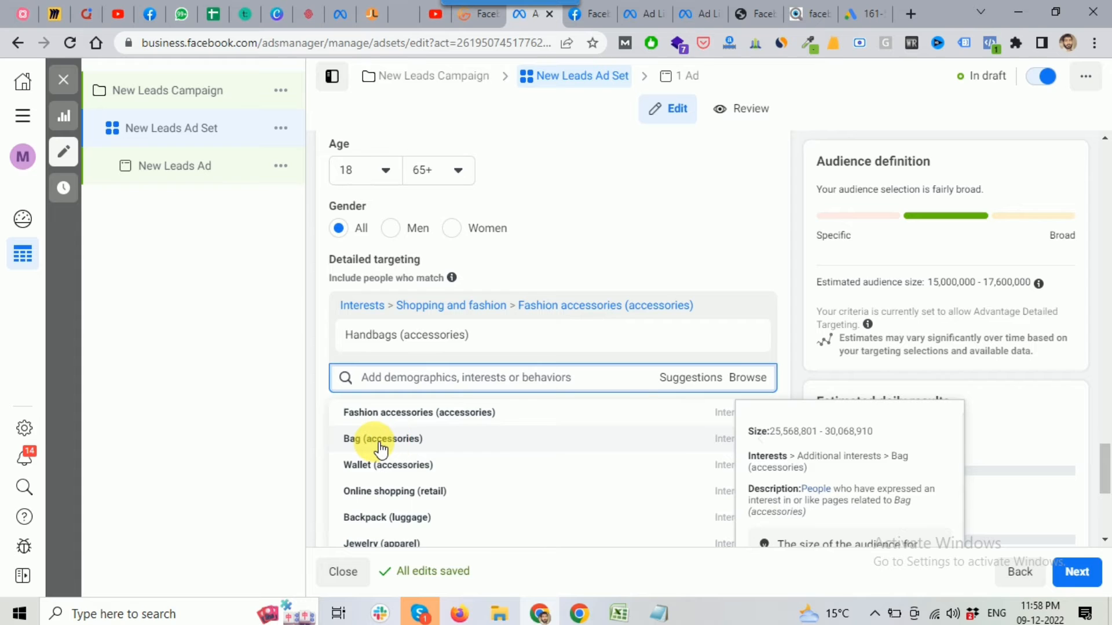
mouse_move(403, 336)
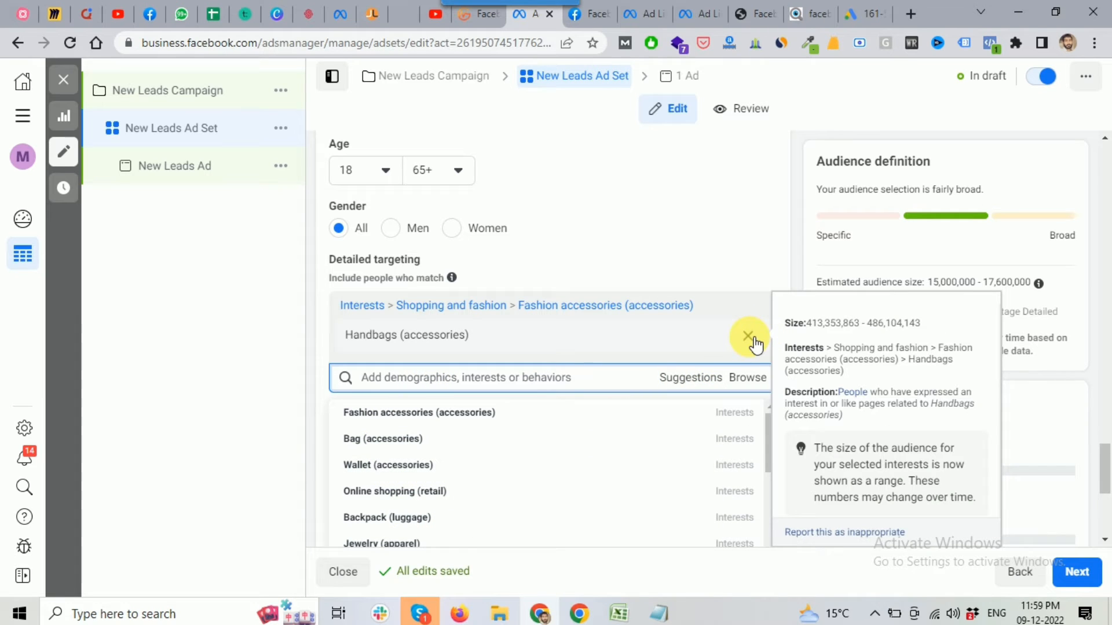
left_click(750, 336)
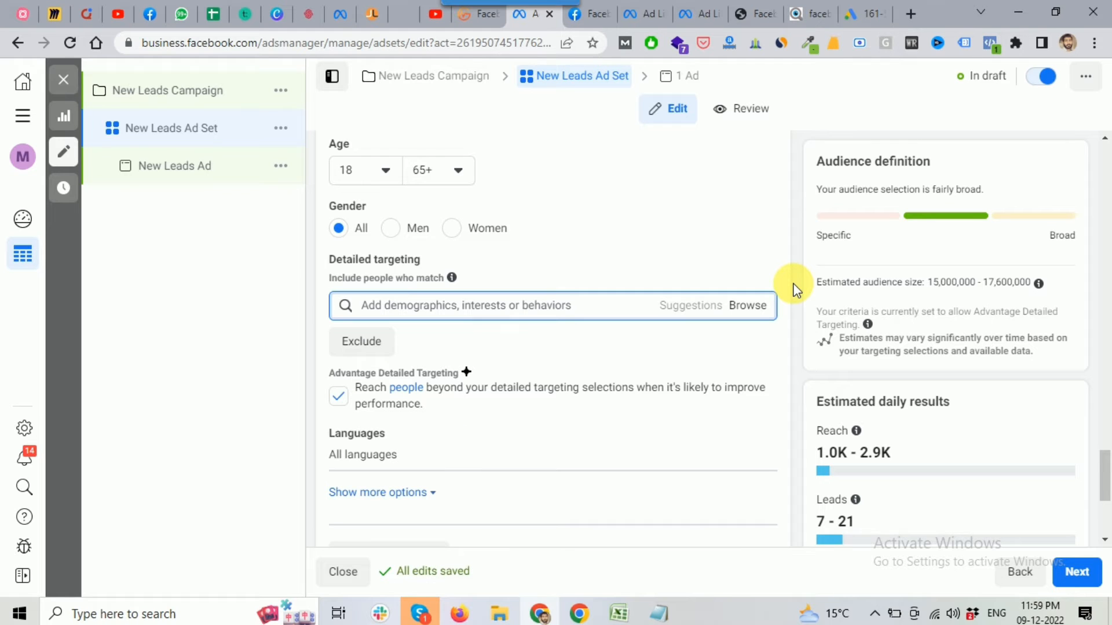
Set the audience's minimum age to 25 and turn off reaching people beyond the detailed targeting selections
scroll(604, 248, "up", 2)
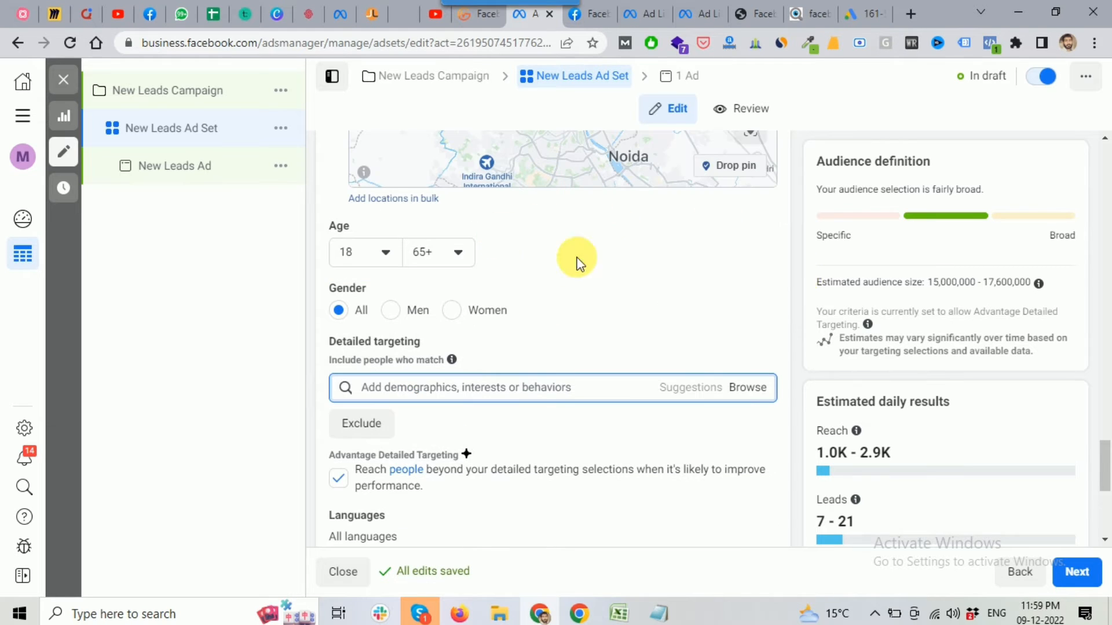
left_click(369, 255)
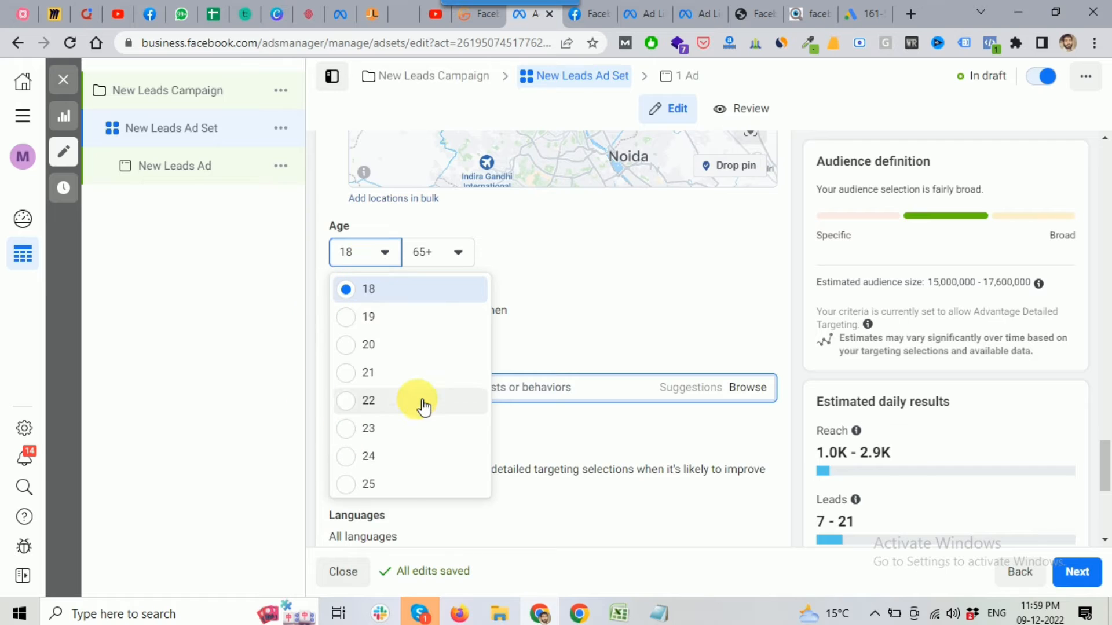
scroll(422, 405, "down", 1)
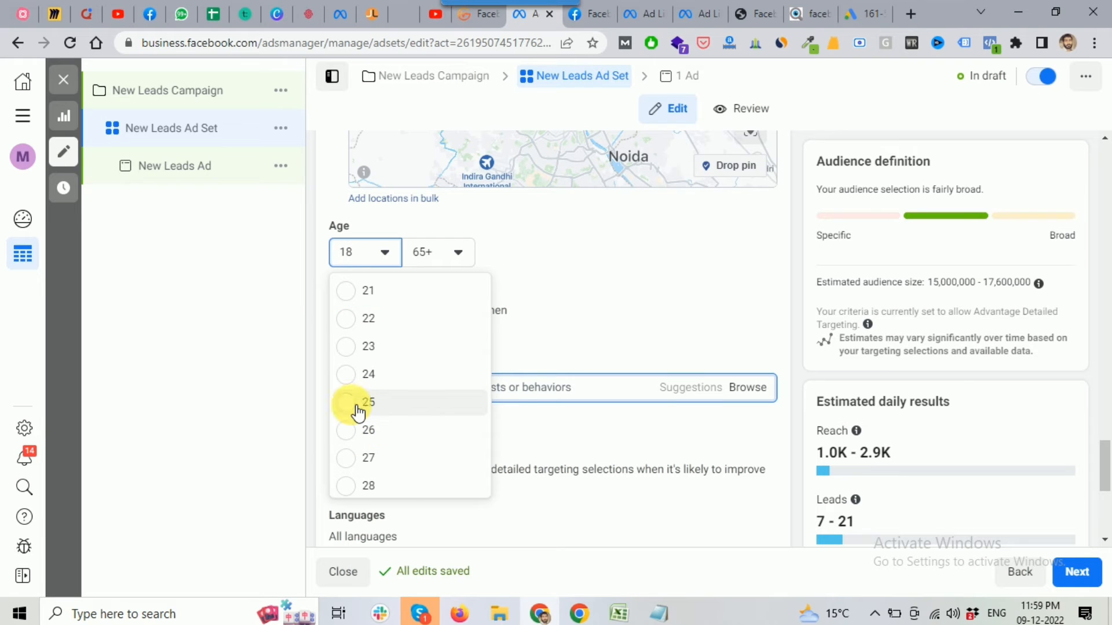
left_click(471, 395)
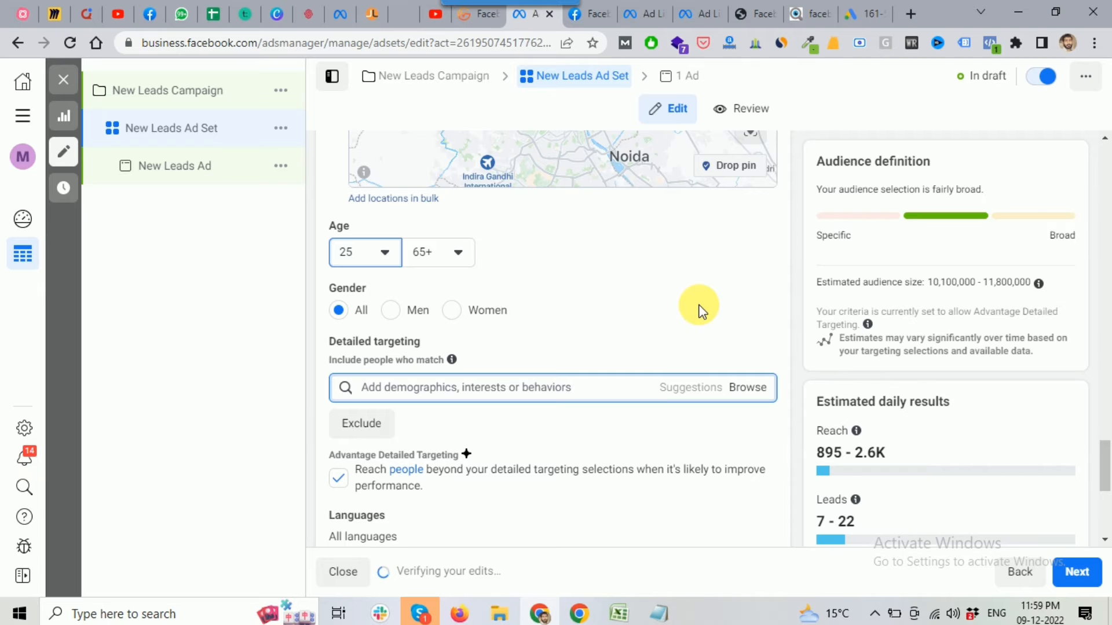
scroll(688, 304, "down", 1)
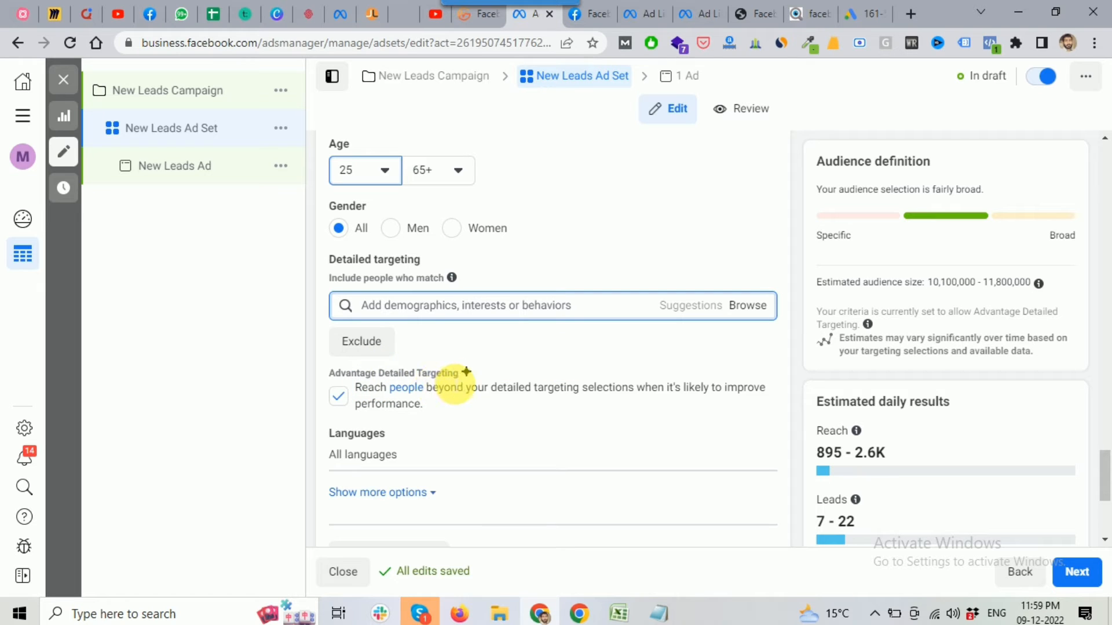
left_click(339, 397)
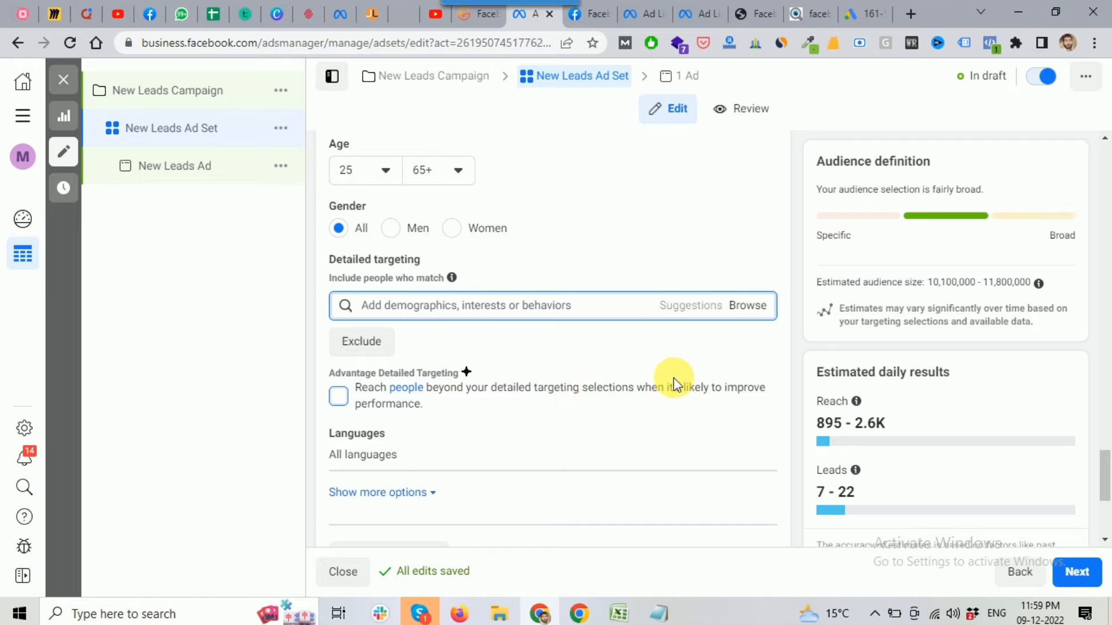
Switch the ad set from Advantage+ to manual placements and look at the available devices and platforms
scroll(673, 379, "down", 3)
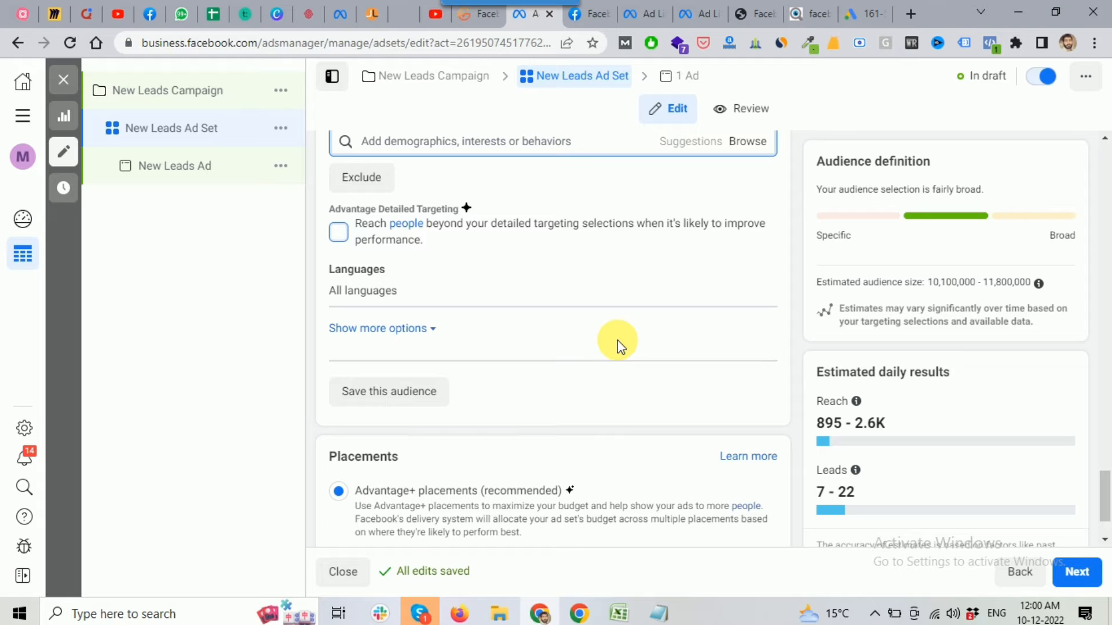
scroll(617, 339, "down", 1)
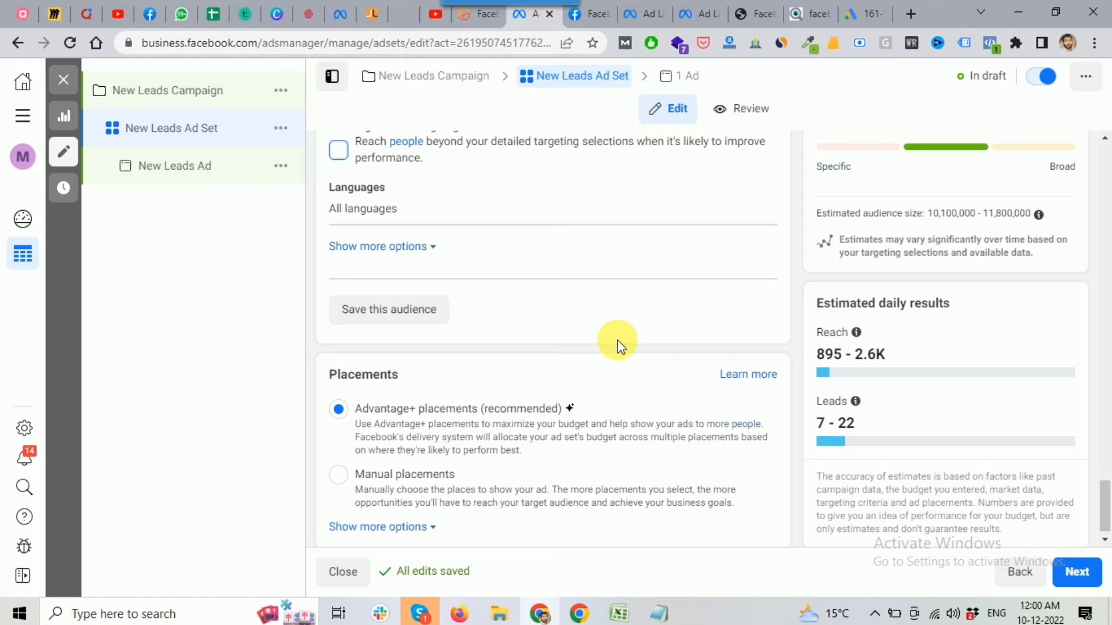
scroll(619, 336, "down", 1)
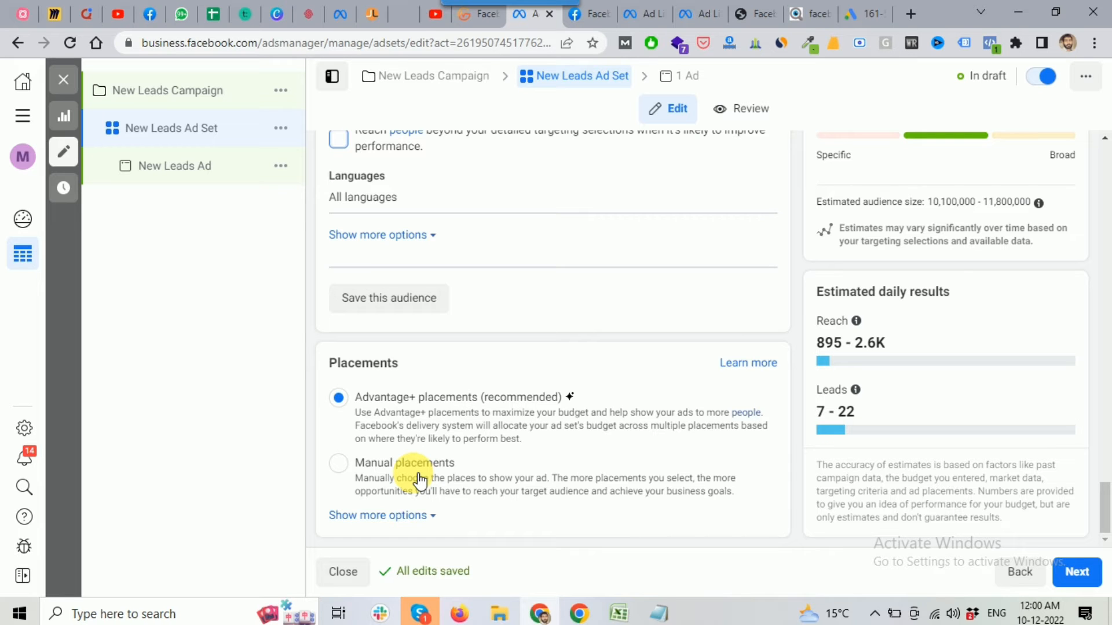
scroll(546, 322, "up", 7)
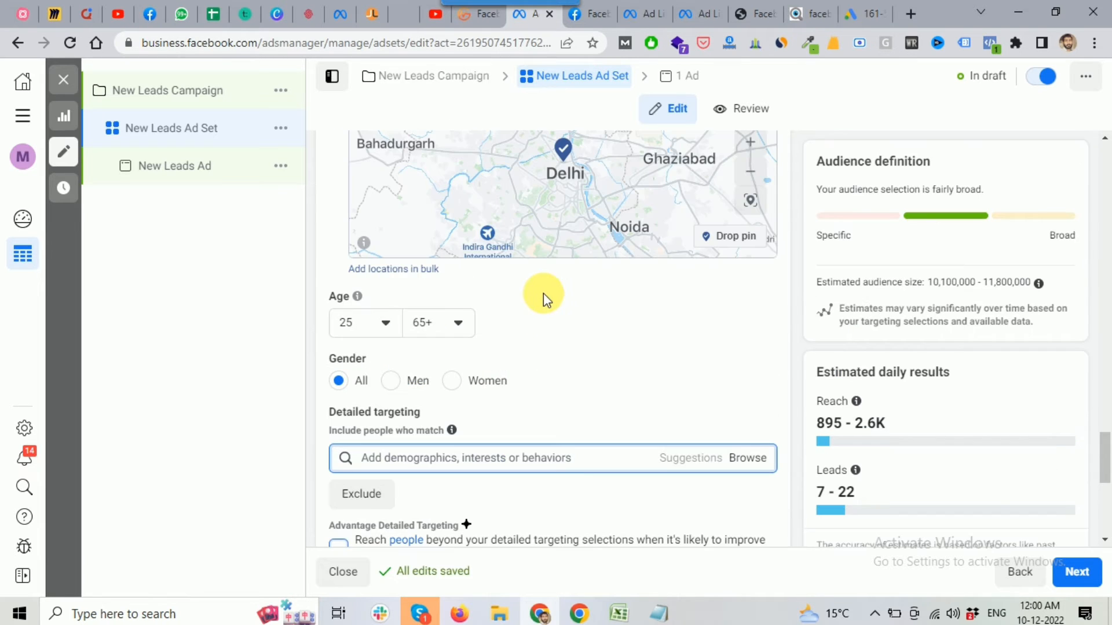
scroll(643, 328, "down", 5)
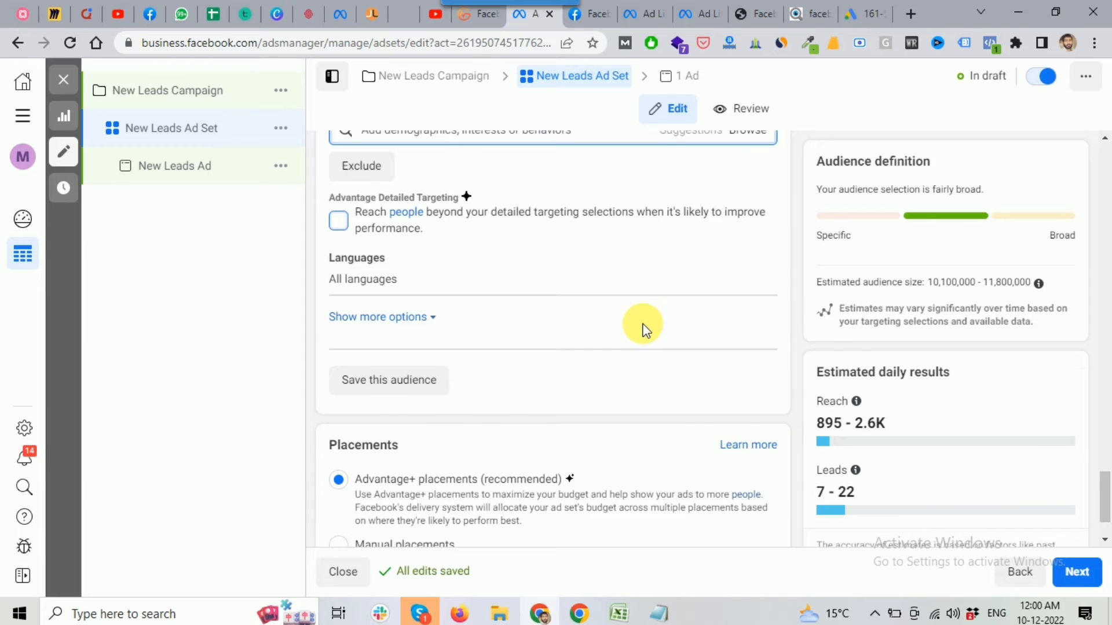
scroll(642, 327, "down", 1)
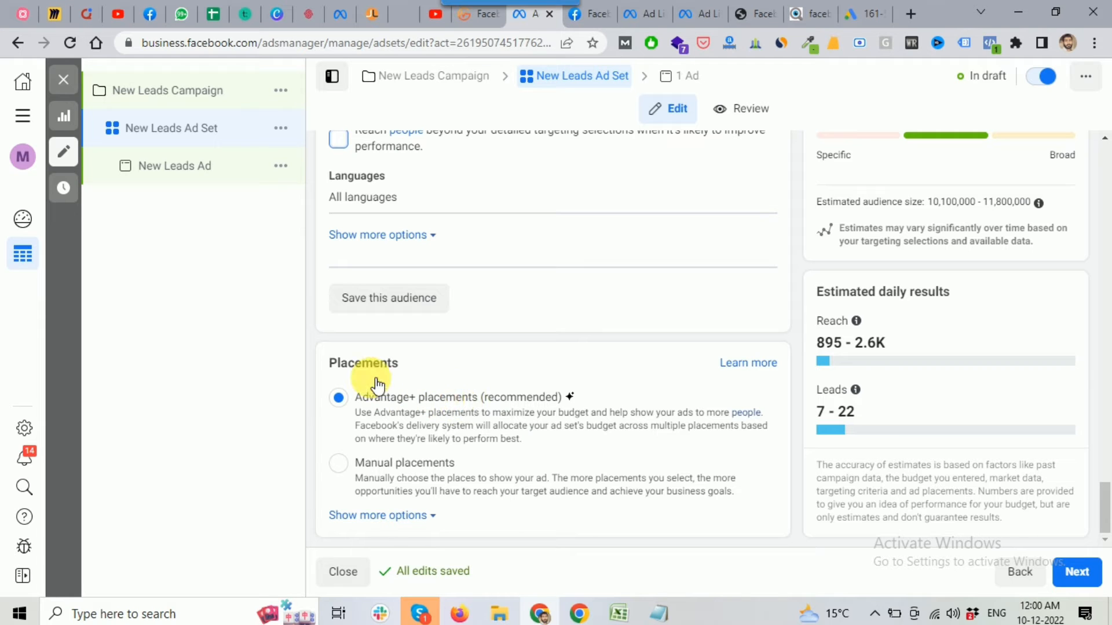
left_click_drag(326, 365, 406, 368)
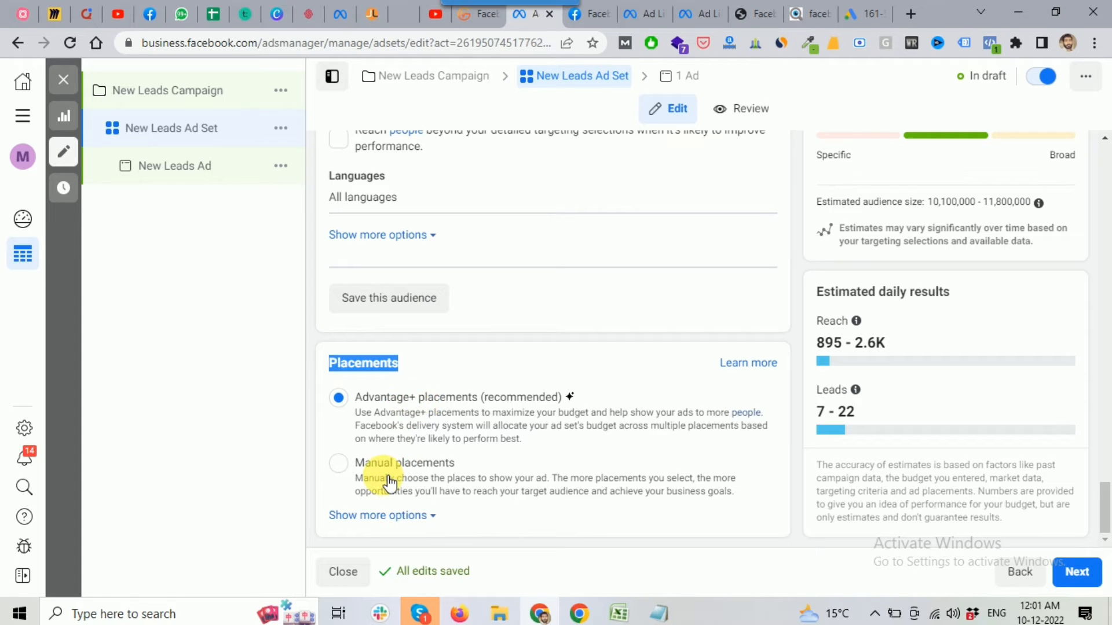
left_click(346, 470)
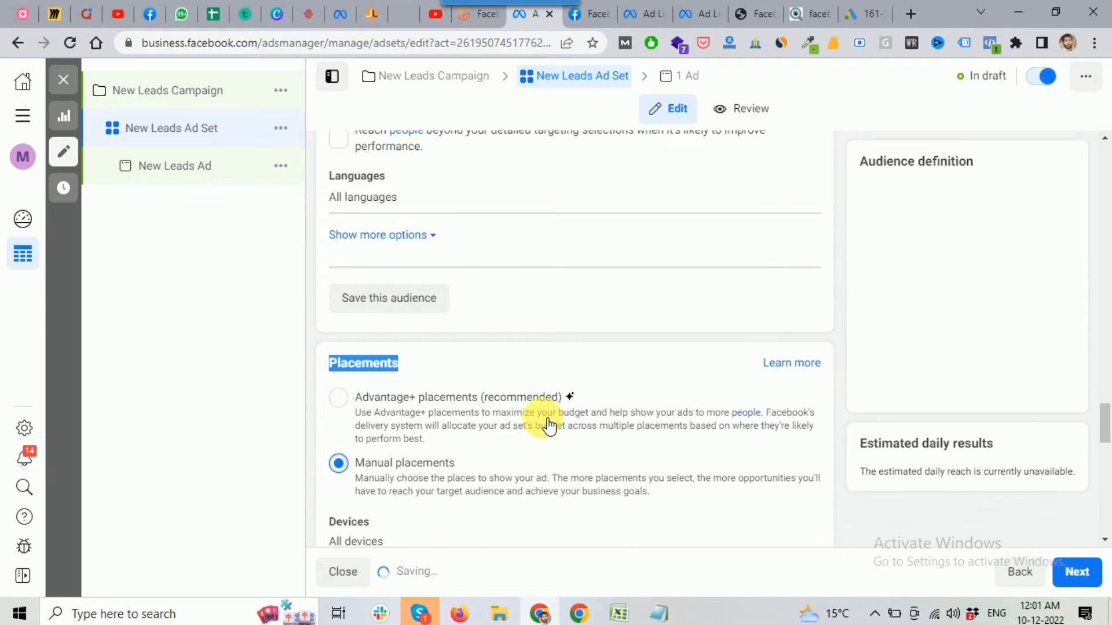
scroll(539, 422, "down", 1)
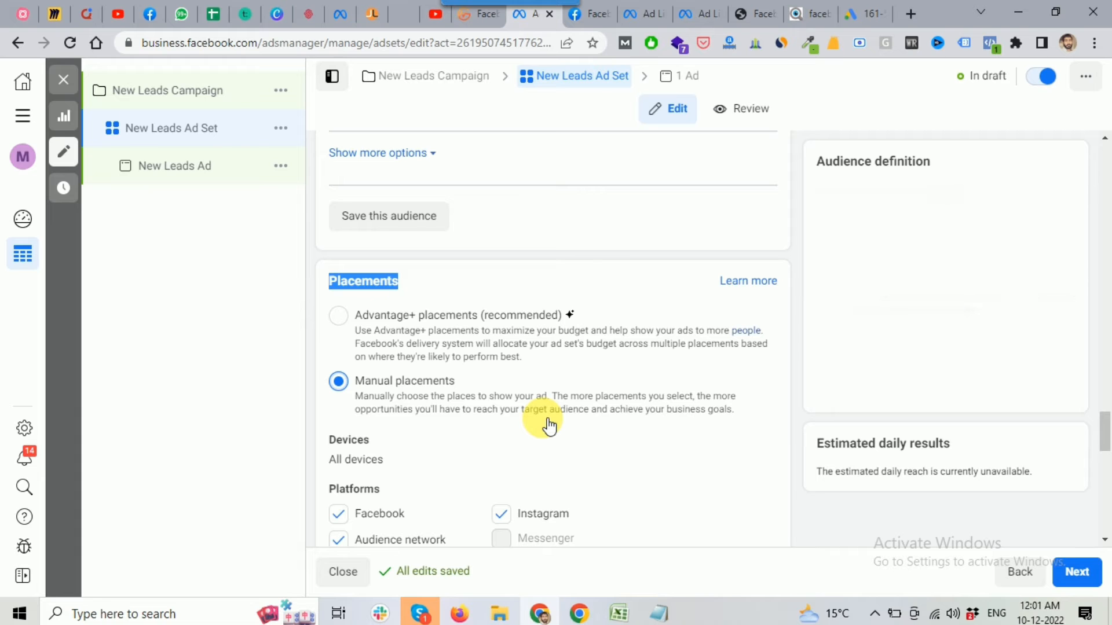
scroll(541, 418, "down", 1)
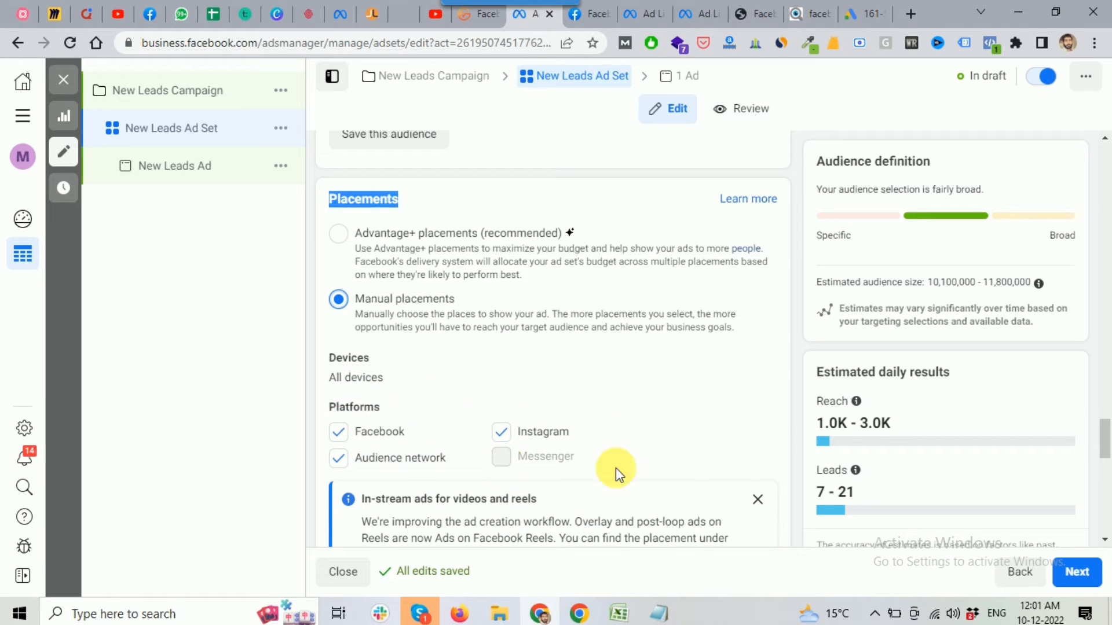
Deselect the Stories and Reels placement and look through the other manual placements
scroll(653, 434, "down", 5)
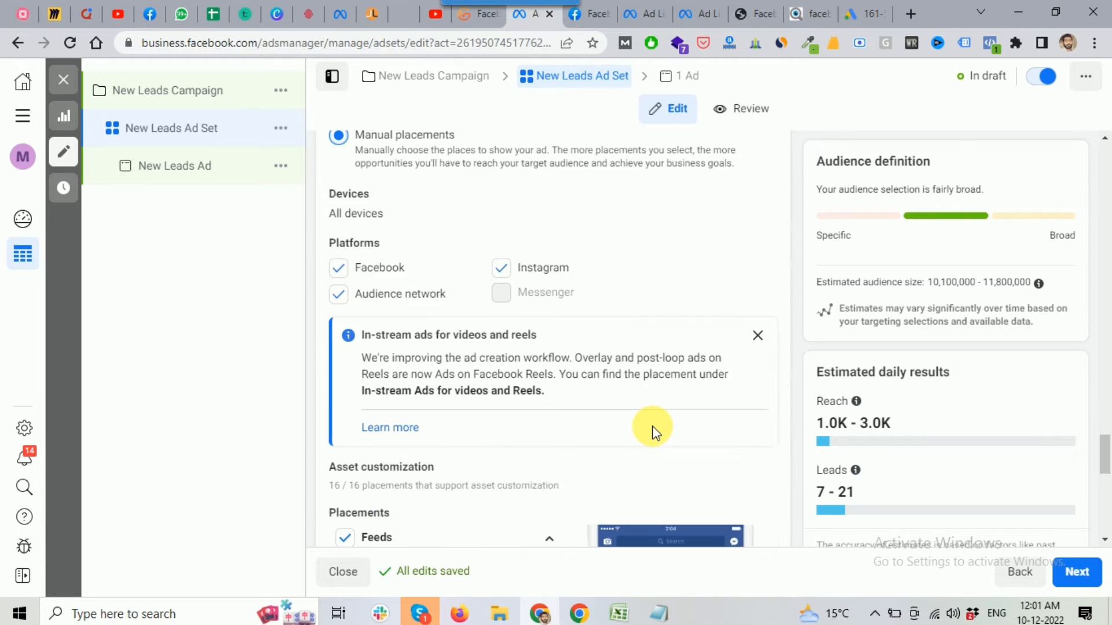
scroll(538, 400, "down", 1)
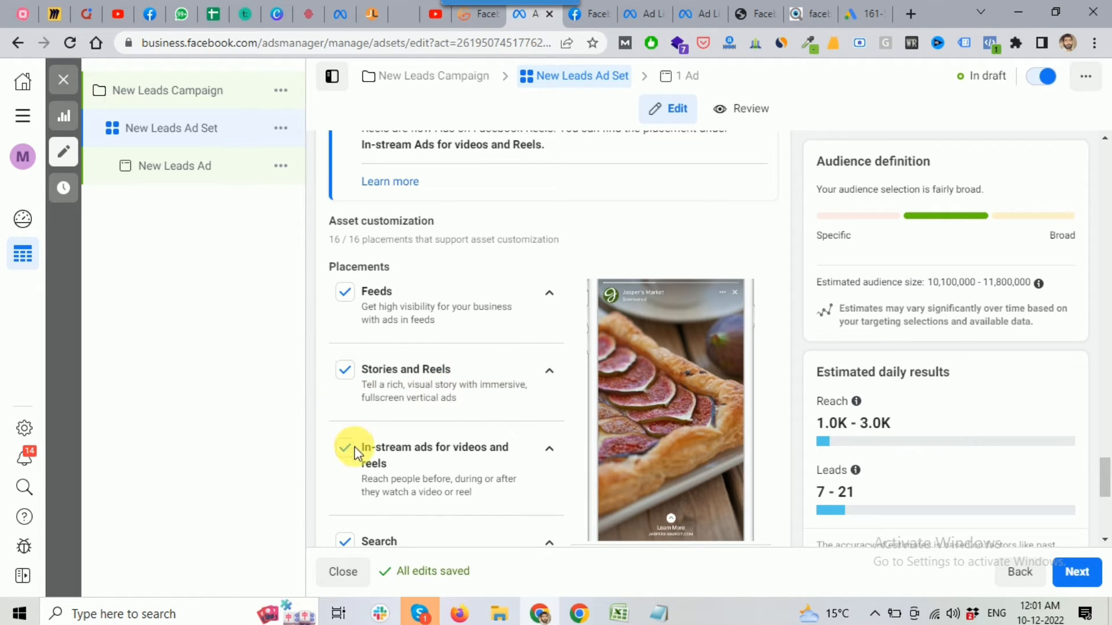
left_click(347, 376)
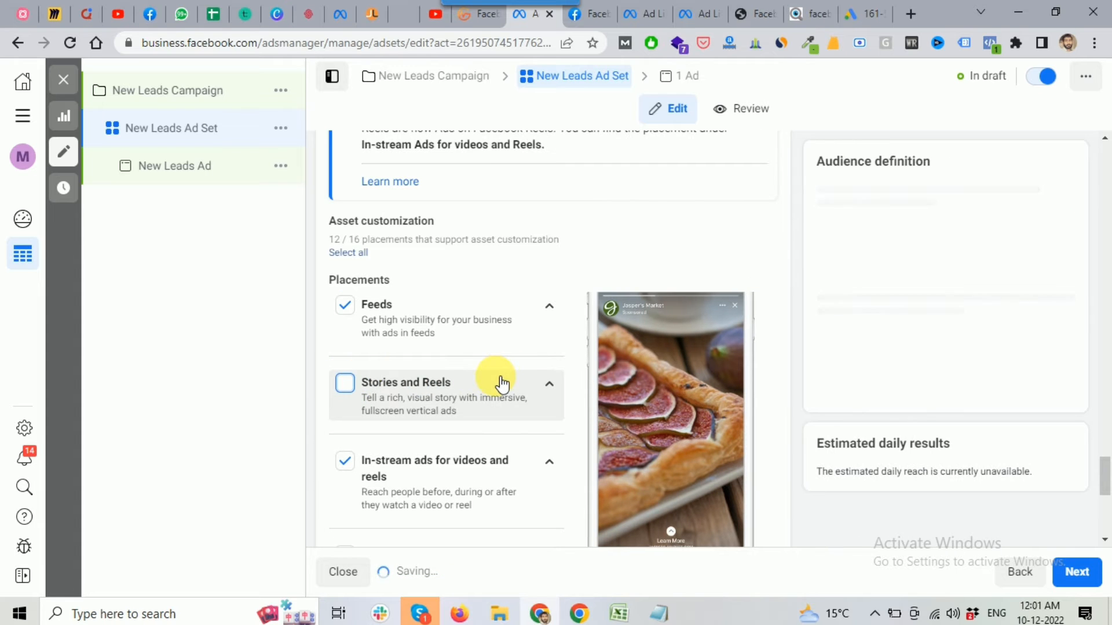
scroll(496, 380, "down", 2)
scroll(429, 388, "down", 1)
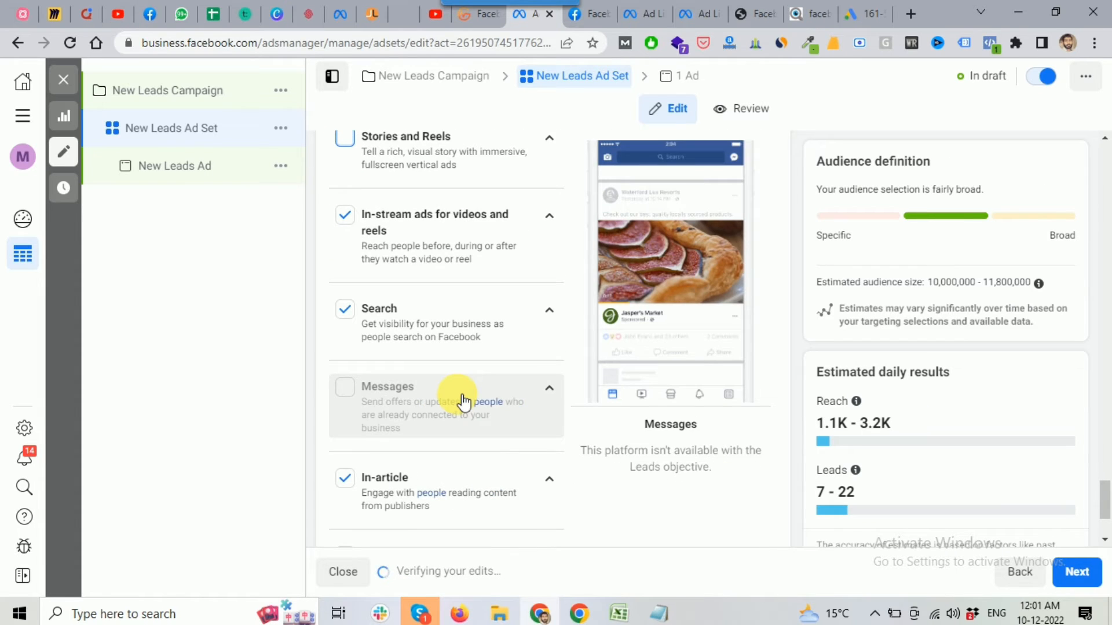
scroll(460, 397, "up", 3)
scroll(445, 458, "down", 2)
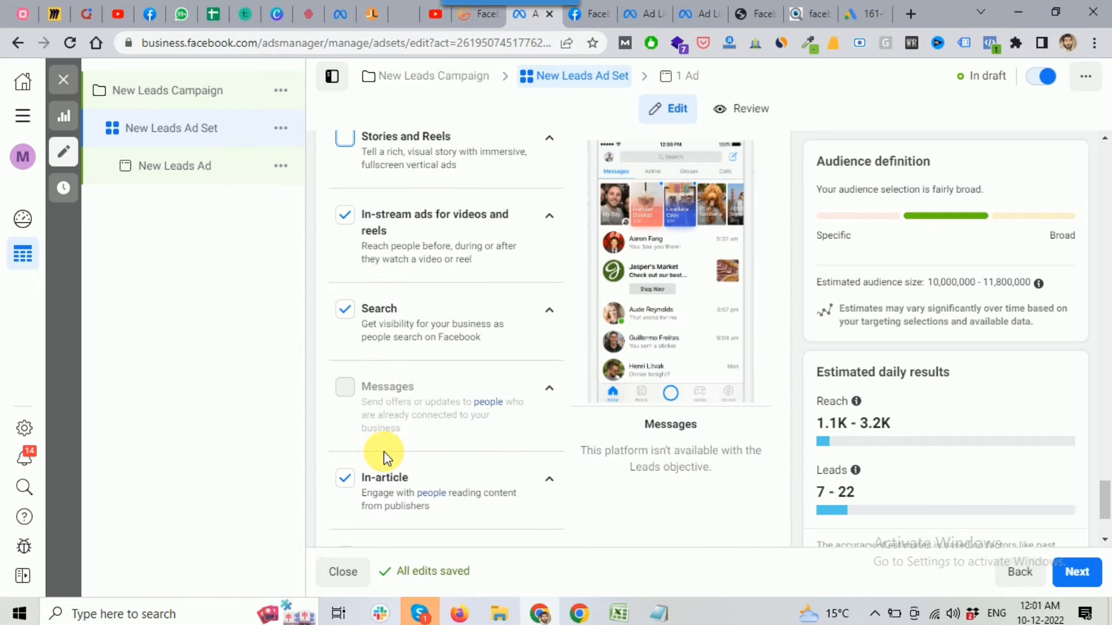
scroll(417, 422, "up", 1)
scroll(427, 417, "up", 1)
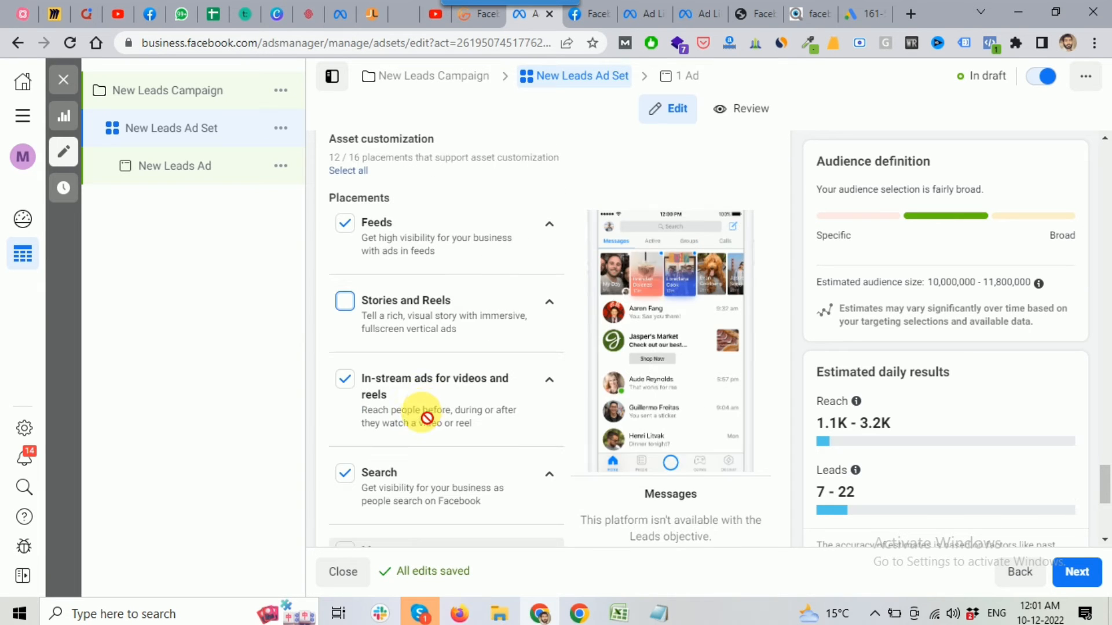
scroll(432, 415, "up", 3)
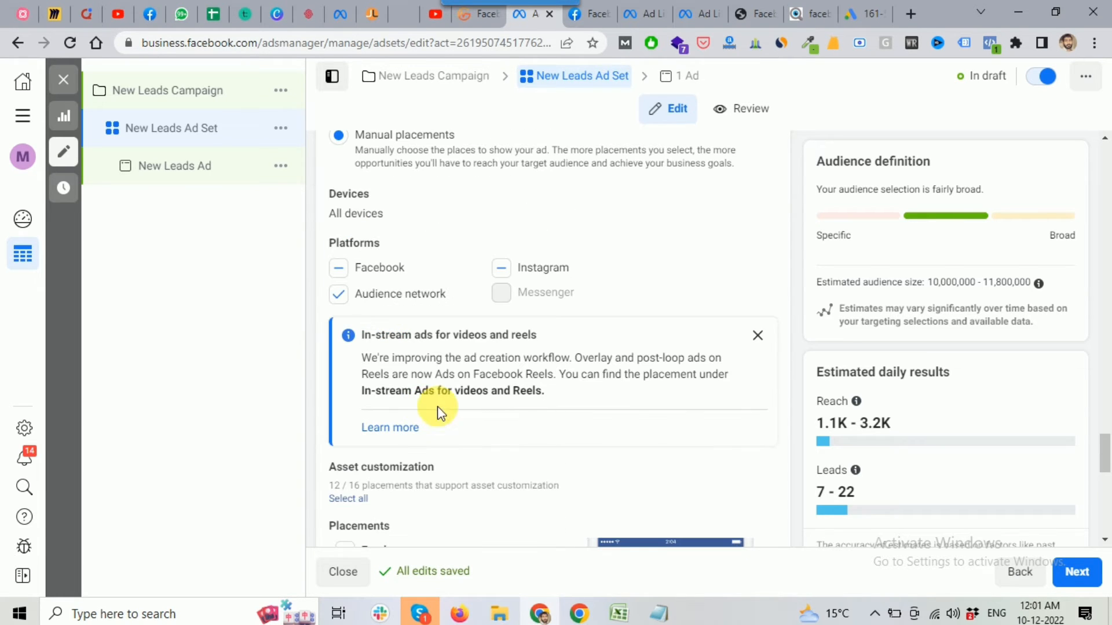
Dismiss the notice about in-stream ads and switch back to Advantage+ placements
left_click(758, 336)
scroll(486, 374, "up", 1)
scroll(485, 375, "up", 1)
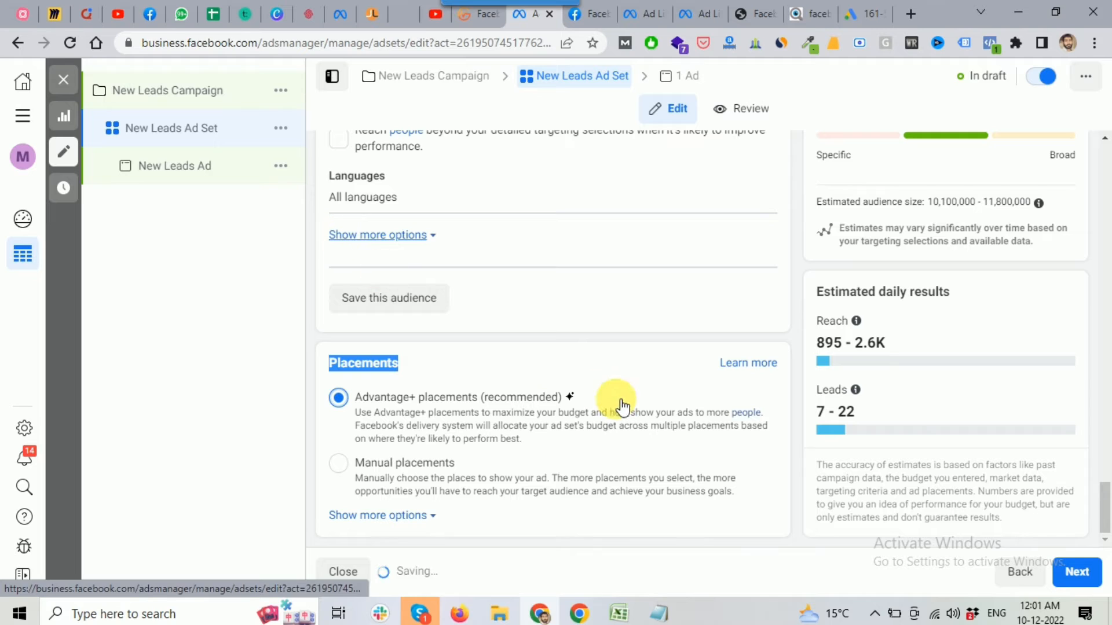
left_click(456, 356)
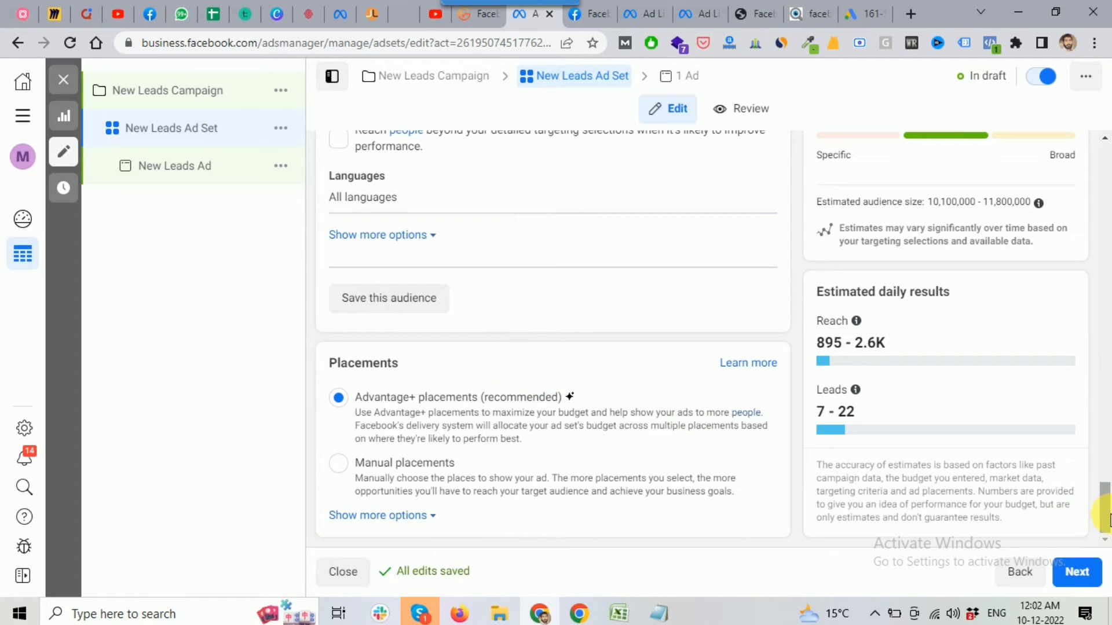
Review the ad set from its name and conversion location through performance goal, budget, schedule and audience down to detailed targeting
left_click_drag(1106, 517, 1105, 168)
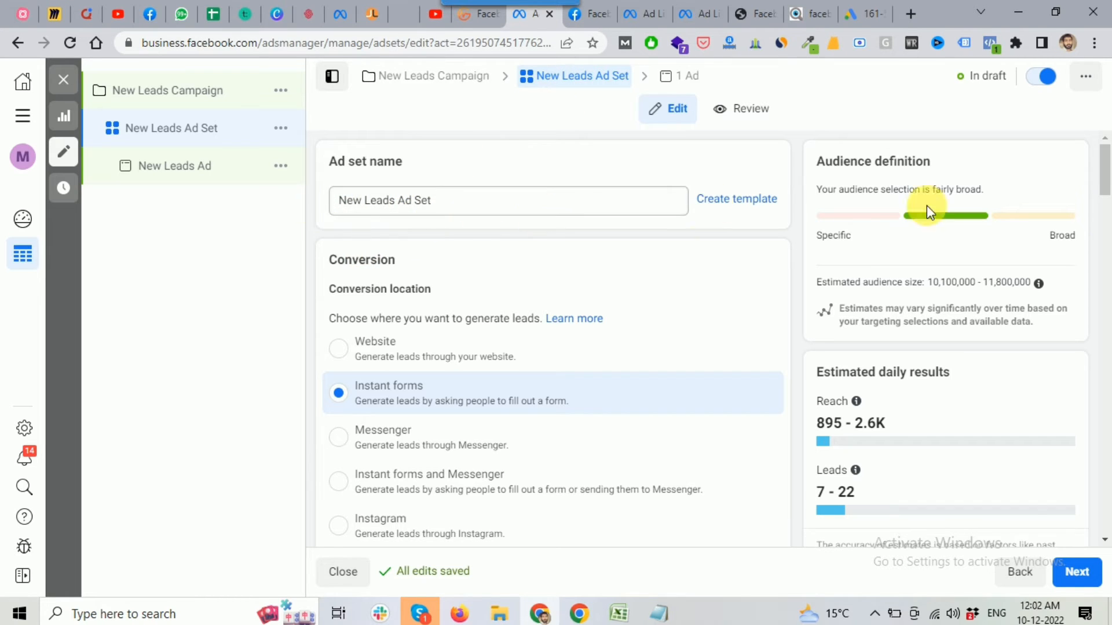
left_click_drag(1106, 169, 1107, 180)
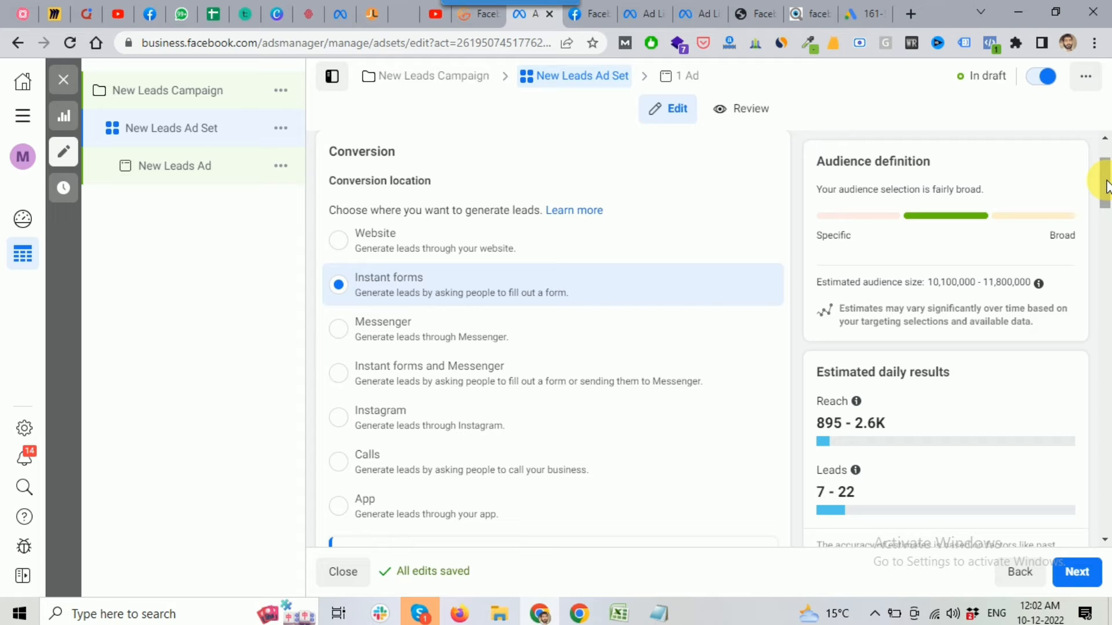
left_click_drag(1106, 187, 1107, 236)
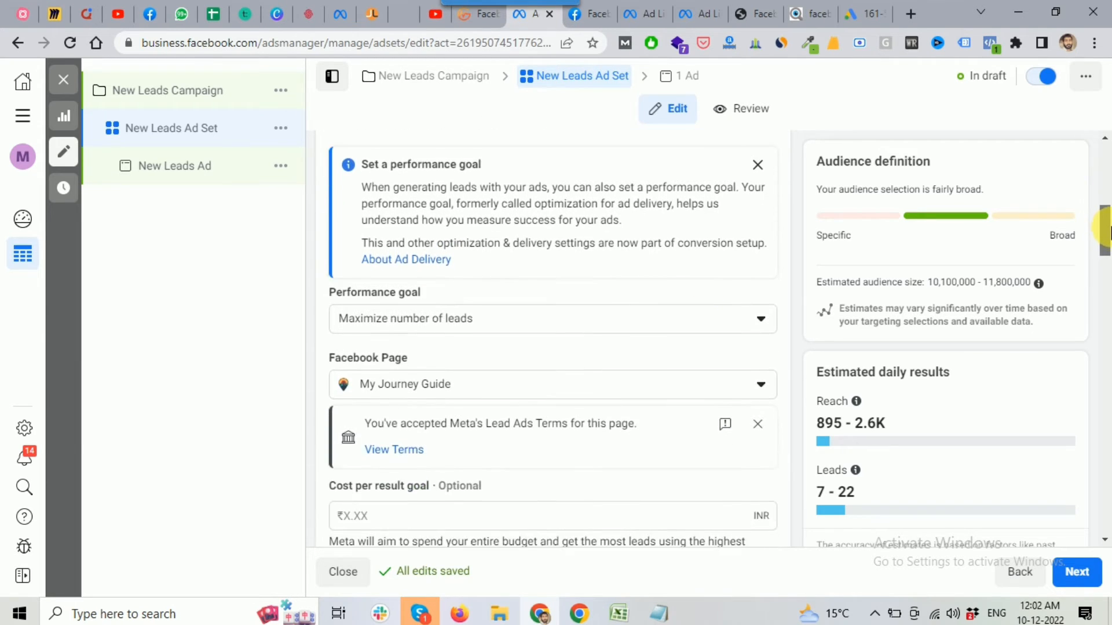
left_click_drag(334, 295, 404, 293)
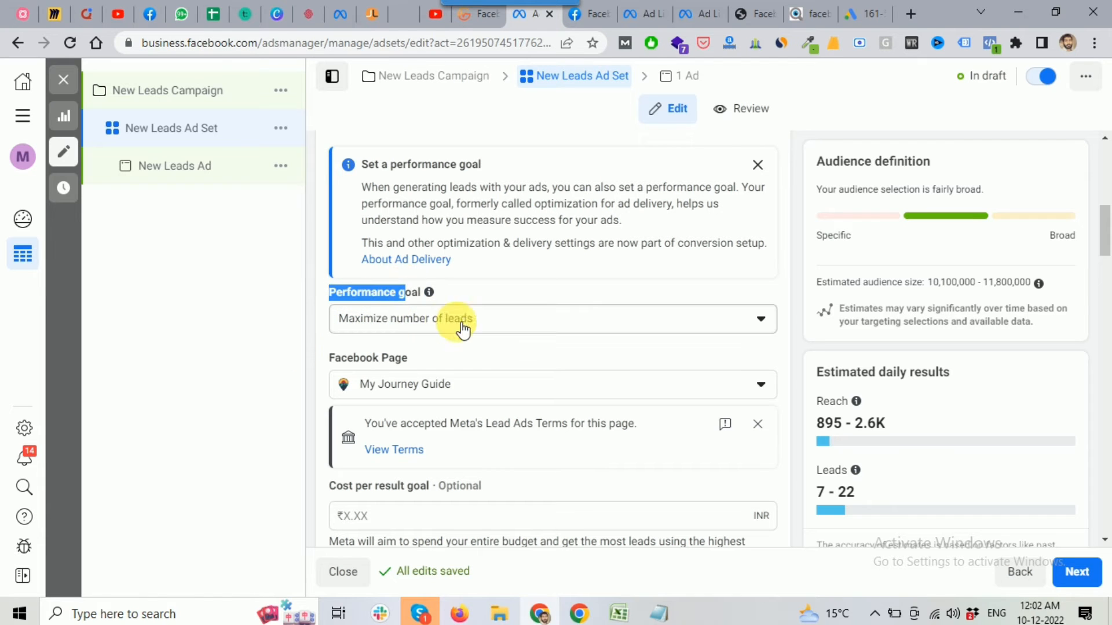
left_click_drag(1107, 241, 1106, 327)
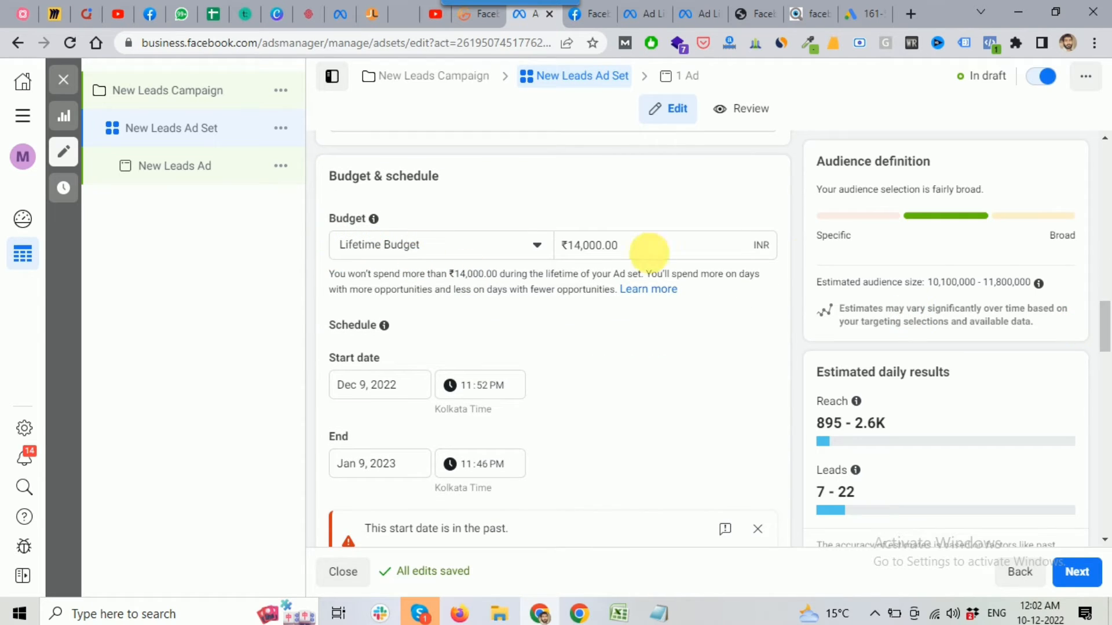
scroll(620, 440, "down", 1)
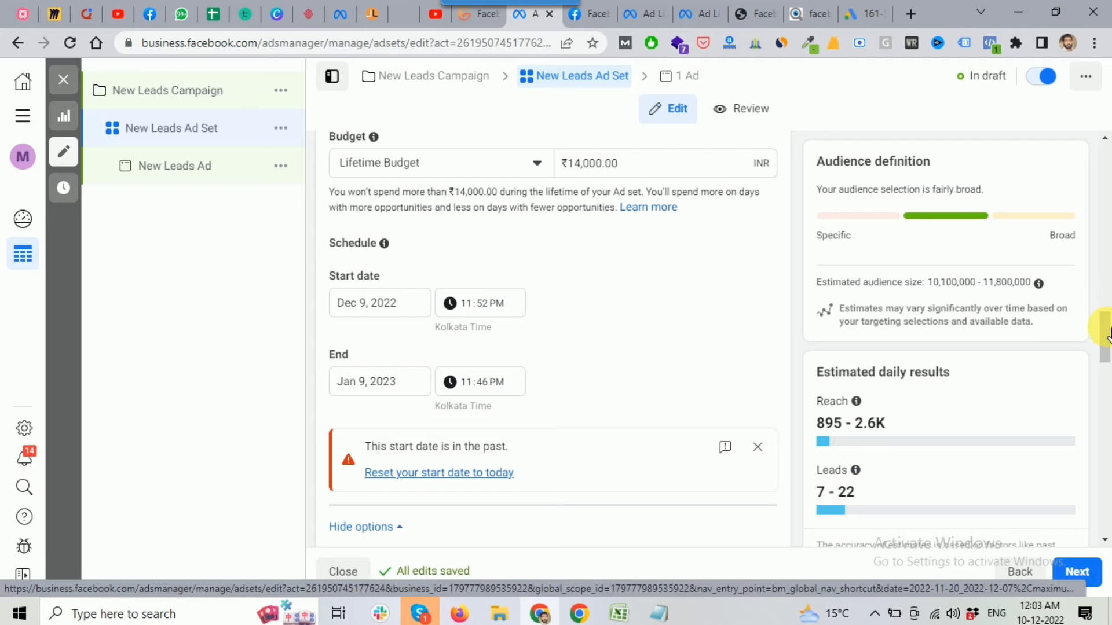
left_click_drag(1107, 335, 1108, 387)
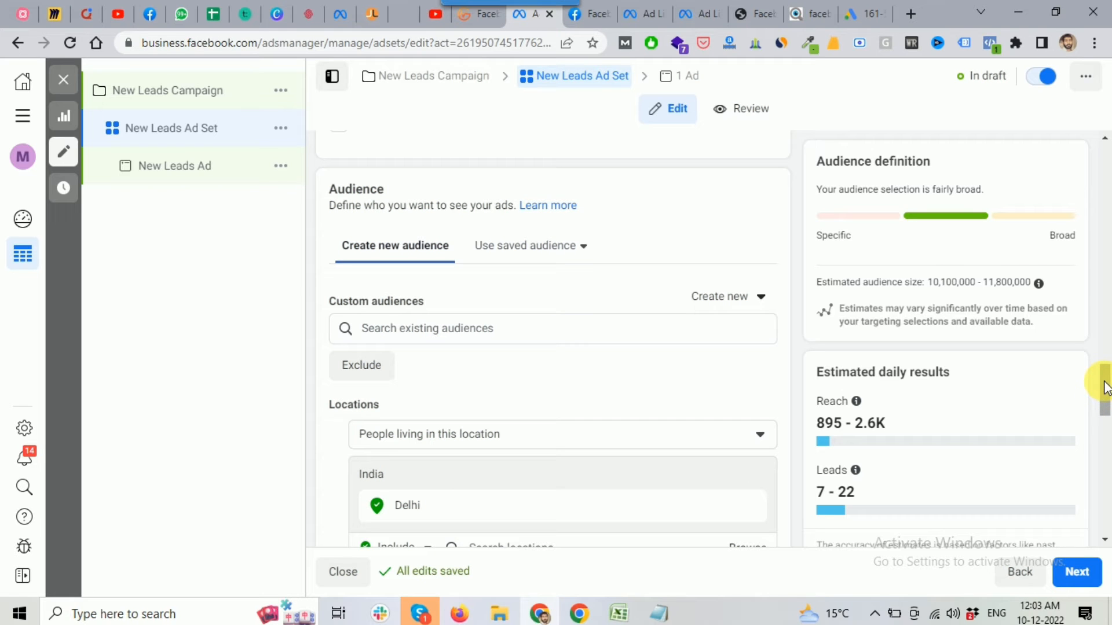
left_click_drag(1106, 387, 1106, 466)
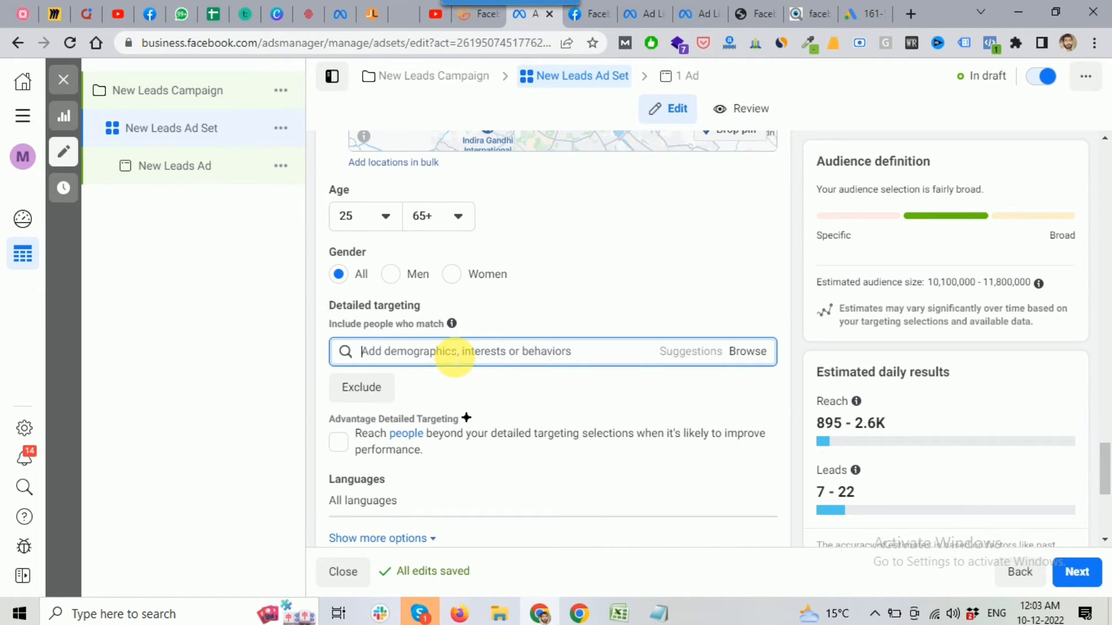
type("so")
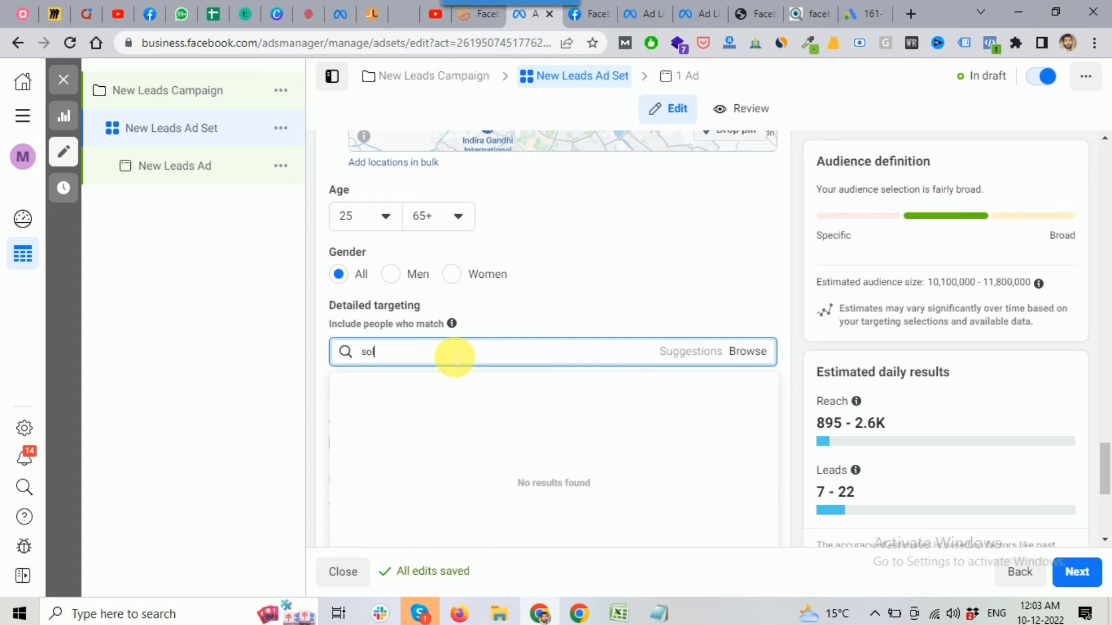
key("BackSpace")
key("BackSpace")
key("BackSpace")
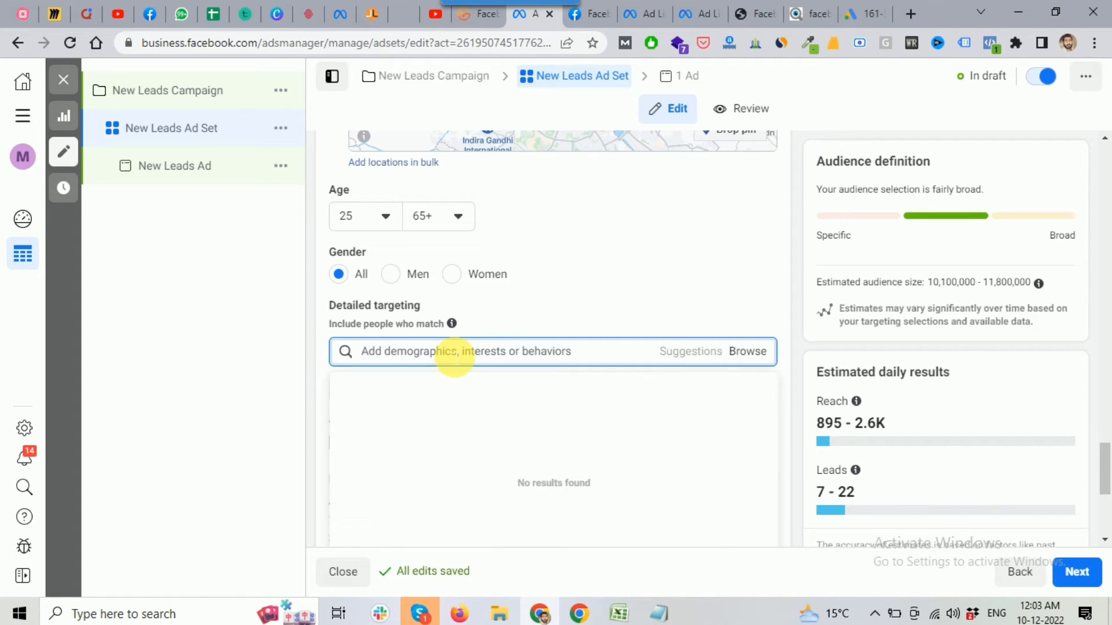
Add the interest Solar energy (energy & utilities) to the ad set's detailed targeting
type("solar")
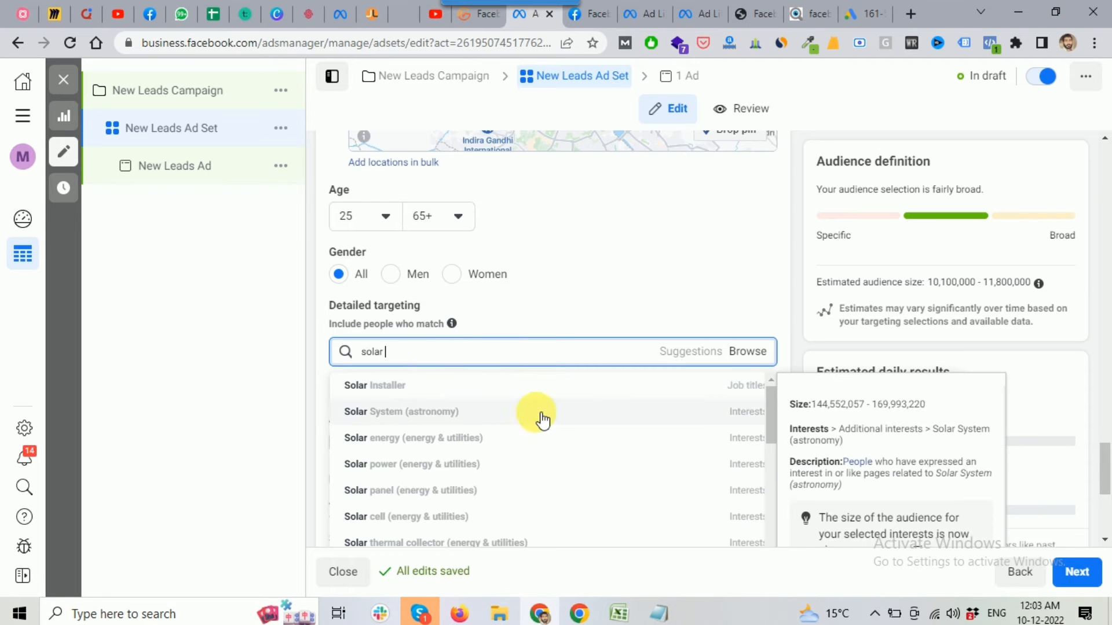
left_click(446, 446)
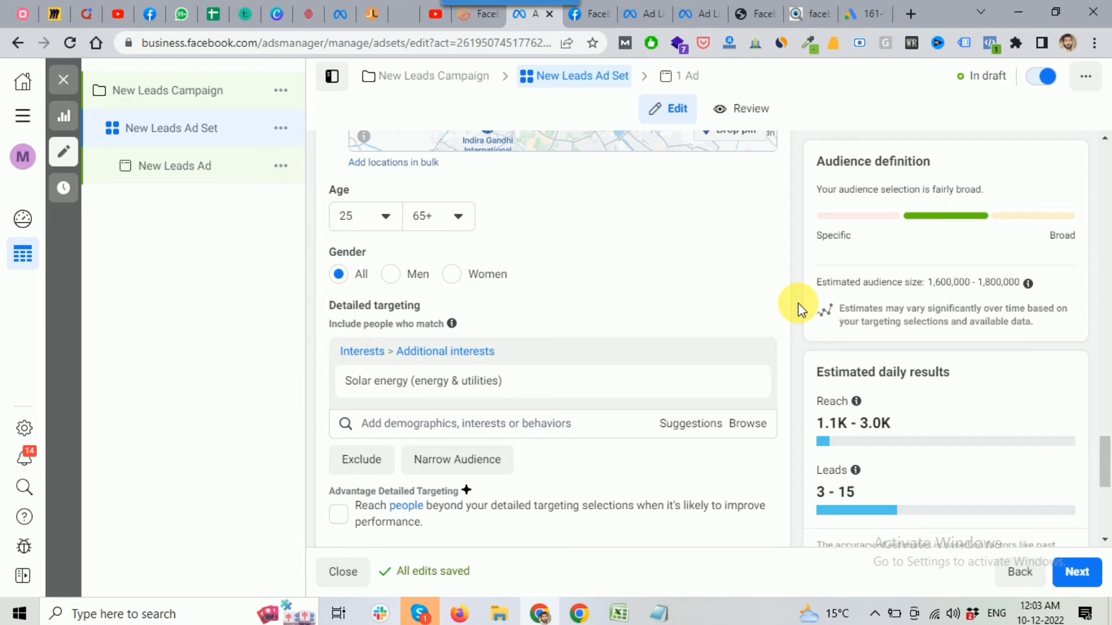
Check the remaining ad set settings down to placements and continue to the ad level
scroll(798, 304, "down", 1)
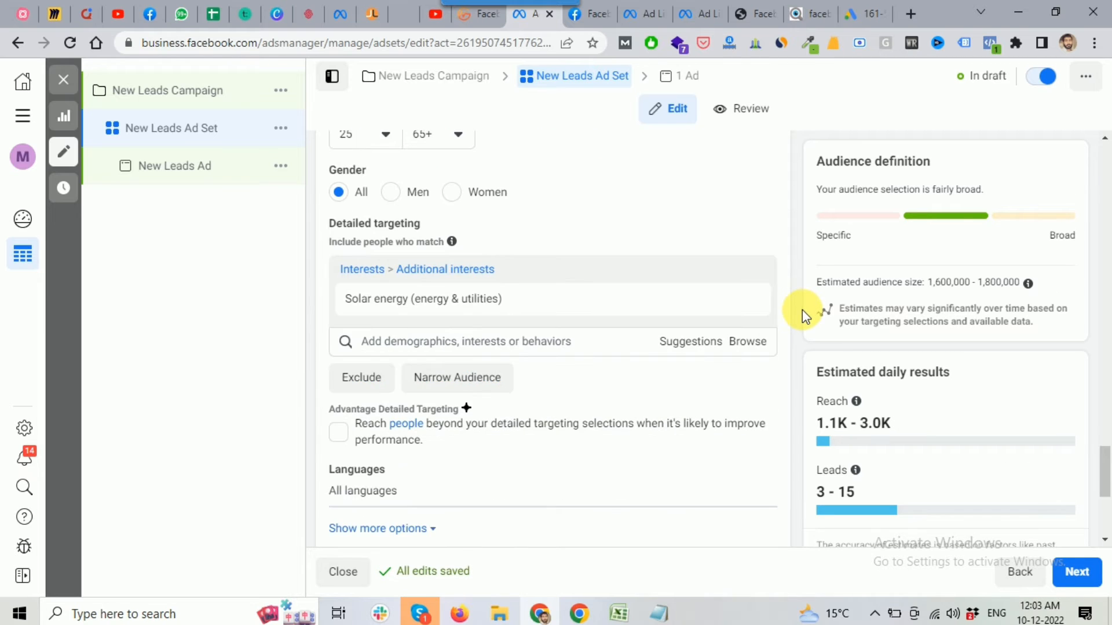
scroll(801, 310, "down", 1)
scroll(802, 310, "down", 3)
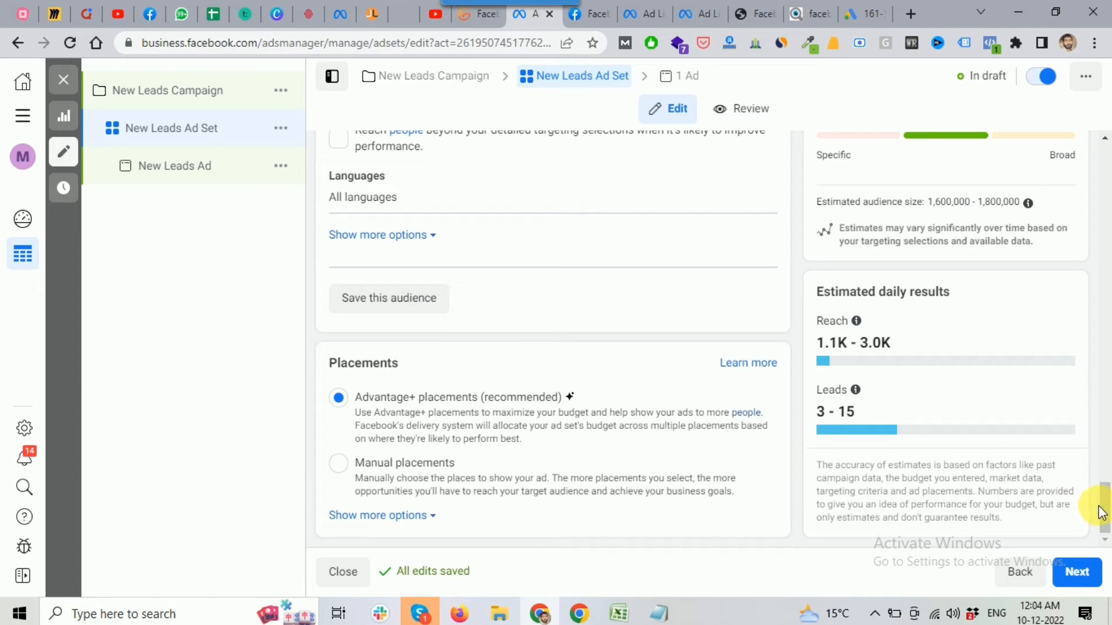
left_click(1087, 580)
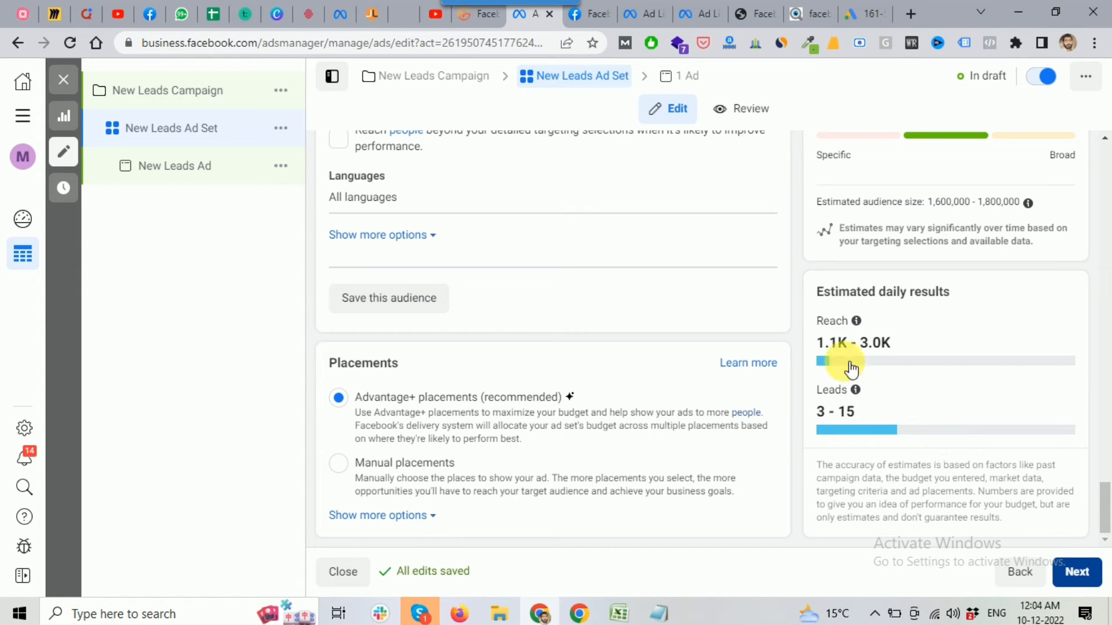
left_click(1076, 572)
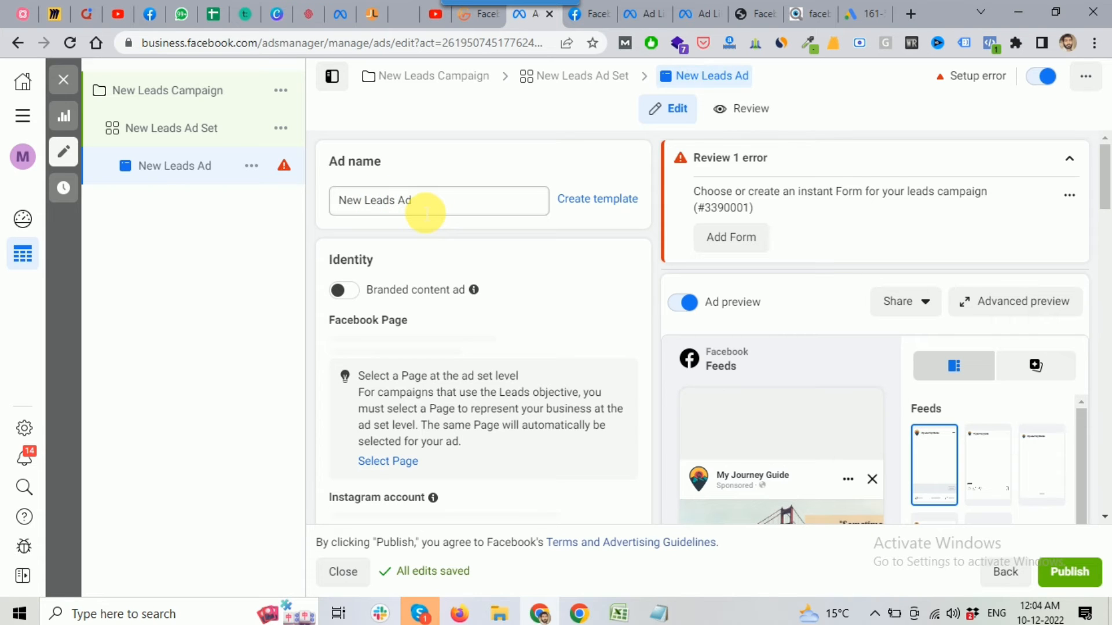
Review the new ad's name, Facebook Page, Instagram account, ad setup and format options
scroll(509, 278, "down", 2)
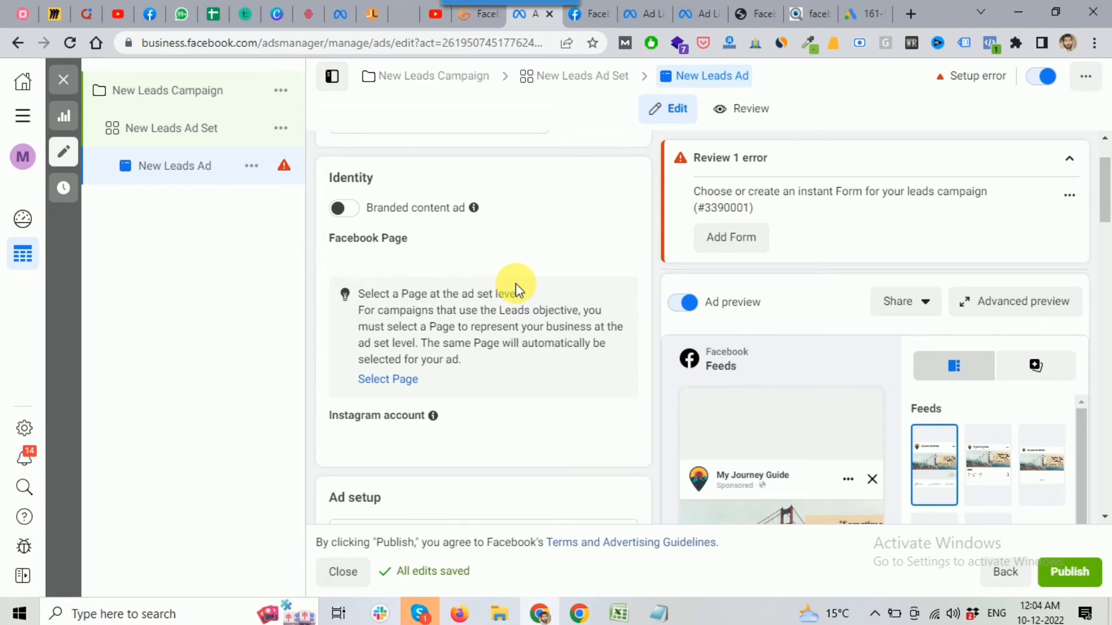
scroll(513, 283, "down", 2)
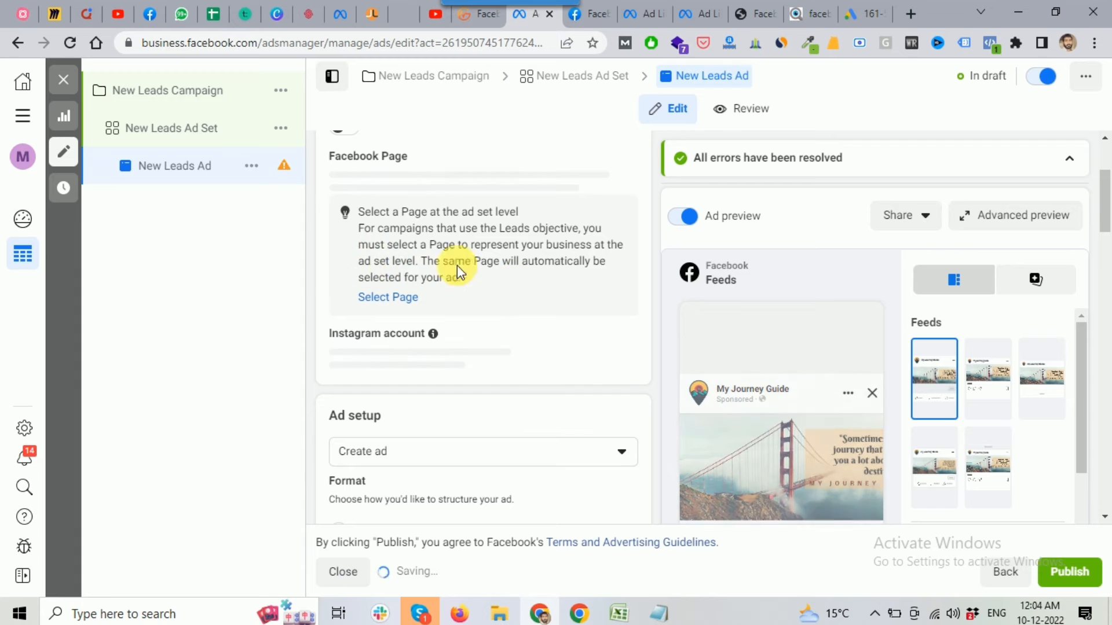
scroll(432, 270, "down", 2)
scroll(443, 276, "up", 2)
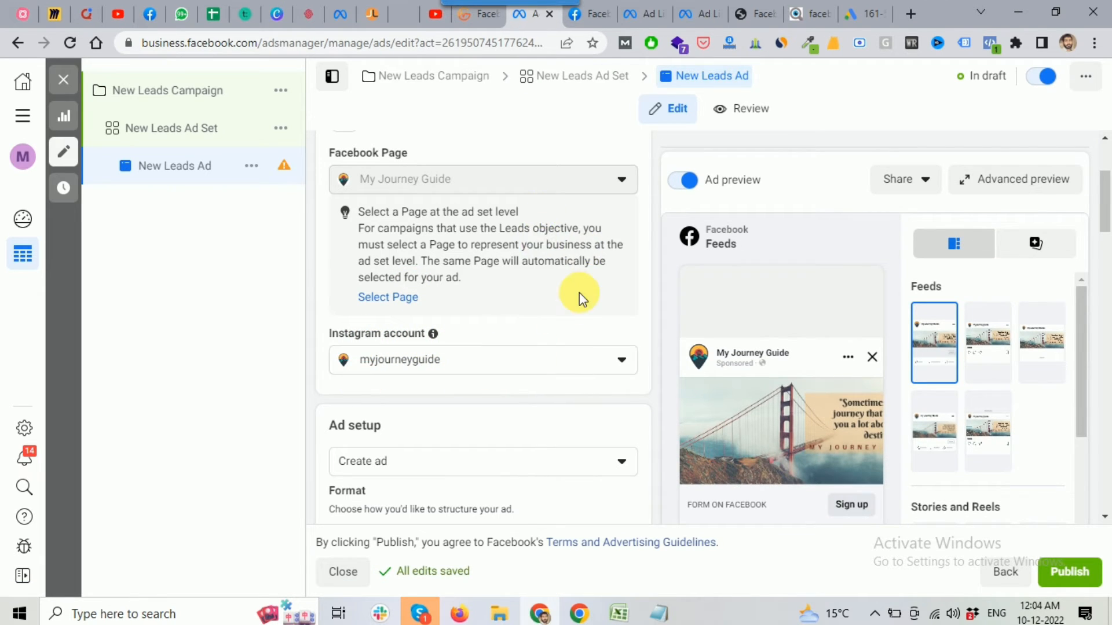
scroll(578, 298, "down", 1)
scroll(562, 300, "down", 1)
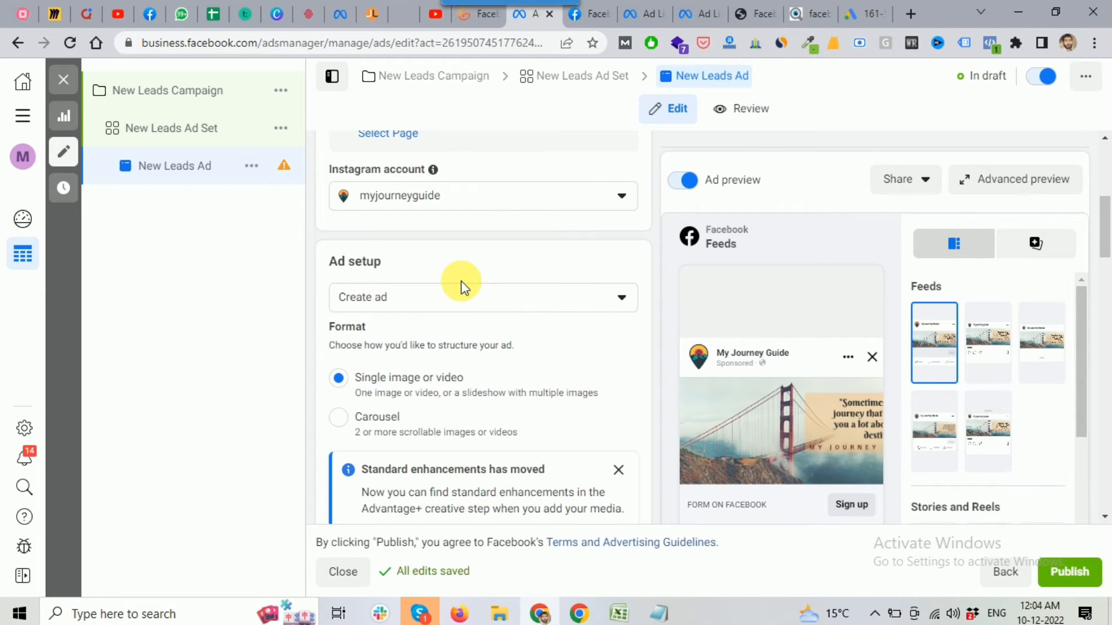
scroll(461, 280, "down", 1)
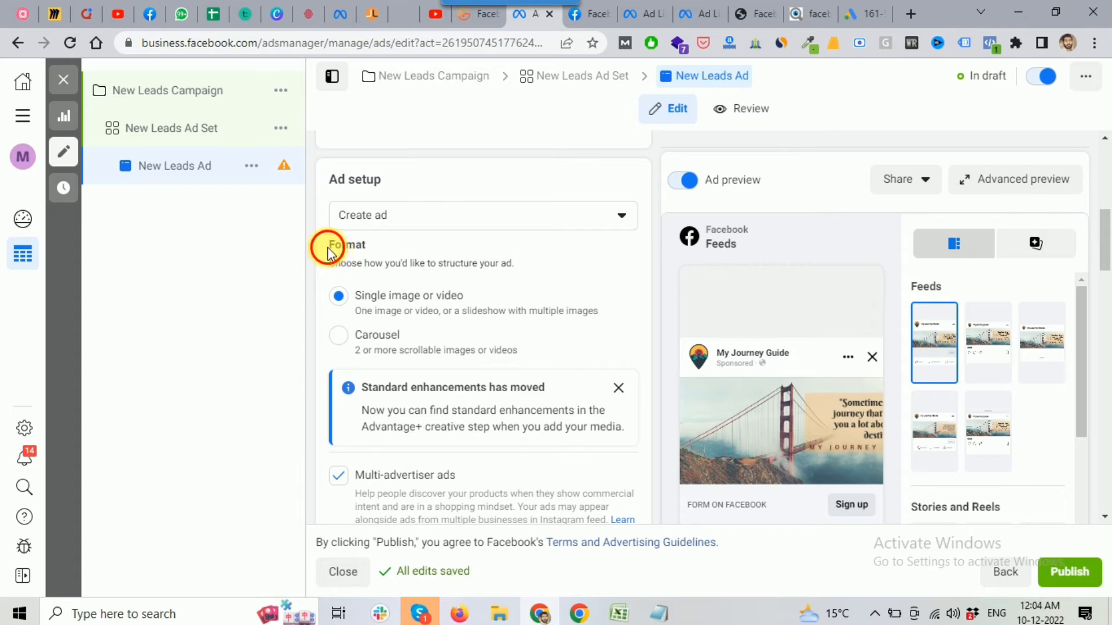
left_click_drag(326, 246, 383, 245)
scroll(429, 265, "down", 1)
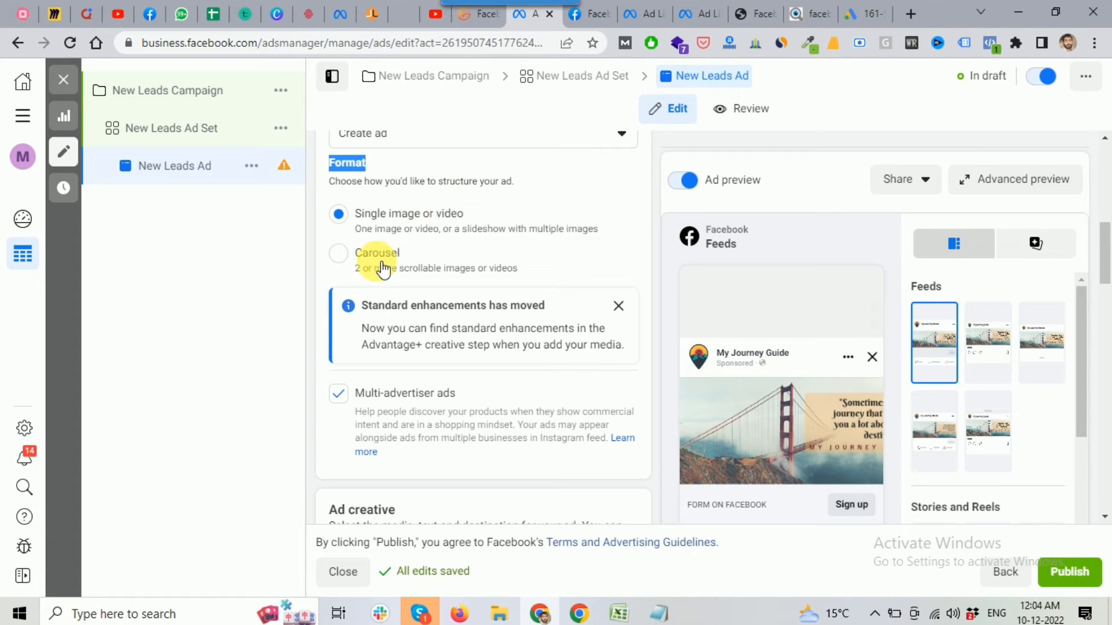
Switch to the Facebook feed, browse the cards of the Wondershare UniConverter carousel ad and return to Ads Manager
left_click(579, 21)
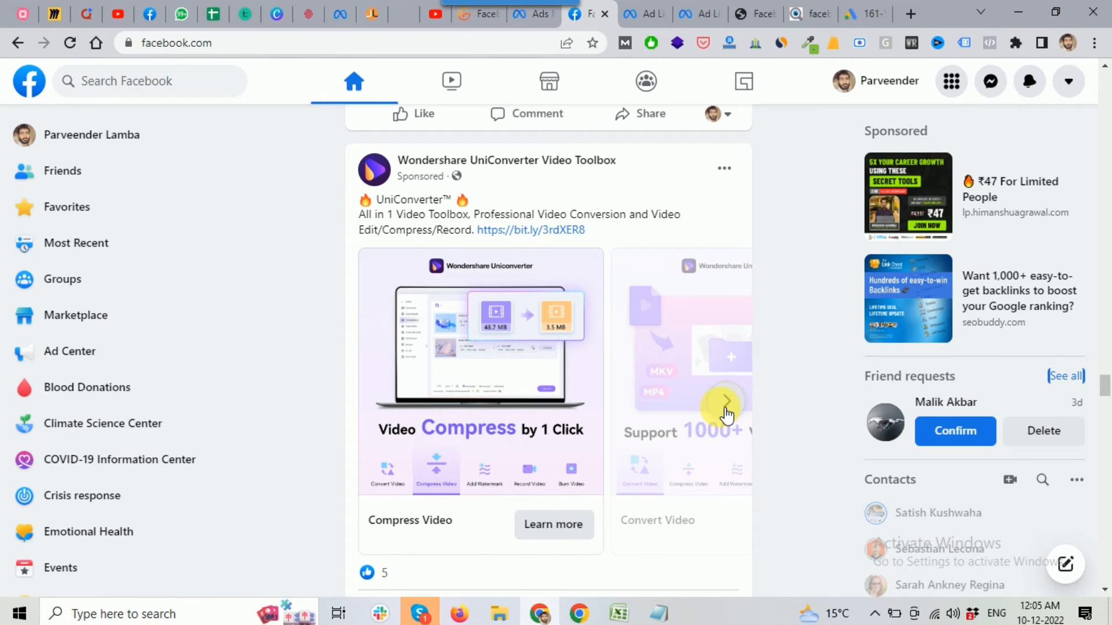
left_click(720, 404)
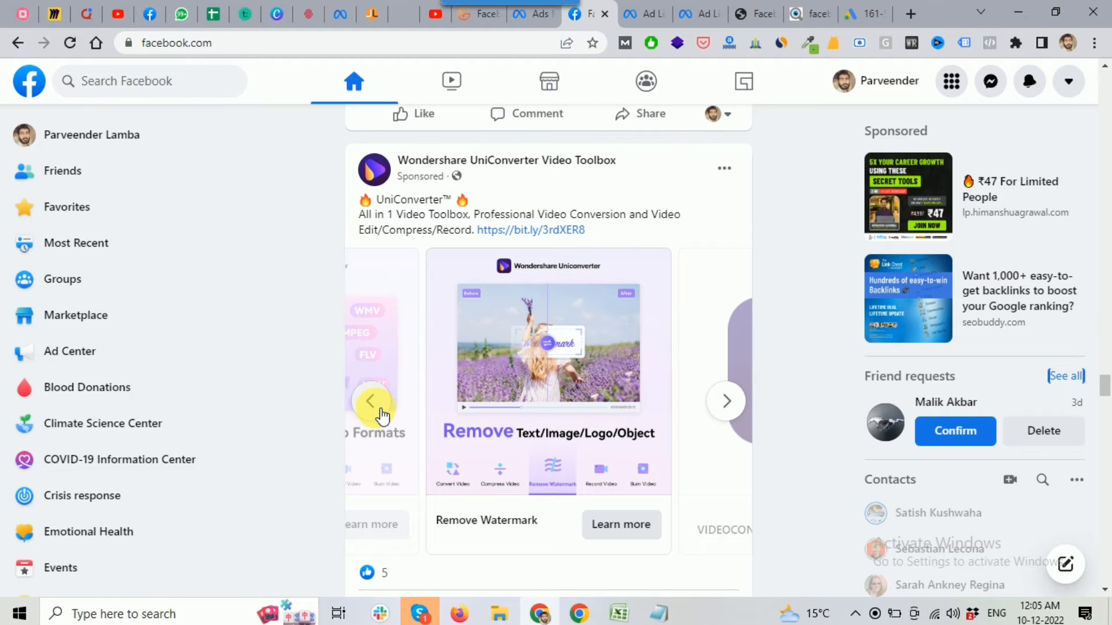
left_click(526, 25)
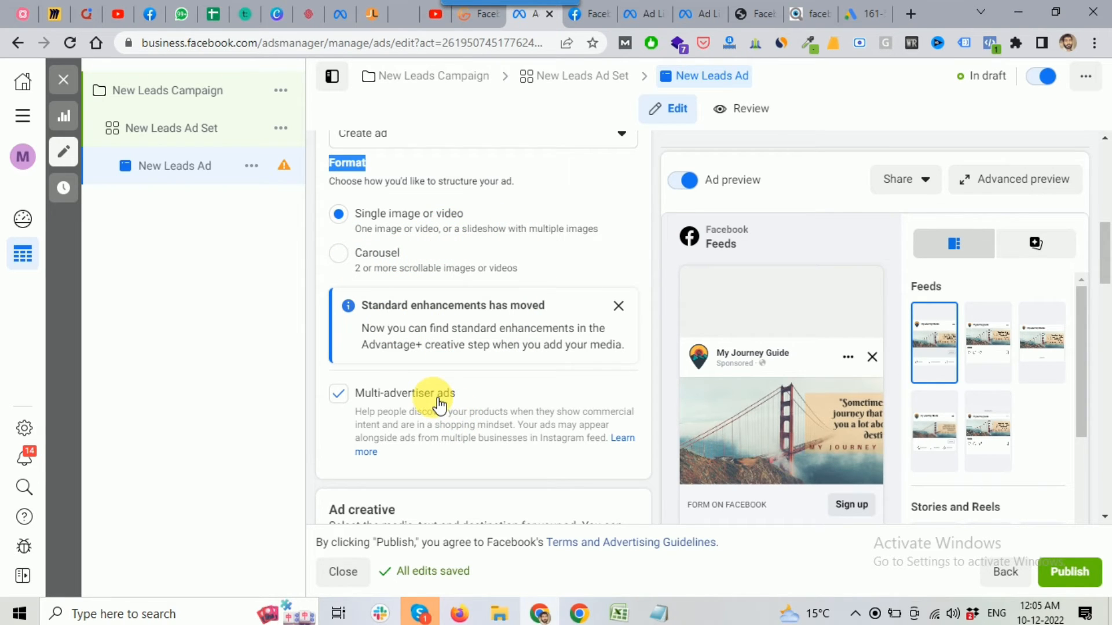
Turn off Multi-advertiser ads and remove the existing media from the ad creative
left_click(341, 400)
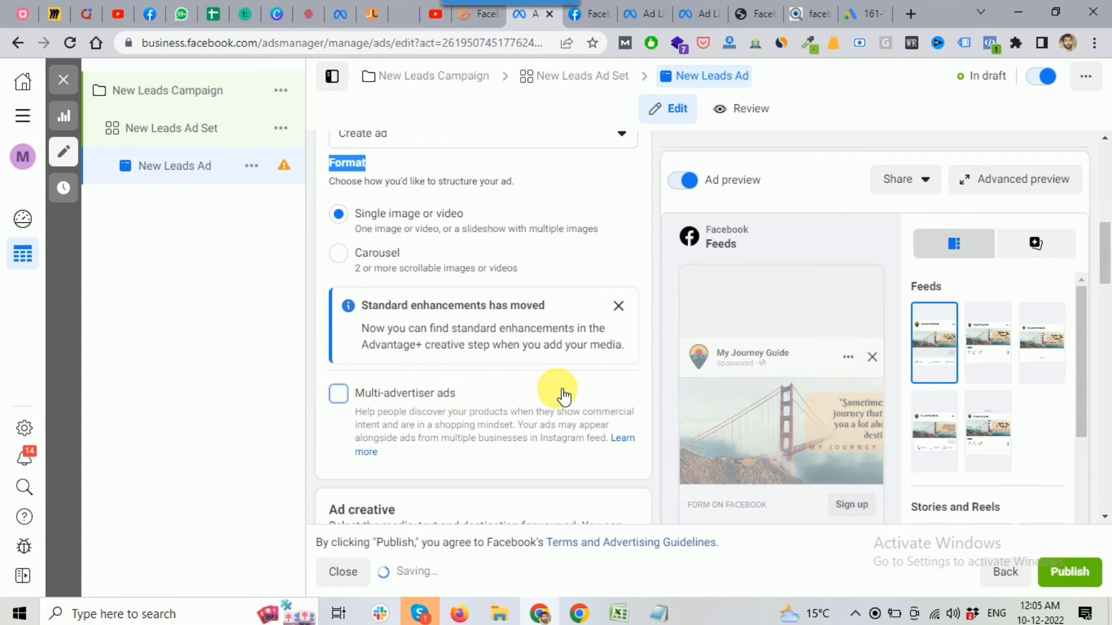
scroll(546, 393, "down", 1)
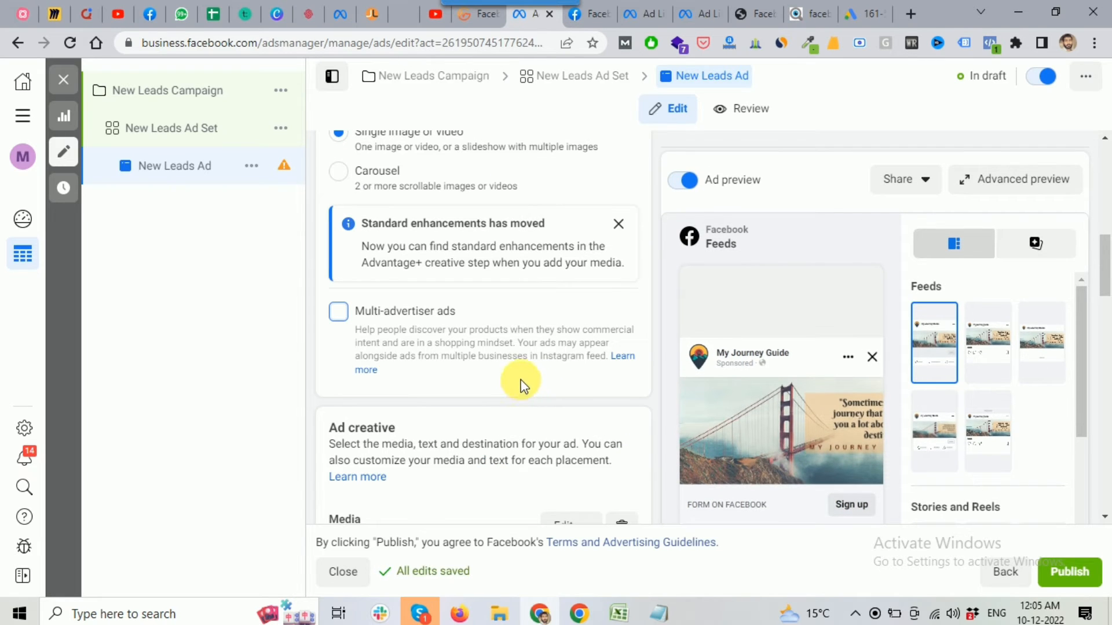
scroll(515, 377, "down", 1)
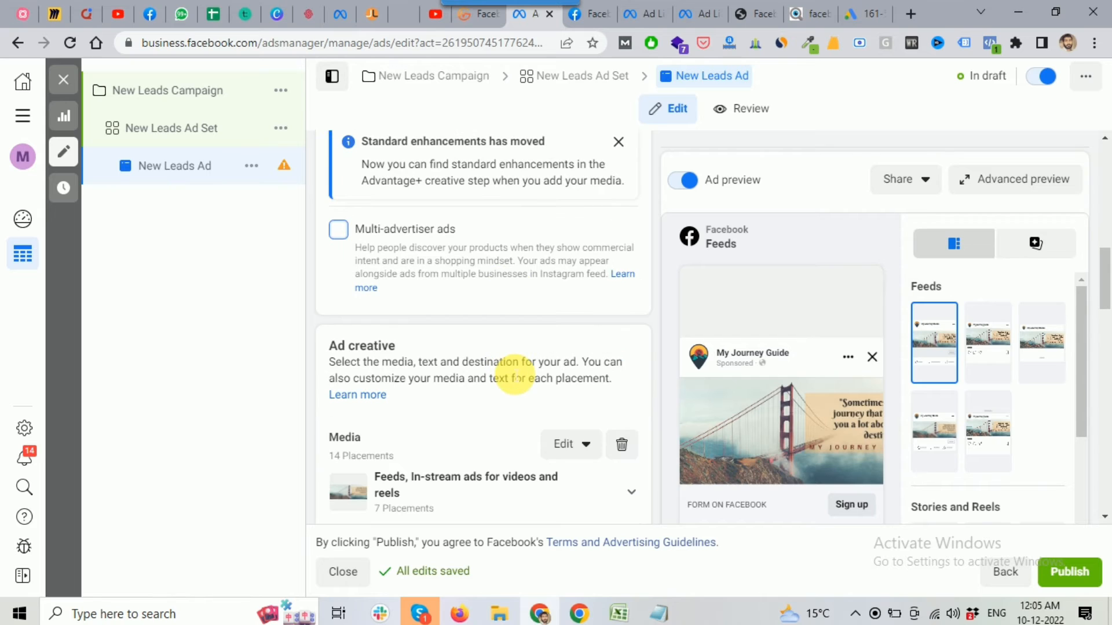
scroll(496, 363, "down", 1)
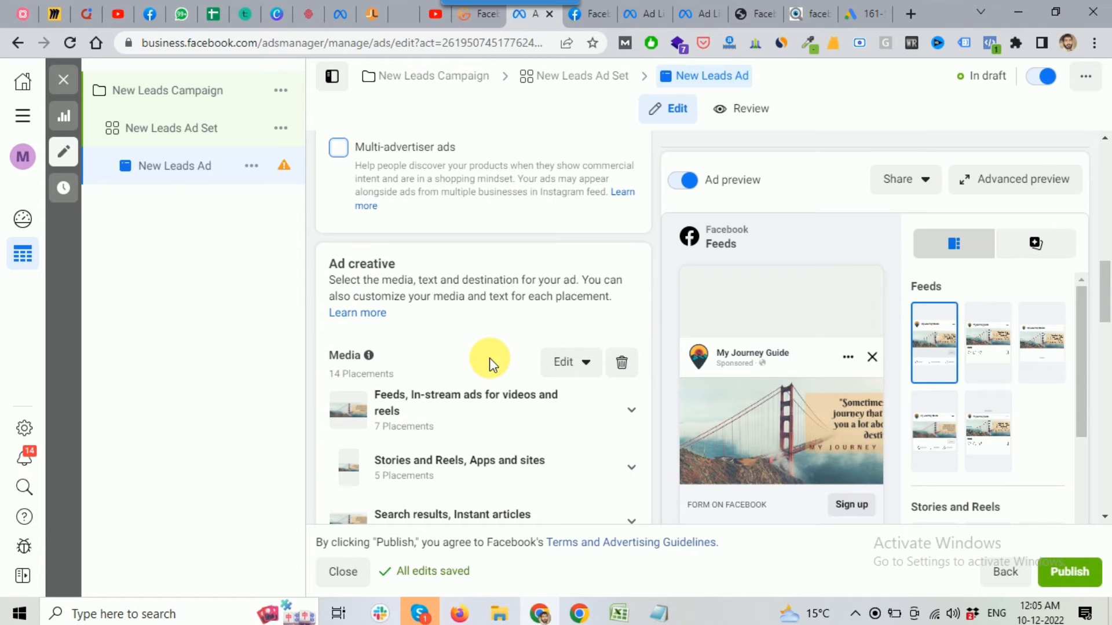
left_click_drag(327, 270, 396, 269)
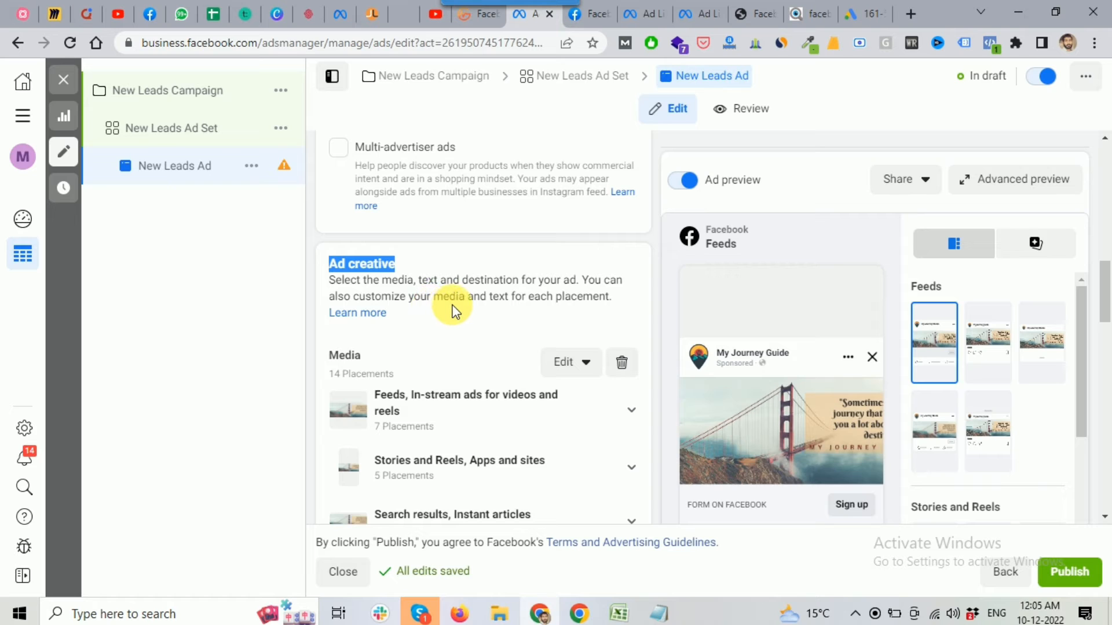
scroll(453, 307, "down", 1)
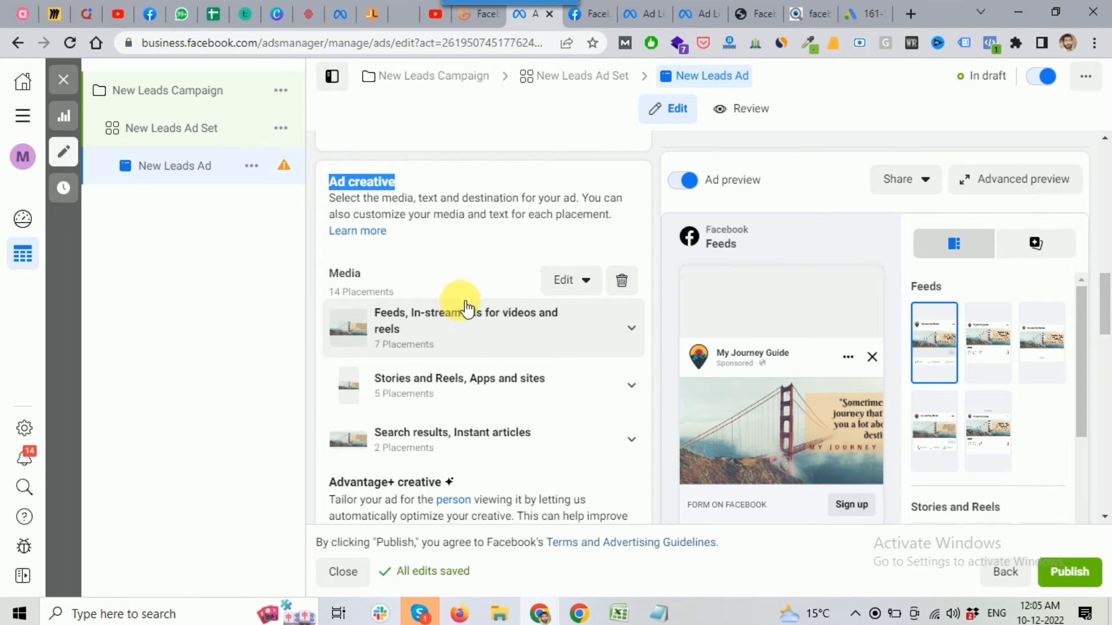
left_click(623, 282)
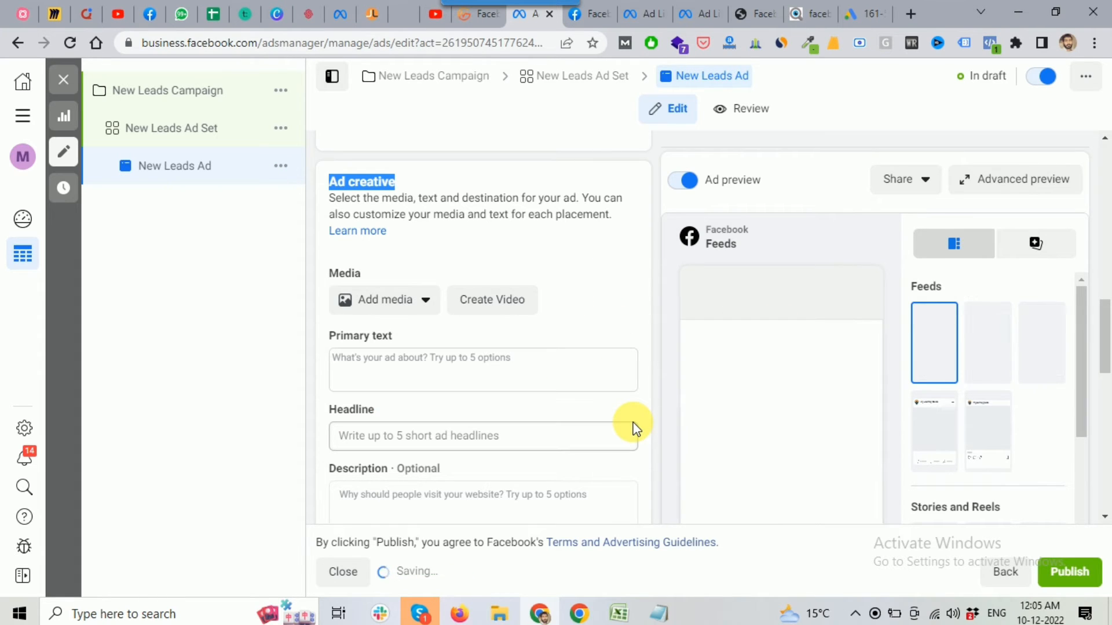
Look at the Research Facebook Ads topic in the GitMind mind map and return to Ads Manager
left_click(475, 17)
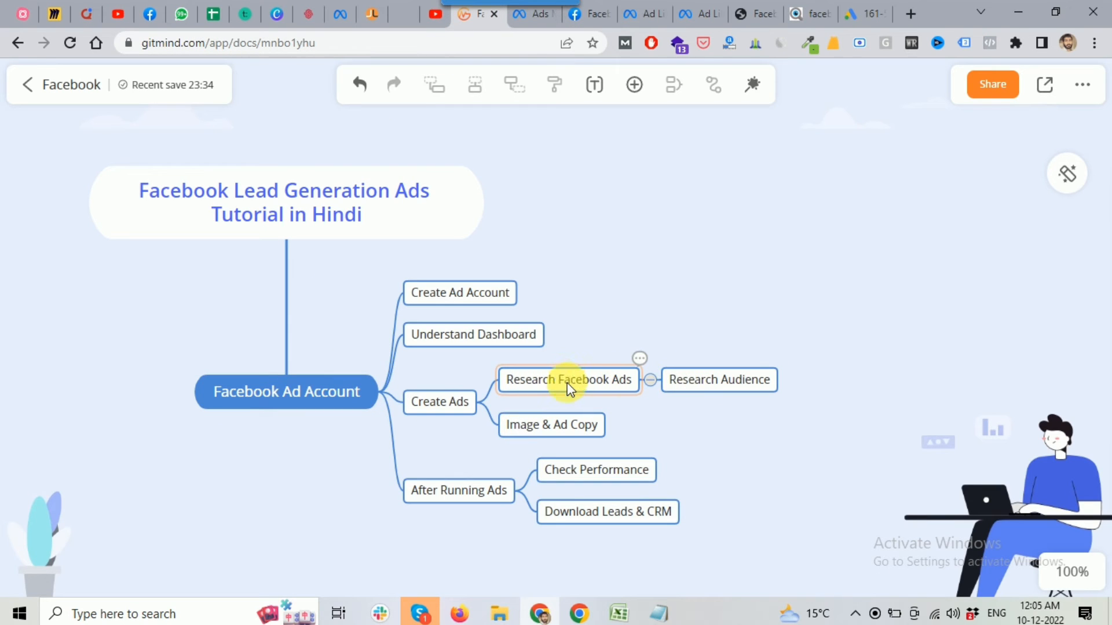
left_click(527, 20)
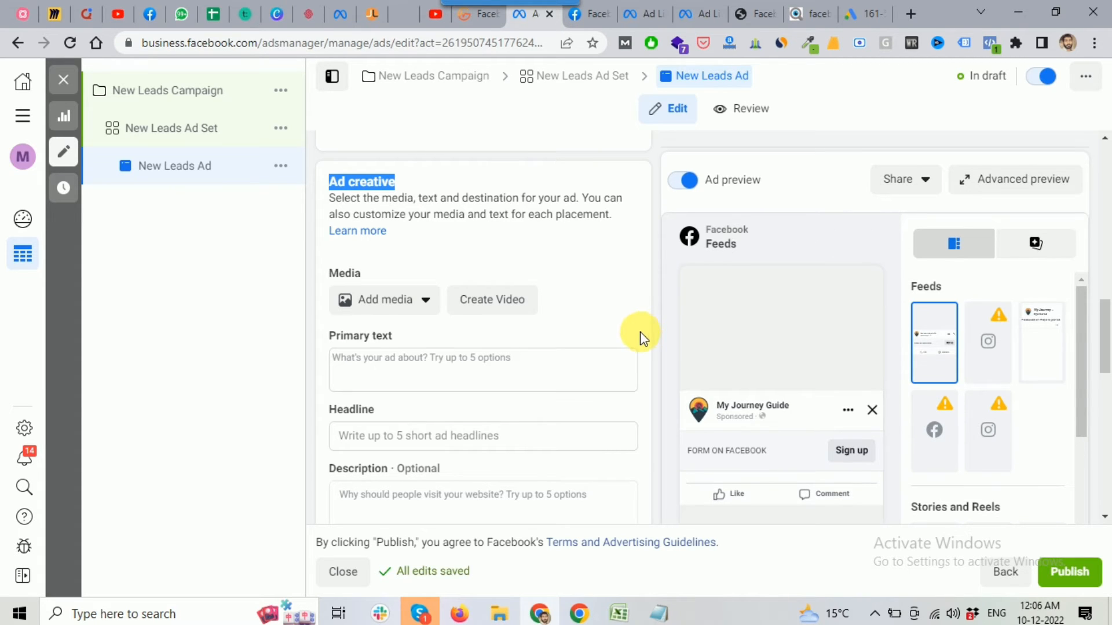
Switch to the Meta Ad Library and set the ad category to All ads
mouse_move(633, 20)
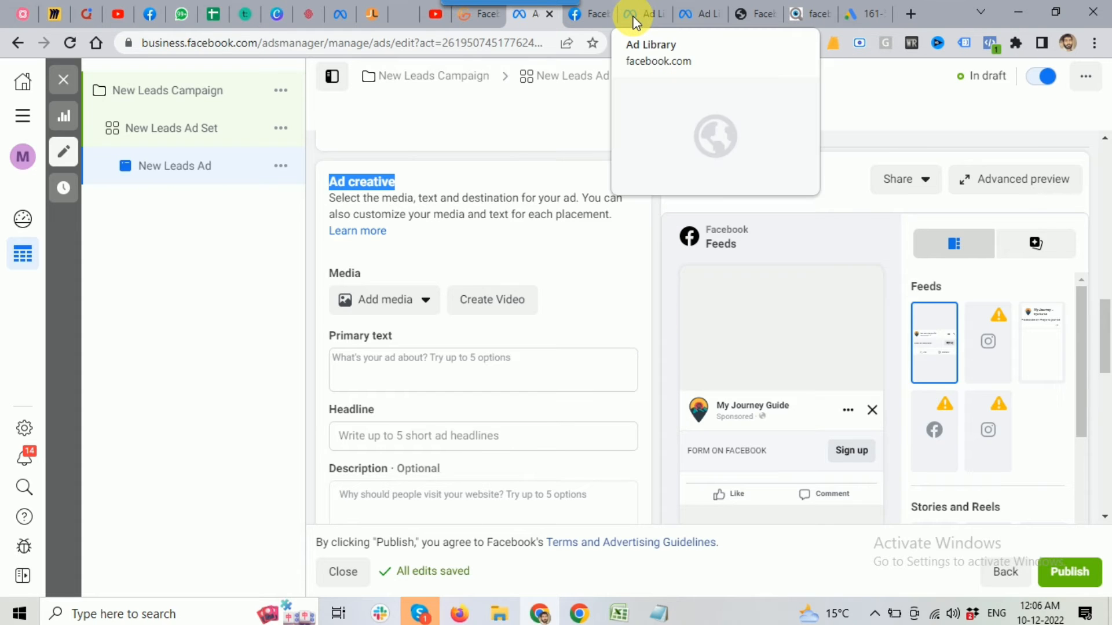
left_click(633, 19)
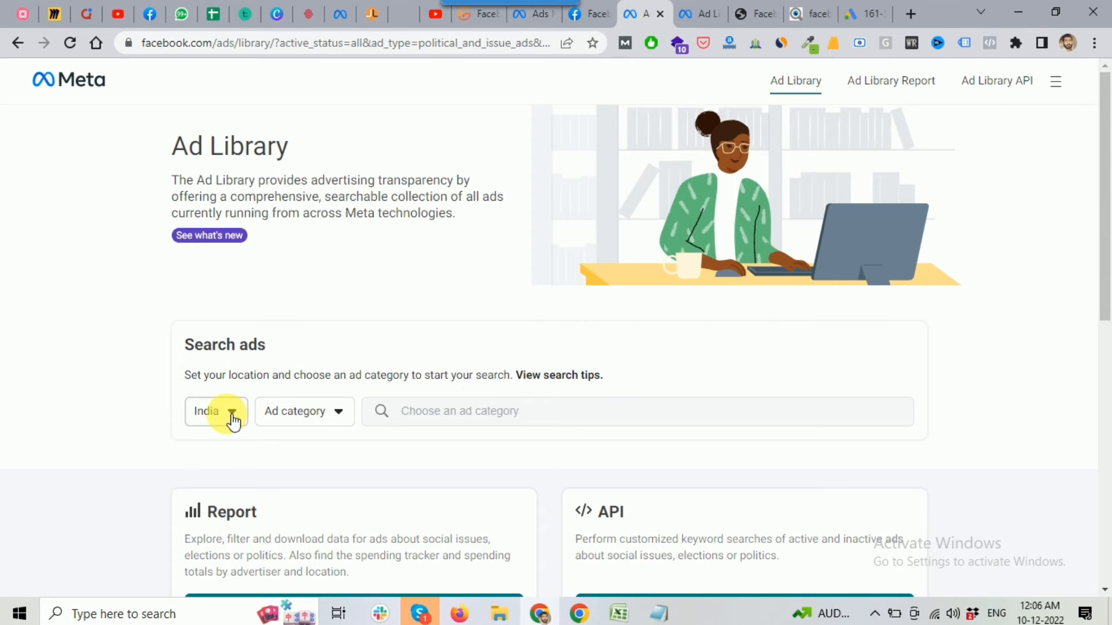
left_click(342, 421)
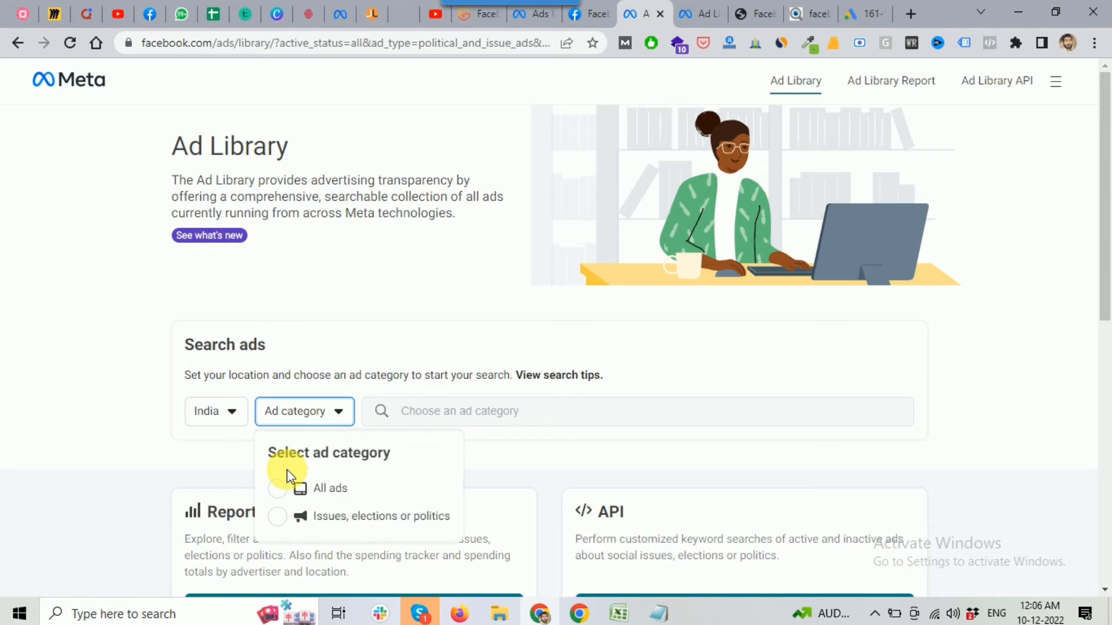
left_click(324, 491)
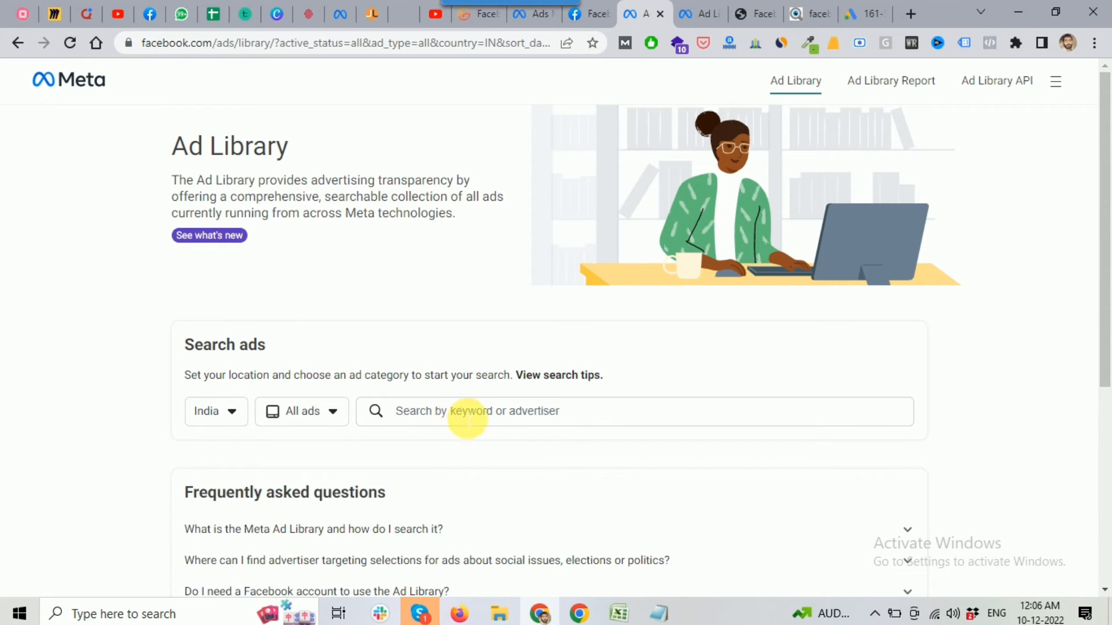
Search the Ad Library for the exact phrase "shoes"
left_click(468, 418)
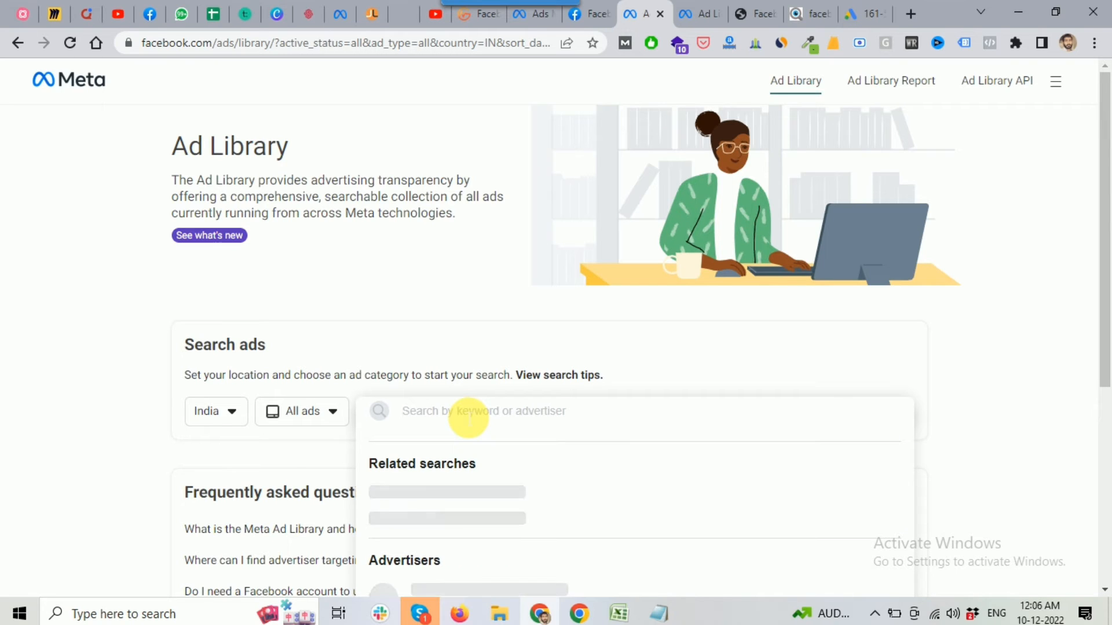
type("sho")
key("ctrl+a")
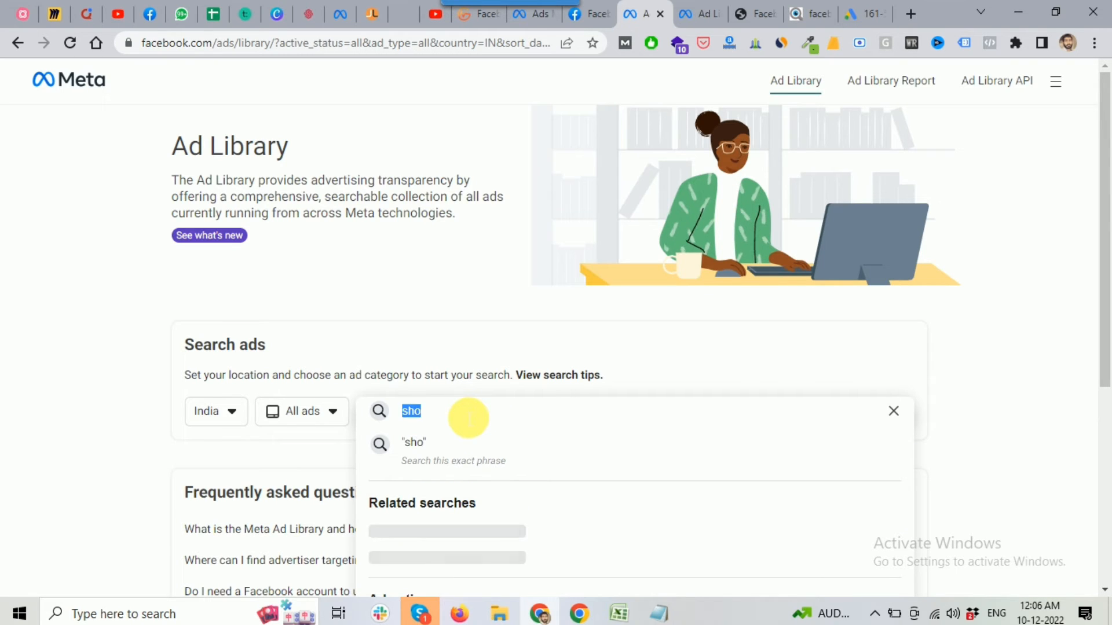
type("shoes")
left_click(432, 455)
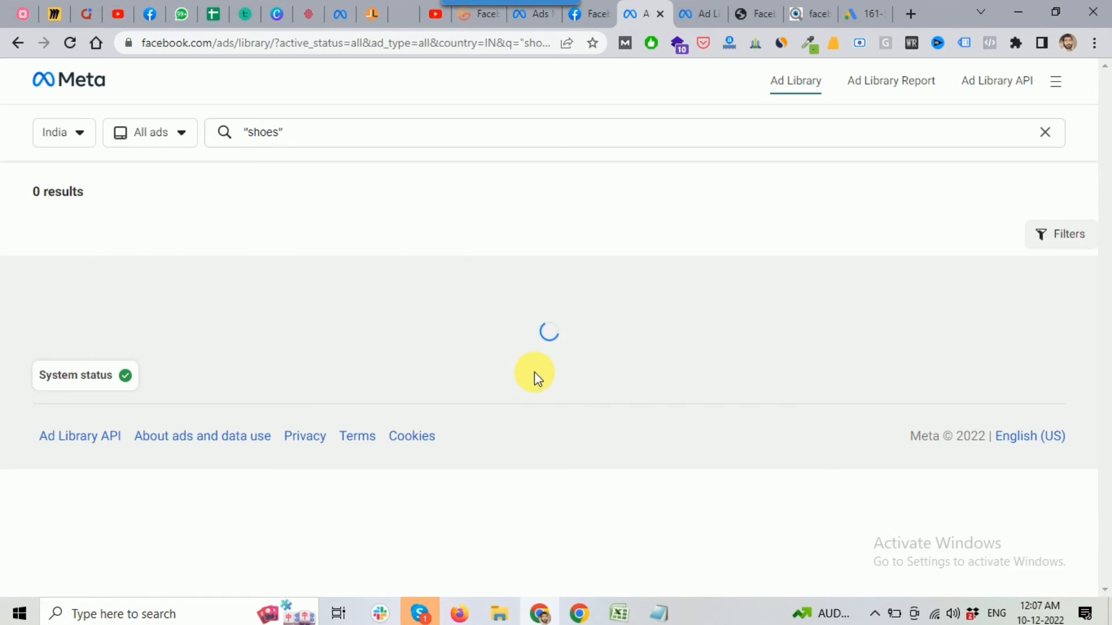
Browse the shoe ads in the search results, examining their images, videos and ad copy
scroll(672, 375, "down", 3)
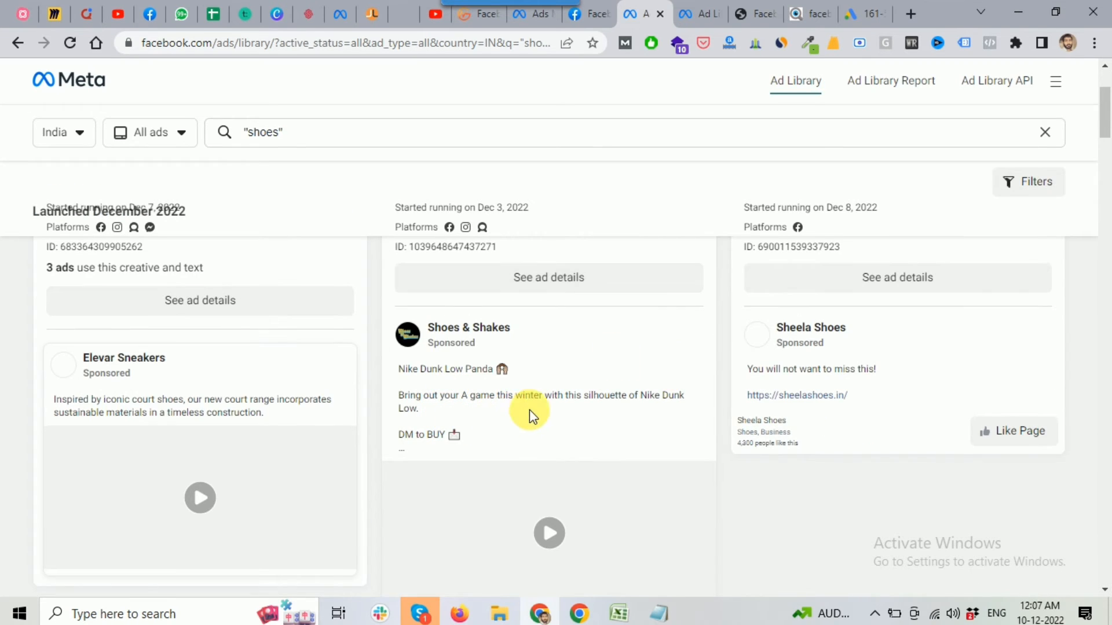
scroll(483, 394, "down", 1)
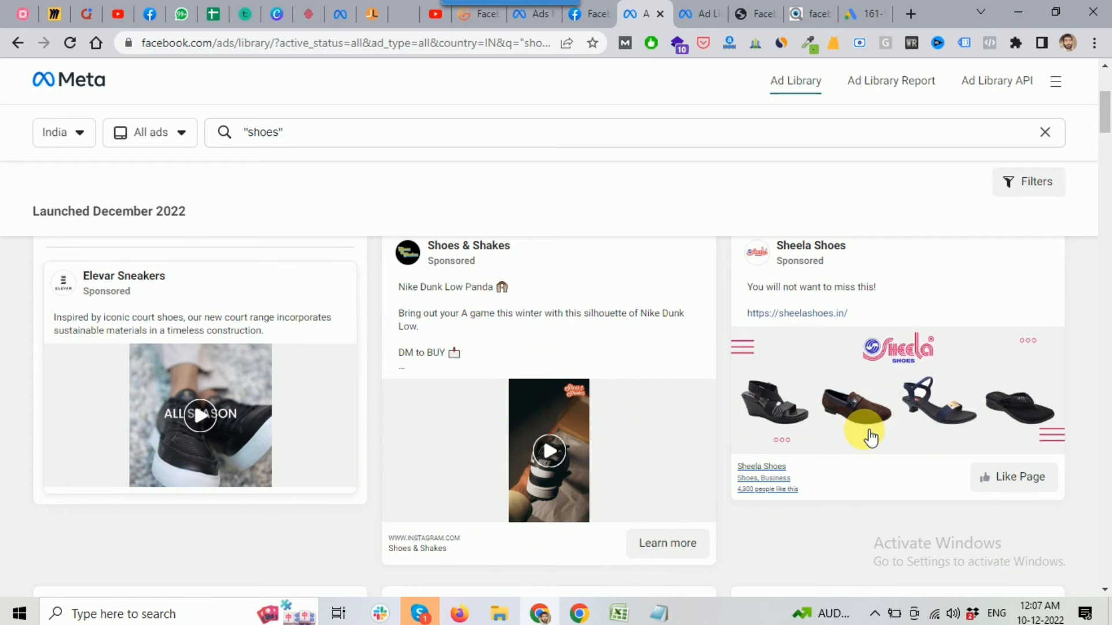
scroll(858, 417, "down", 1)
scroll(823, 385, "down", 2)
scroll(825, 388, "down", 3)
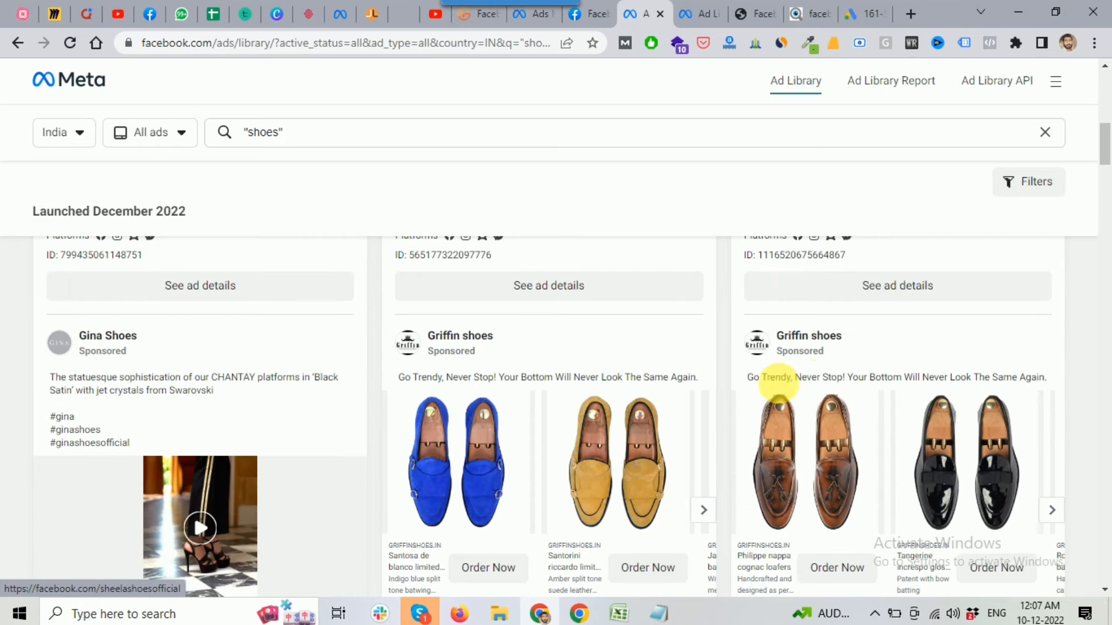
scroll(339, 408, "down", 6)
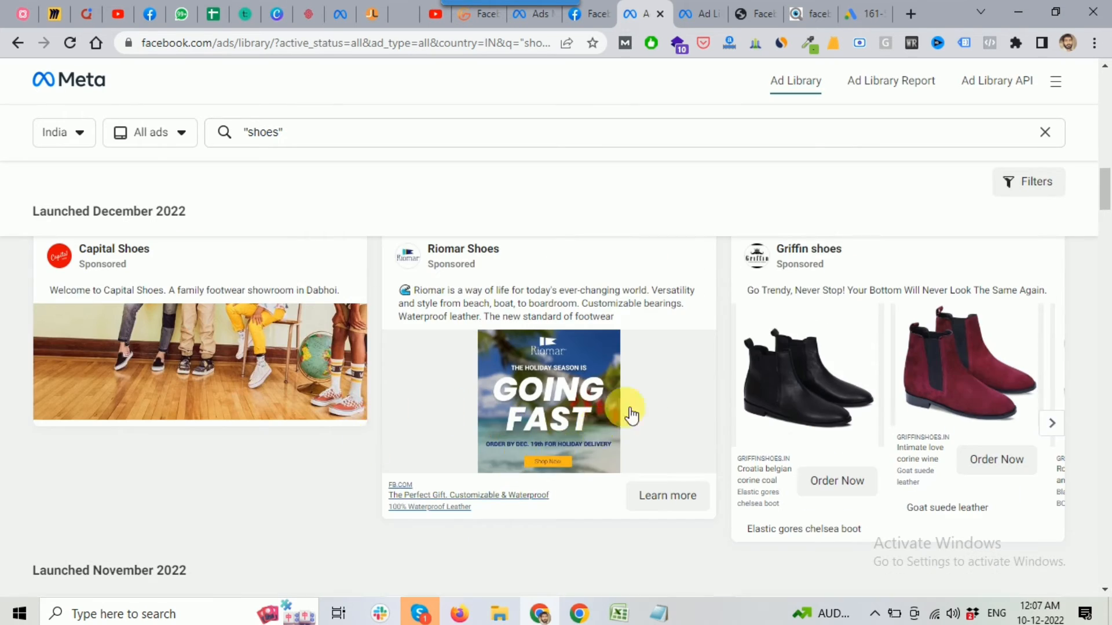
Examine the November 2022 shoe ads, focusing on the primary text of the Tricker's Shoes leather key ring ad
scroll(650, 400, "down", 5)
scroll(651, 400, "down", 2)
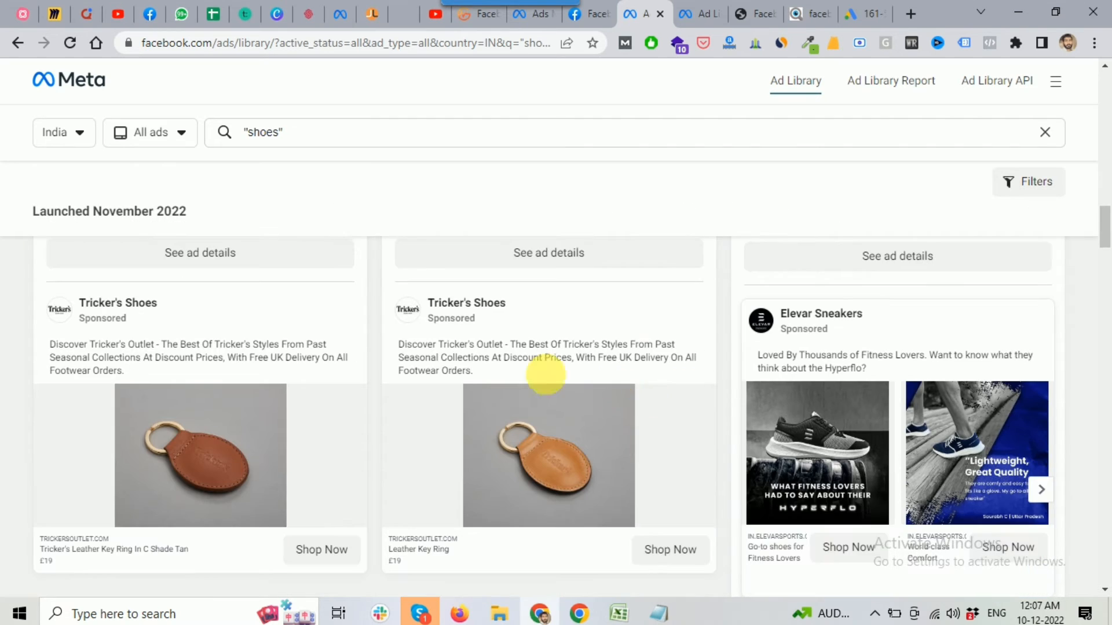
left_click_drag(398, 344, 479, 373)
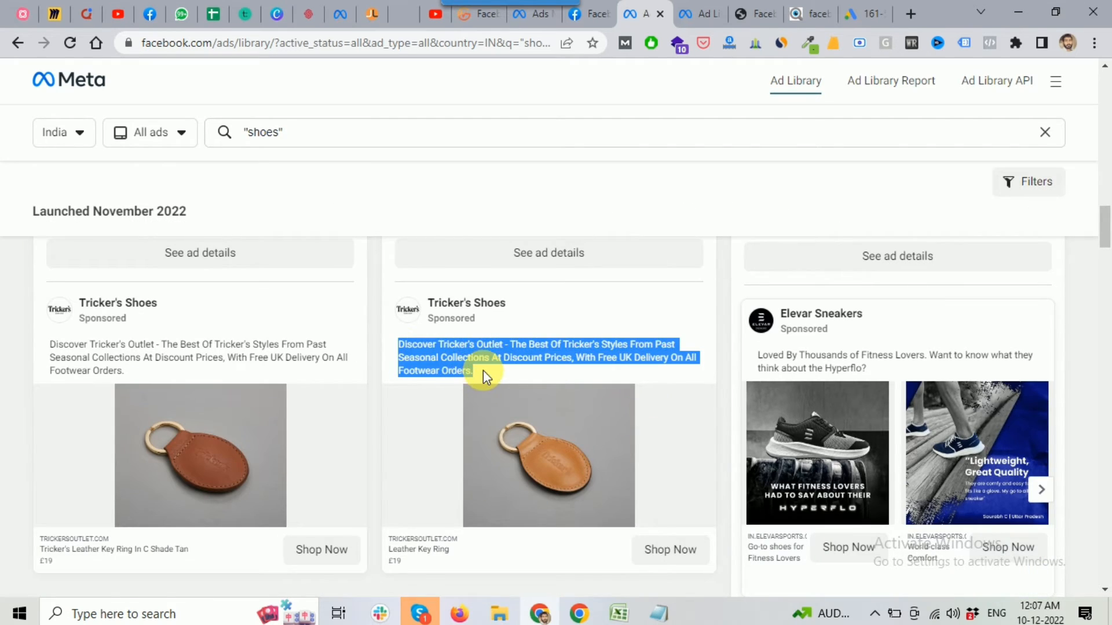
left_click(473, 377)
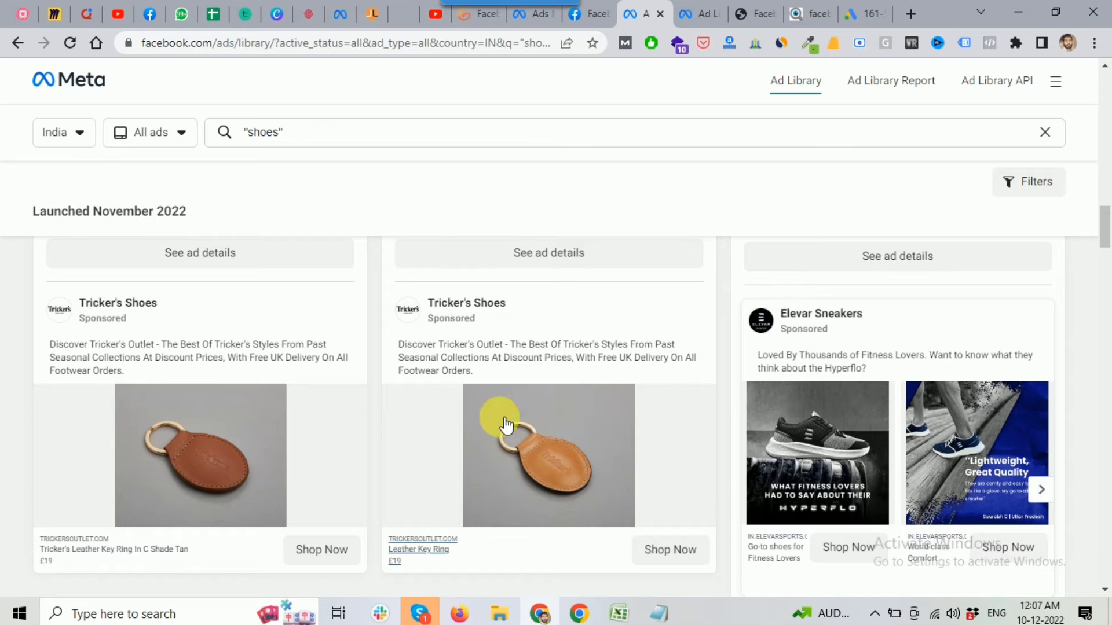
scroll(596, 443, "down", 2)
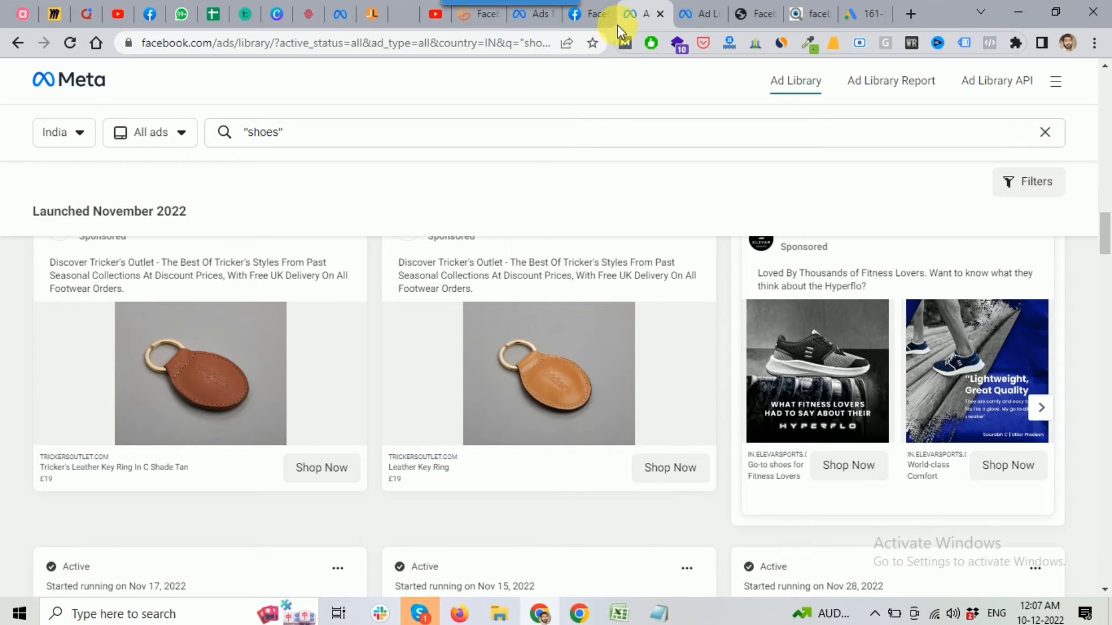
Switch to the Facebook feed and examine the Wondershare UniConverter ad's text and its carousel cards back to the first one
left_click(586, 16)
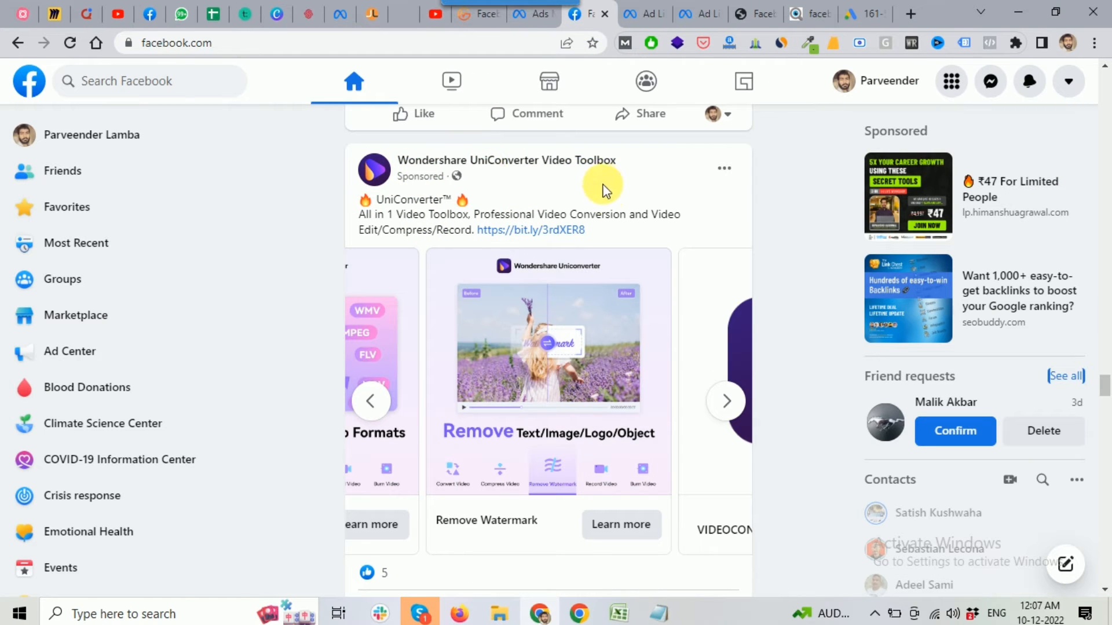
left_click_drag(362, 200, 623, 228)
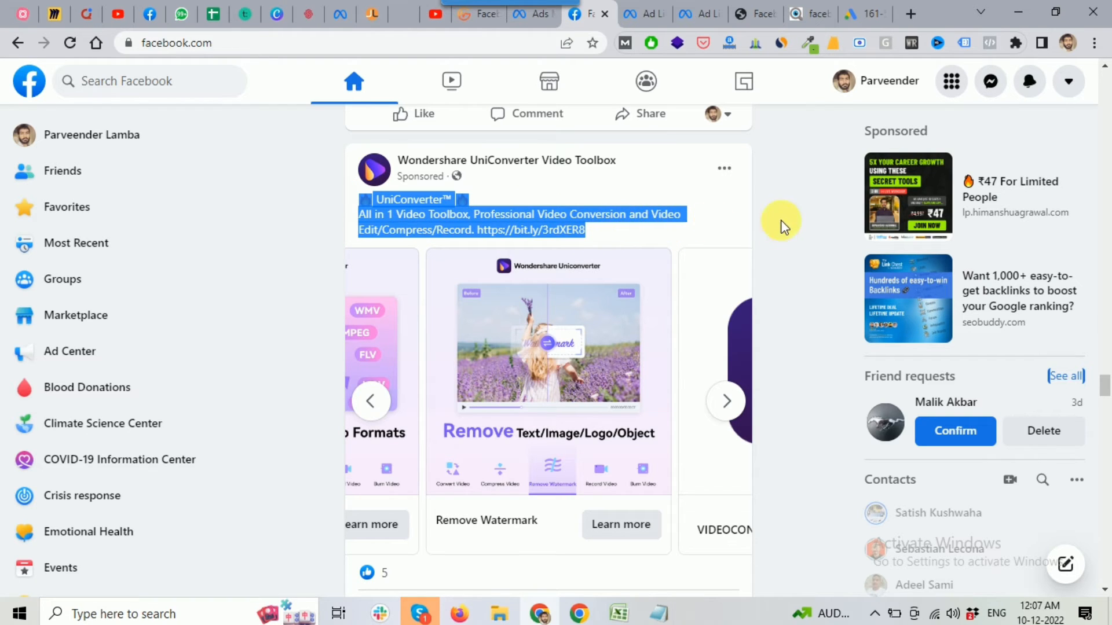
left_click(643, 226)
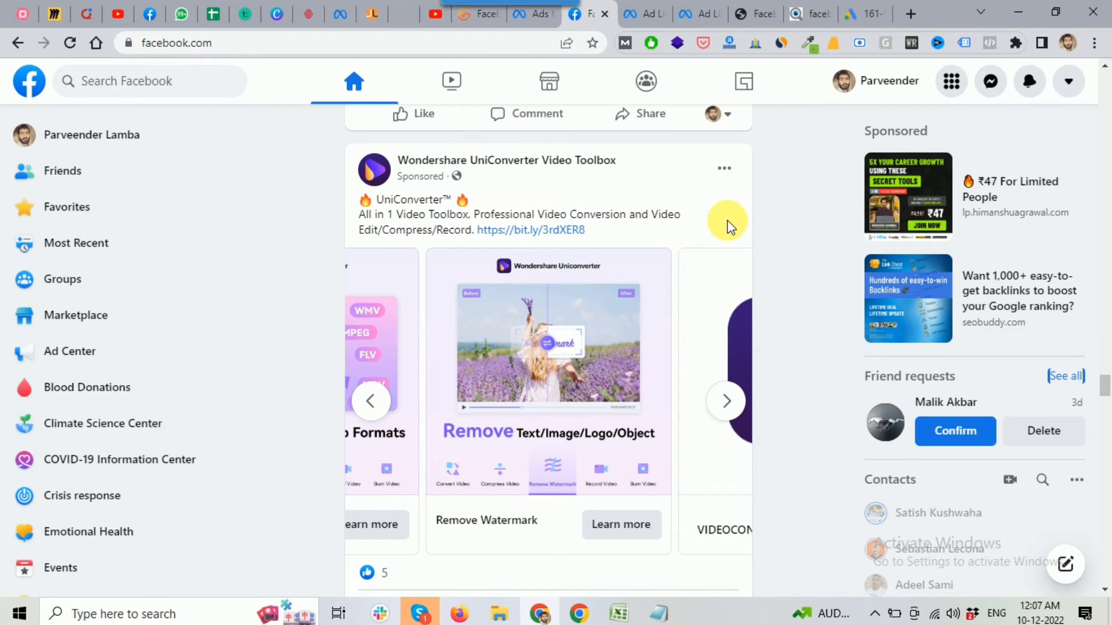
left_click(373, 403)
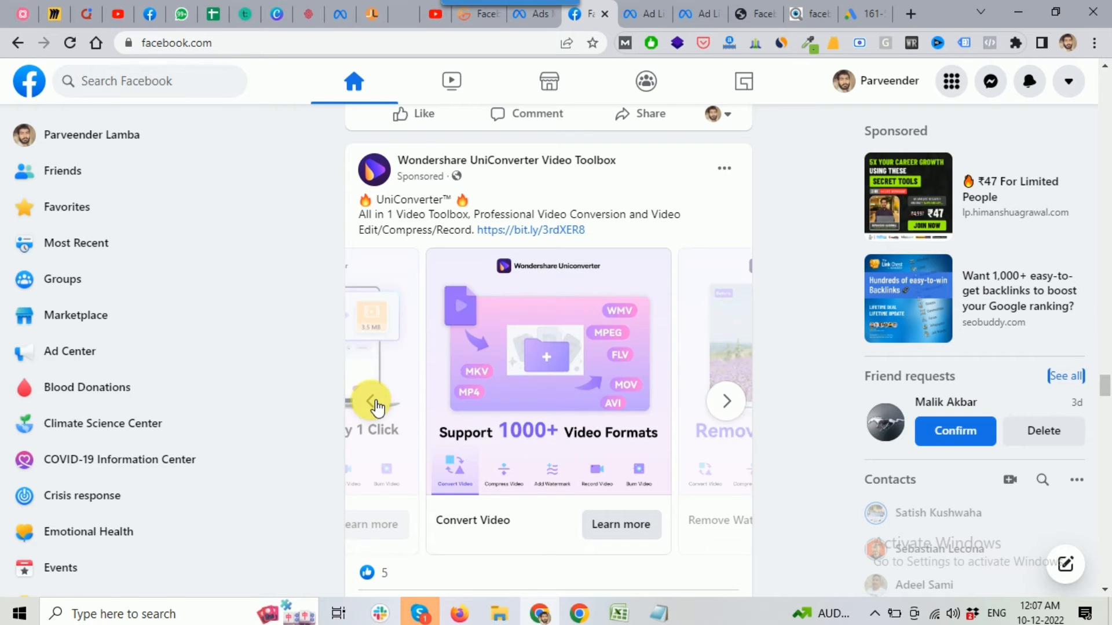
left_click(374, 404)
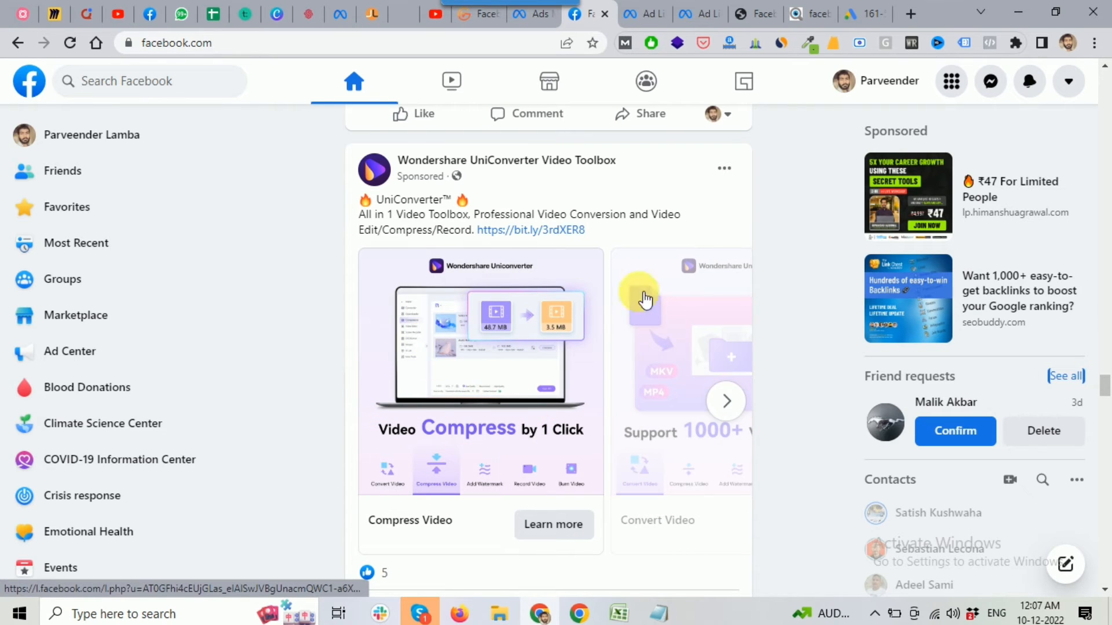
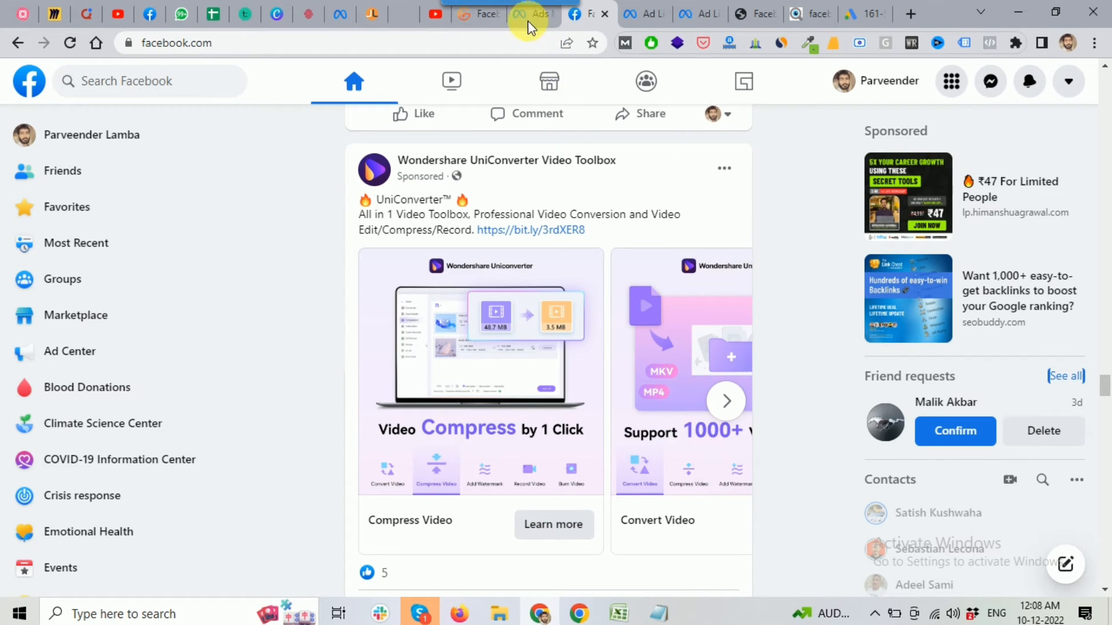
Return to the Ad Library results for "shoes" and look through more of the November 2022 ads
left_click(635, 17)
scroll(770, 372, "down", 4)
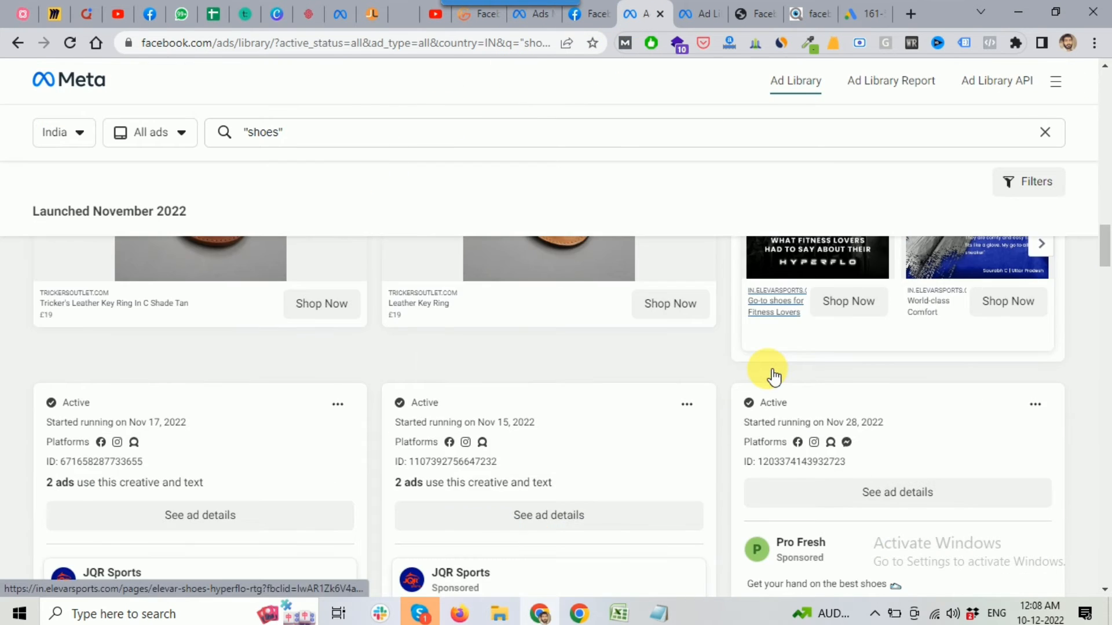
scroll(683, 451, "down", 5)
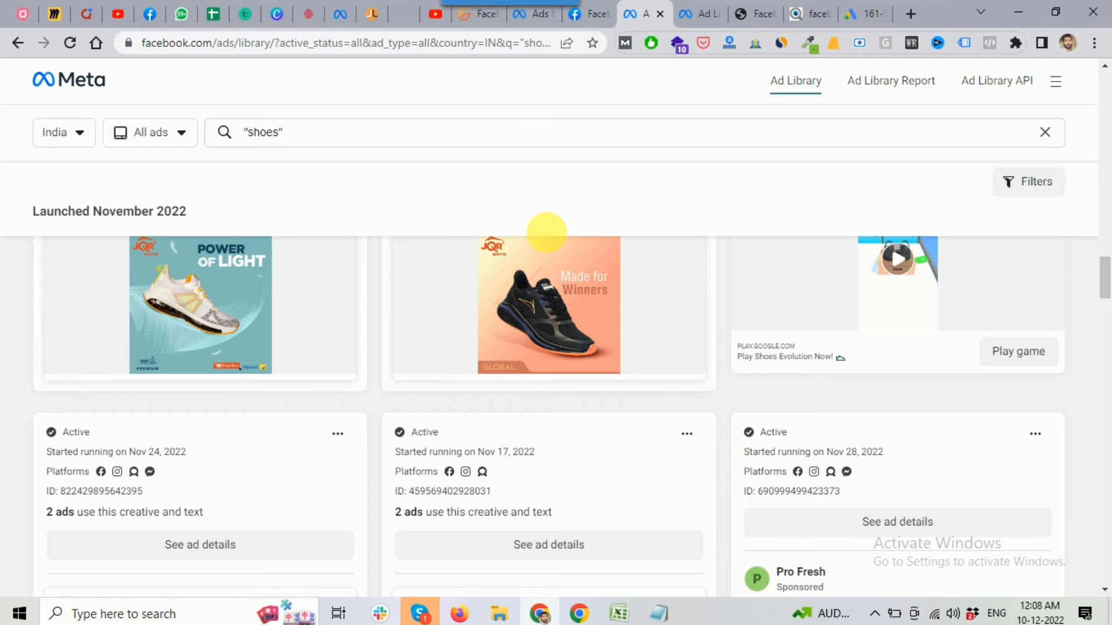
Switch to the Ad Library results for "solar" and examine the SolarSquare Energy ad copy and carousel images
left_click(682, 20)
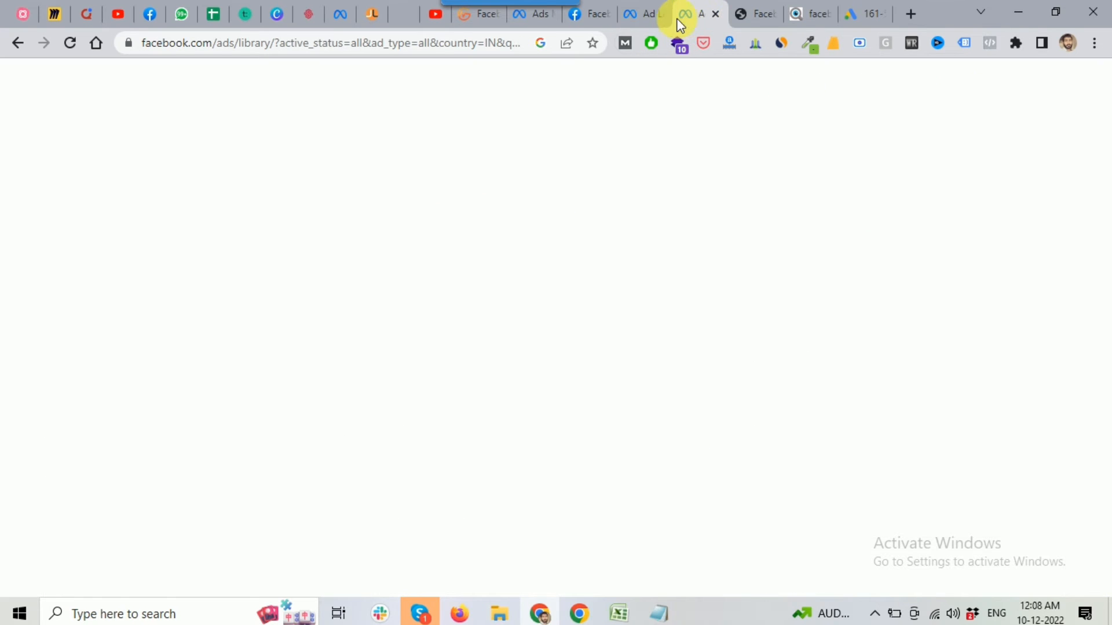
scroll(794, 397, "down", 8)
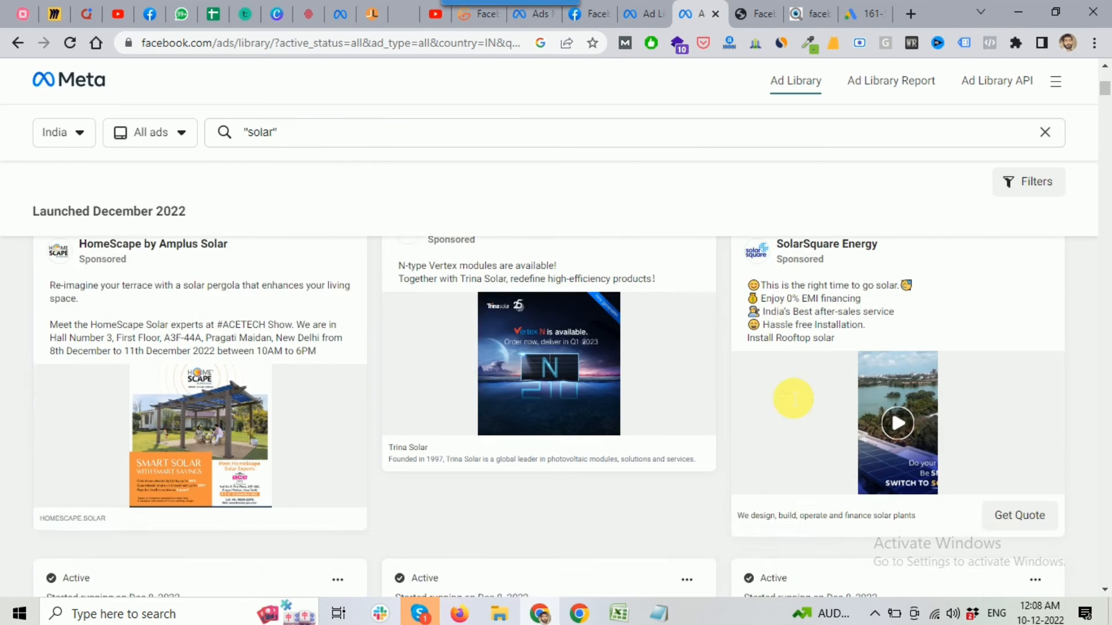
scroll(866, 369, "down", 3)
scroll(857, 371, "up", 2)
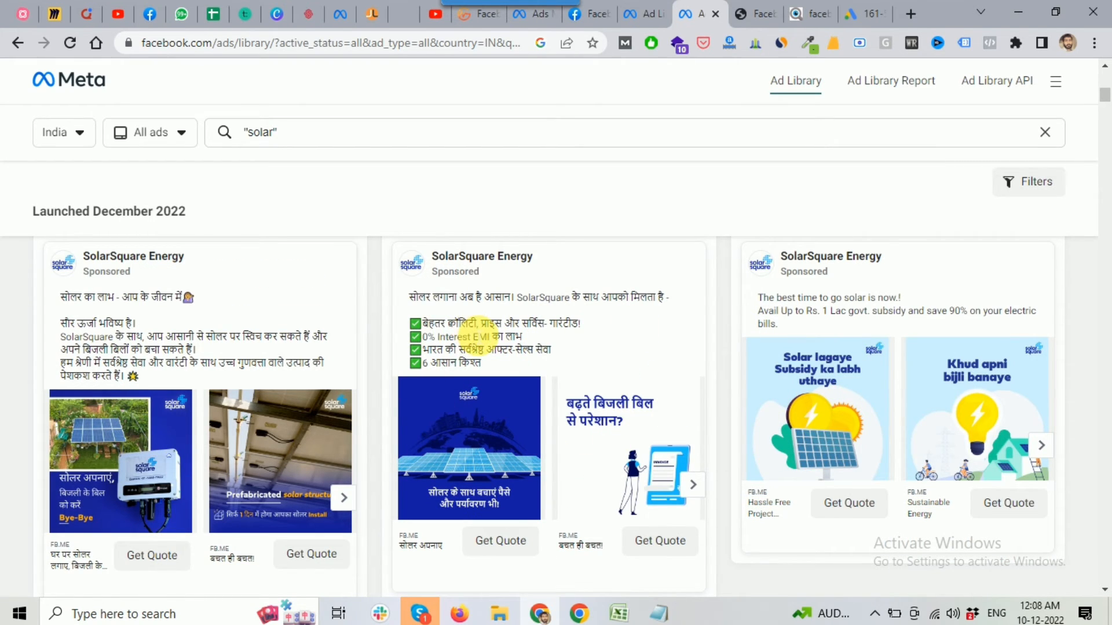
scroll(177, 327, "down", 2)
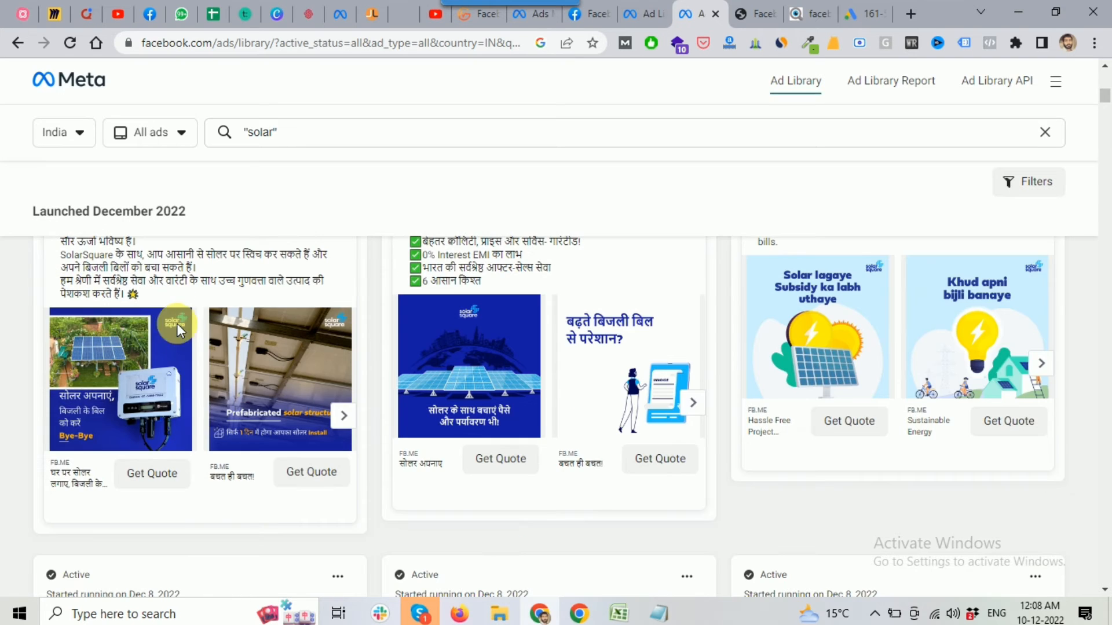
left_click(345, 414)
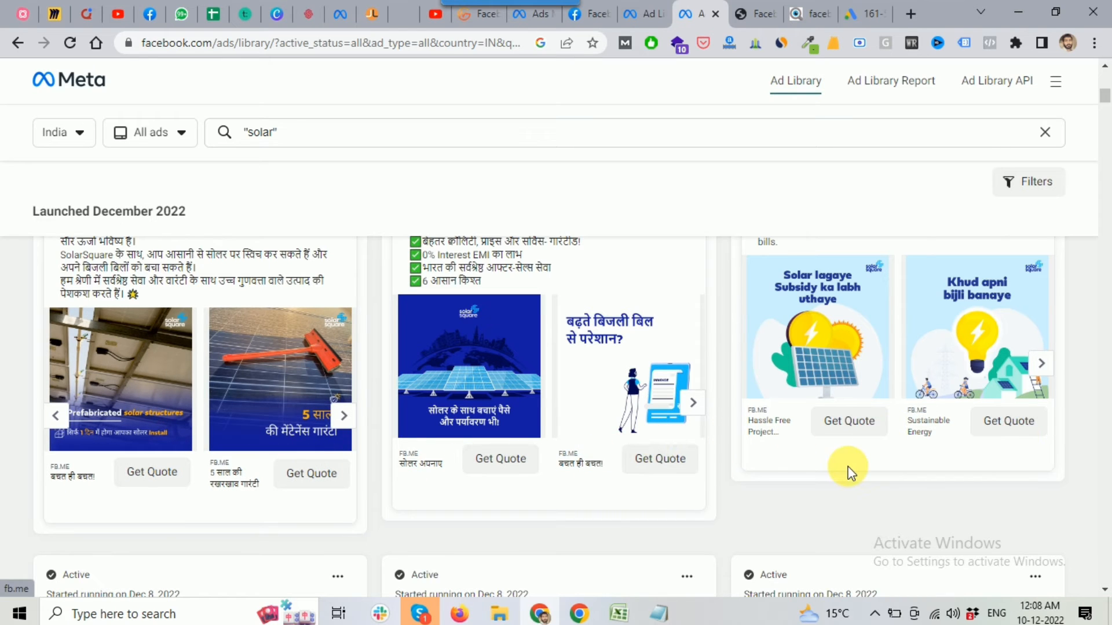
Browse further SolarSquare Energy ads launched in December 2022, comparing their regional-language copy and creatives
scroll(845, 470, "down", 7)
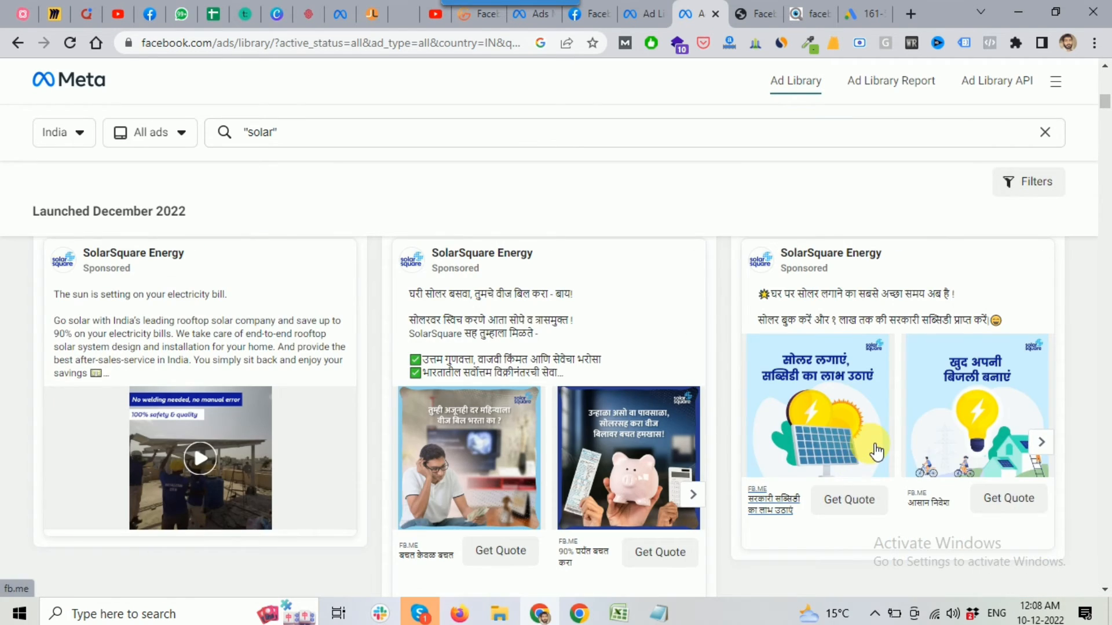
scroll(878, 450, "down", 1)
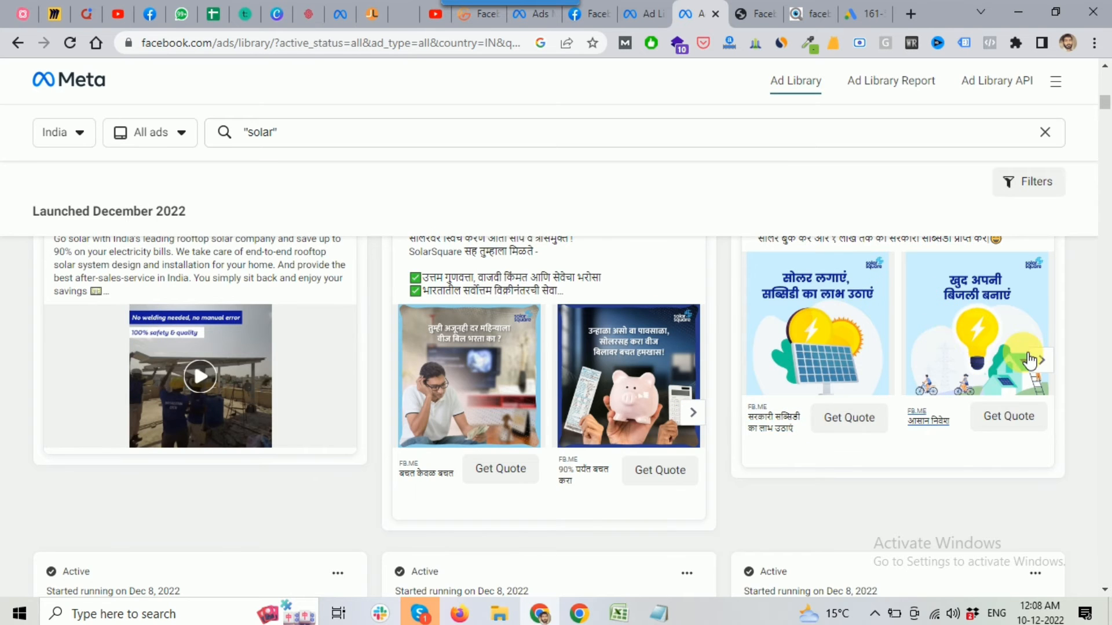
scroll(985, 371, "up", 1)
scroll(921, 393, "down", 2)
scroll(908, 398, "down", 4)
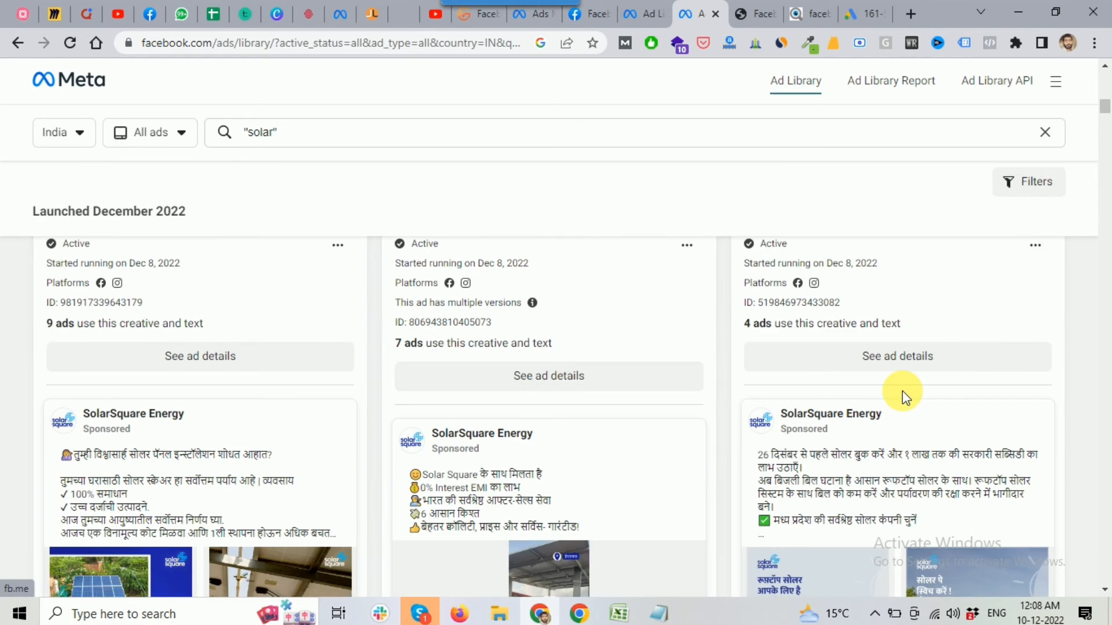
scroll(903, 390, "down", 1)
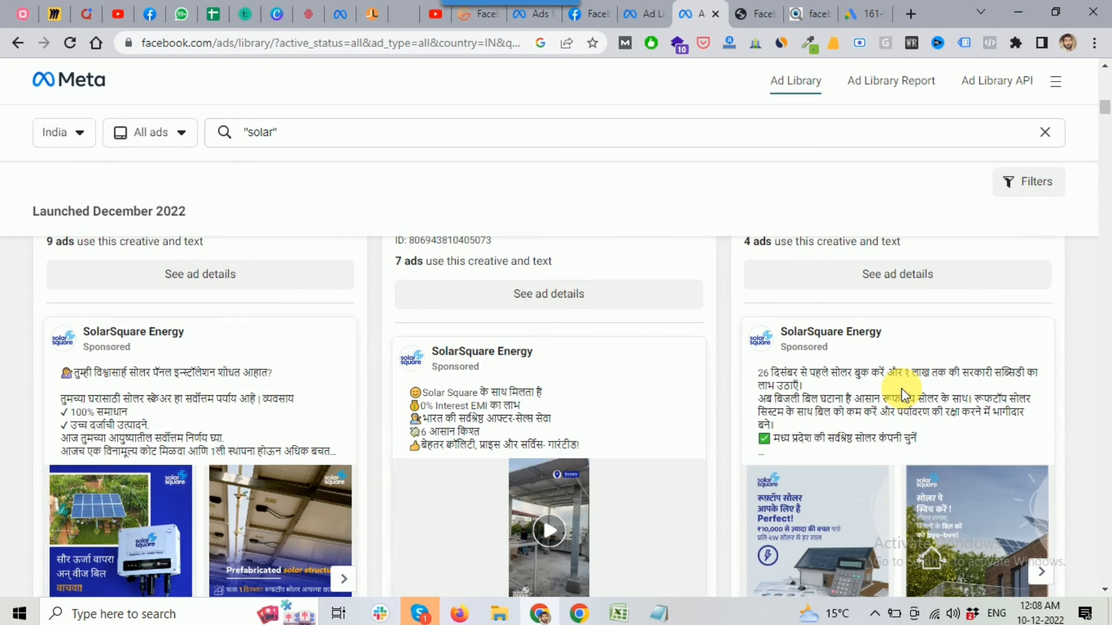
Check the GitMind mind map, look through the My Blog Mantra YouTube videos on Facebook ads research, and return to the mind map
left_click(486, 22)
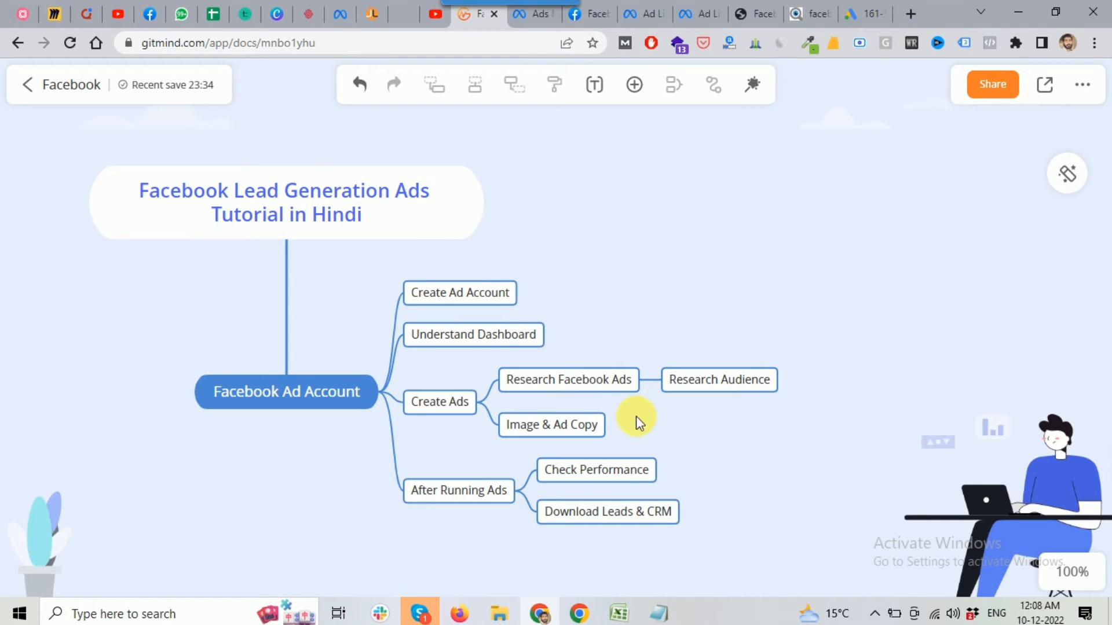
left_click(579, 613)
scroll(611, 350, "down", 4)
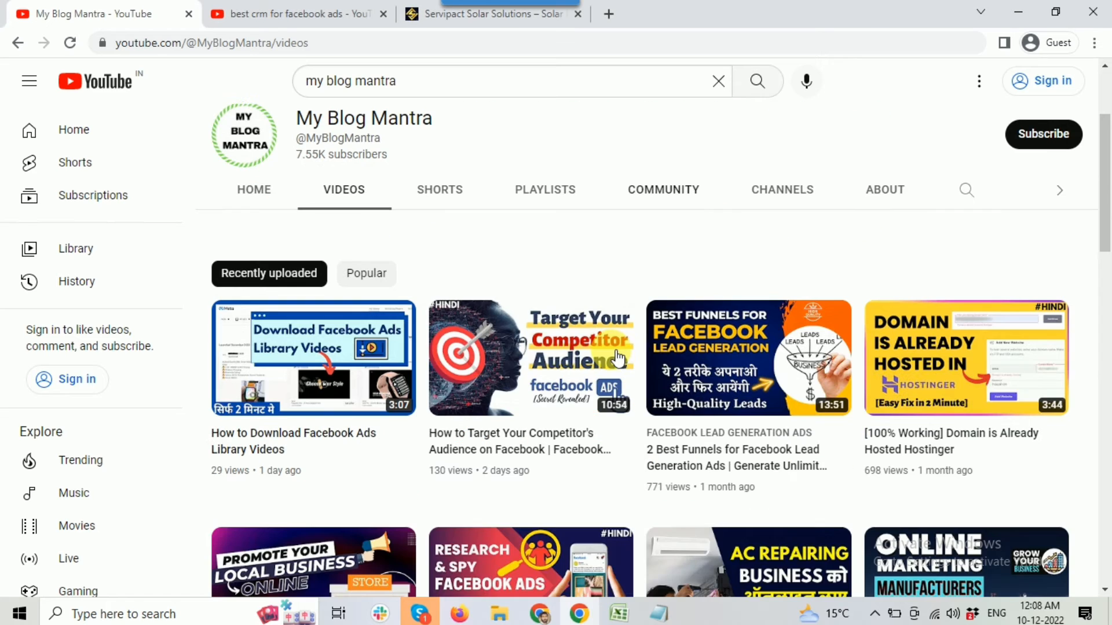
mouse_move(611, 351)
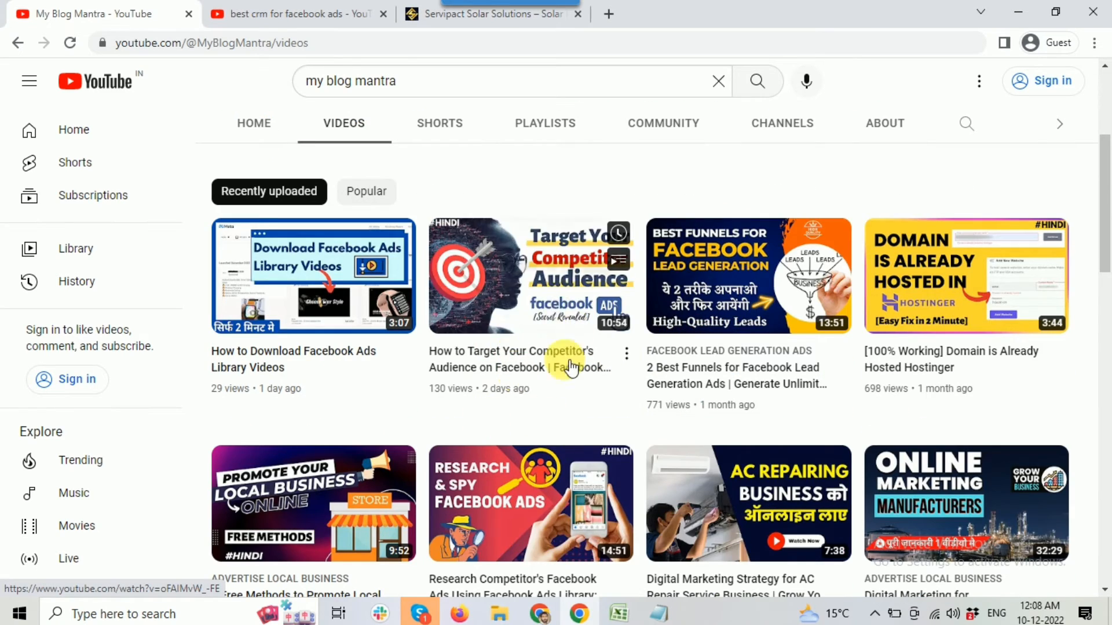
scroll(561, 351, "down", 1)
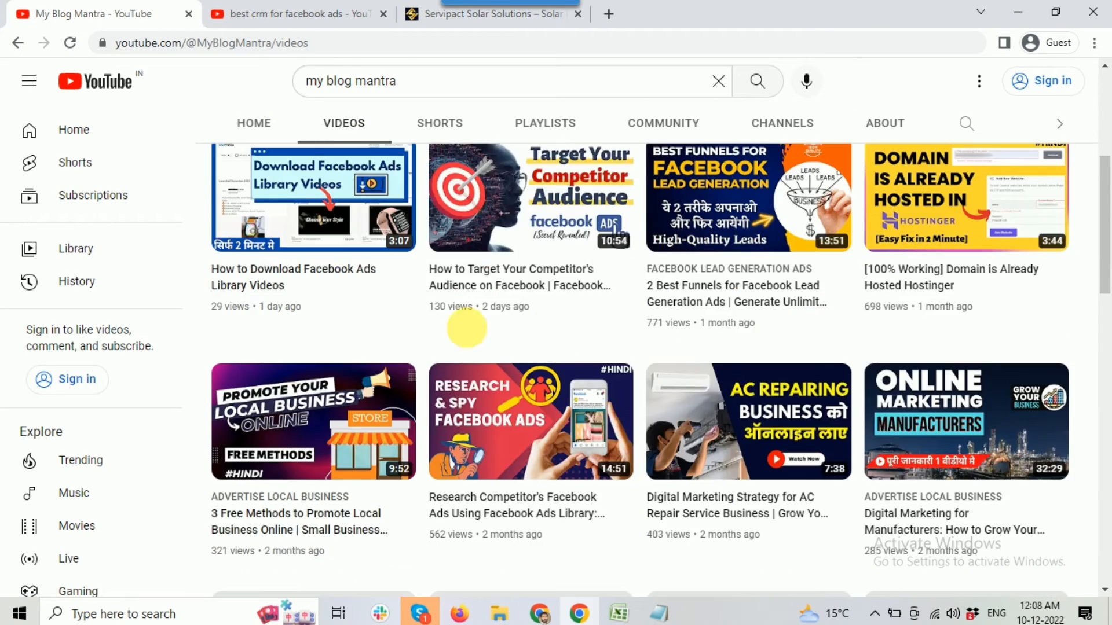
mouse_move(496, 489)
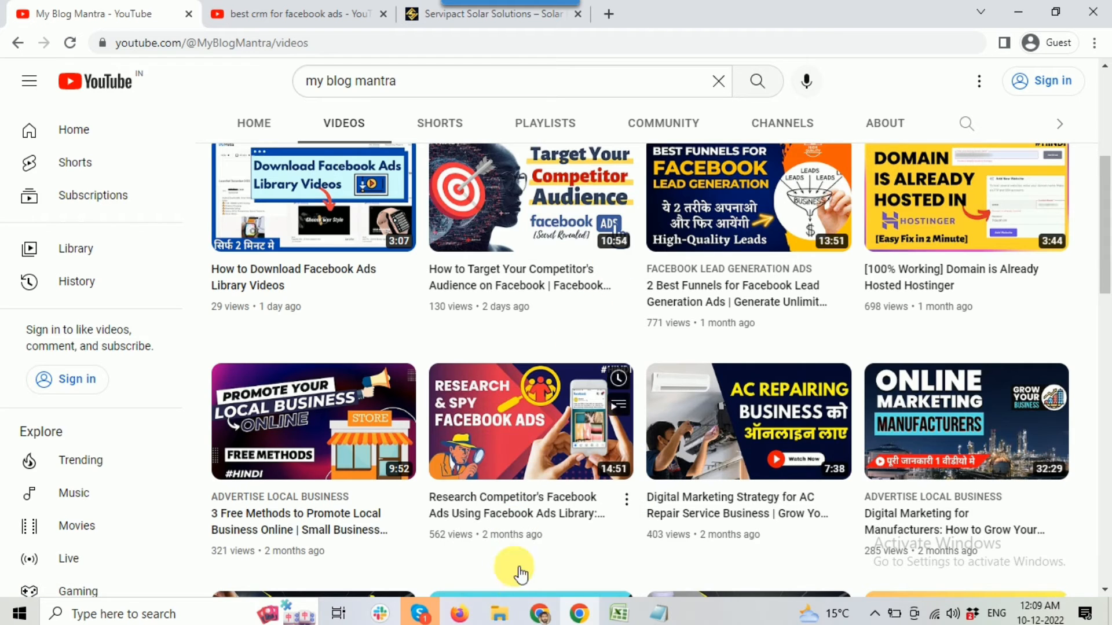
mouse_move(538, 618)
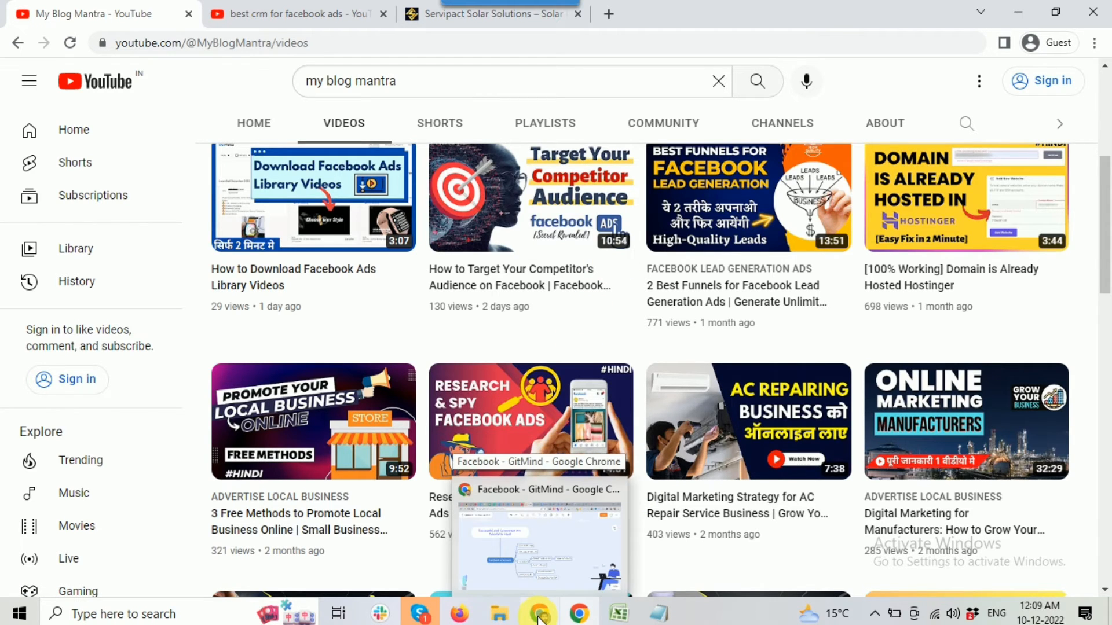
left_click(538, 618)
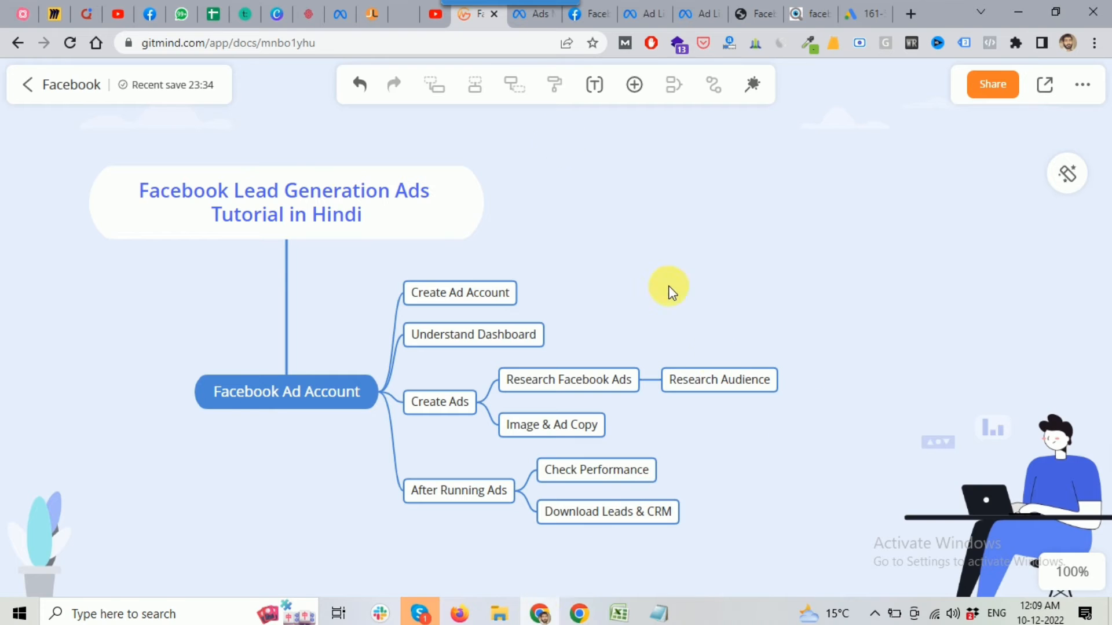
Return to the New Leads Ad's creative settings in Ads Manager and bring up the prepared solar ad copy in Notepad
left_click(530, 15)
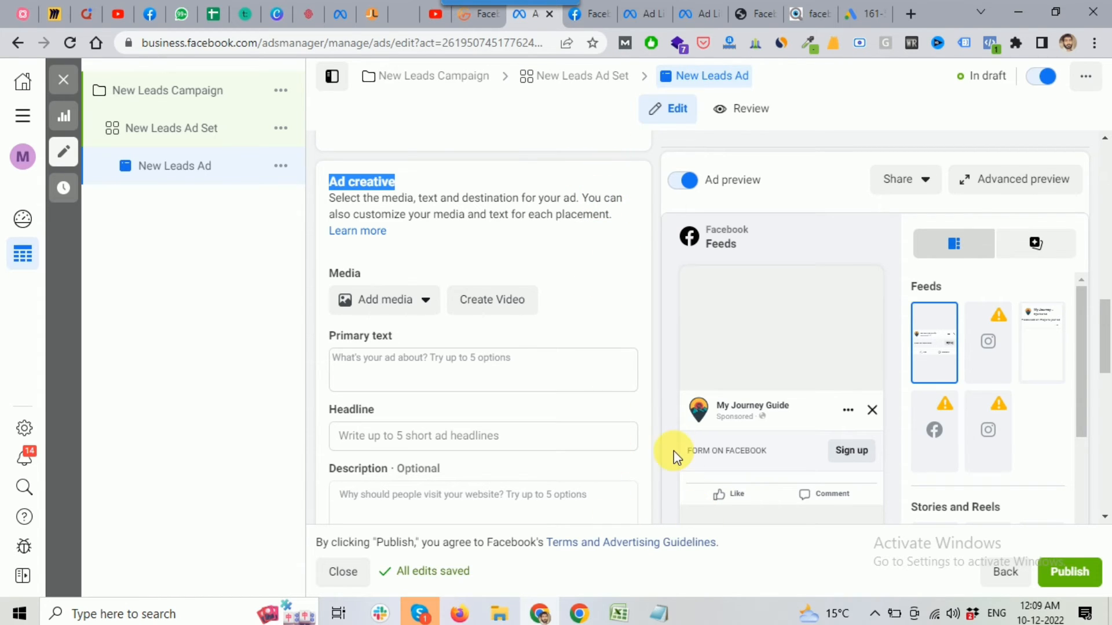
left_click(656, 616)
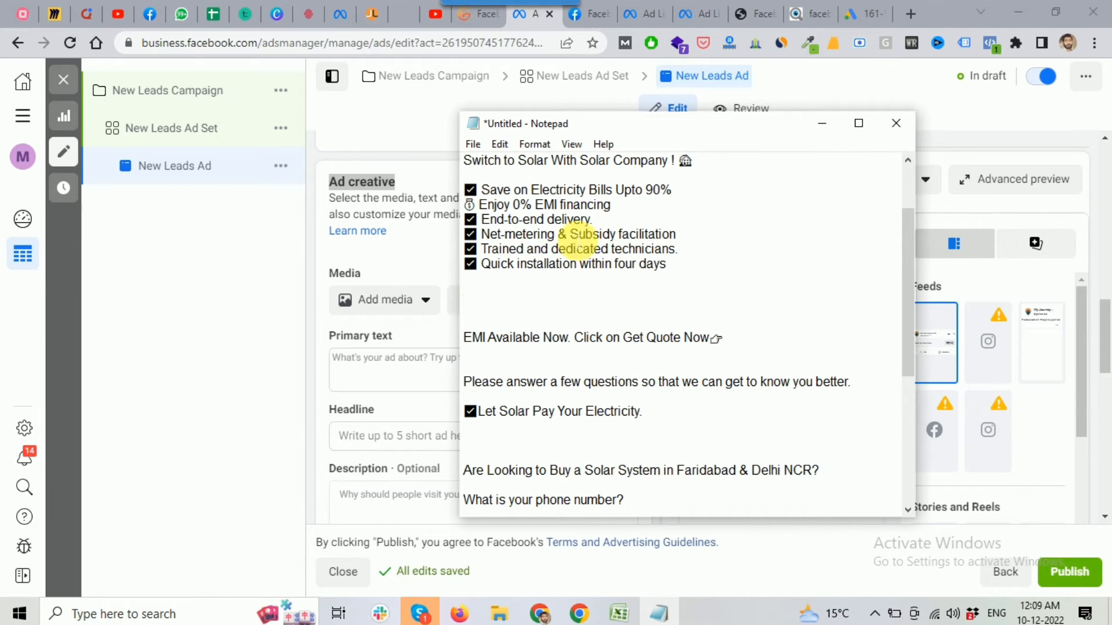
Review the drafted solar ad copy in Notepad and the new lead ad's identity, format and multi-advertiser settings
left_click_drag(483, 169, 682, 278)
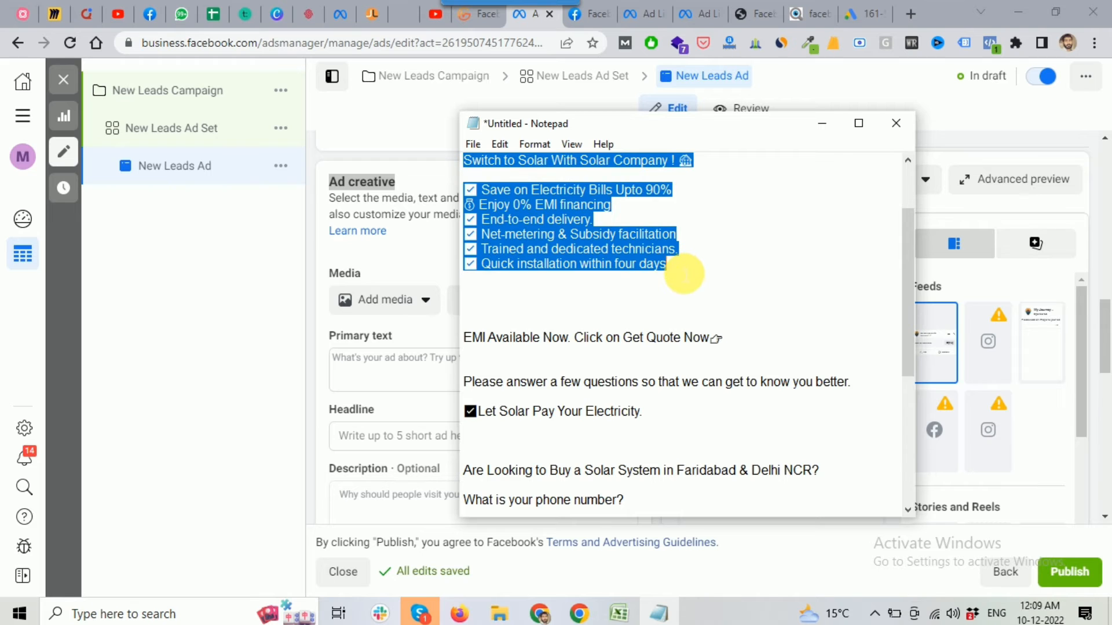
left_click_drag(472, 343, 732, 346)
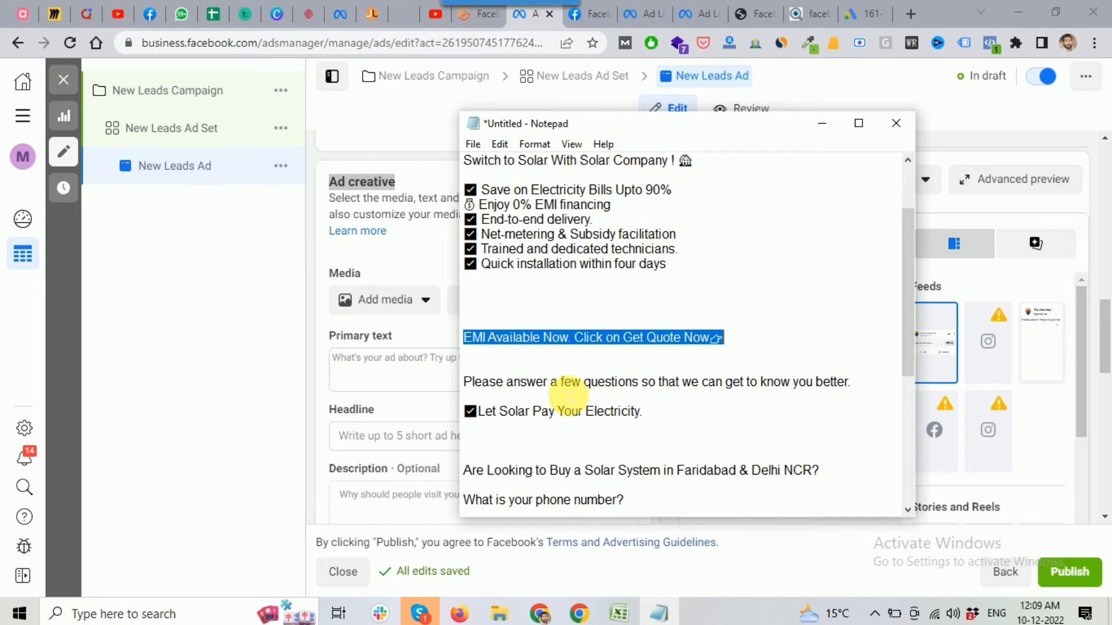
left_click(429, 331)
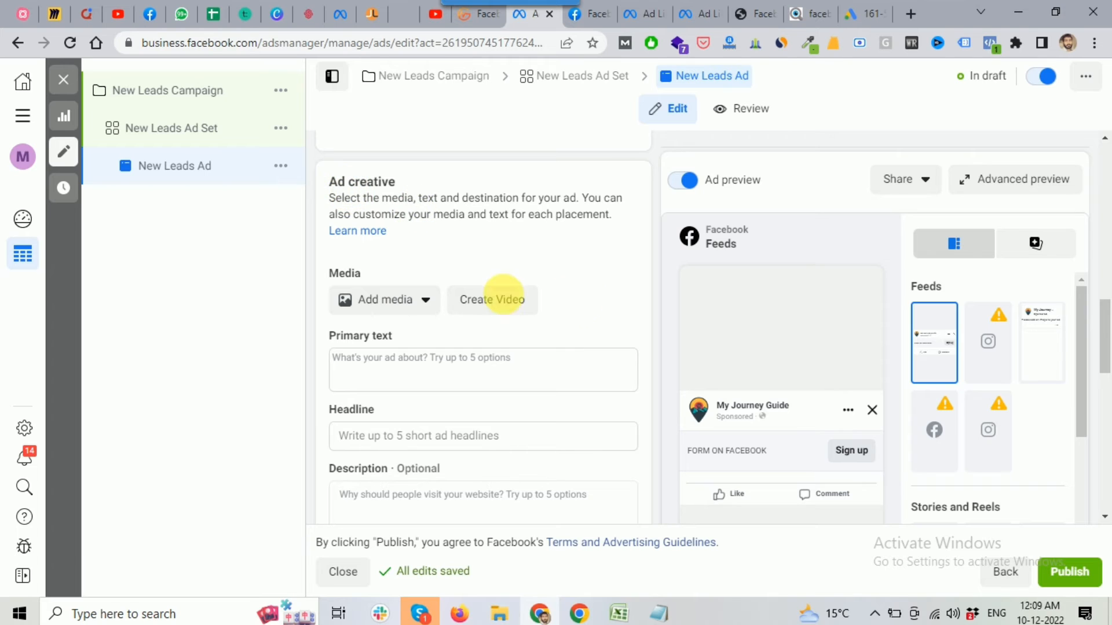
scroll(471, 293, "up", 10)
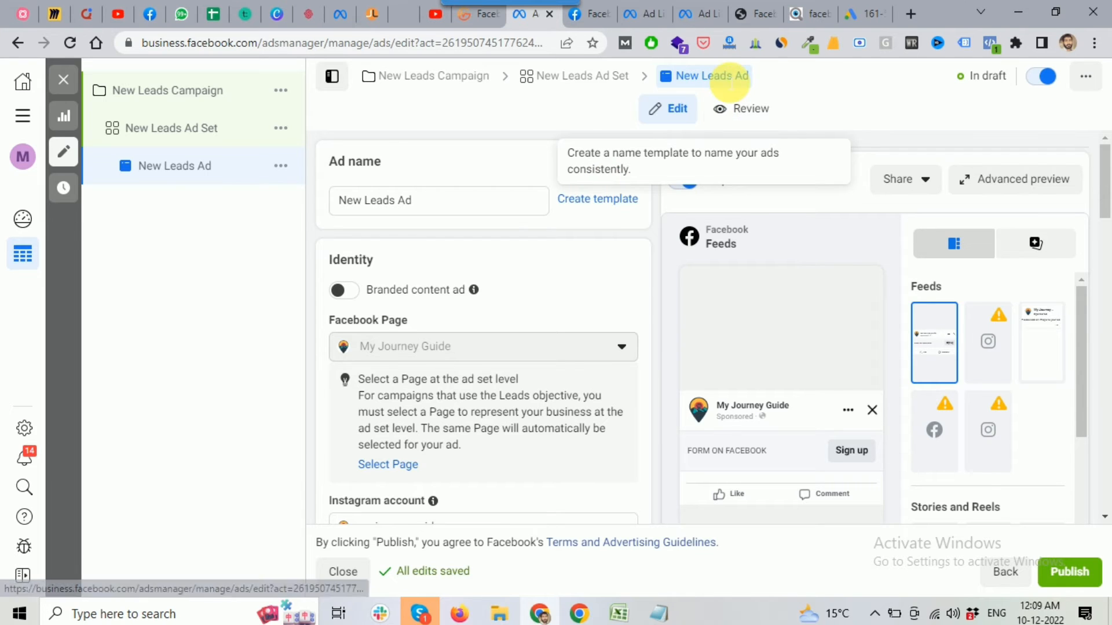
scroll(402, 281, "down", 3)
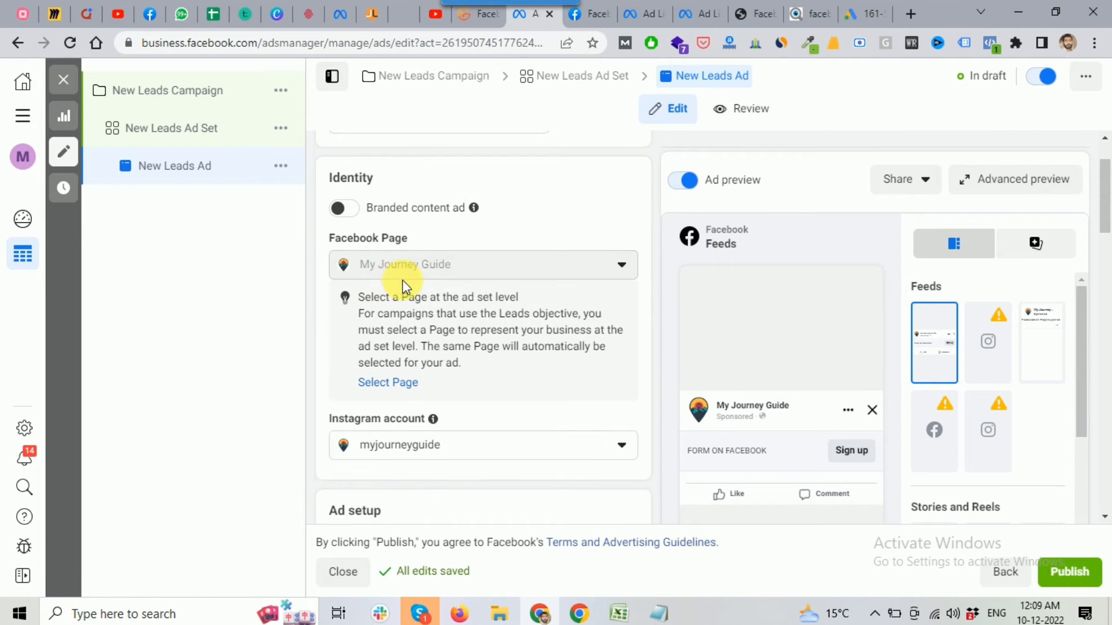
scroll(408, 362, "down", 4)
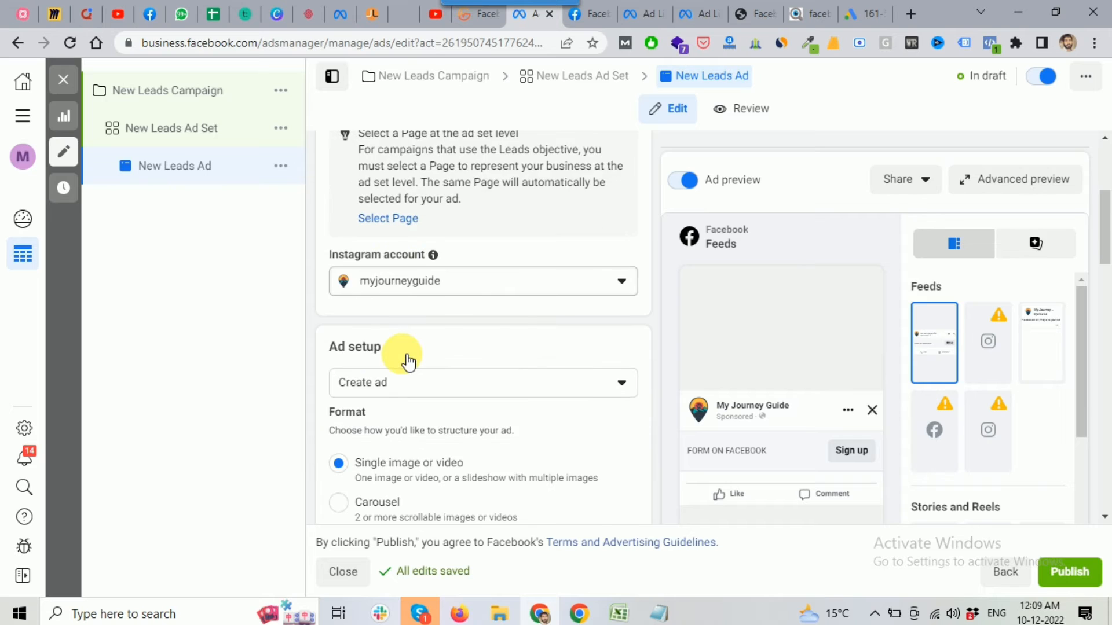
left_click_drag(328, 254, 385, 252)
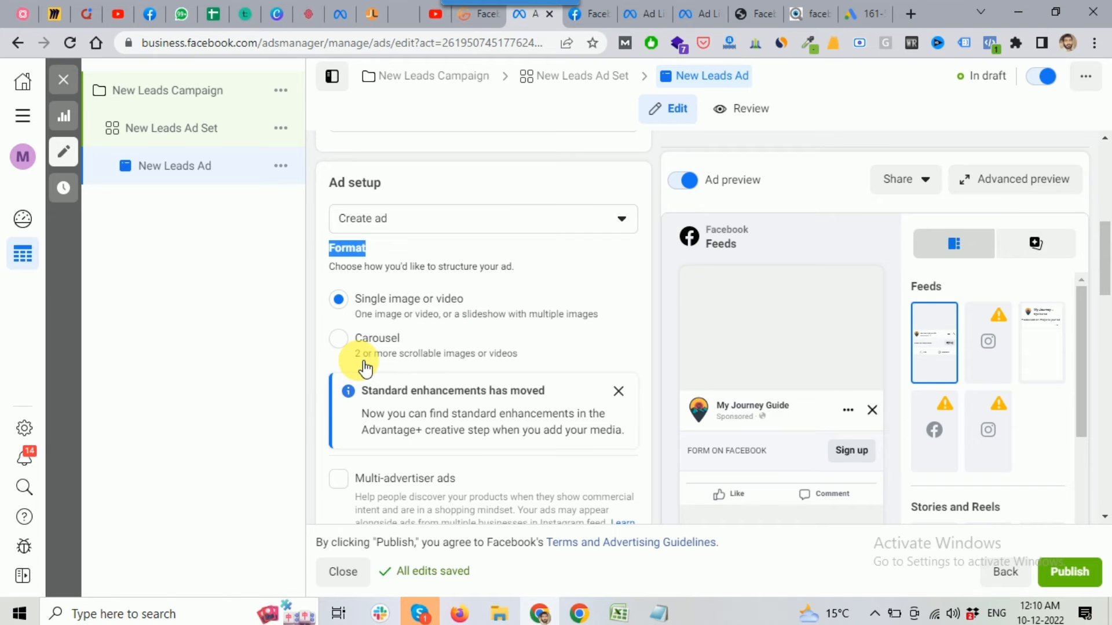
scroll(371, 354, "down", 1)
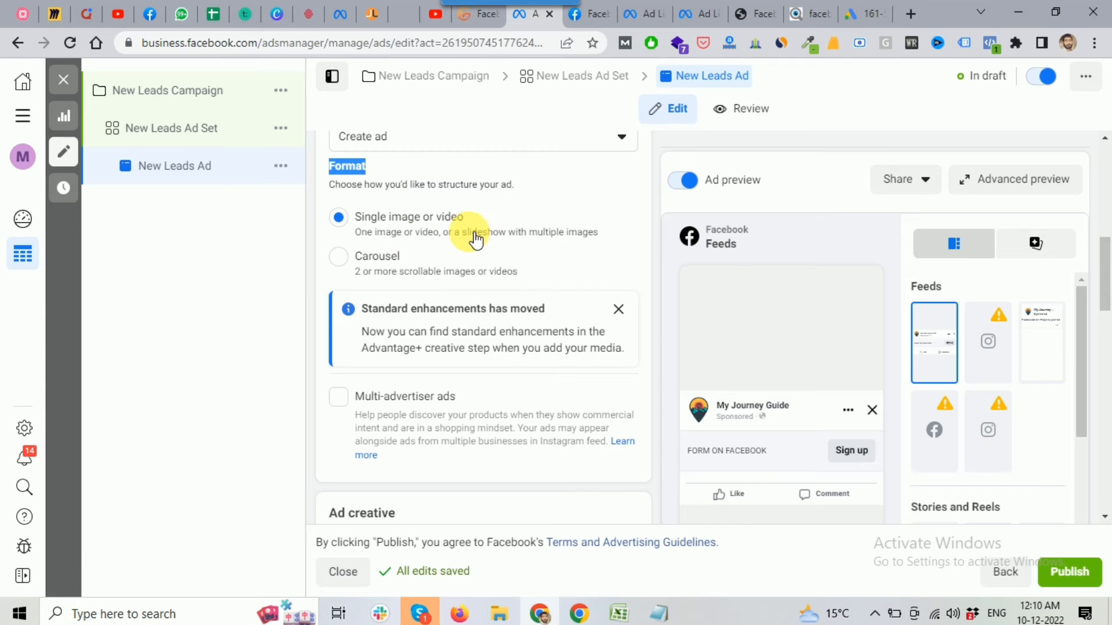
scroll(473, 238, "down", 1)
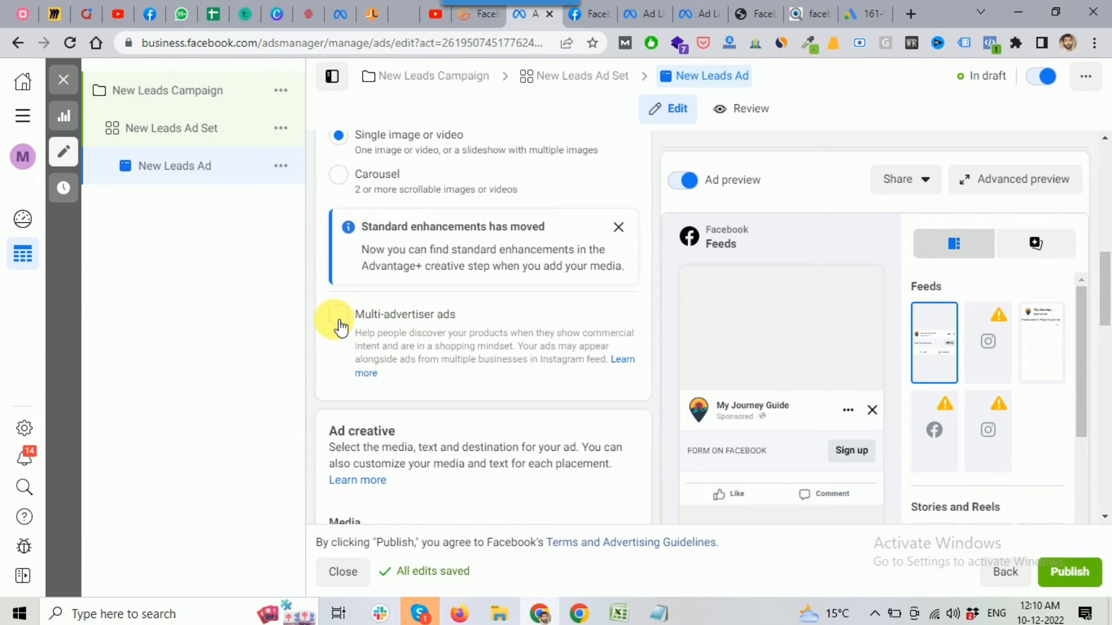
scroll(455, 335, "down", 3)
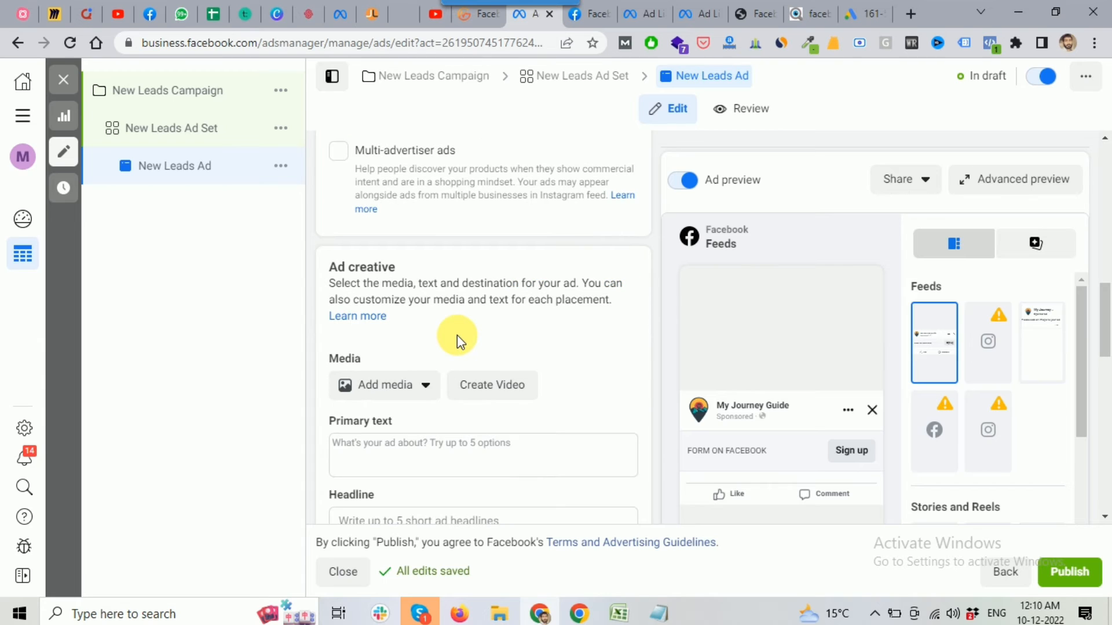
scroll(457, 335, "down", 2)
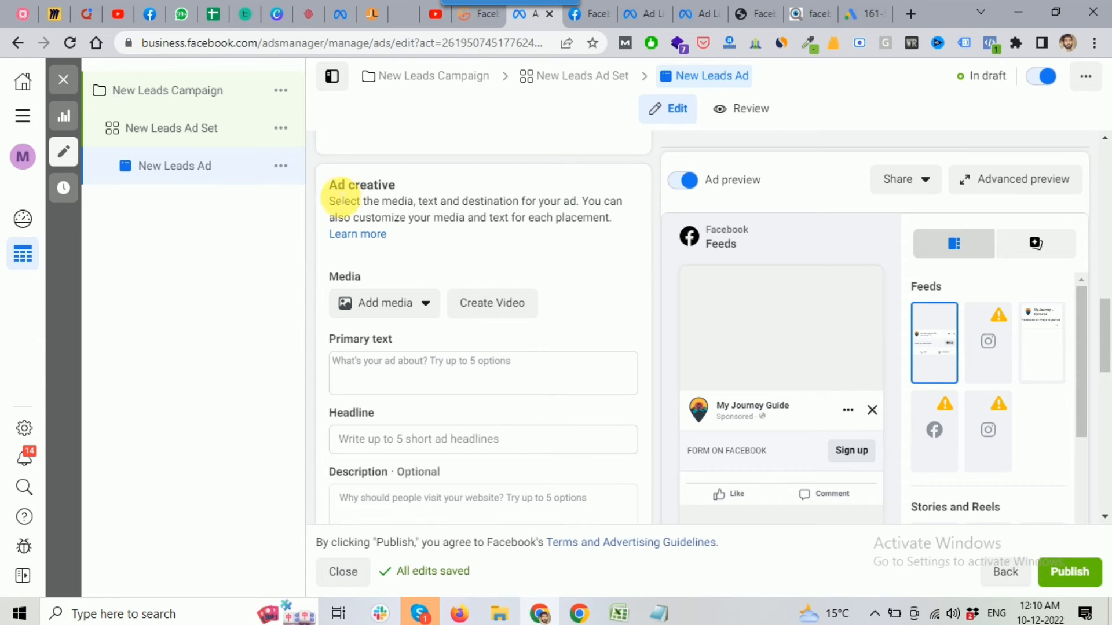
Choose the 1080 × 1080 solar dealer video from the account videos as the ad creative's media
left_click_drag(343, 199, 396, 187)
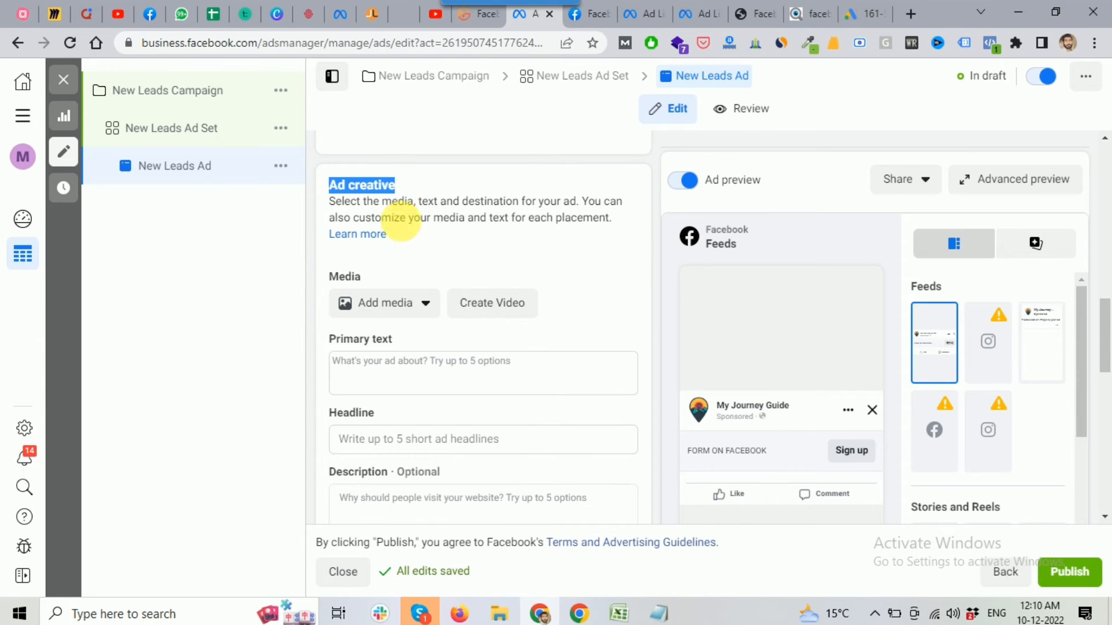
left_click(413, 312)
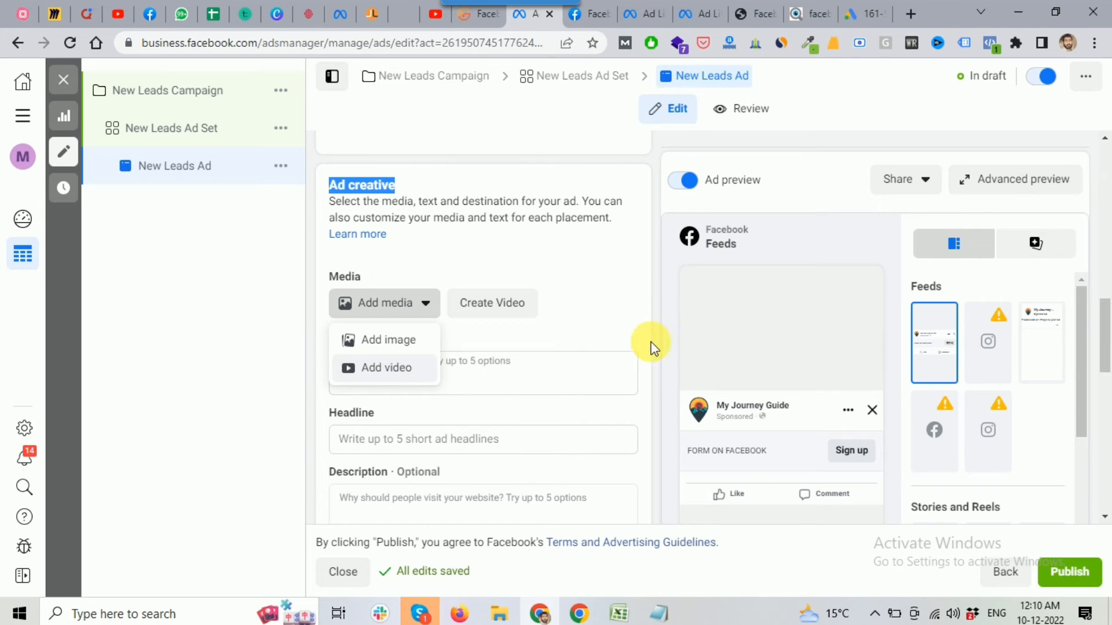
left_click(633, 303)
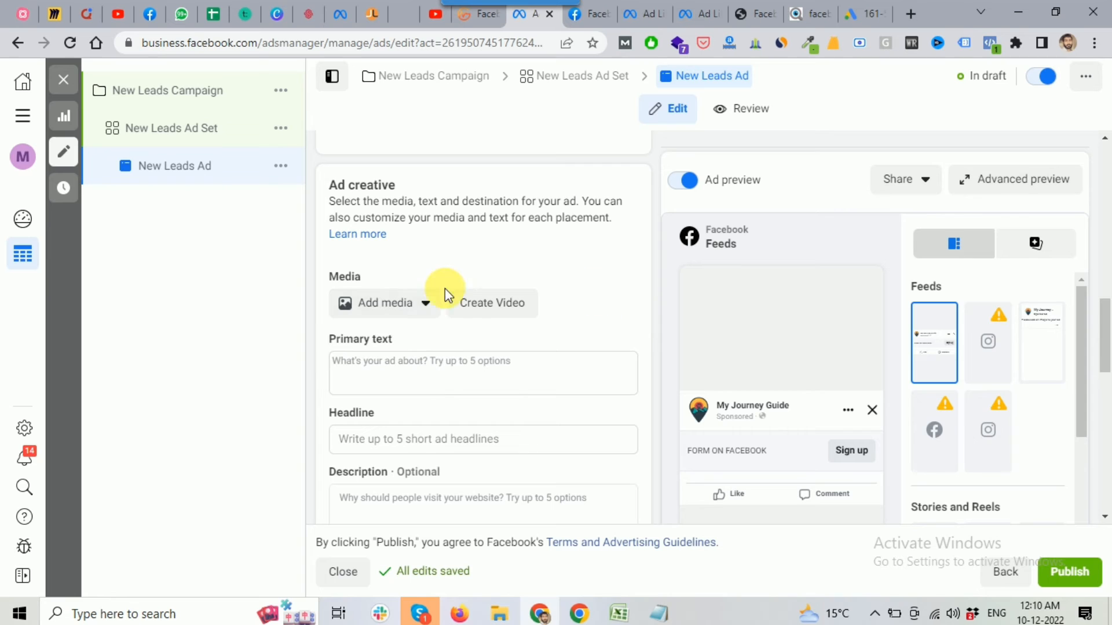
left_click(426, 307)
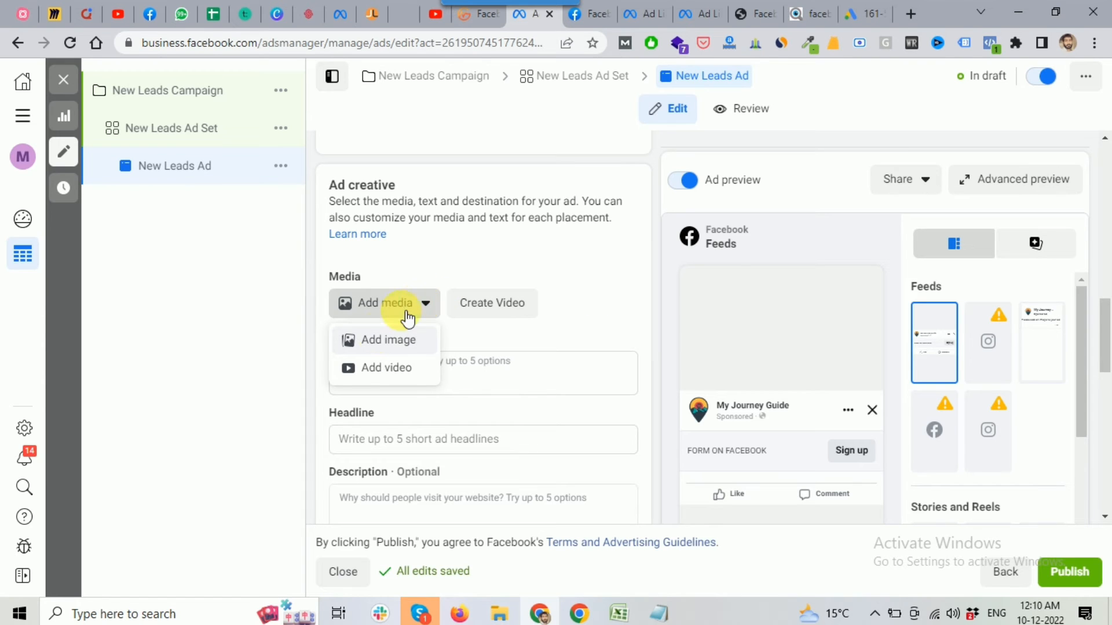
left_click(379, 368)
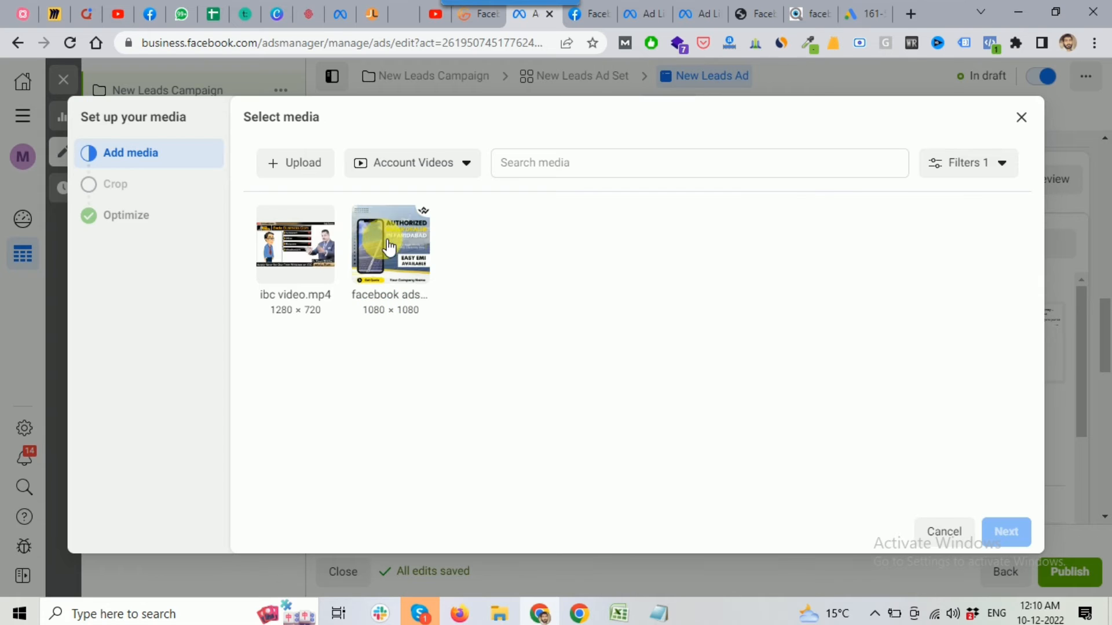
left_click(396, 243)
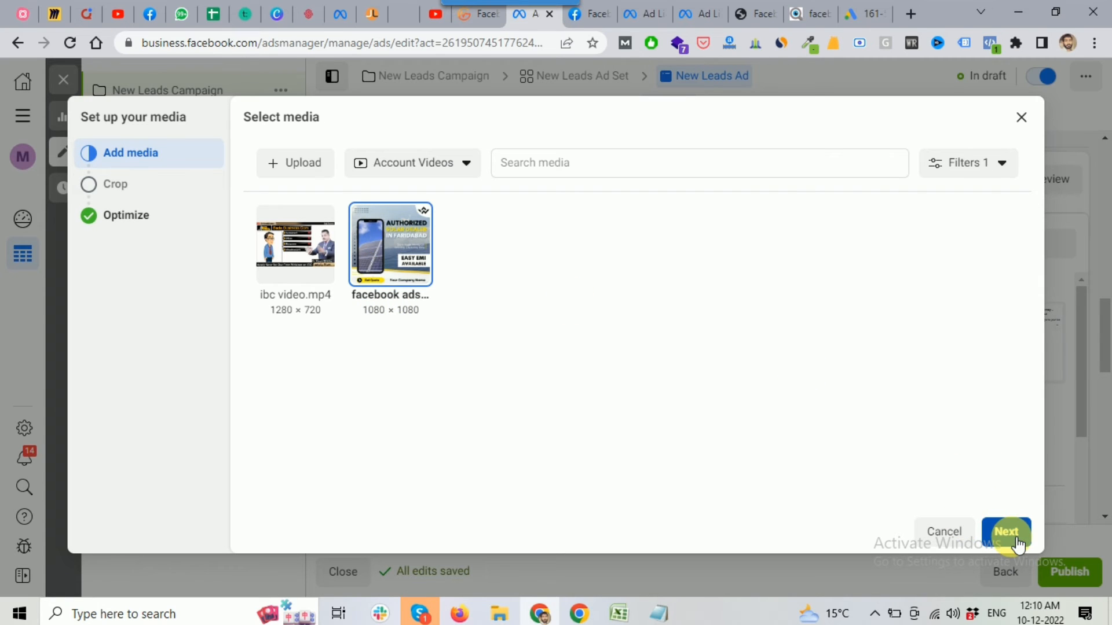
left_click(1008, 533)
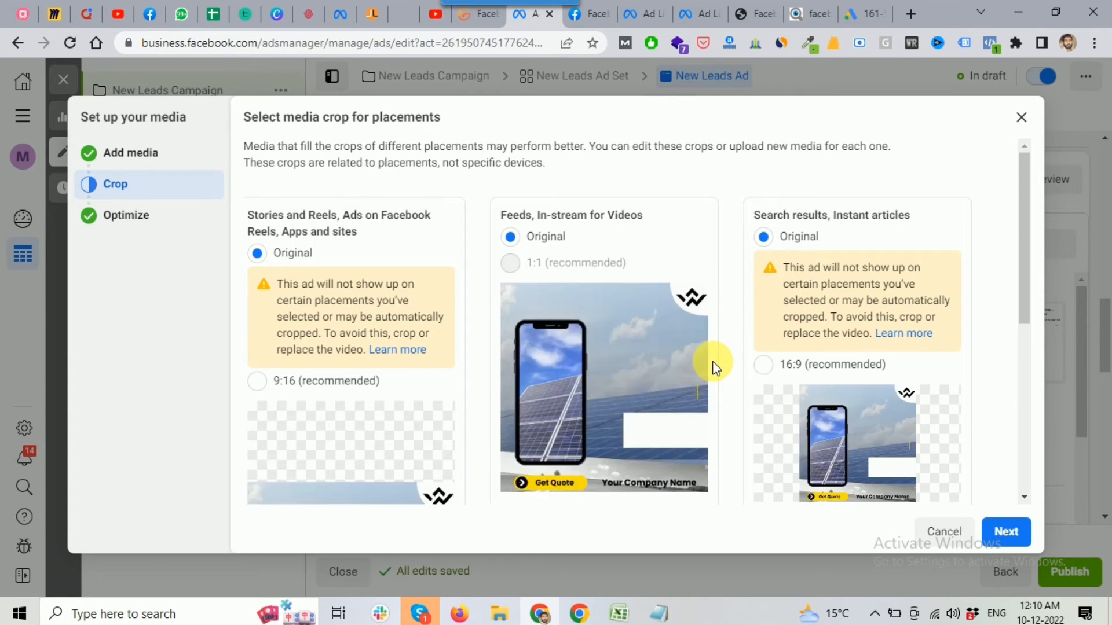
Examine the video crops offered for the Stories and Reels, Feeds and Search results placements
scroll(716, 364, "down", 2)
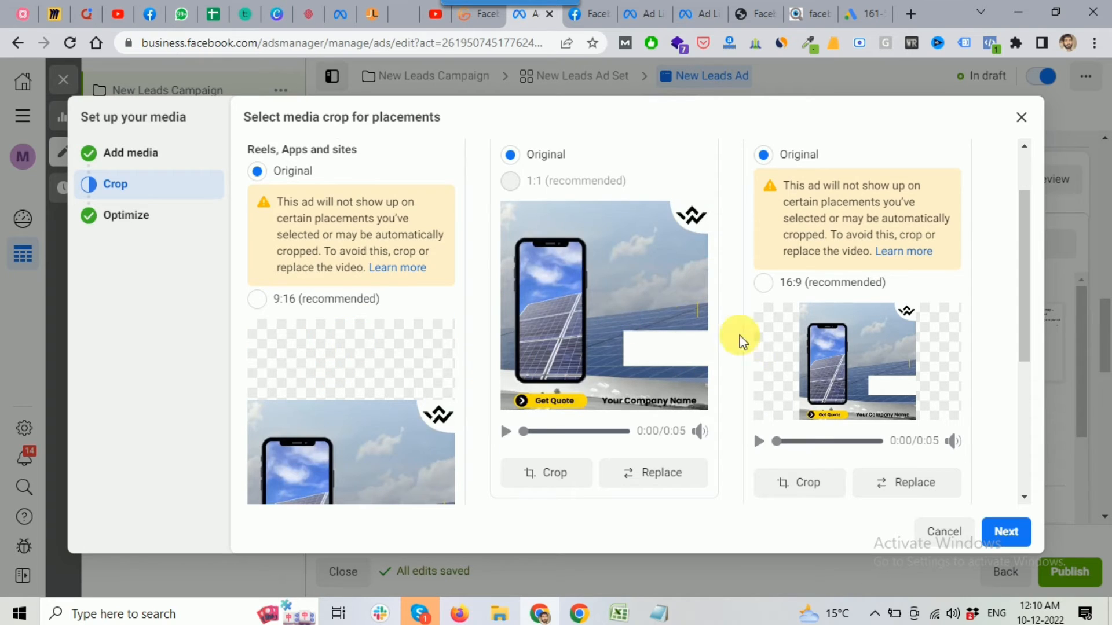
scroll(365, 366, "down", 1)
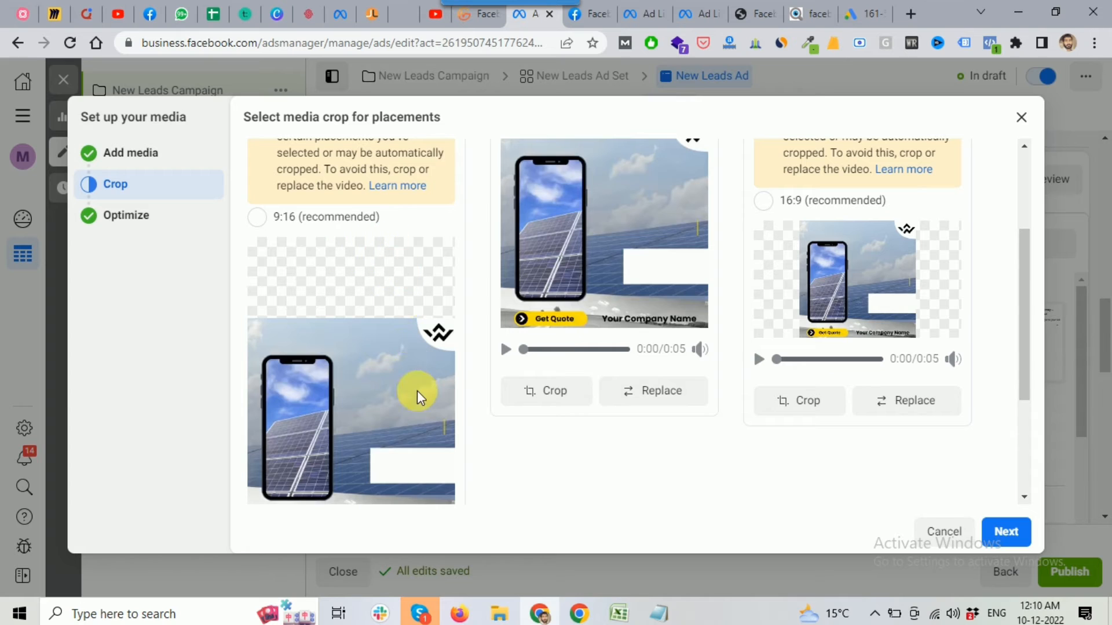
scroll(401, 333, "down", 1)
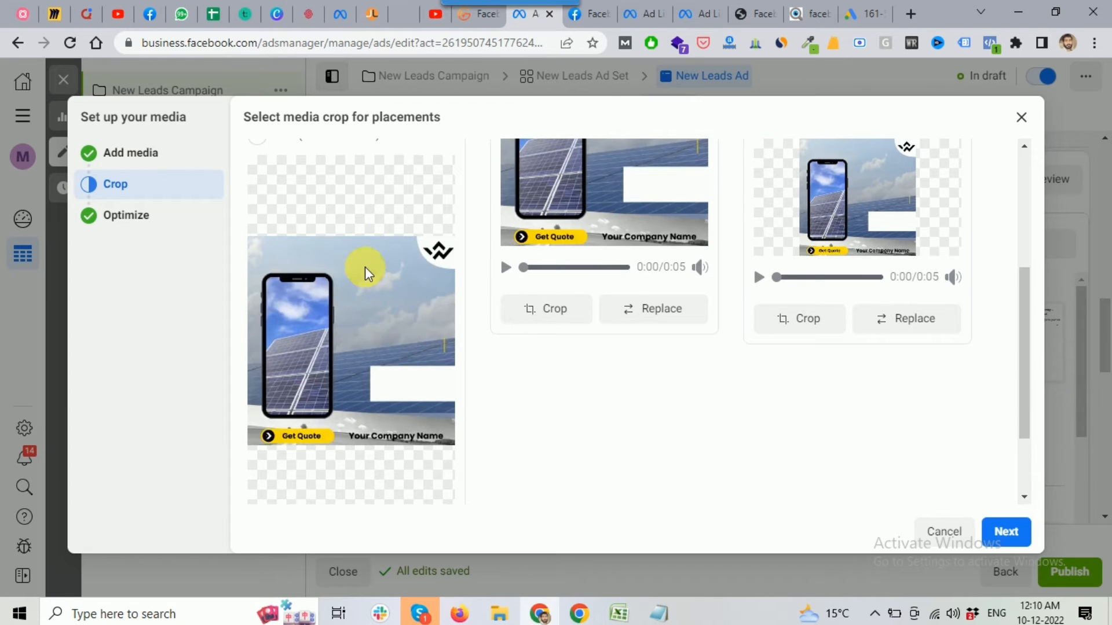
scroll(387, 304, "up", 2)
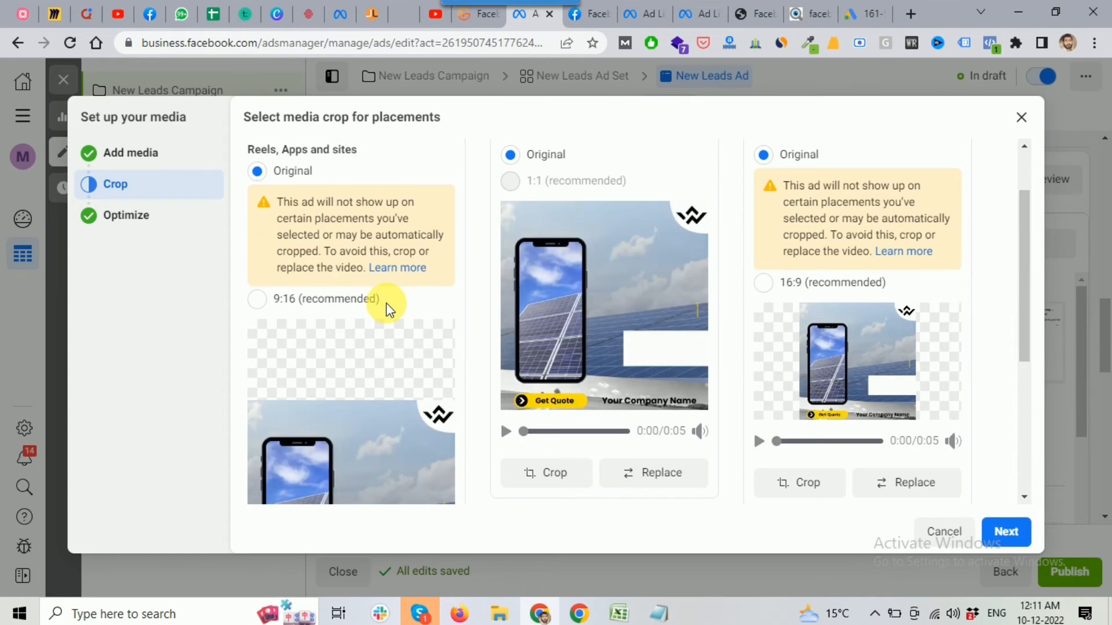
scroll(392, 311, "up", 1)
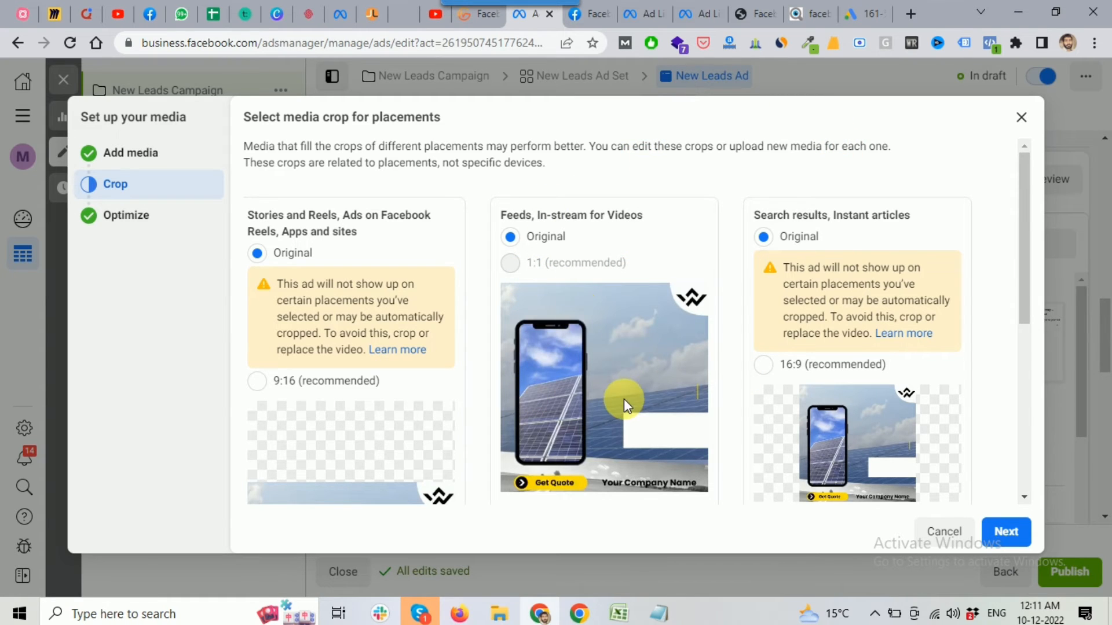
scroll(623, 418, "down", 1)
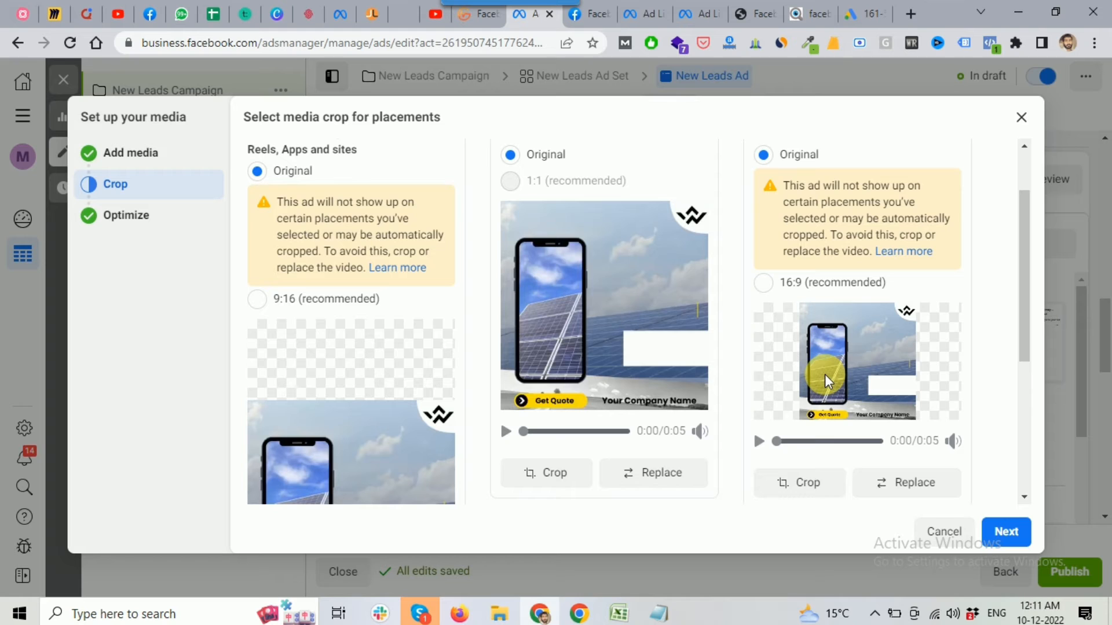
scroll(690, 350, "up", 1)
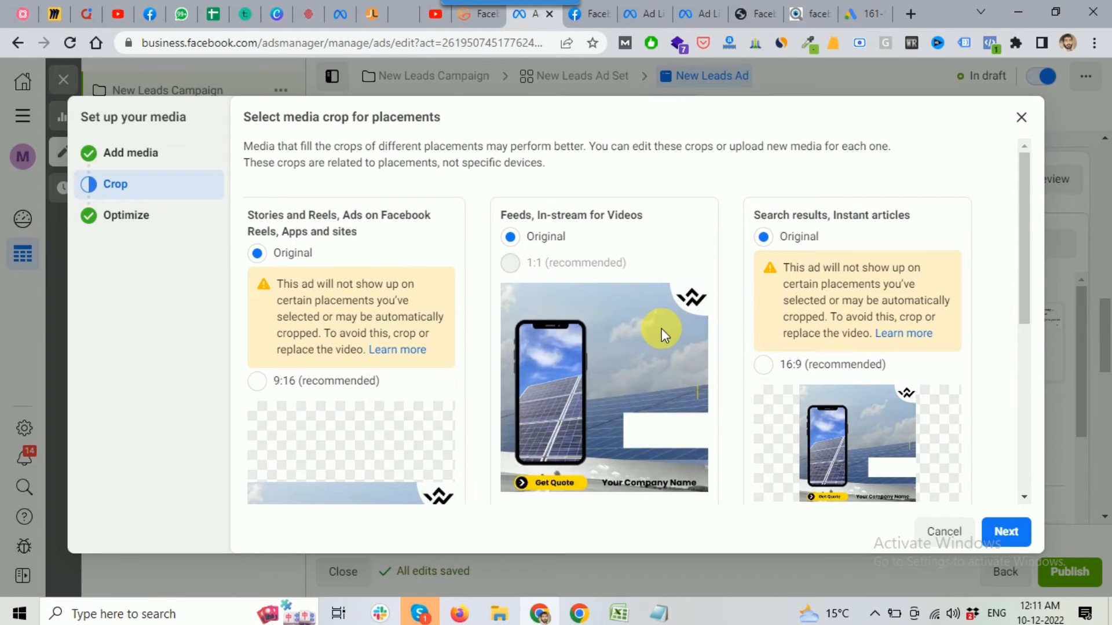
scroll(661, 328, "down", 1)
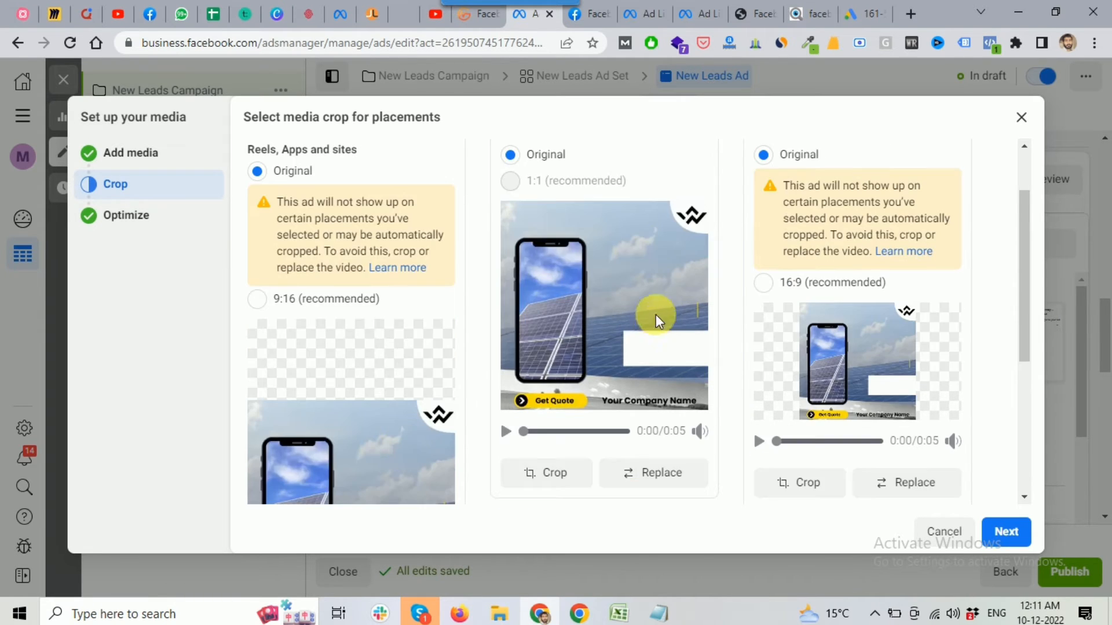
Accept the original crops for all placements and finish the media setup with standard enhancements left on
left_click(1008, 532)
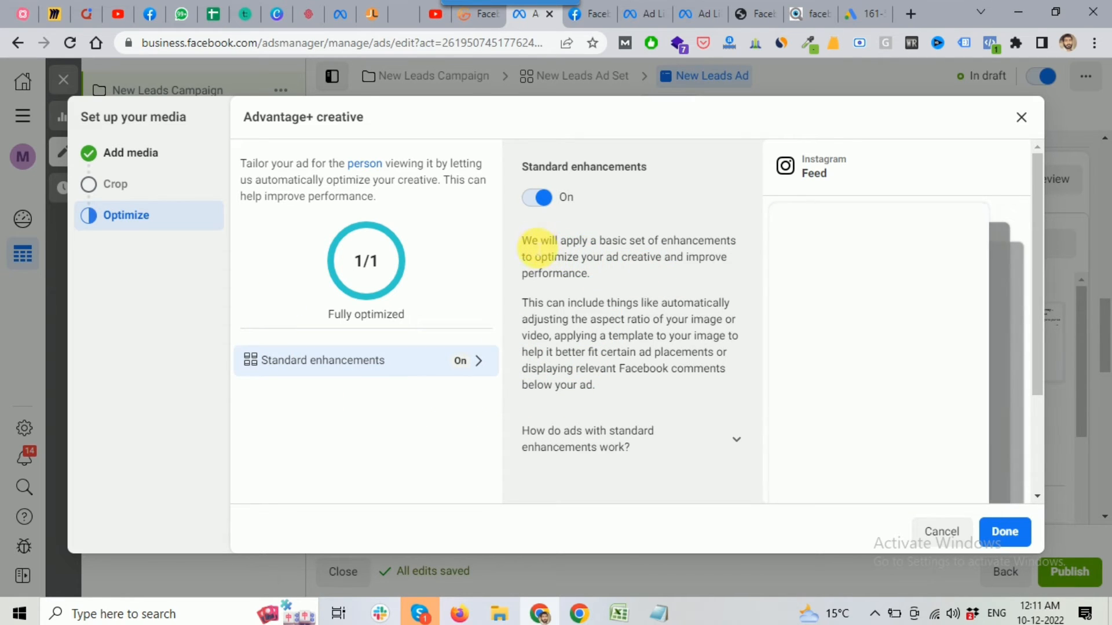
triple_click(641, 395)
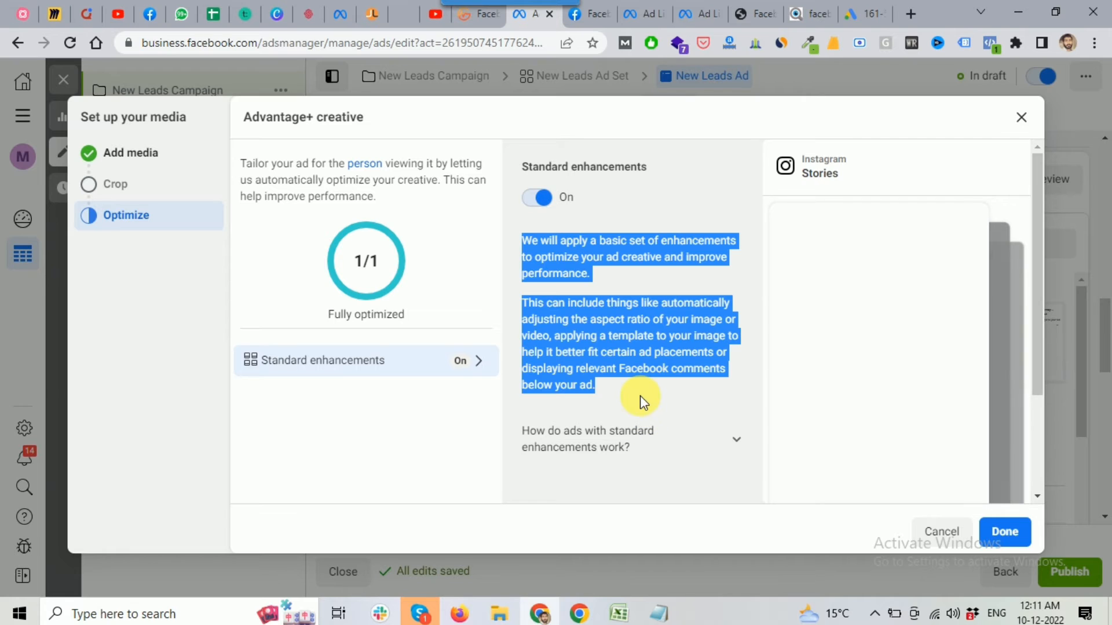
left_click(735, 447)
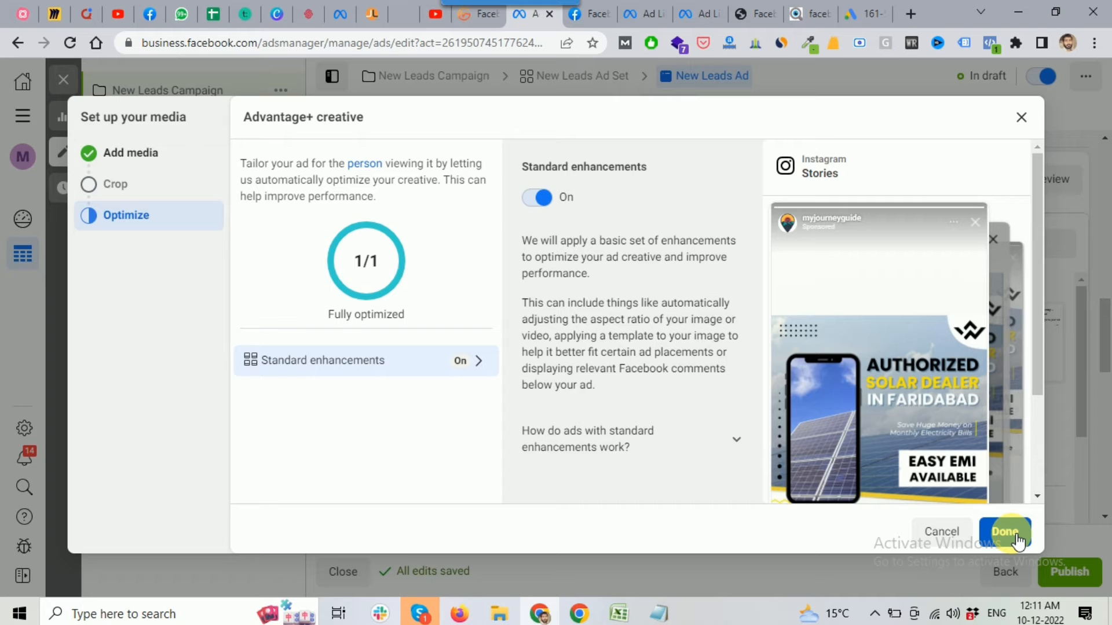
left_click(1011, 534)
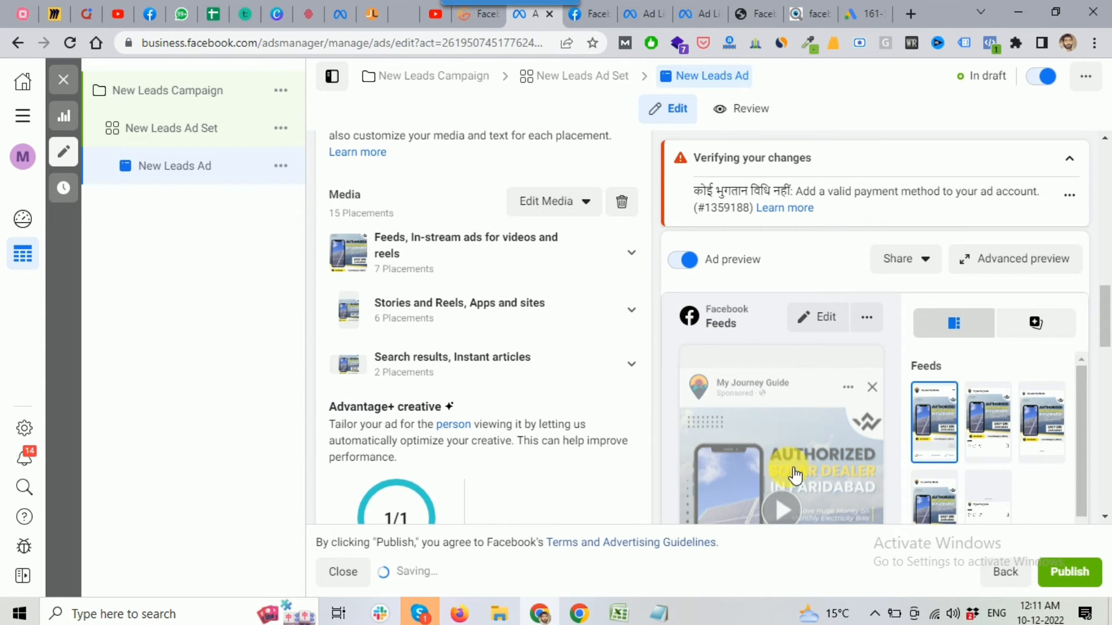
Copy the Notepad draft from "Switch to Solar With Solar Company !" through "Quick installation within four days" into the ad's primary text
scroll(514, 390, "down", 5)
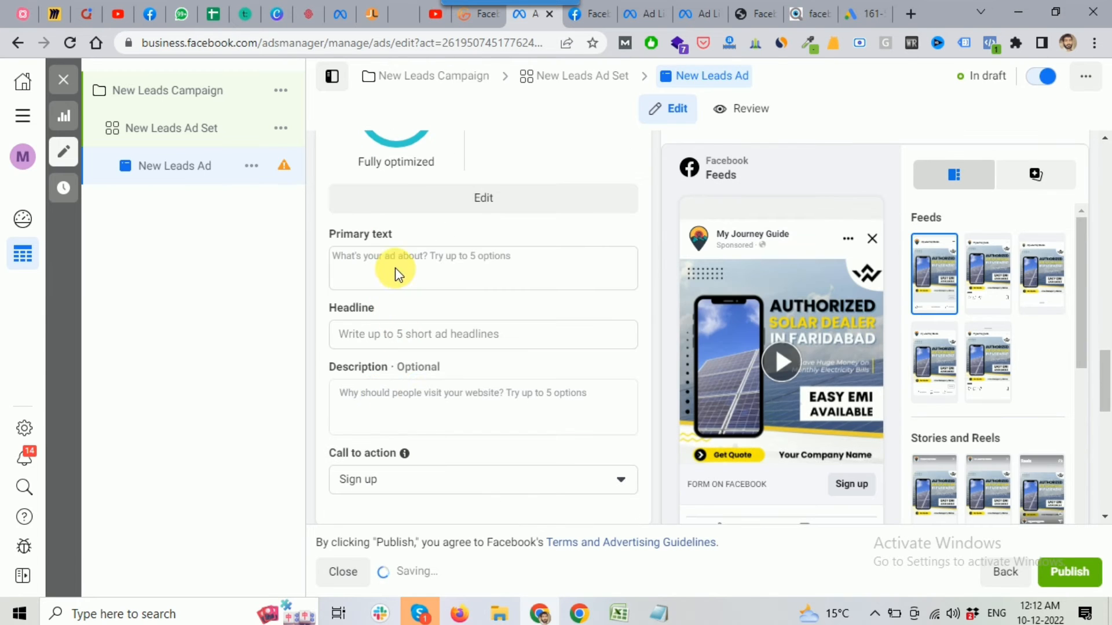
left_click(402, 274)
left_click(659, 614)
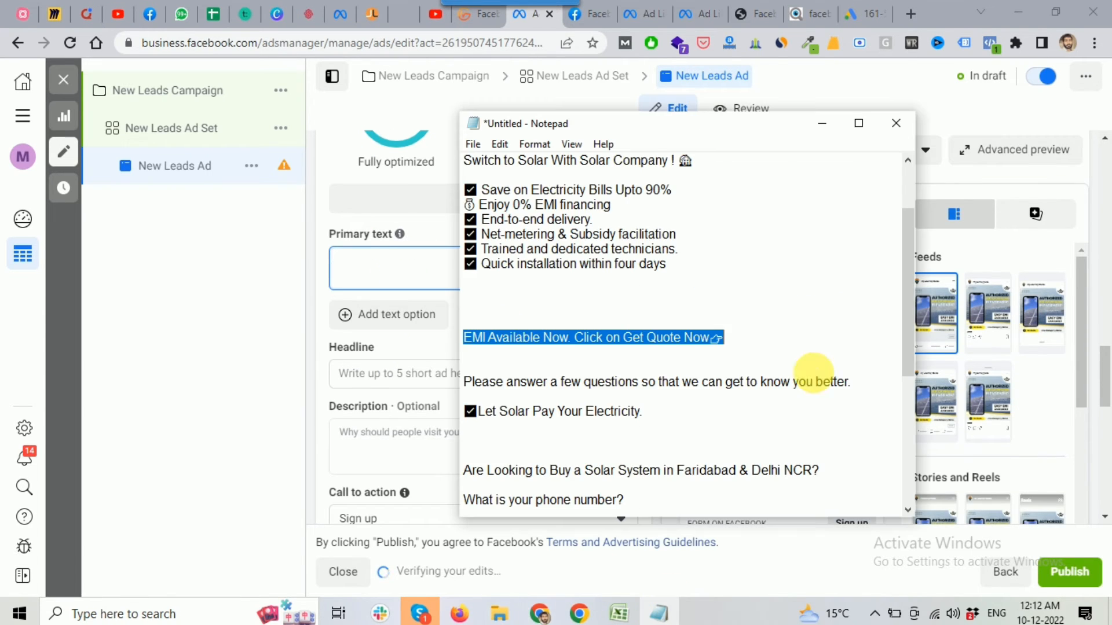
left_click(697, 257)
left_click_drag(681, 272, 467, 168)
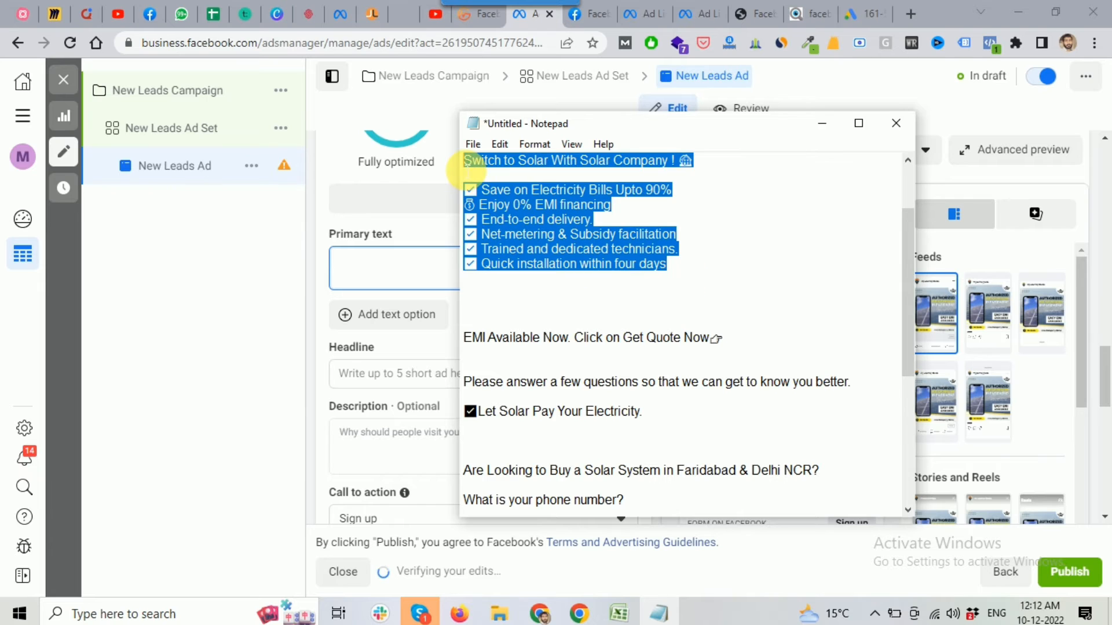
left_click(381, 269)
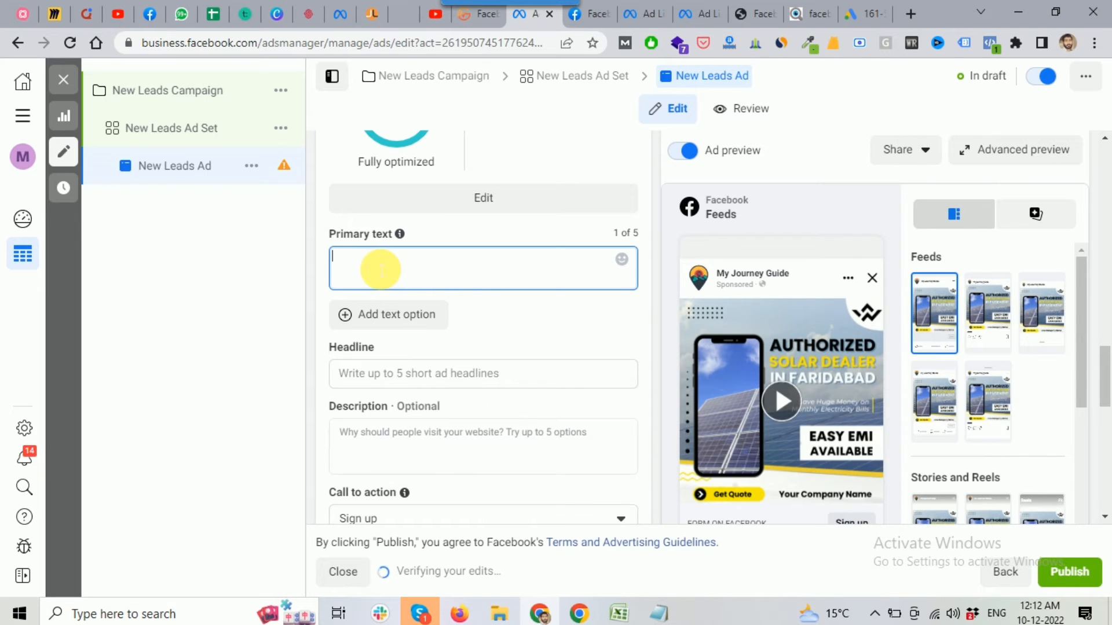
type("Switch to Solar With Solar Company ! 🏡  ✅ Save on Electricity Bills Upto 90% 💰 Enjoy 0% EMI financing ✅ End-to-end delivery. ✅ Net-metering & Subsidy facilitation ✅ Trained and dedicated technicians. ✅ Quick installation within four days")
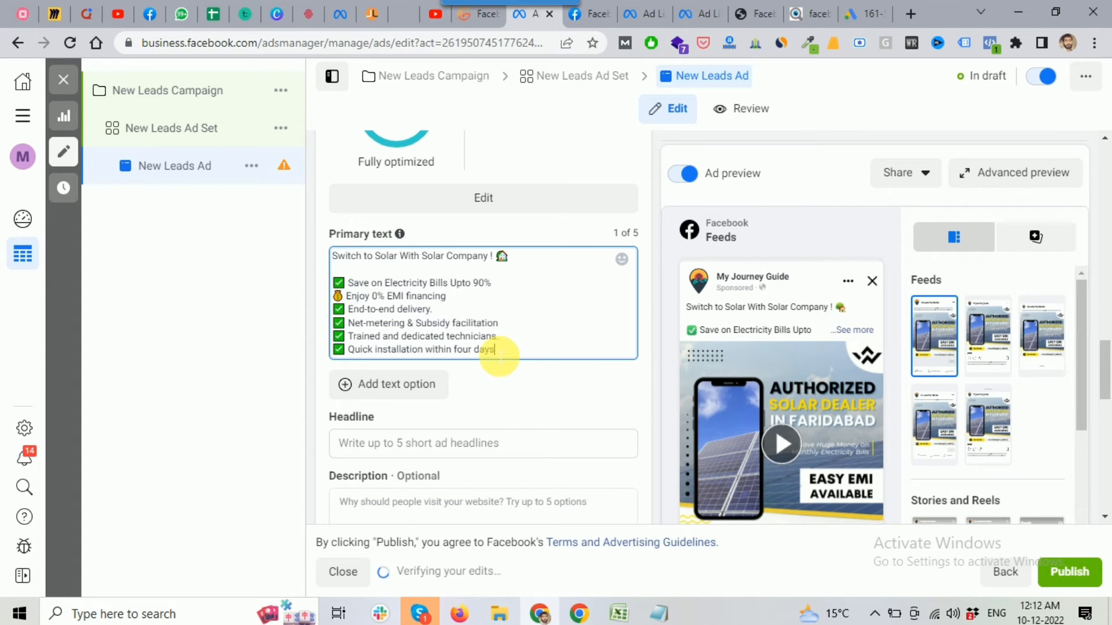
Copy "EMI Available Now. Click on Get Quote Now👉" from the Notepad draft into the ad's headline
scroll(538, 364, "down", 1)
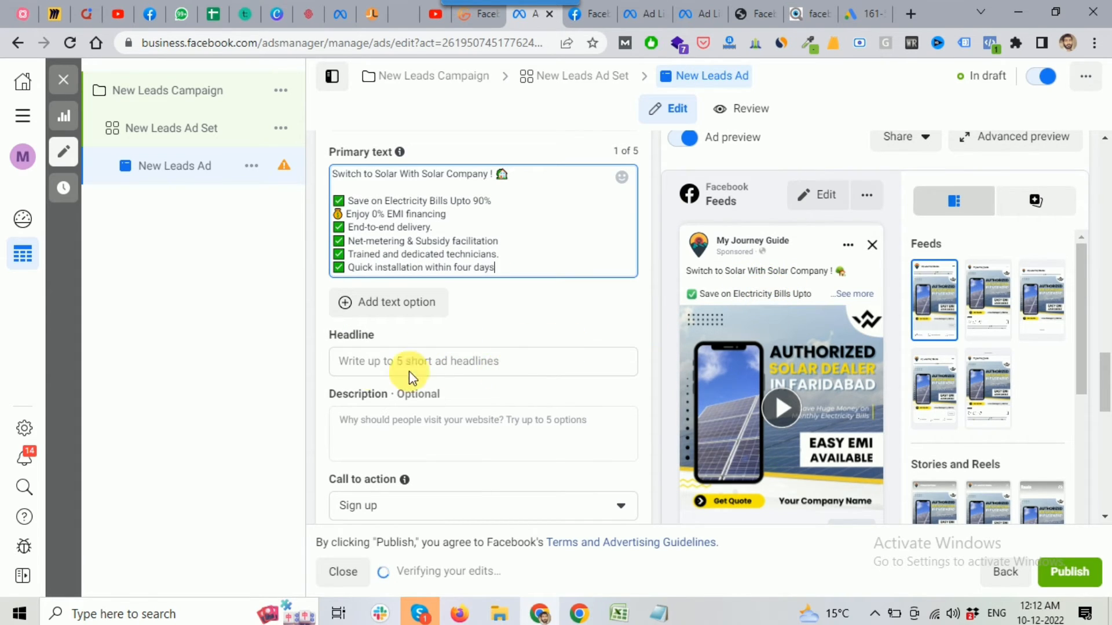
left_click(388, 362)
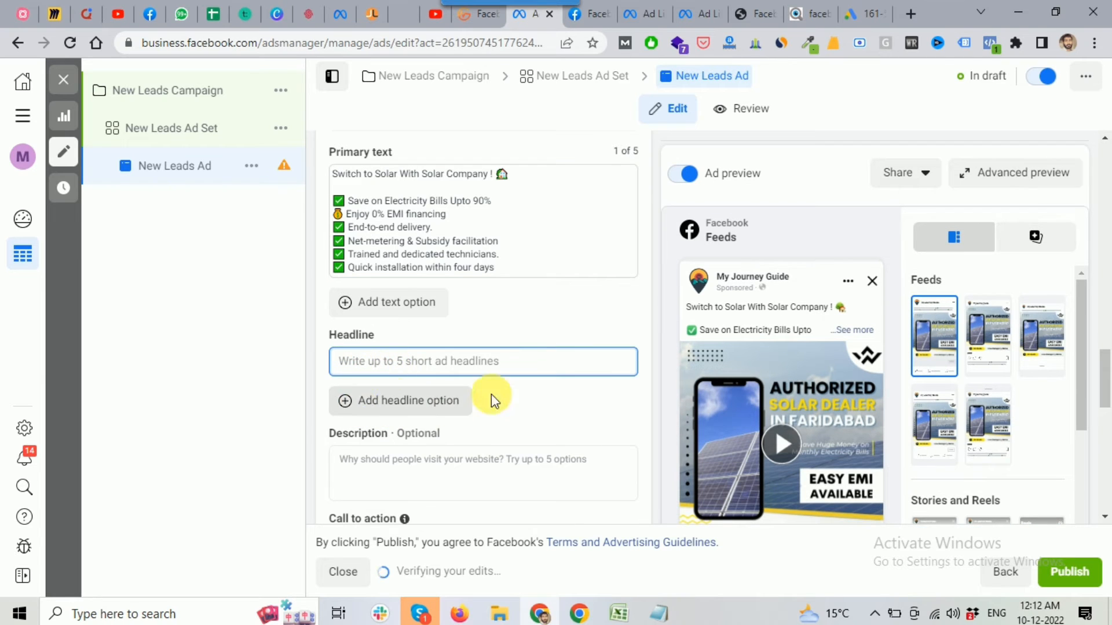
scroll(834, 454, "down", 1)
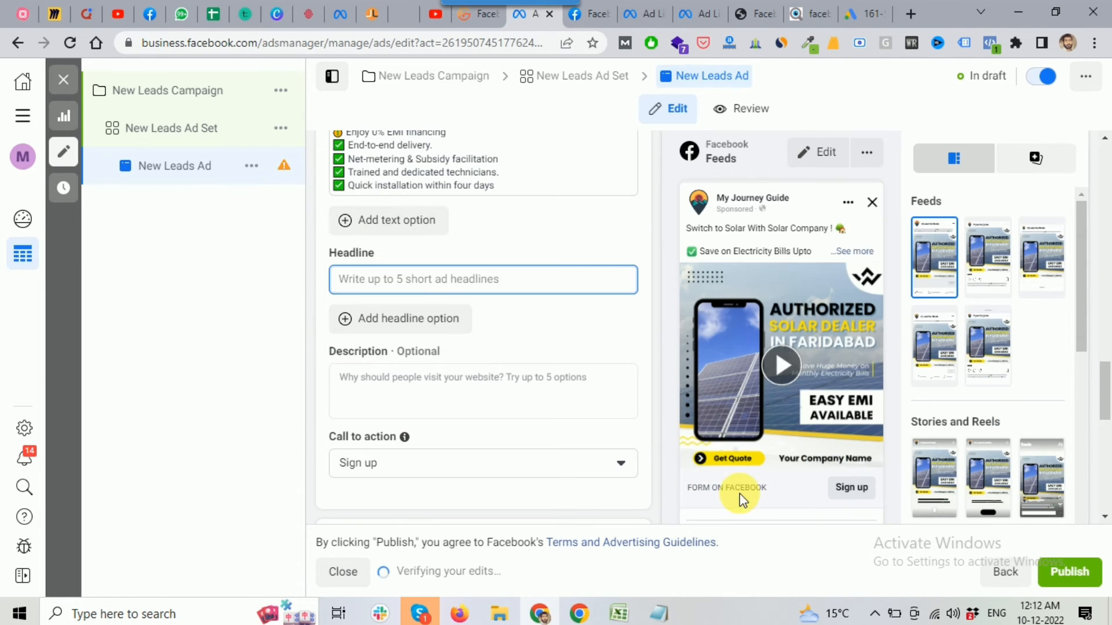
left_click(659, 612)
left_click_drag(464, 337, 731, 346)
key("ctrl+c")
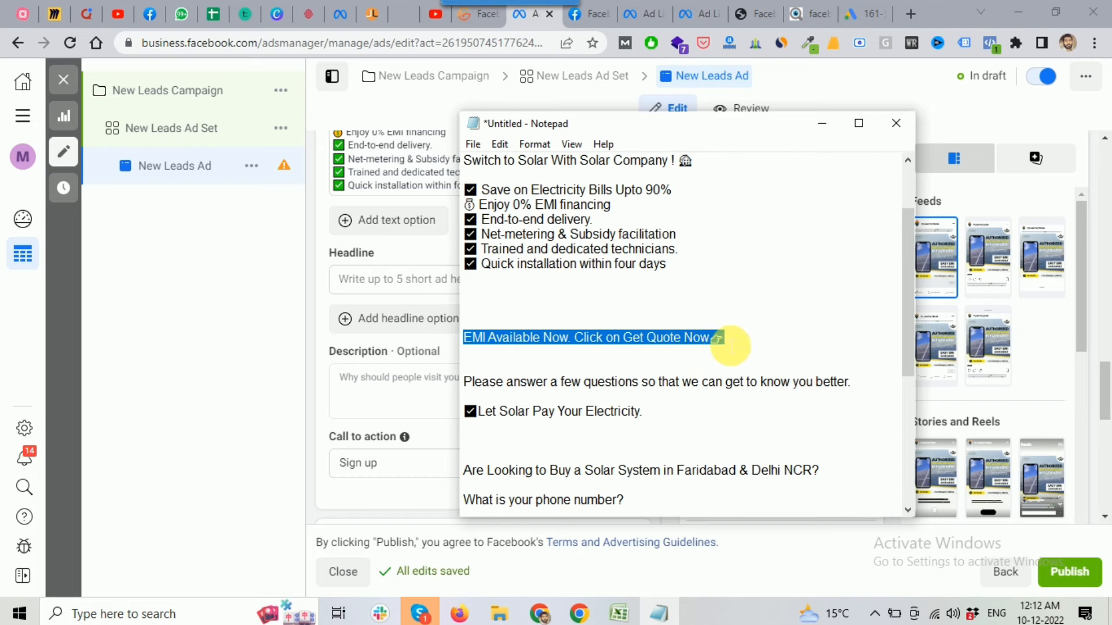
left_click(375, 283)
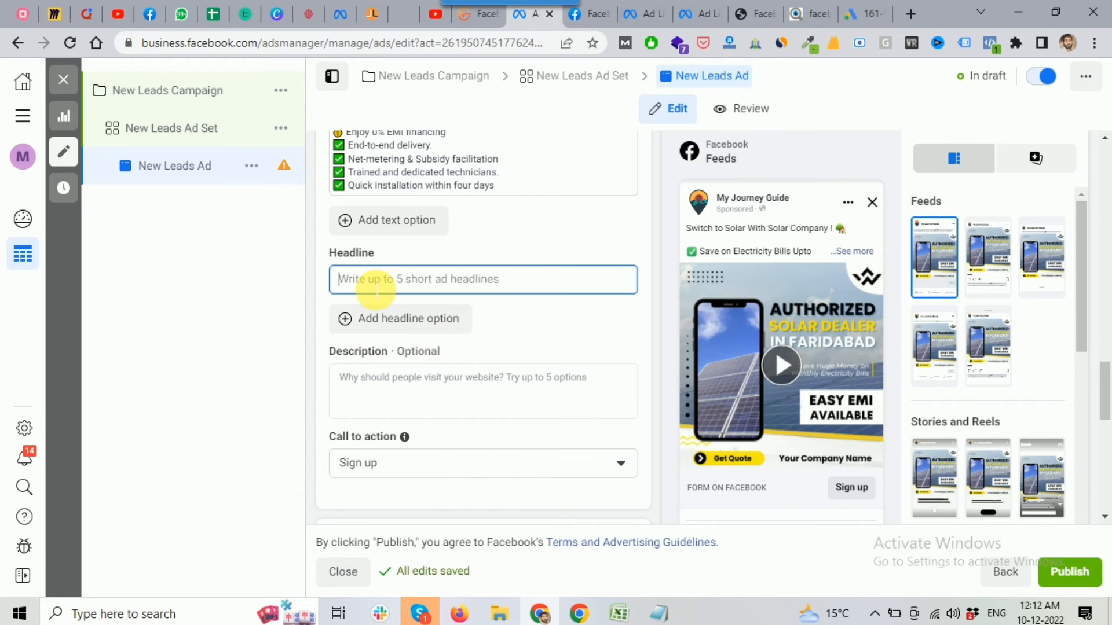
key("ctrl+v")
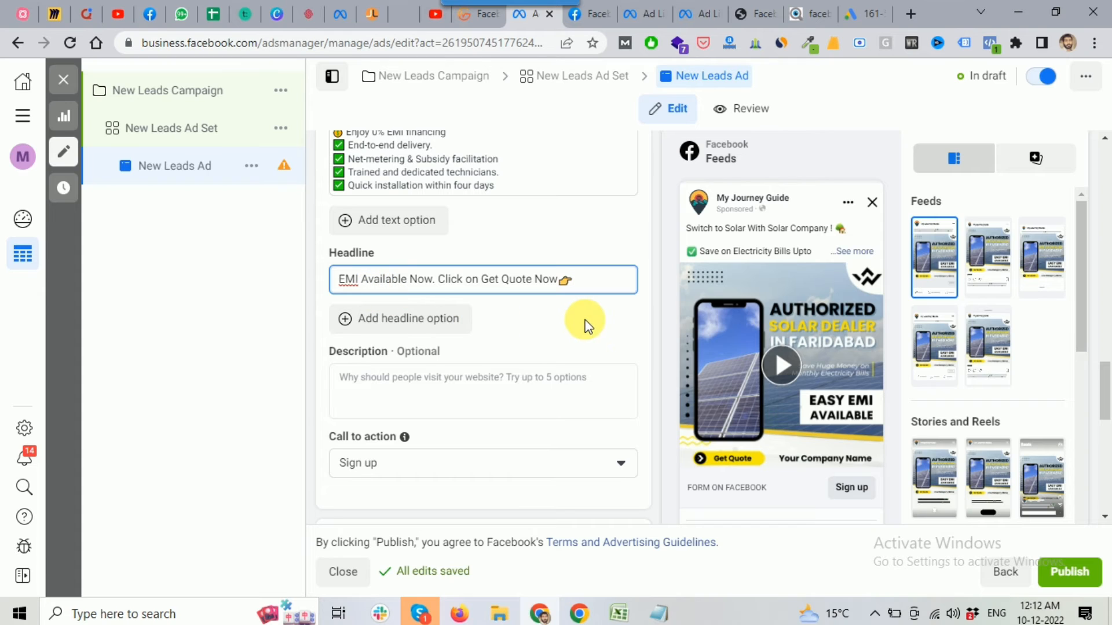
left_click(747, 498)
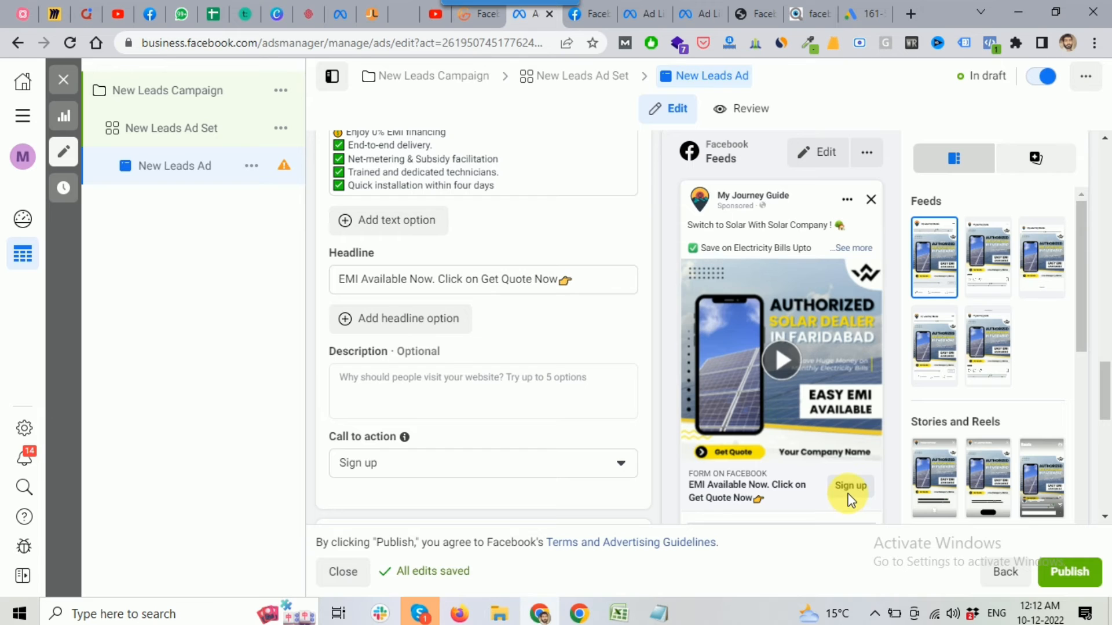
Set the ad's call to action to Get quote
scroll(453, 359, "down", 1)
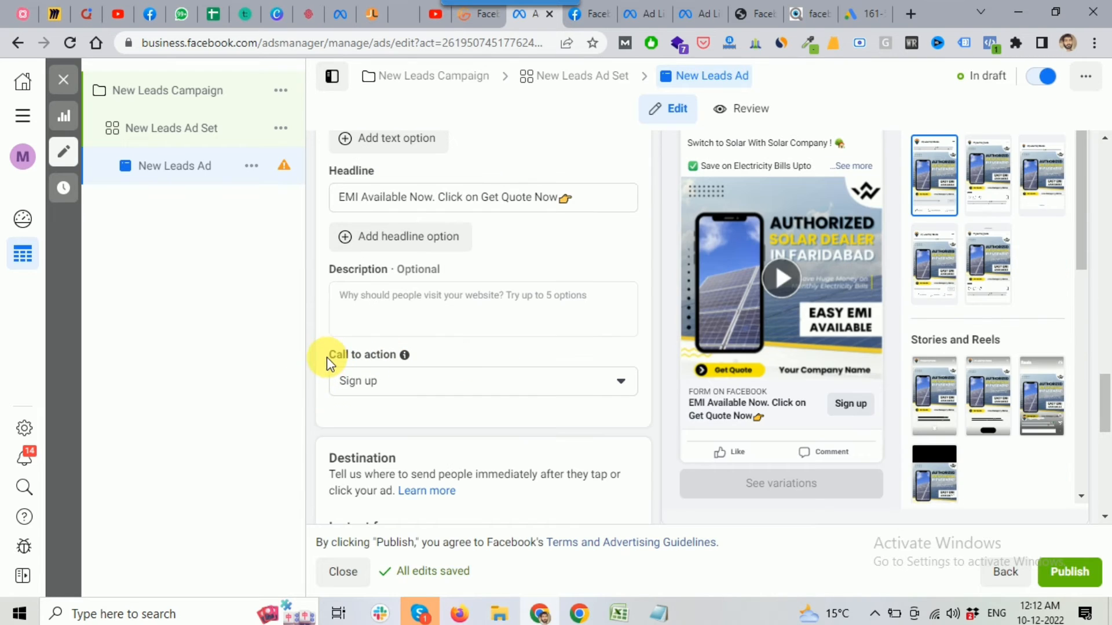
left_click(378, 382)
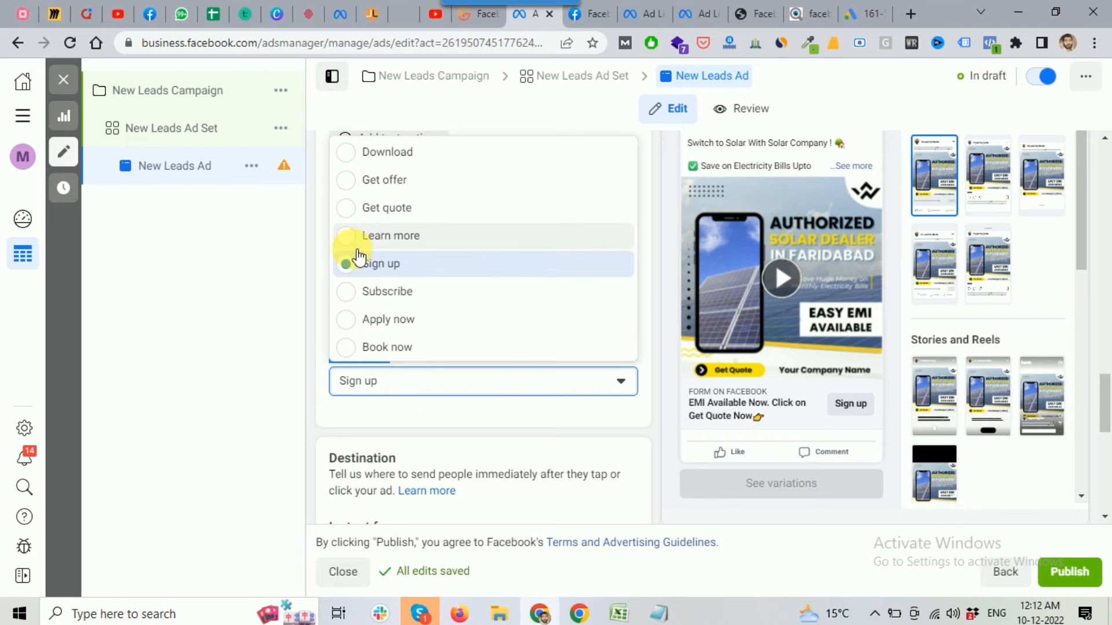
left_click(404, 214)
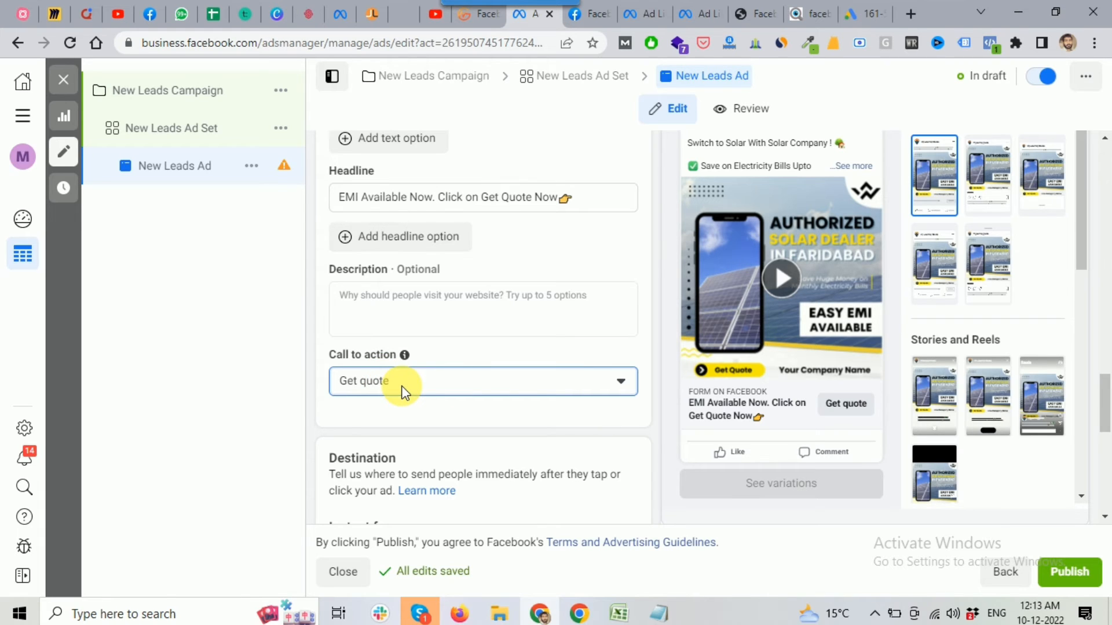
Start a new instant form for the ad's destination and name it "solar"
scroll(401, 386, "down", 3)
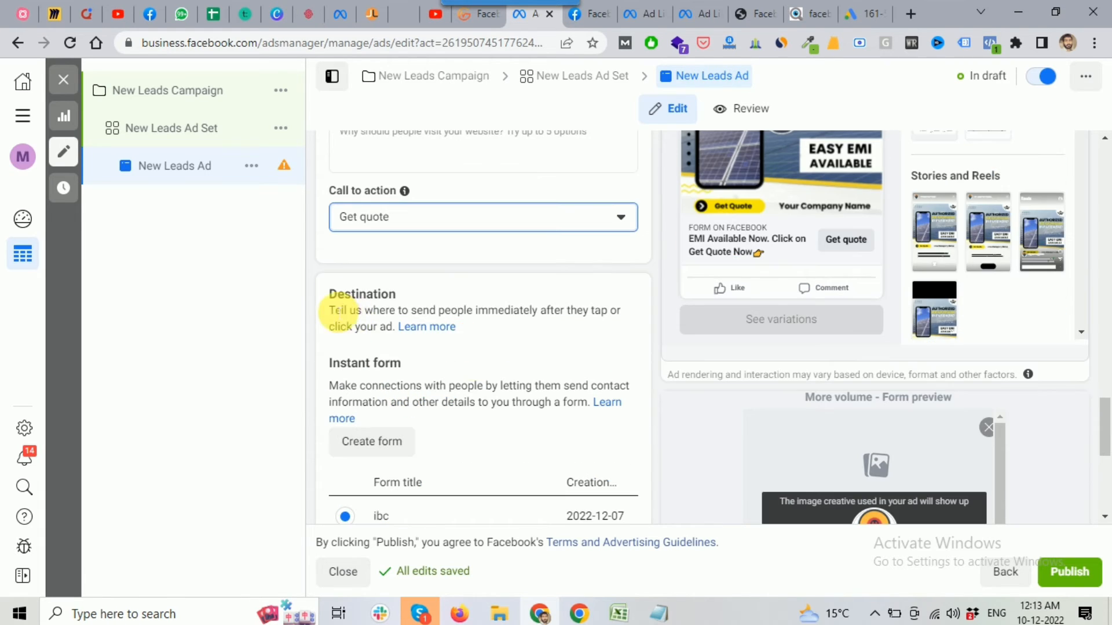
left_click_drag(329, 295, 438, 296)
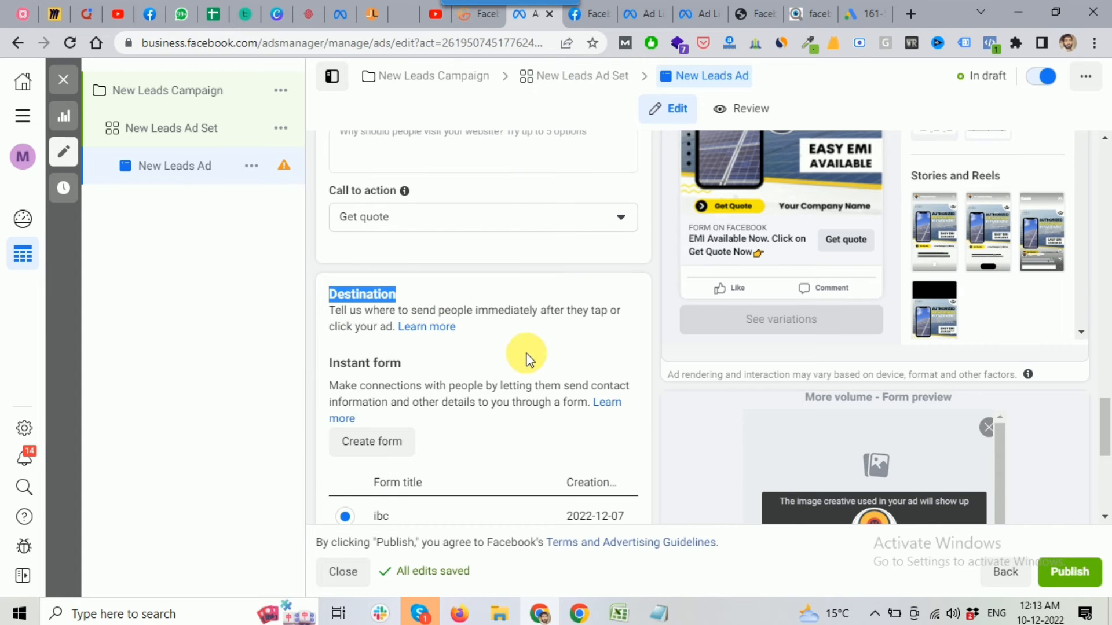
scroll(504, 348, "down", 1)
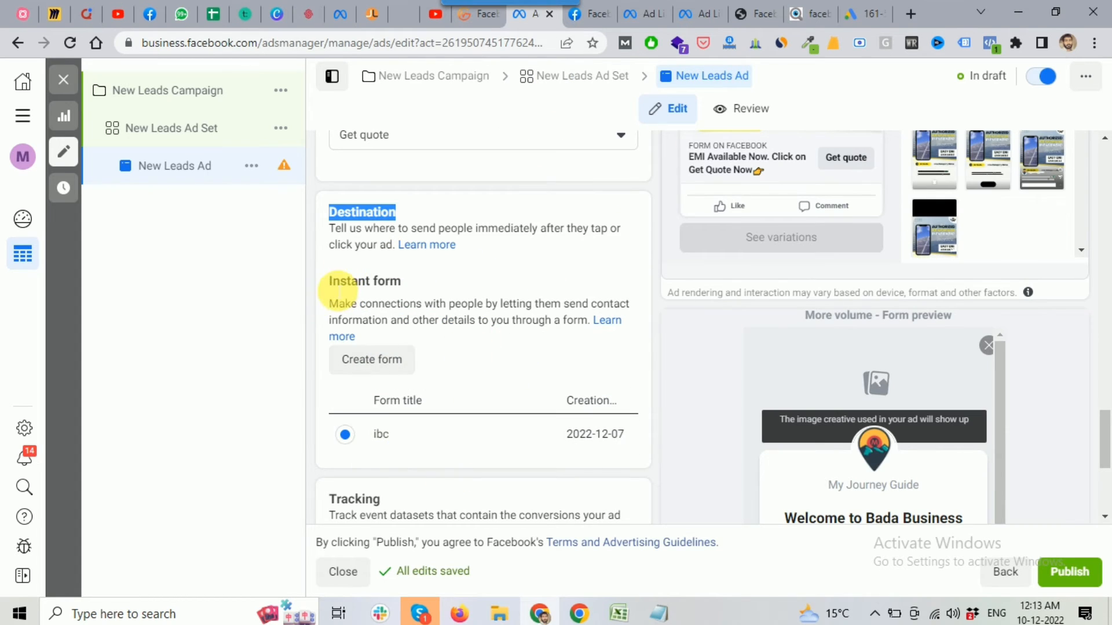
left_click_drag(328, 281, 404, 281)
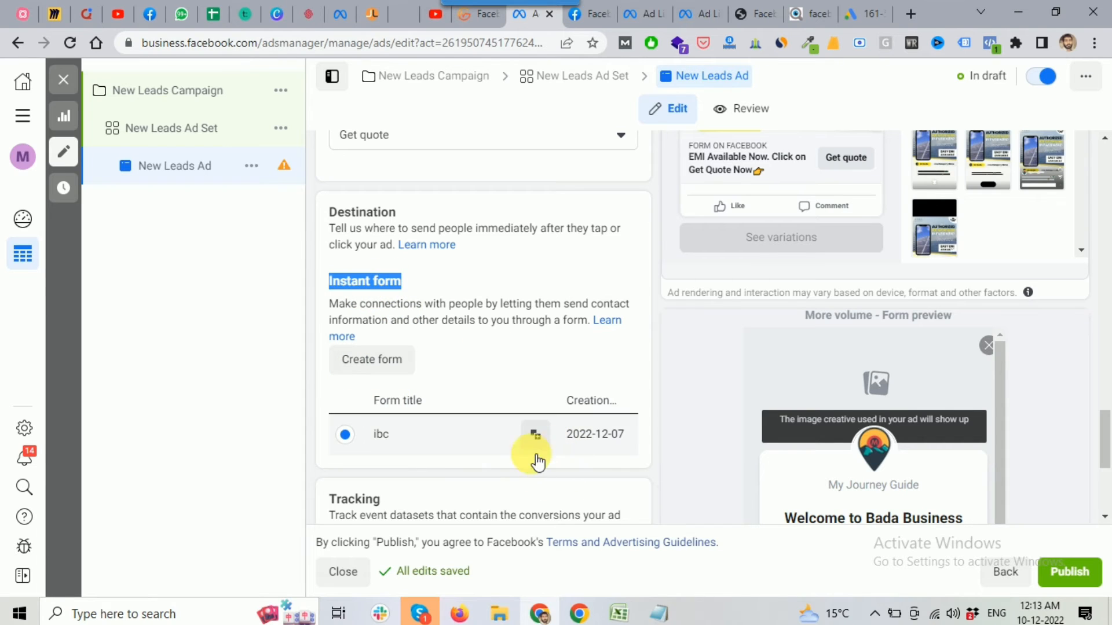
left_click(453, 346)
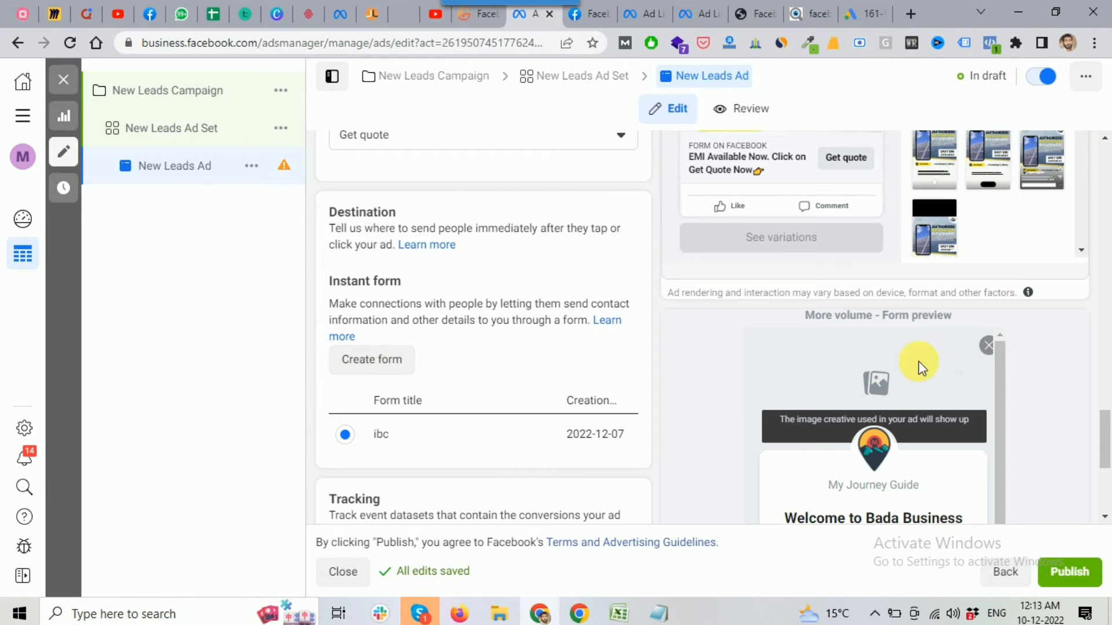
scroll(1103, 440, "down", 1)
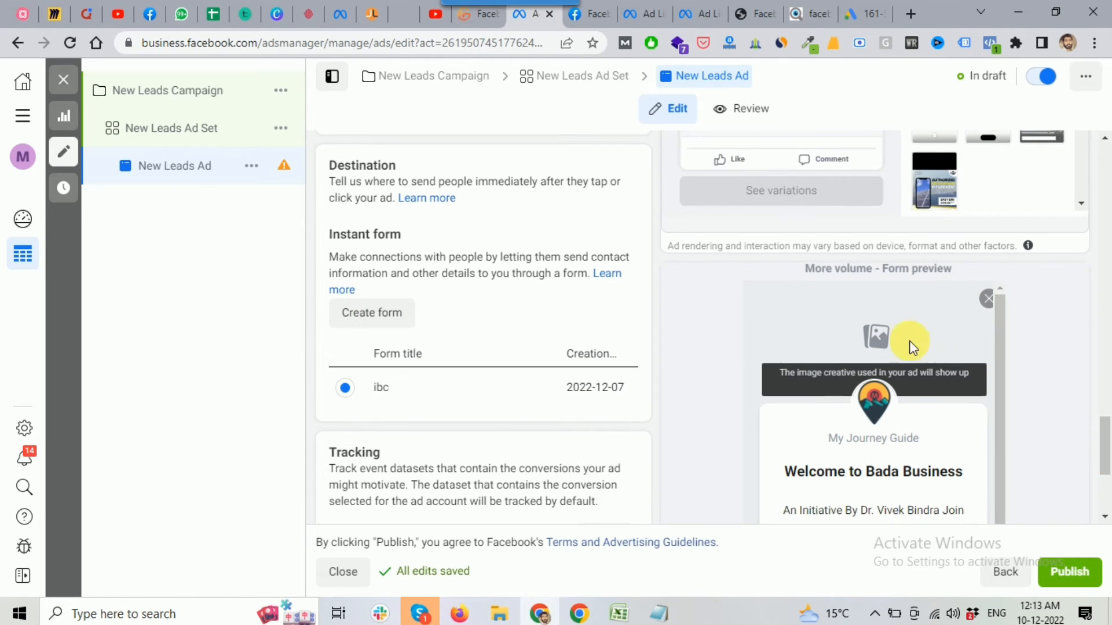
left_click(391, 320)
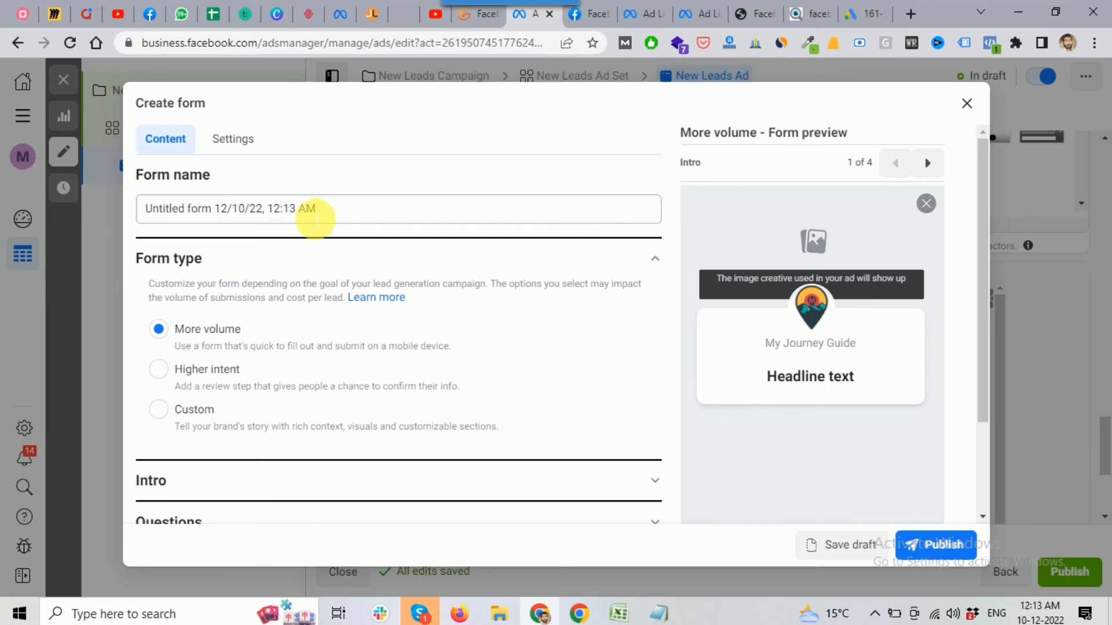
left_click(334, 217)
key("ctrl+a")
type("s")
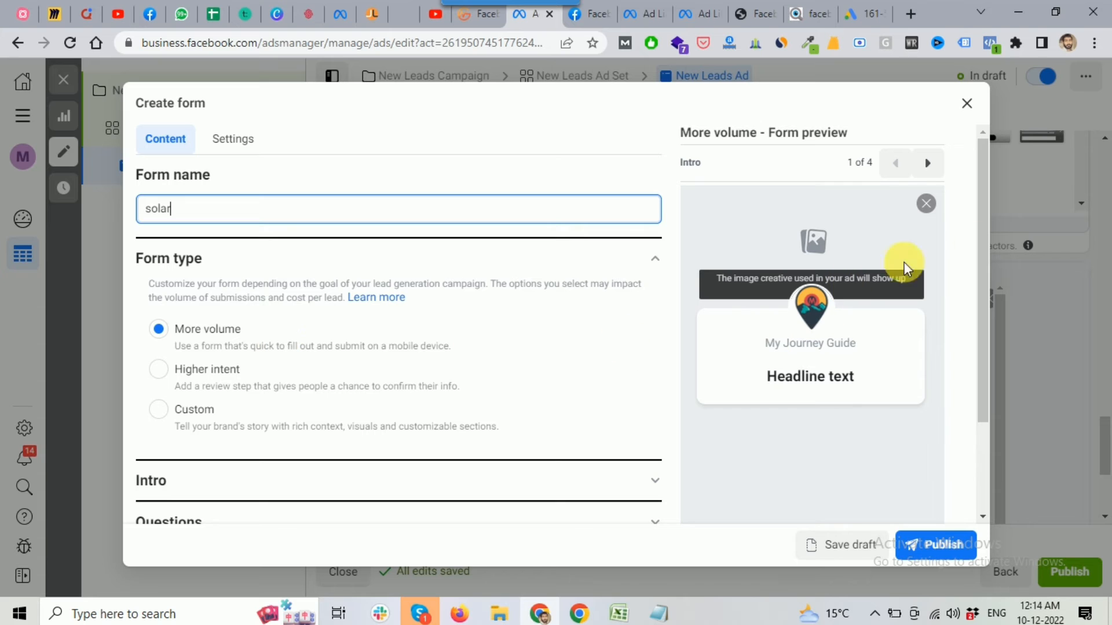
Set the form intro's background image to use the image from the ad
scroll(988, 245, "down", 2)
scroll(987, 261, "down", 2)
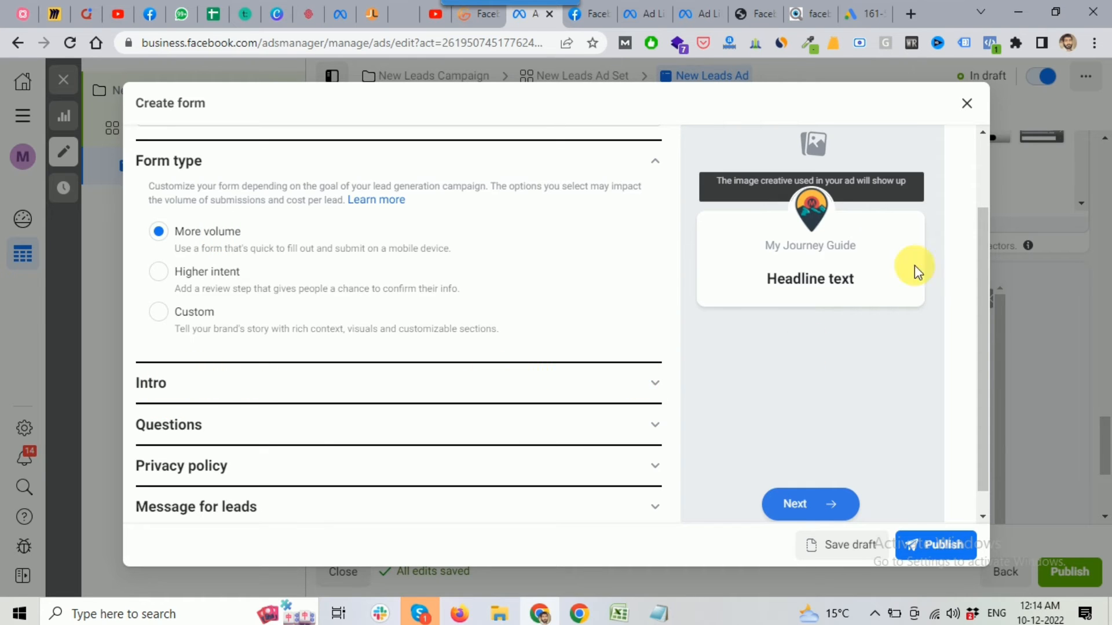
left_click(187, 385)
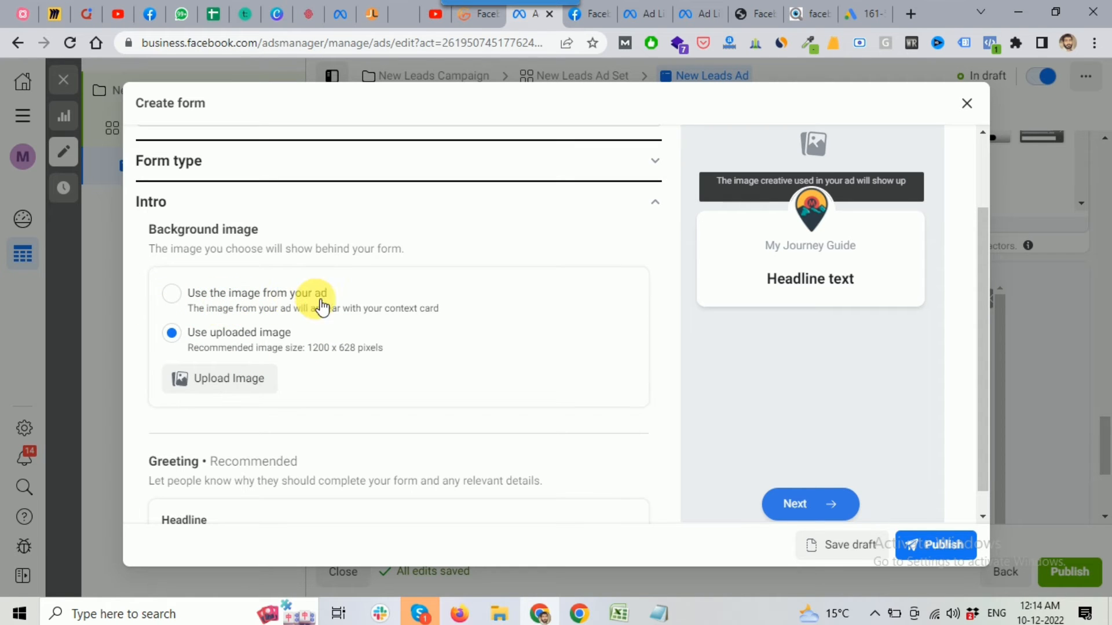
left_click_drag(981, 304, 972, 255)
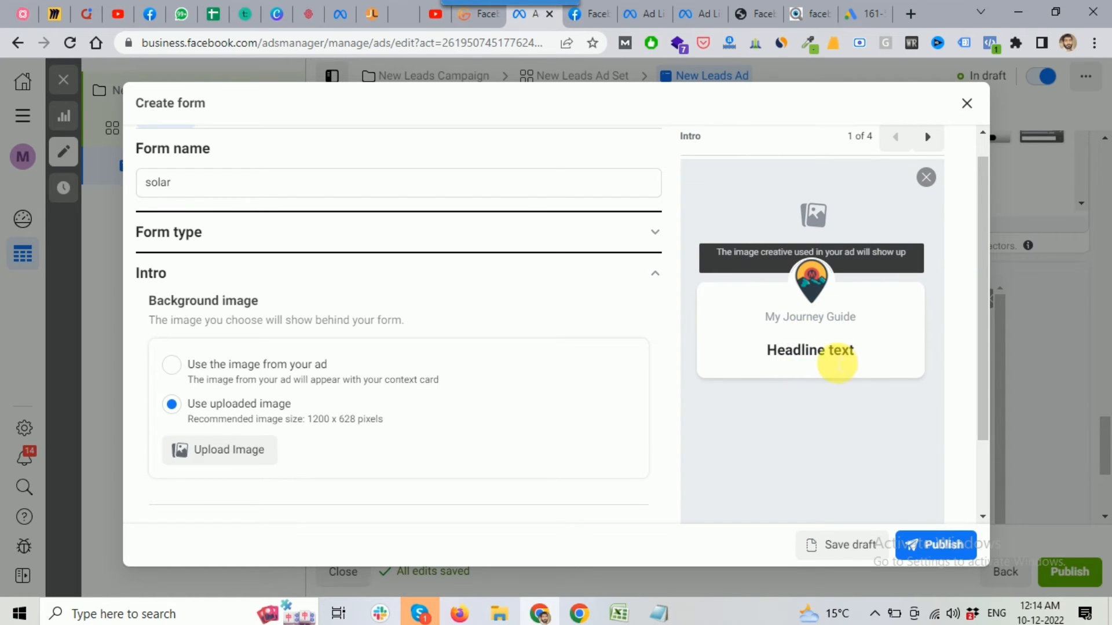
left_click(184, 373)
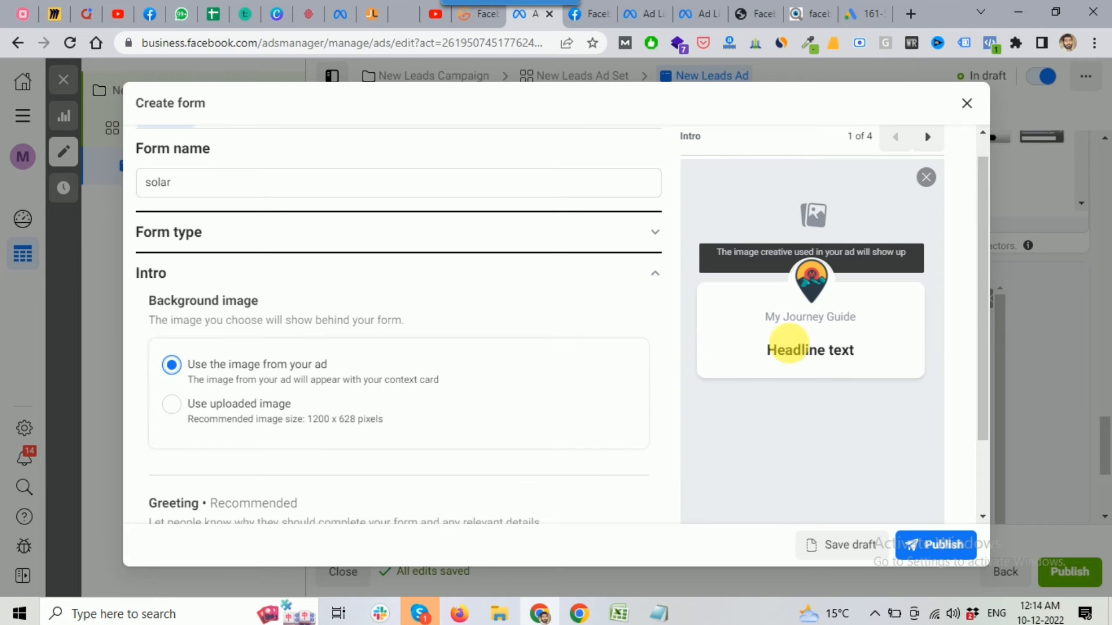
Paste the Notepad line "Please answer a few questions so that we can get to know you better." as the form's greeting headline
left_click_drag(980, 269, 988, 336)
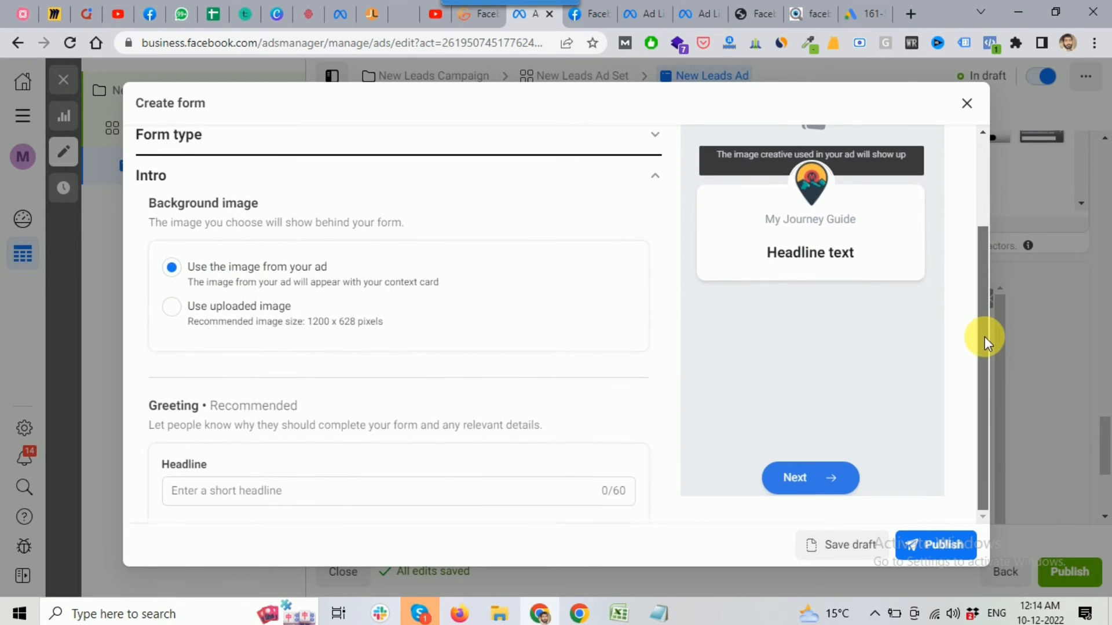
scroll(279, 375, "down", 3)
left_click(200, 324)
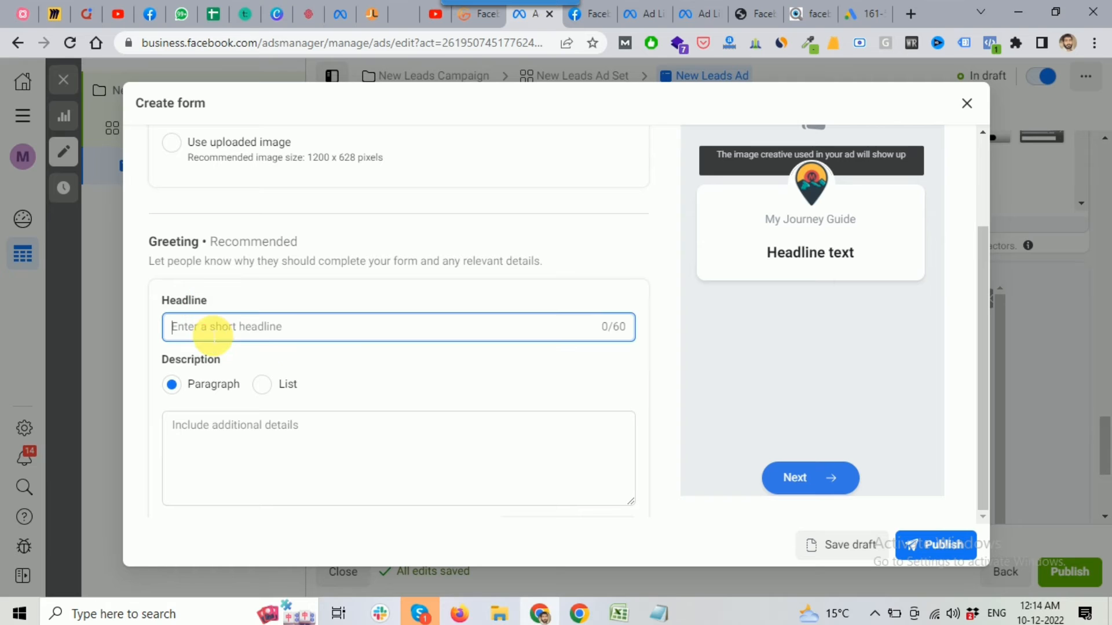
left_click(664, 615)
left_click(505, 382)
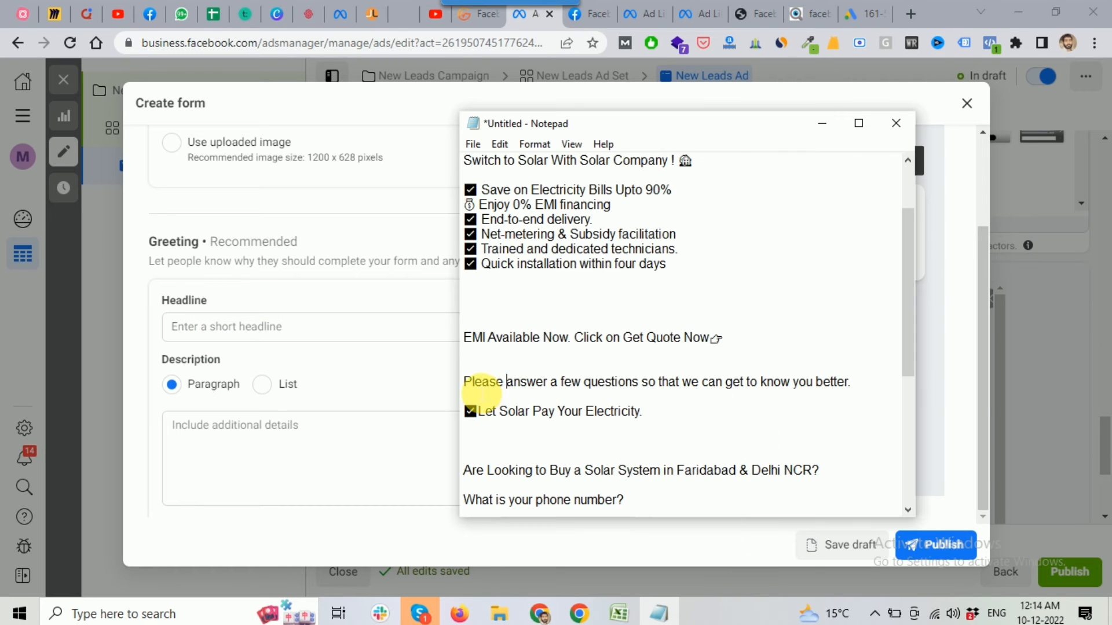
left_click_drag(465, 387, 864, 388)
key("ctrl+c")
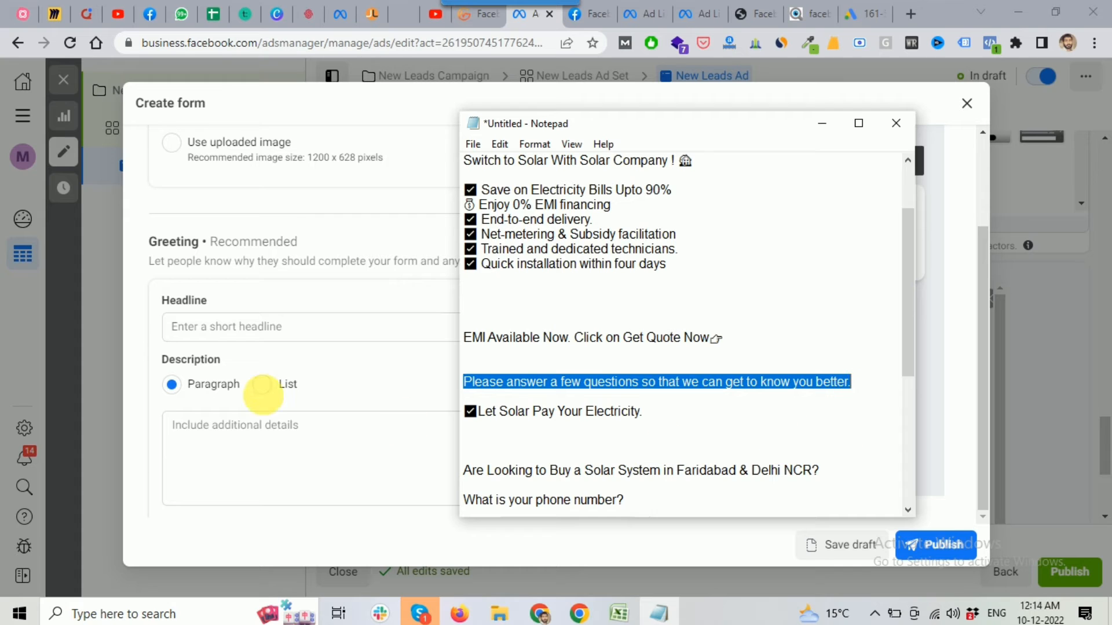
left_click(211, 326)
key("ctrl+v")
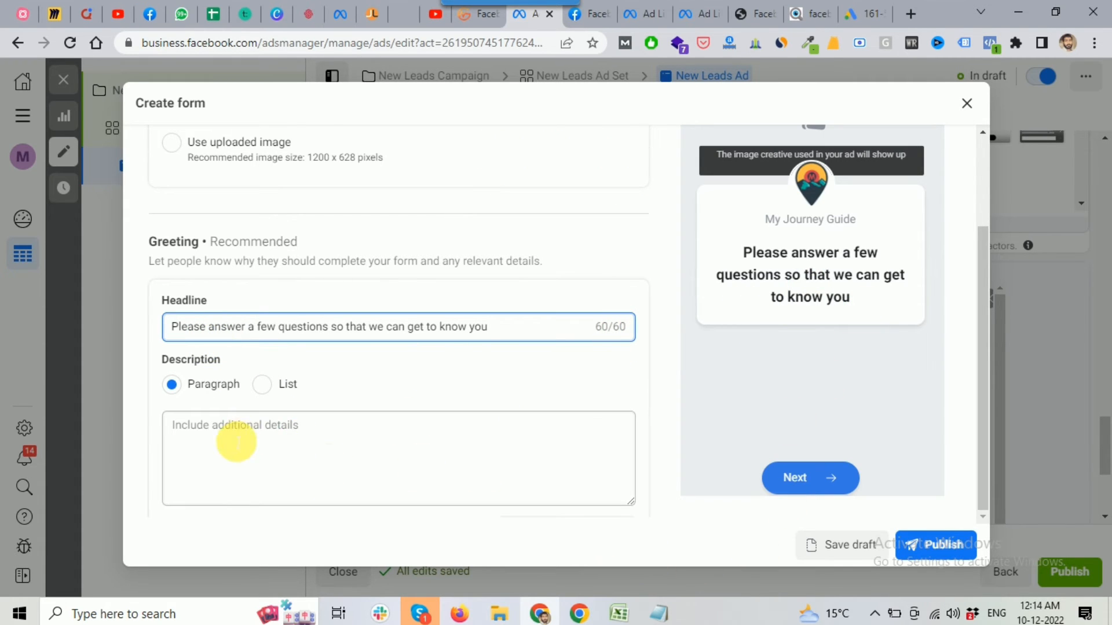
Replace the form's greeting headline with "✅Let Solar Pay Your Electricity." copied from the Notepad draft
left_click(609, 483)
left_click(660, 614)
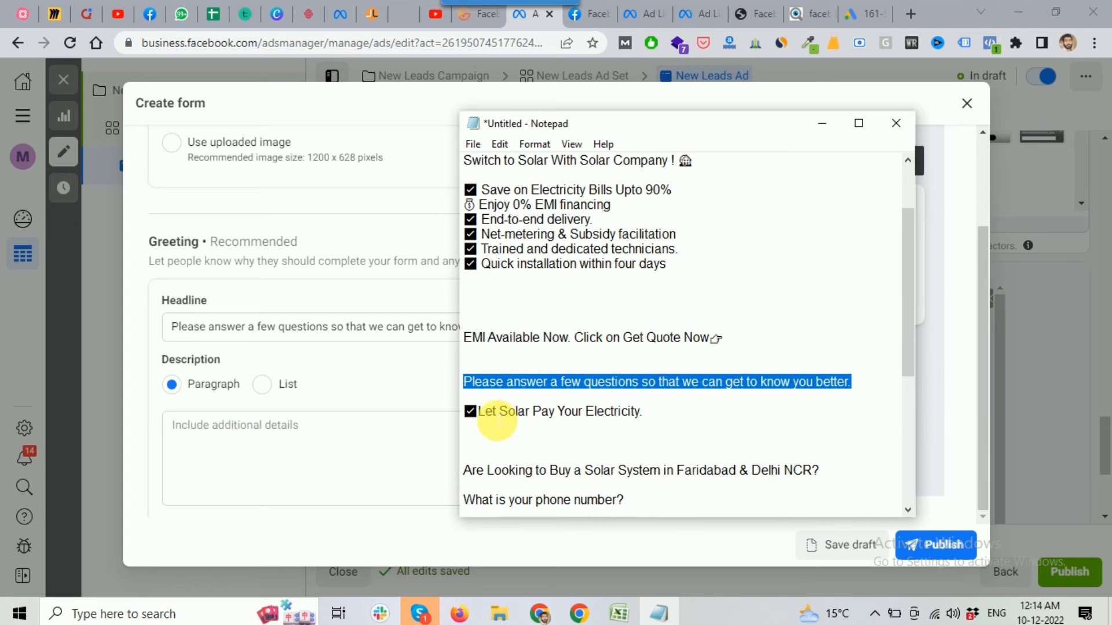
left_click(469, 414)
left_click_drag(469, 414, 643, 413)
key("ctrl+c")
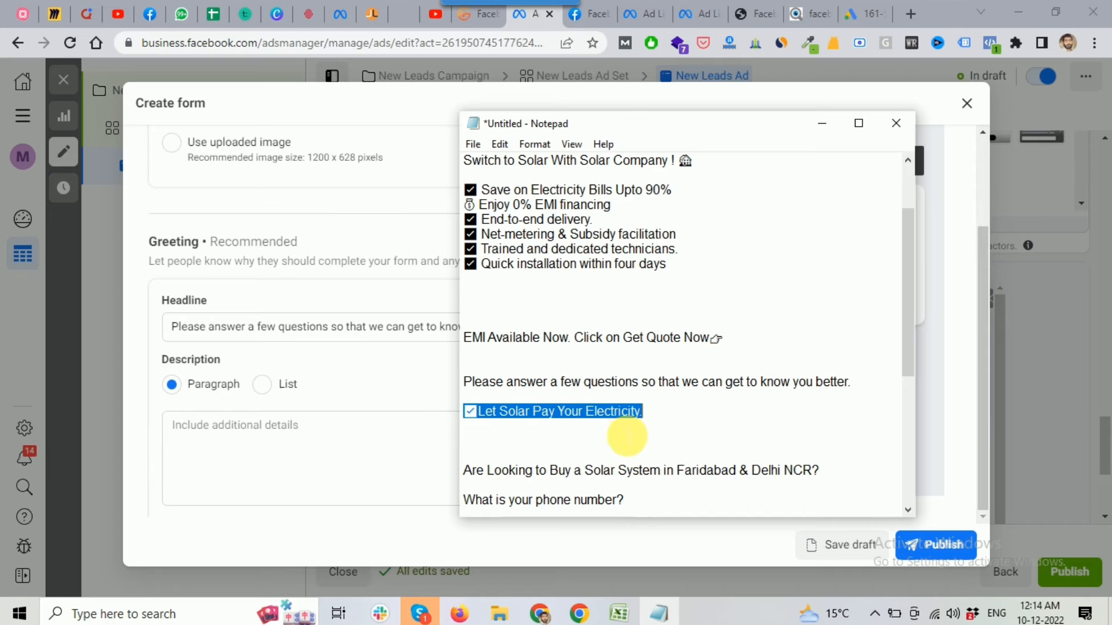
left_click(185, 333)
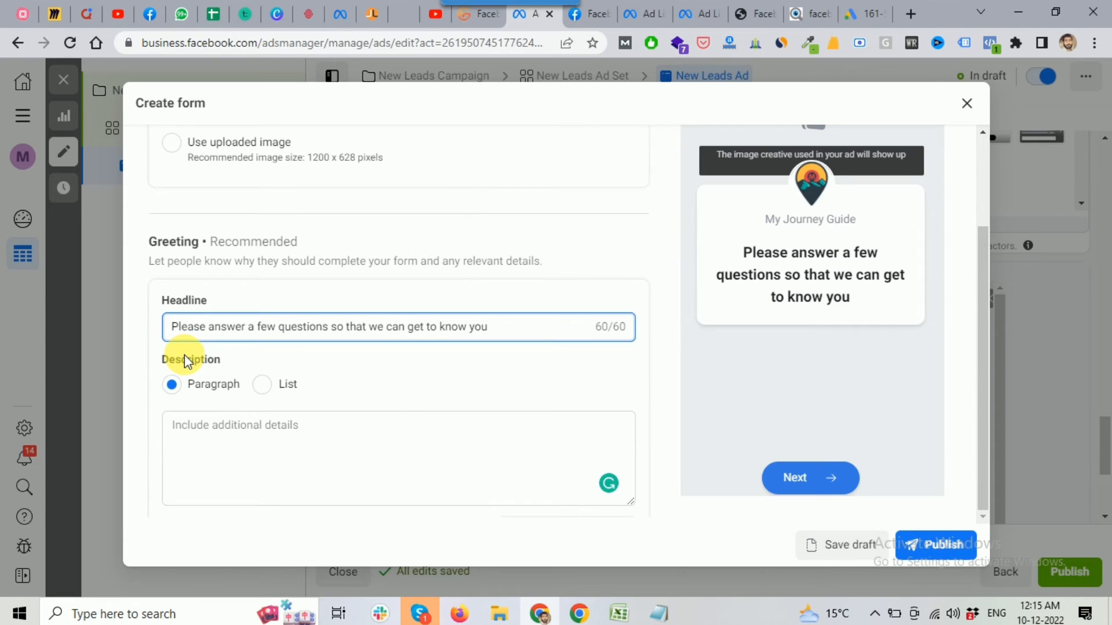
left_click_drag(524, 328, 174, 325)
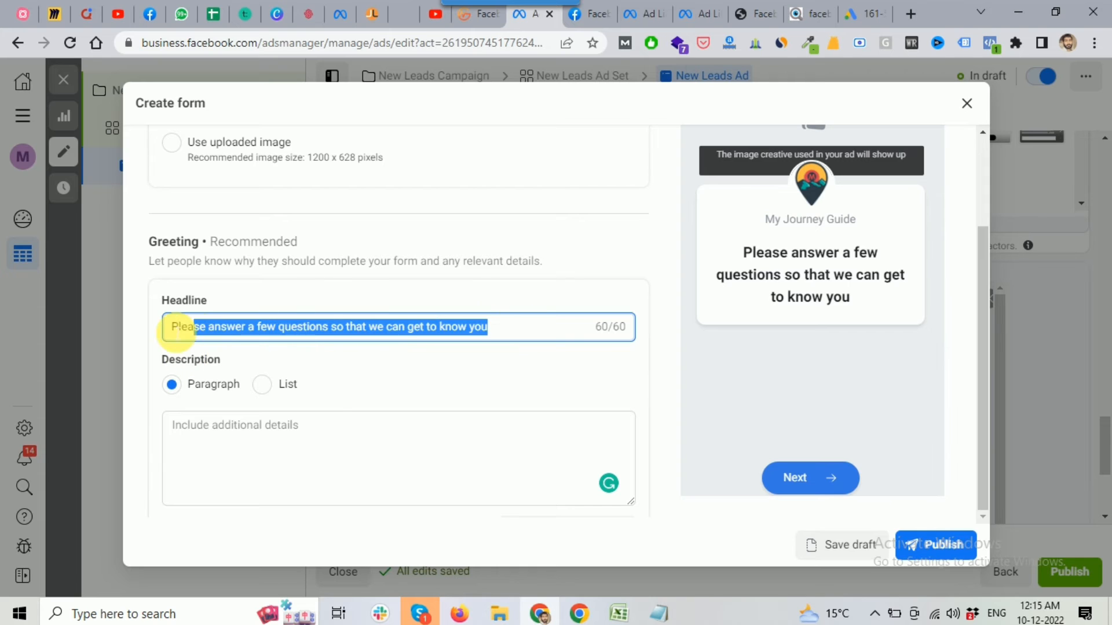
key("ctrl+v")
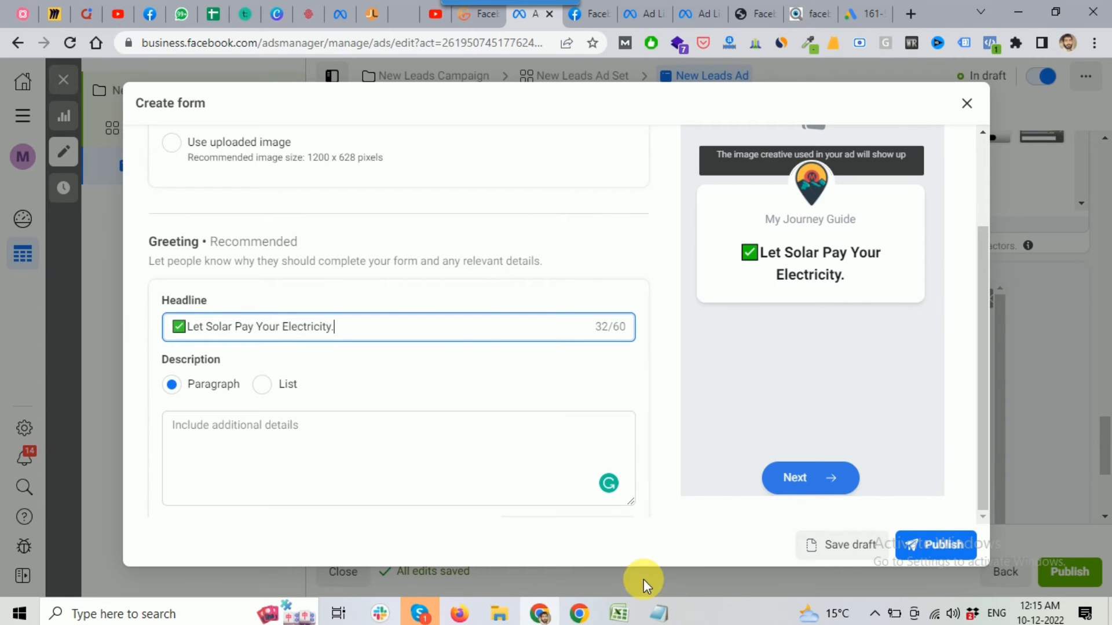
Copy "Please answer a few questions so that we can get to know you better." from Notepad into the greeting's paragraph description
left_click(660, 615)
left_click_drag(463, 383, 860, 387)
key("ctrl+c")
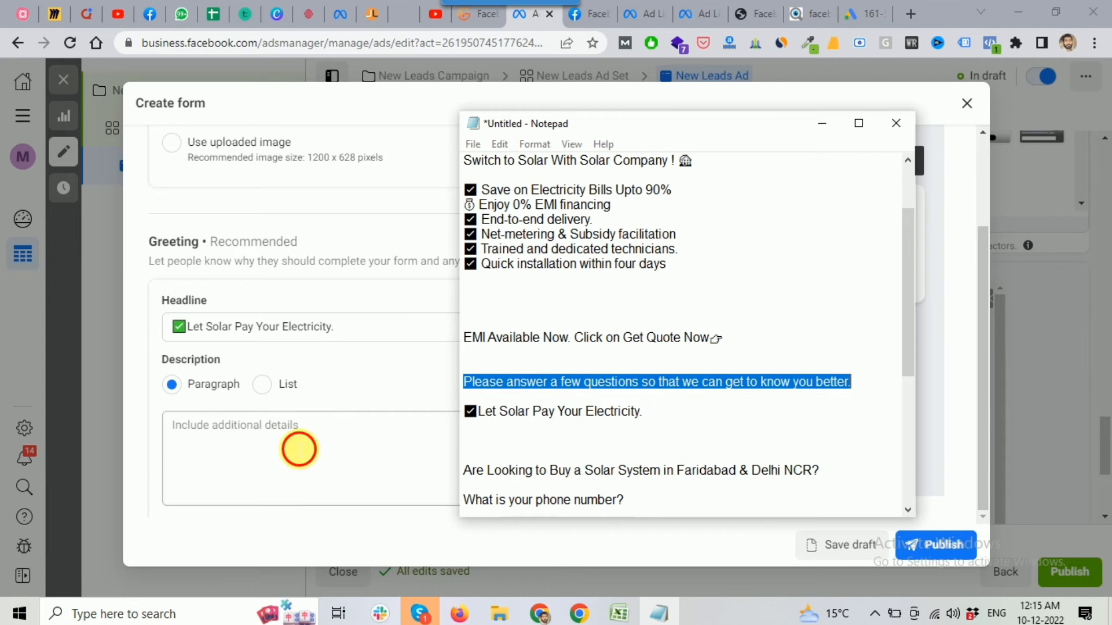
left_click(298, 449)
key("ctrl+v")
left_click(560, 373)
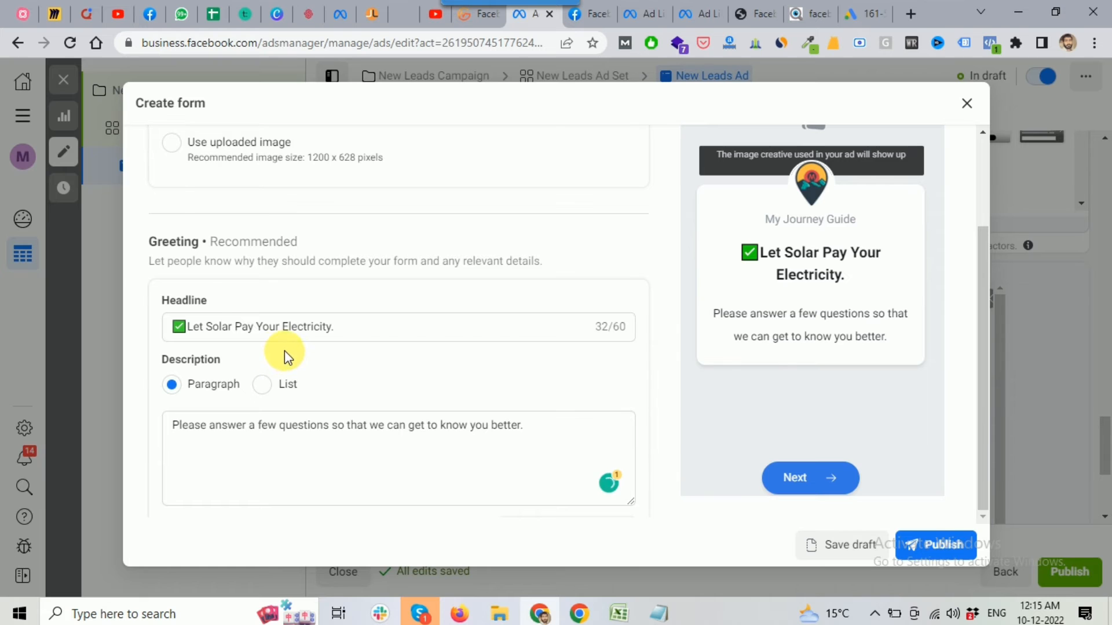
scroll(283, 352, "down", 2)
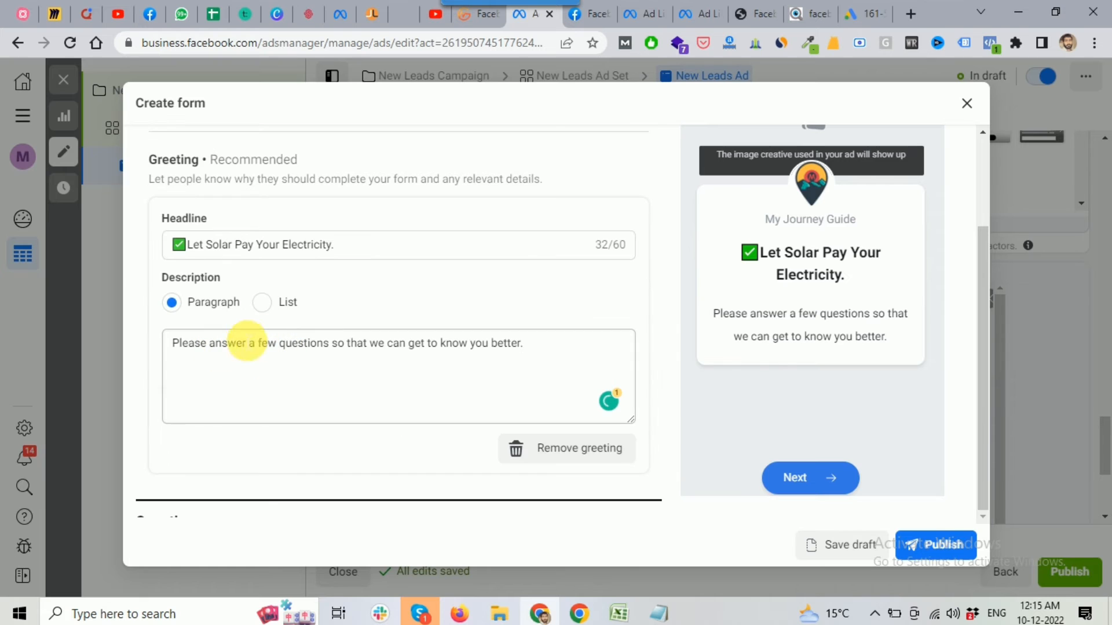
Try the list format for the greeting's description against the example lead form images, and switch back to the paragraph format
left_click(266, 306)
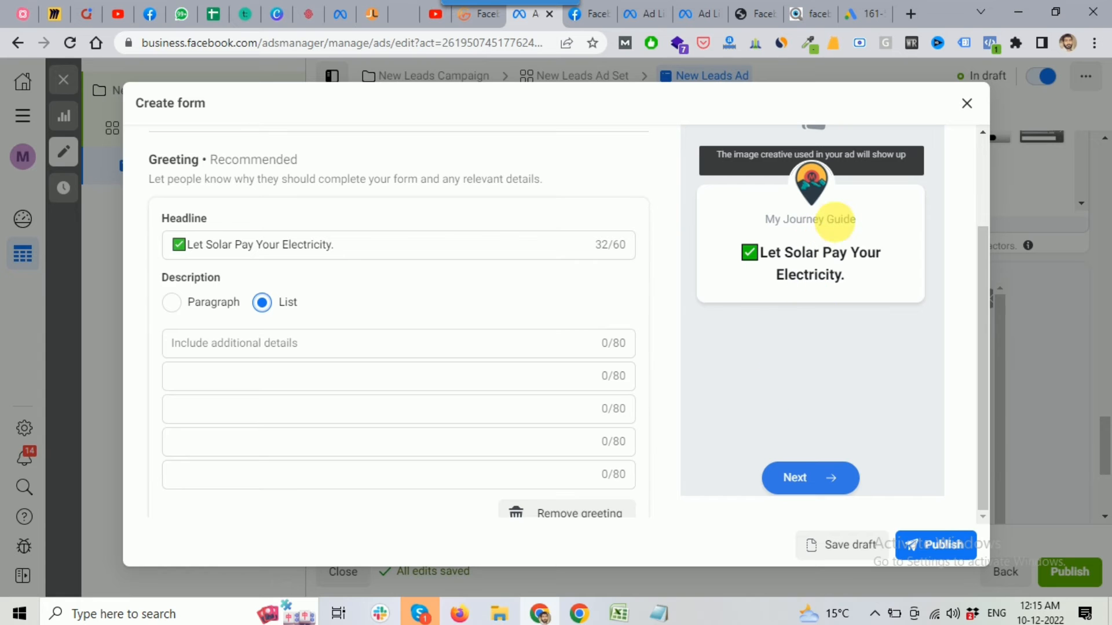
left_click(804, 19)
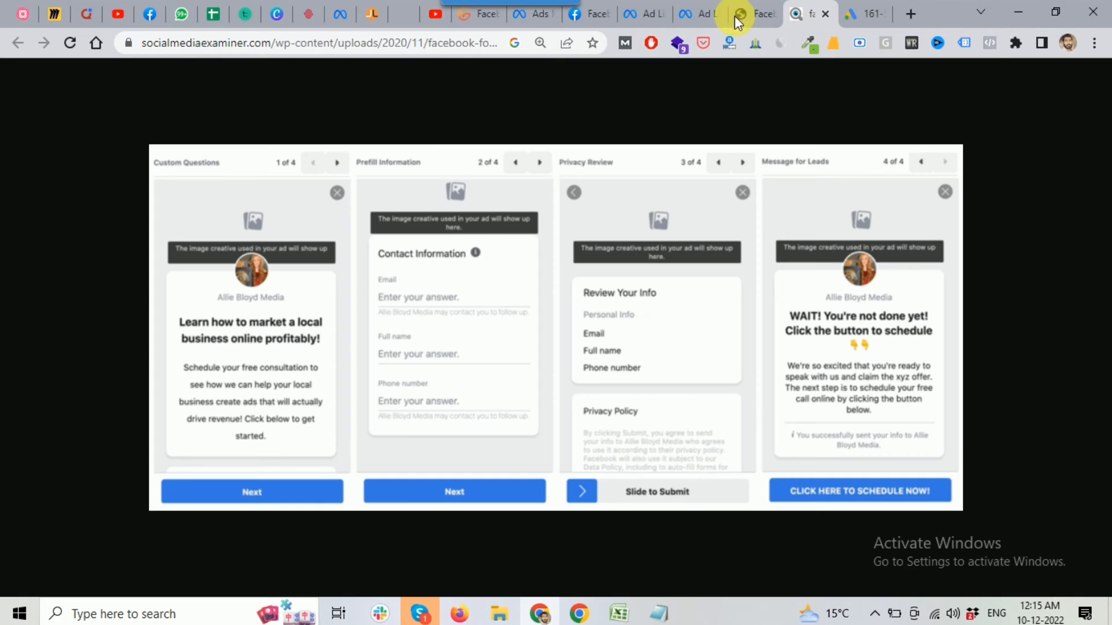
left_click(747, 22)
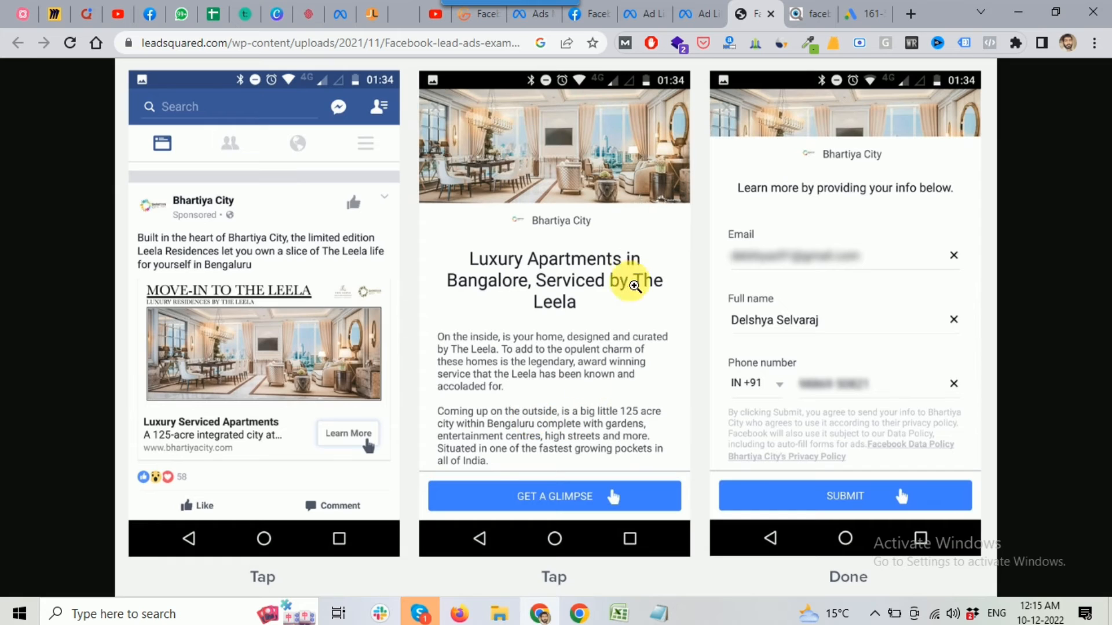
left_click(529, 15)
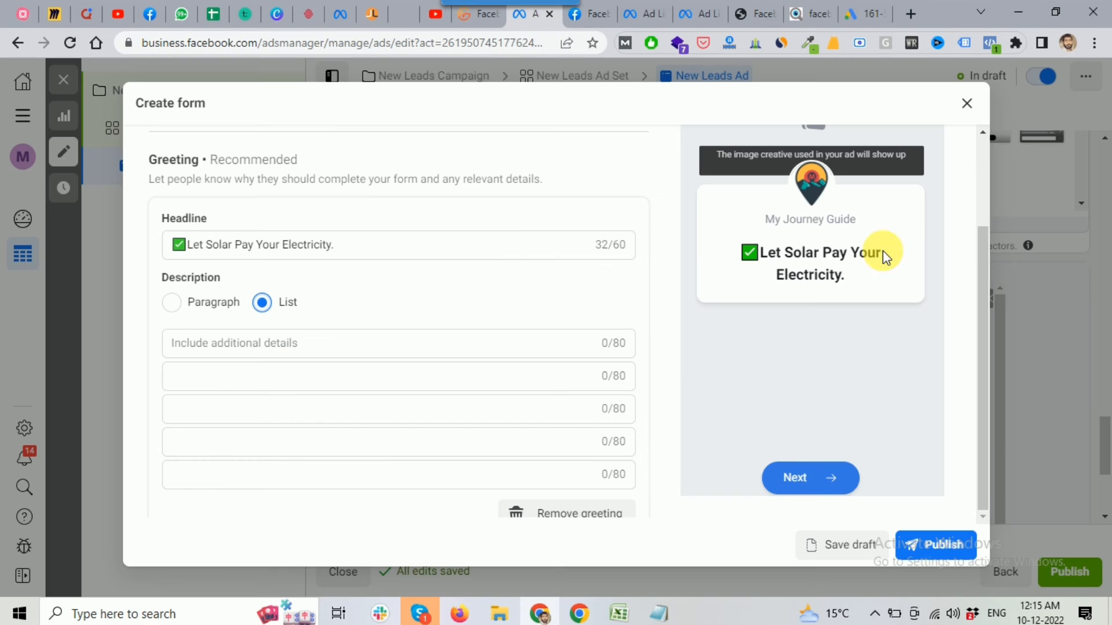
left_click(173, 302)
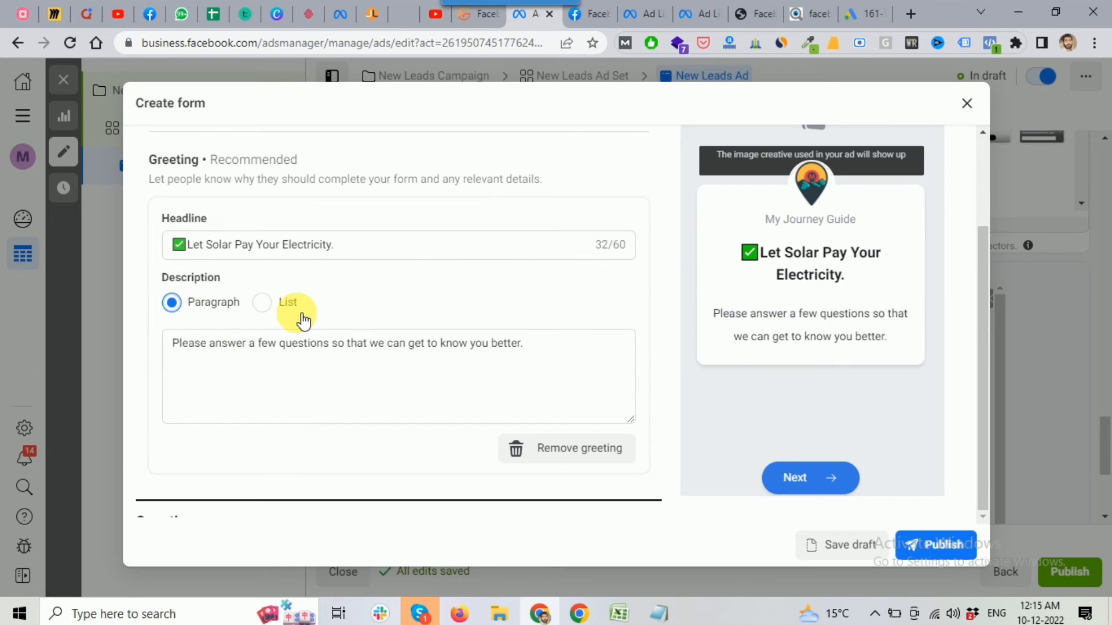
left_click(239, 348)
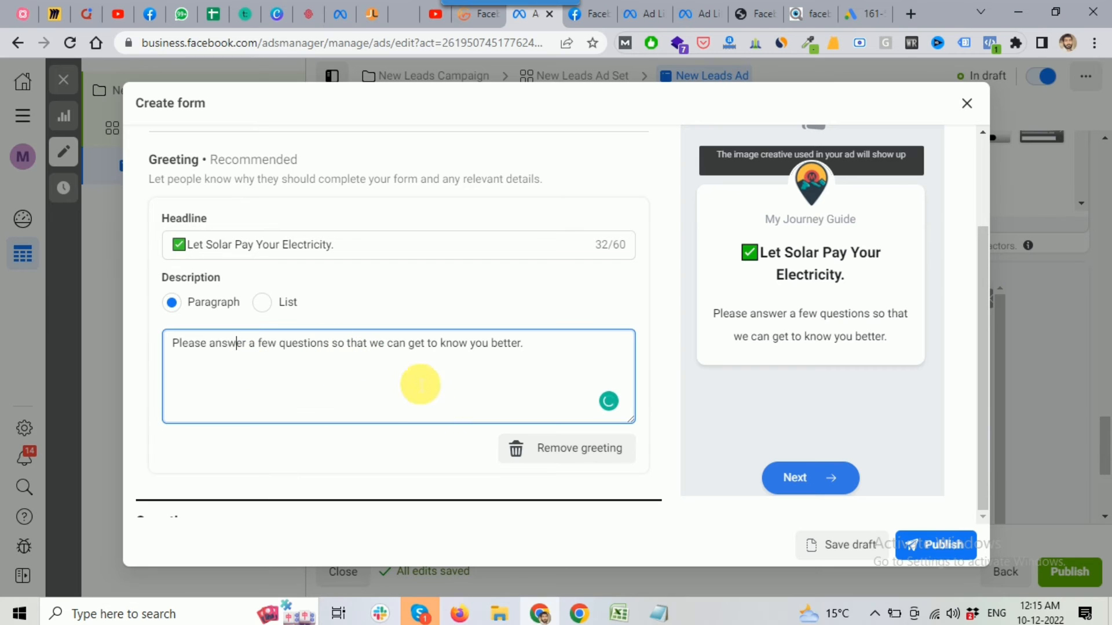
Page through the form preview from the intro to the message for leads, and return to the intro page
scroll(448, 377, "down", 2)
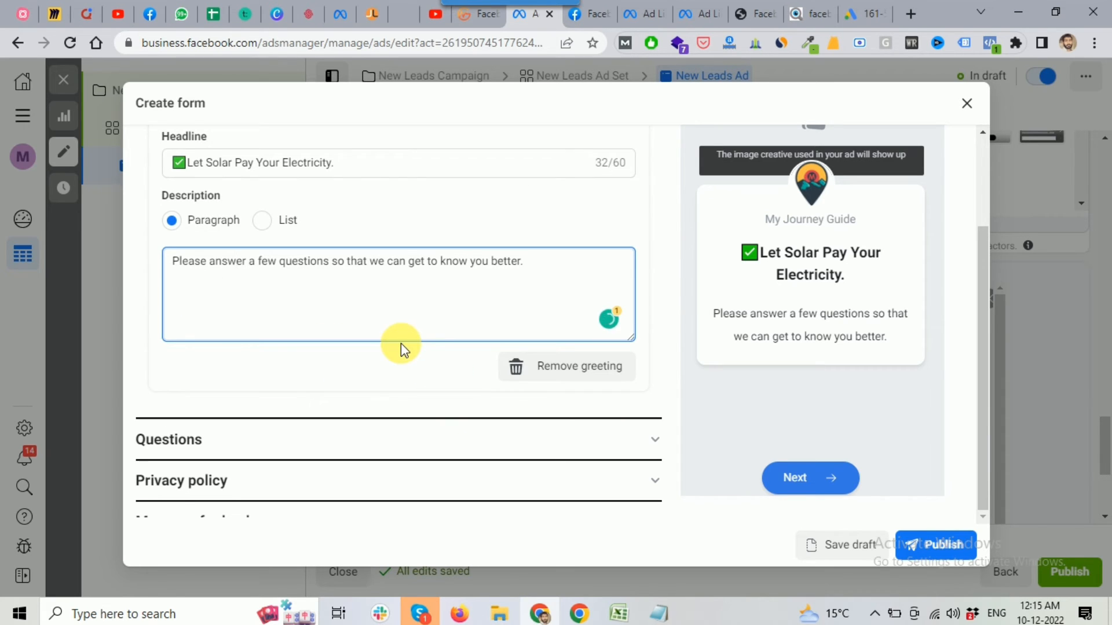
scroll(401, 343, "down", 1)
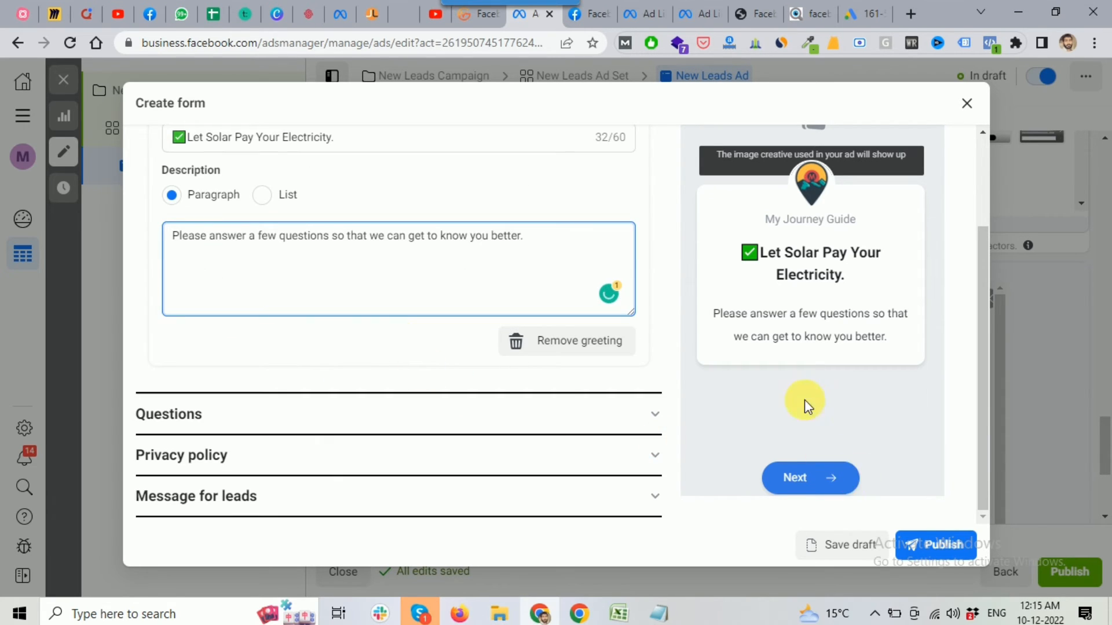
left_click_drag(982, 308, 955, 194)
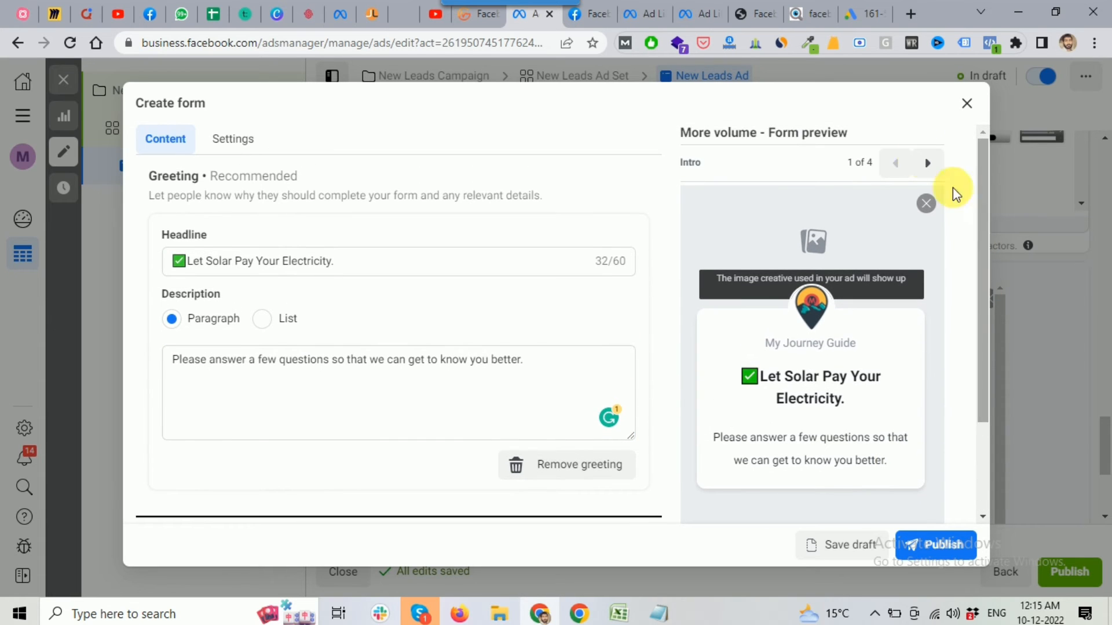
left_click_drag(683, 162, 865, 164)
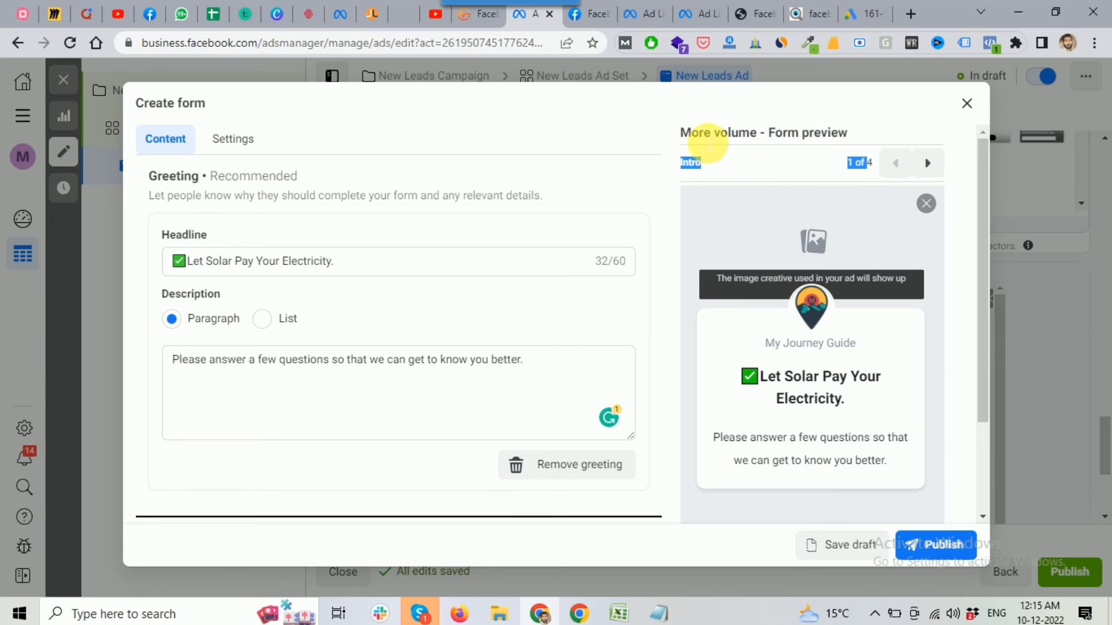
left_click_drag(708, 145, 863, 142)
left_click(854, 154)
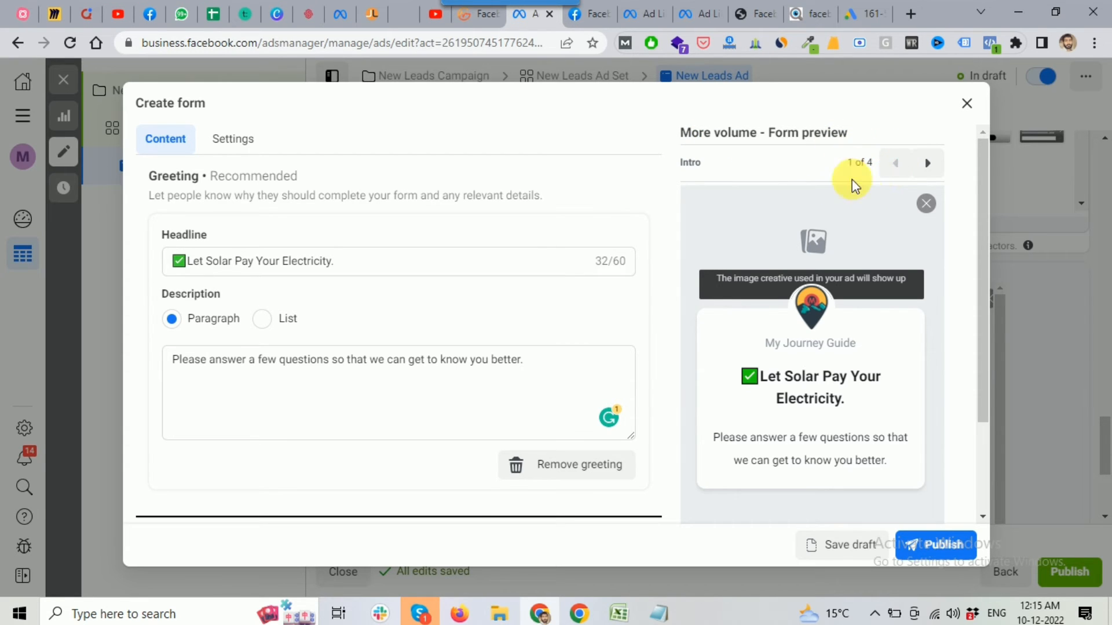
left_click(928, 164)
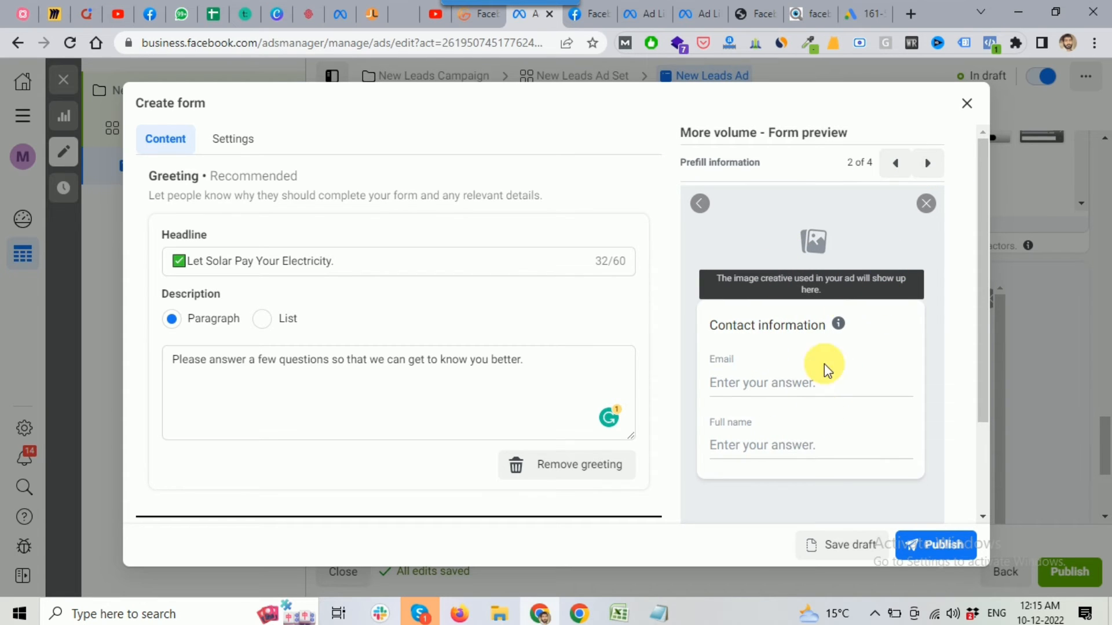
left_click(927, 164)
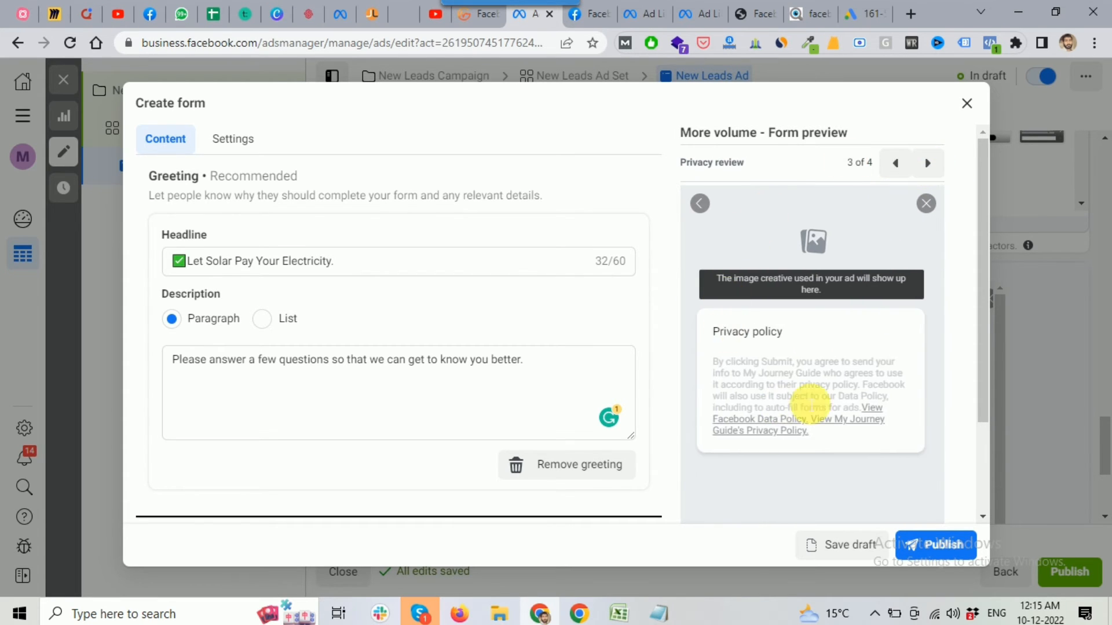
left_click(920, 165)
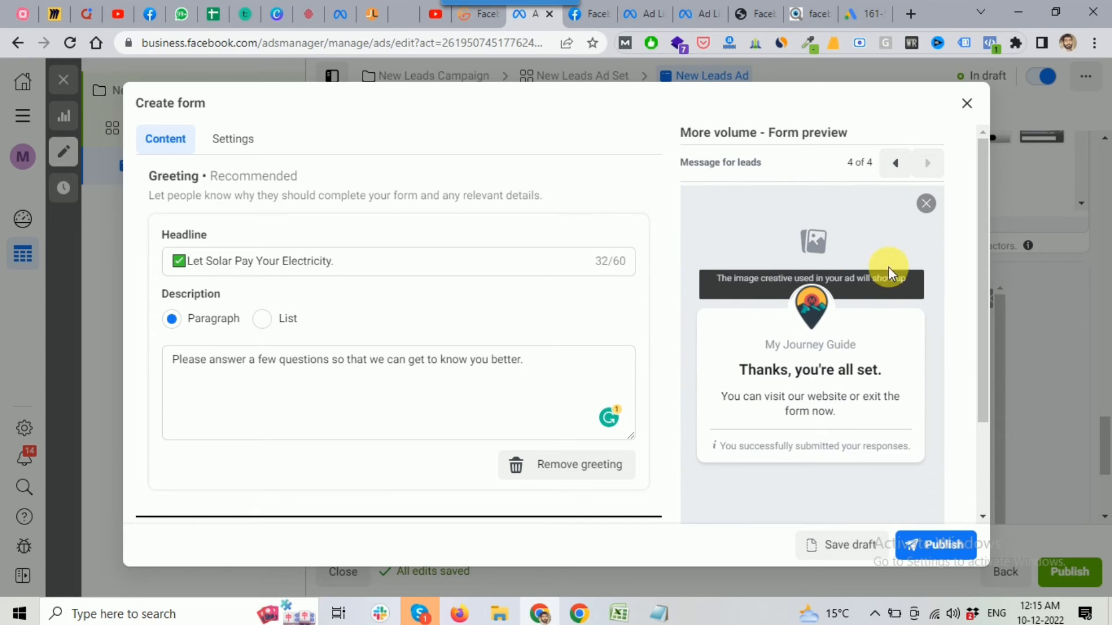
left_click(899, 165)
left_click(899, 164)
left_click(899, 165)
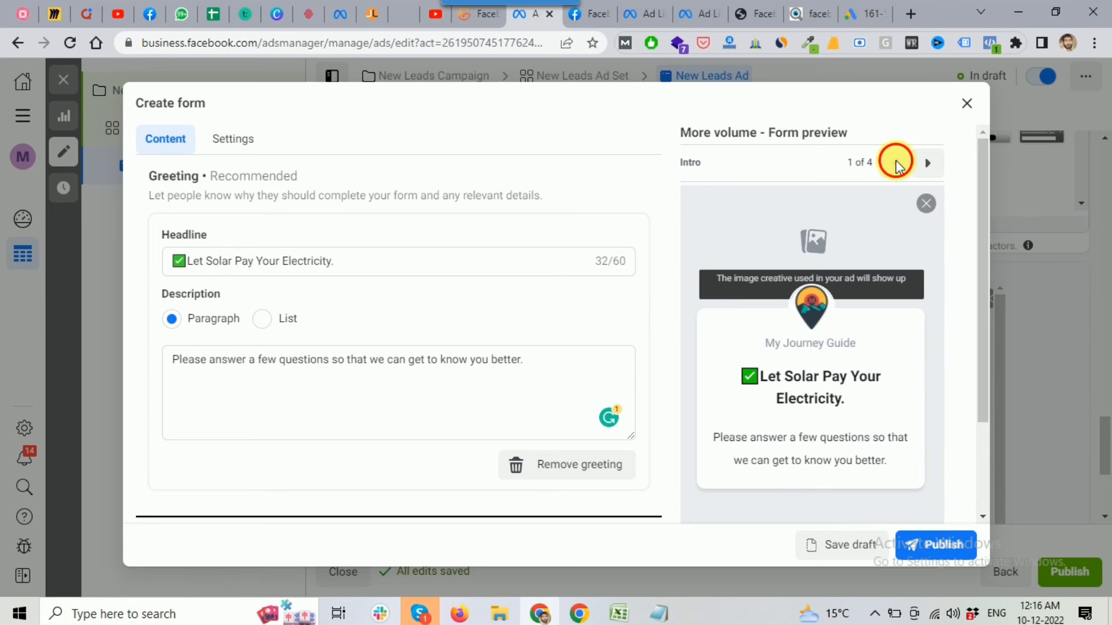
Collapse and reopen the form's Intro section to review its background image and greeting settings
scroll(620, 311, "up", 3)
scroll(631, 277, "up", 3)
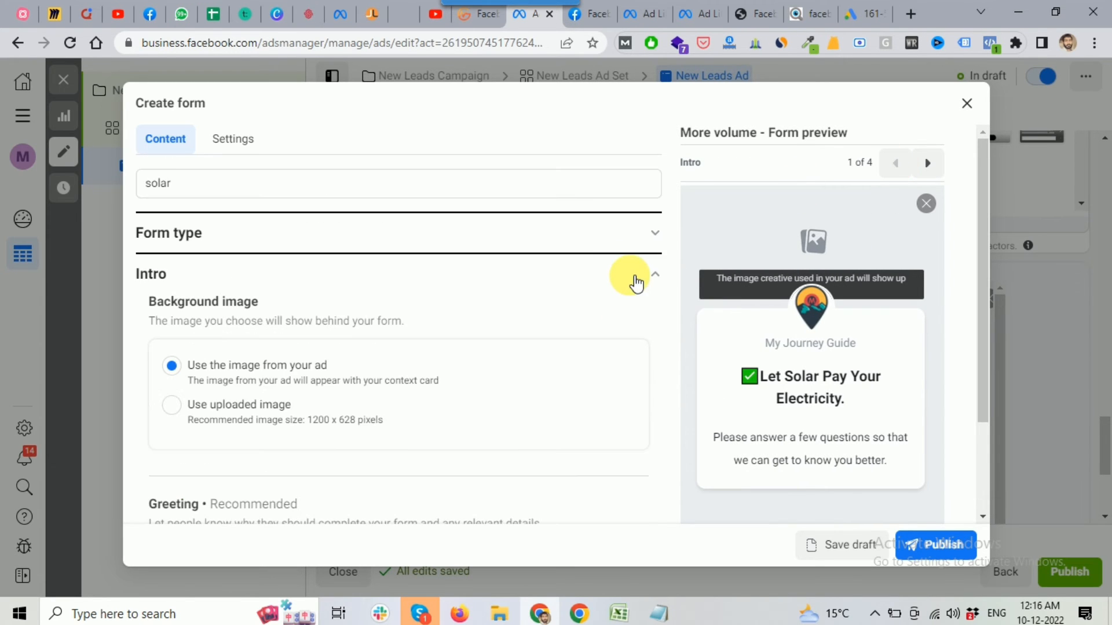
left_click(651, 280)
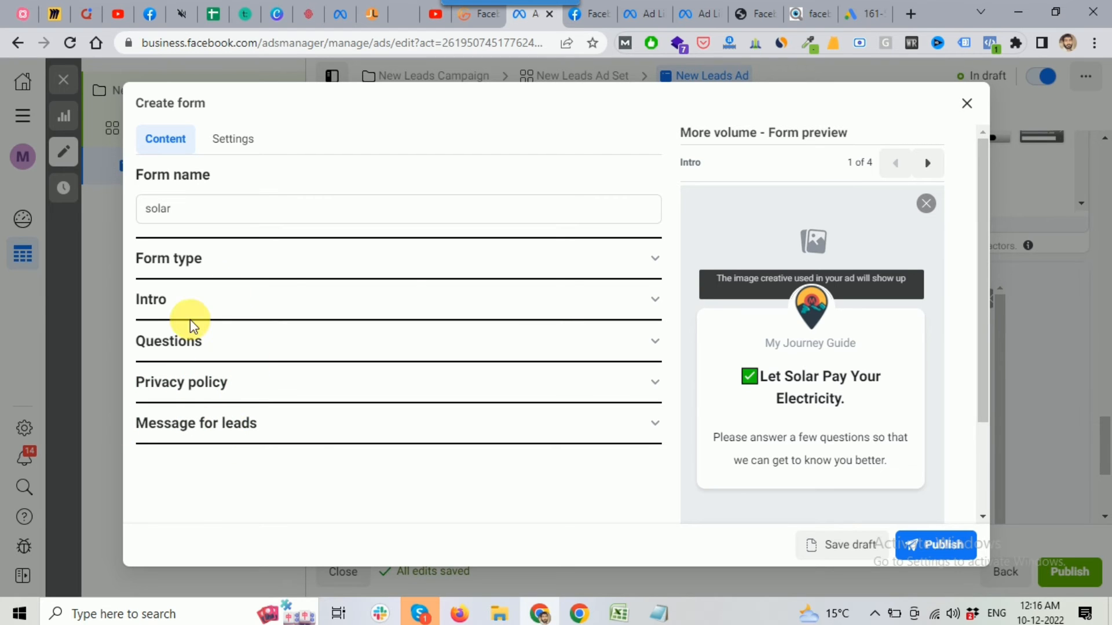
left_click(654, 303)
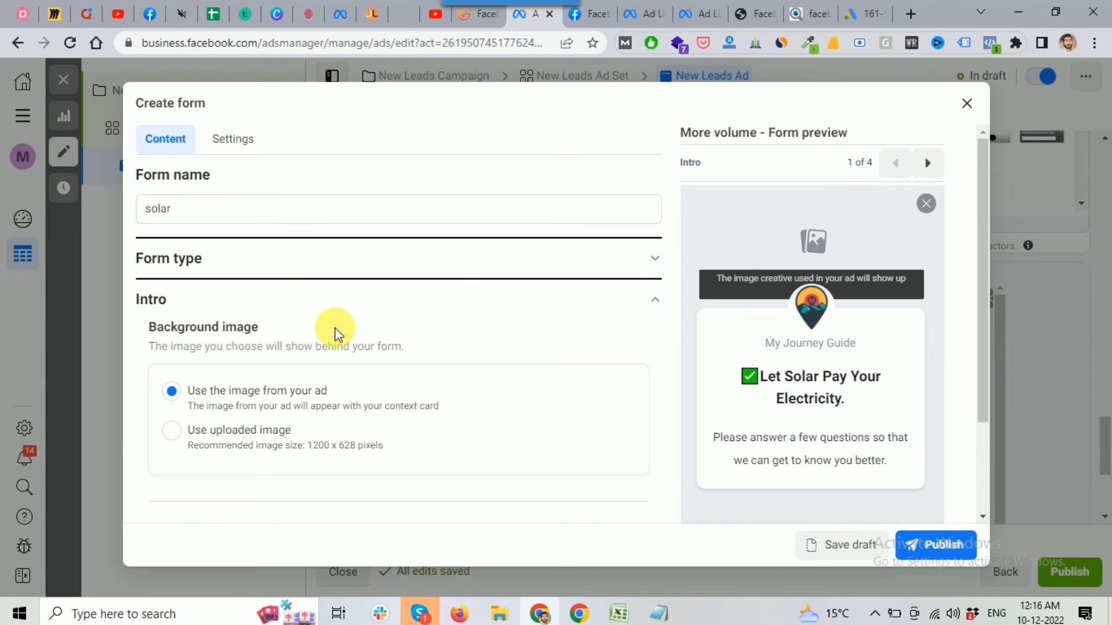
scroll(356, 351, "down", 6)
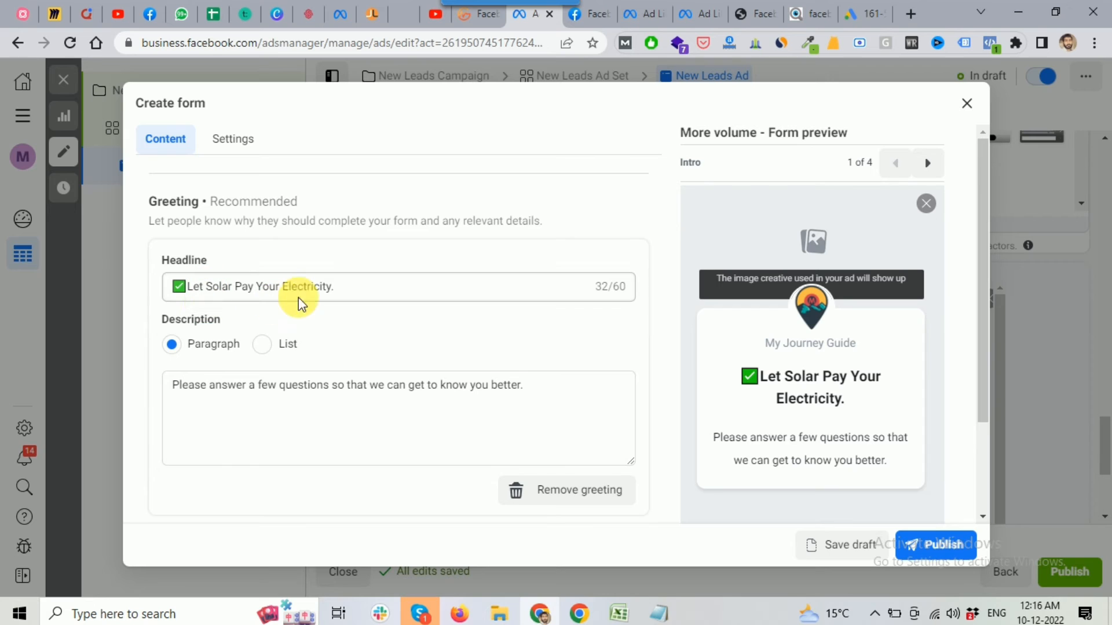
scroll(307, 320, "down", 1)
scroll(471, 434, "down", 4)
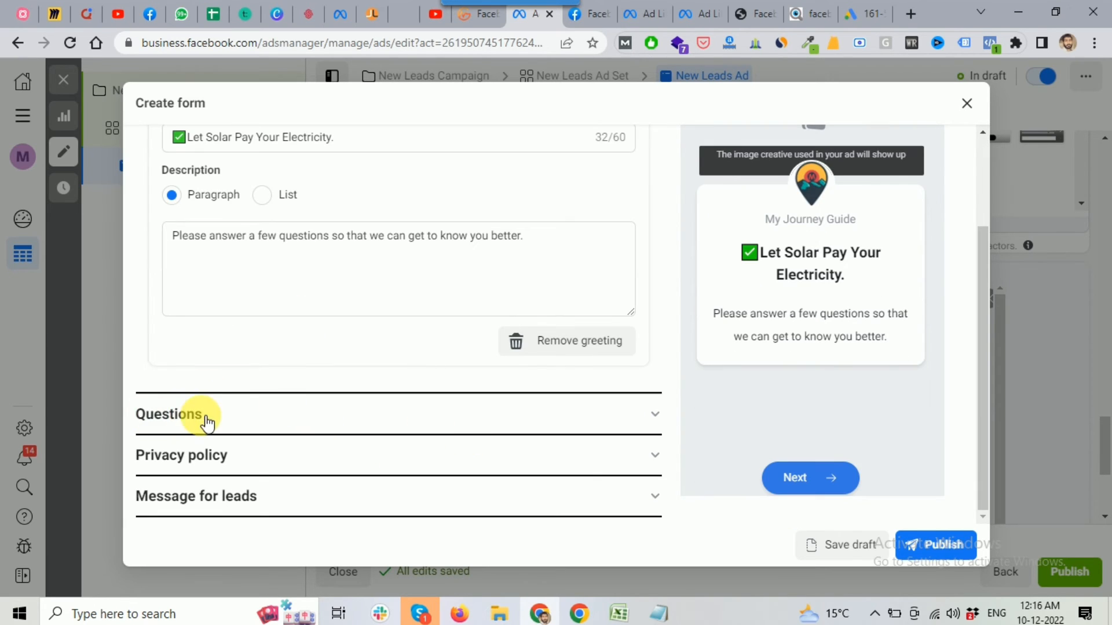
Open the form's Questions section and add a multiple choice custom question
left_click(206, 418)
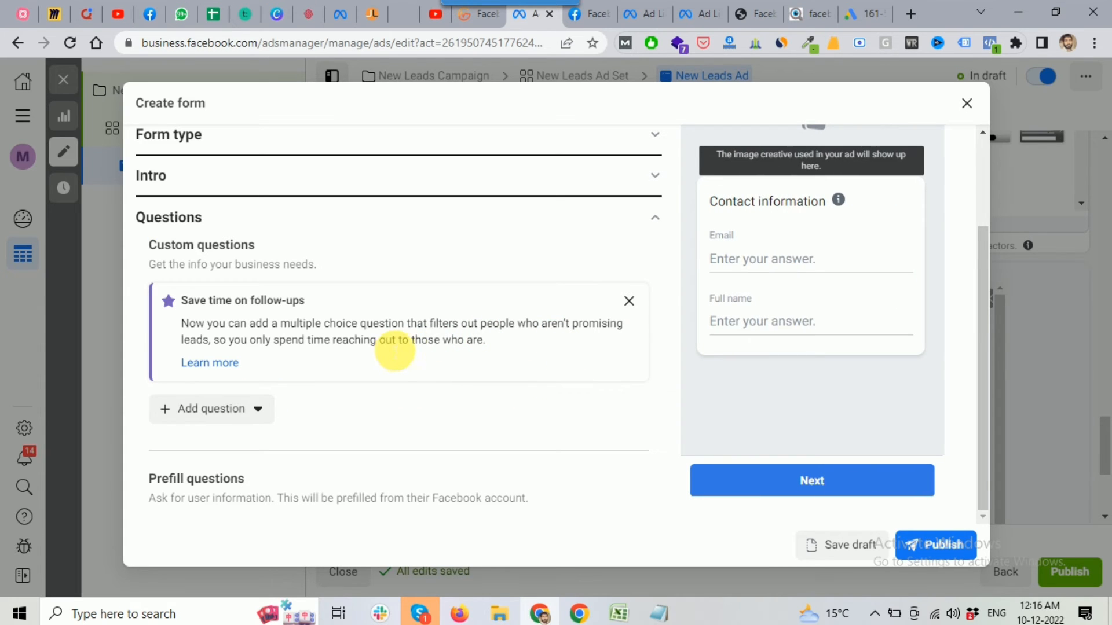
scroll(393, 350, "down", 1)
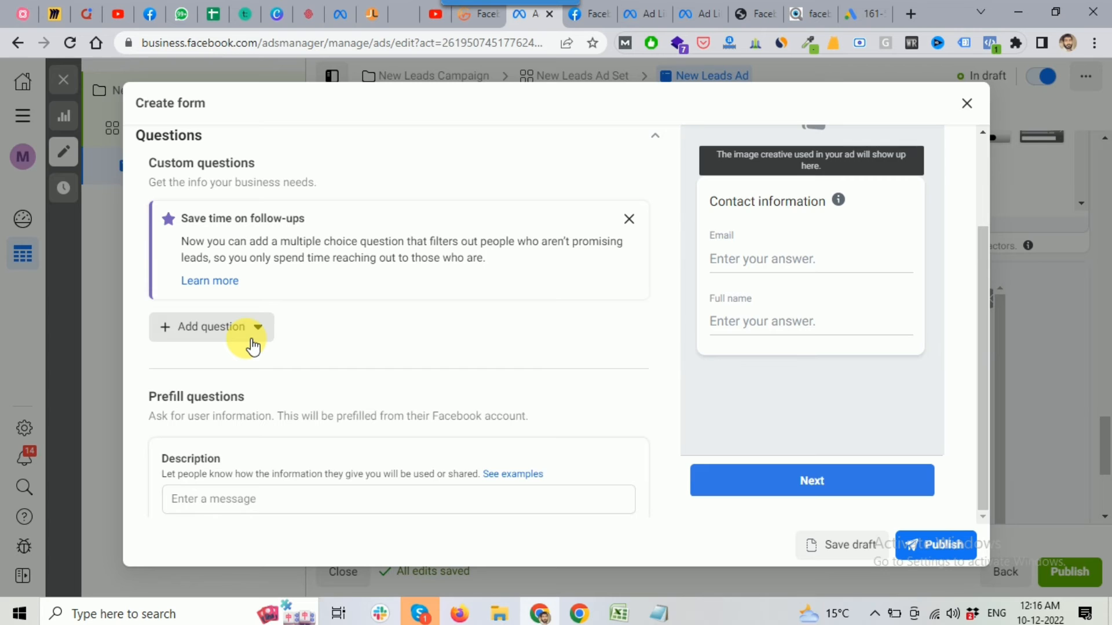
scroll(288, 334, "down", 1)
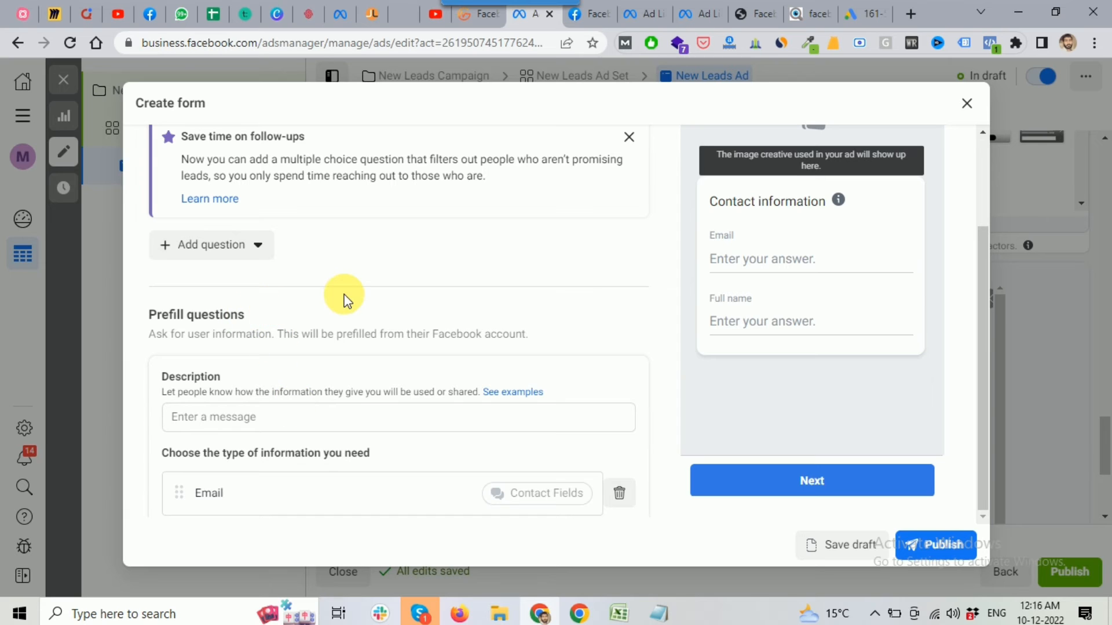
scroll(288, 272, "up", 1)
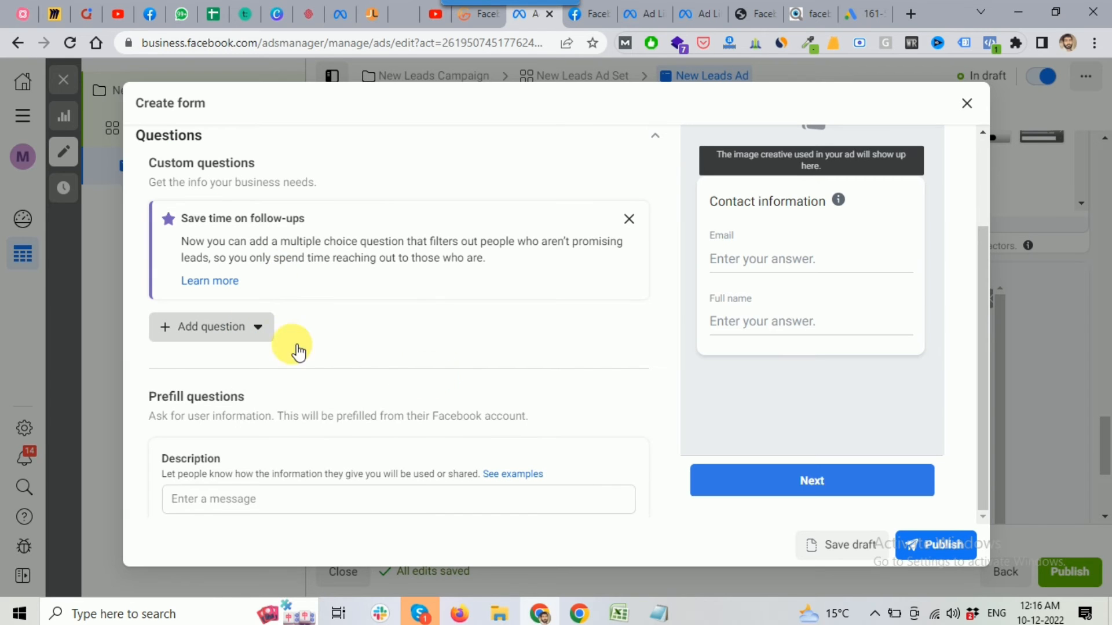
left_click(266, 331)
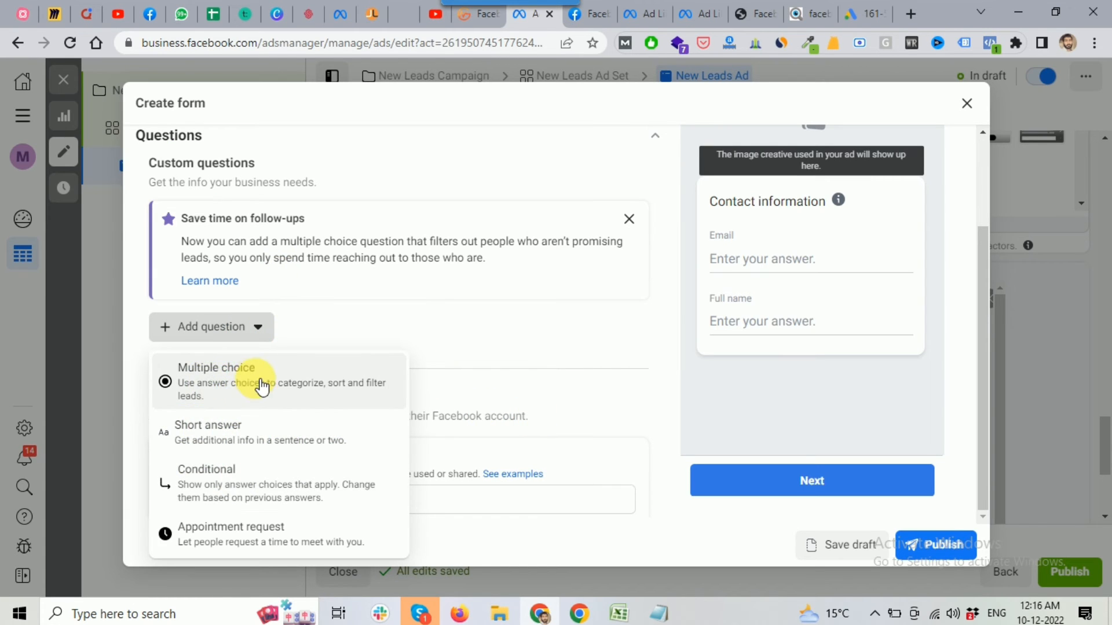
Copy "Are Looking to Buy a Solar System in Faridabad & Delhi NCR?" from Notepad into the multiple choice question's text
left_click(659, 614)
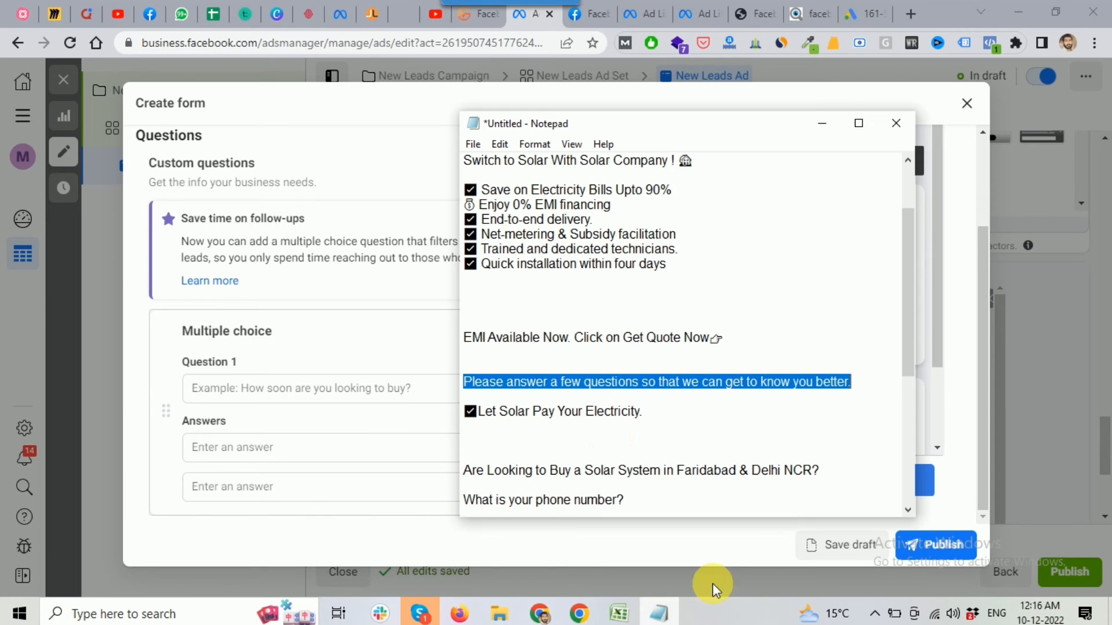
scroll(596, 444, "down", 2)
scroll(594, 441, "down", 1)
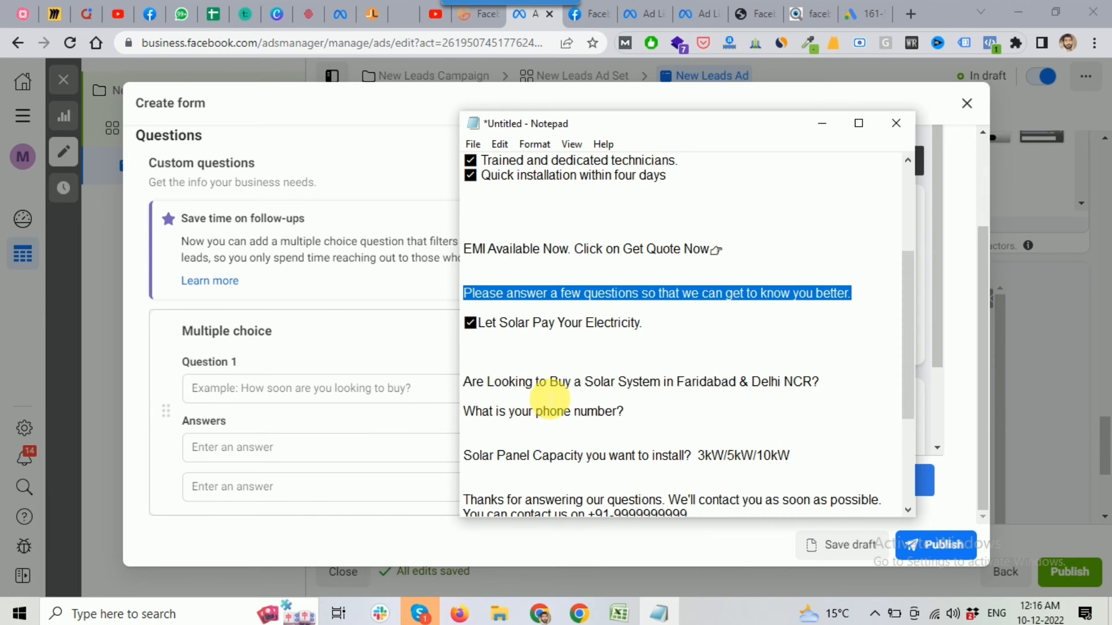
scroll(544, 408, "down", 2)
left_click_drag(465, 294, 834, 293)
key("ctrl+c")
left_click(213, 399)
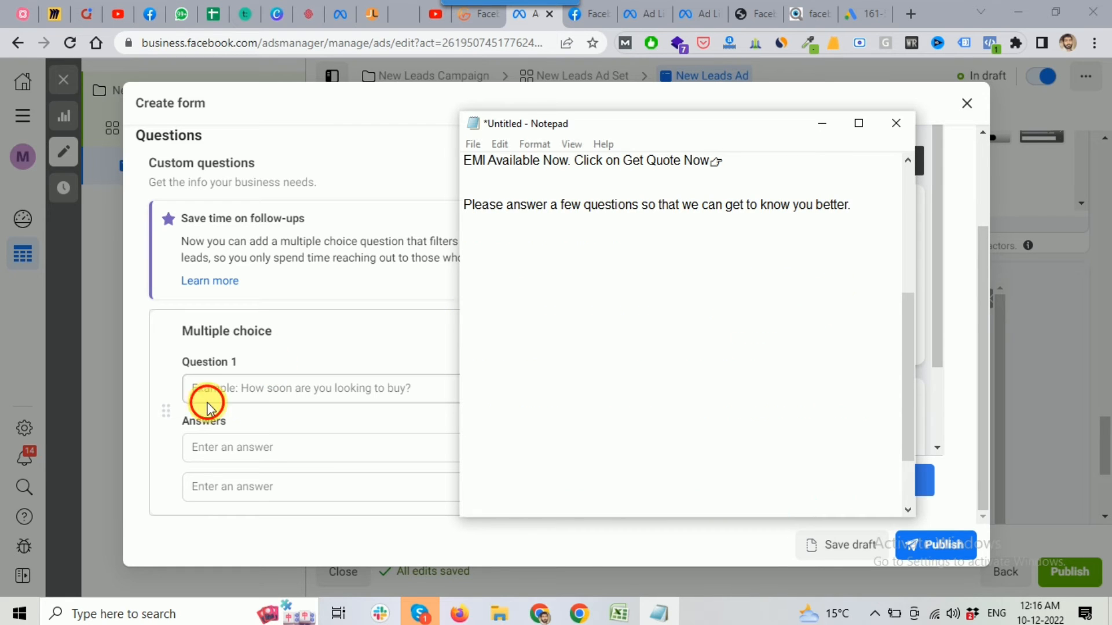
key("ctrl+v")
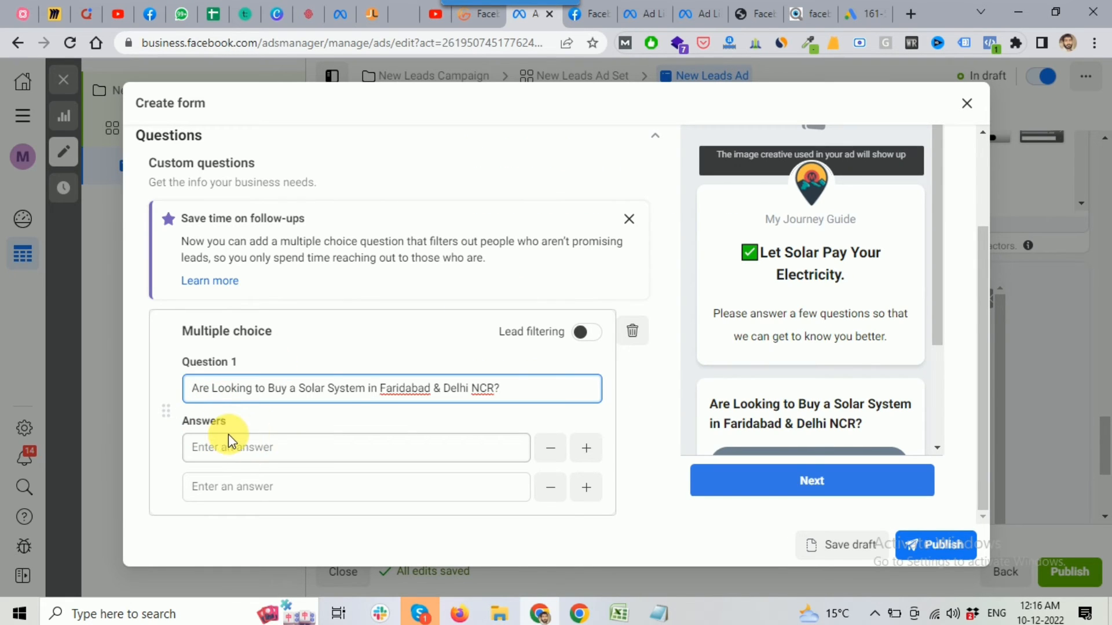
Enter "Yes" and "No" as the two answers to the solar system question
left_click(225, 456)
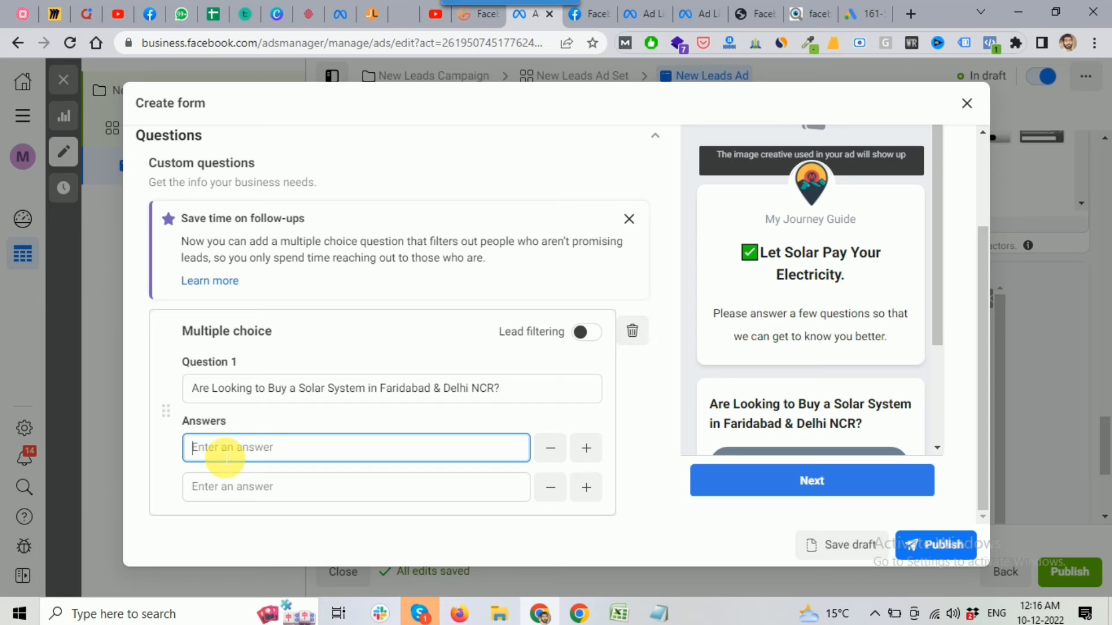
type("Yes")
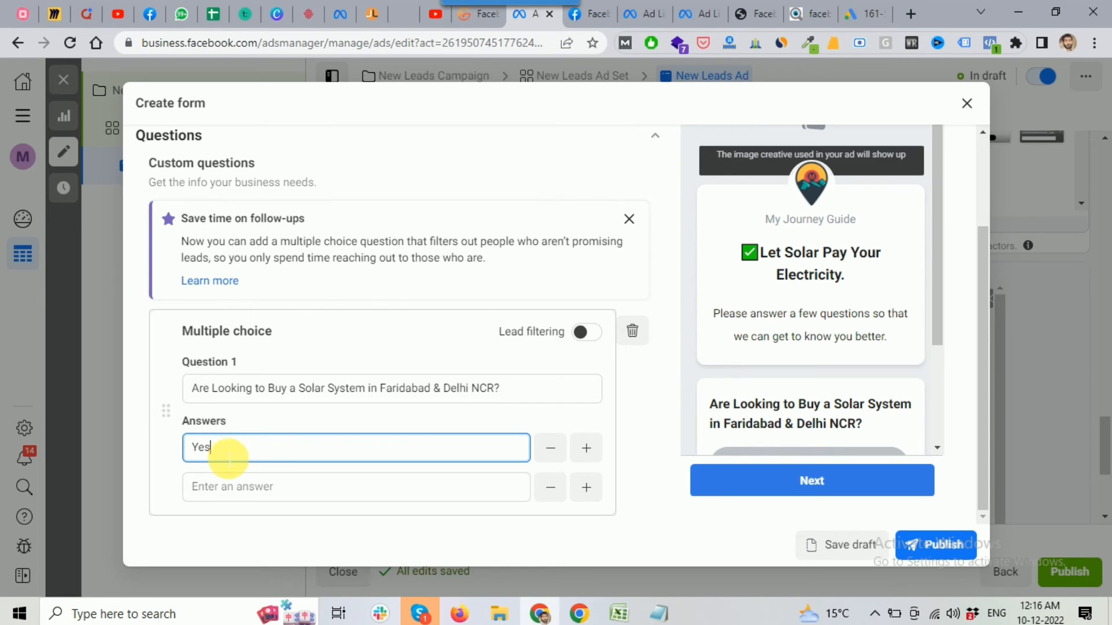
scroll(225, 458, "down", 2)
left_click(222, 411)
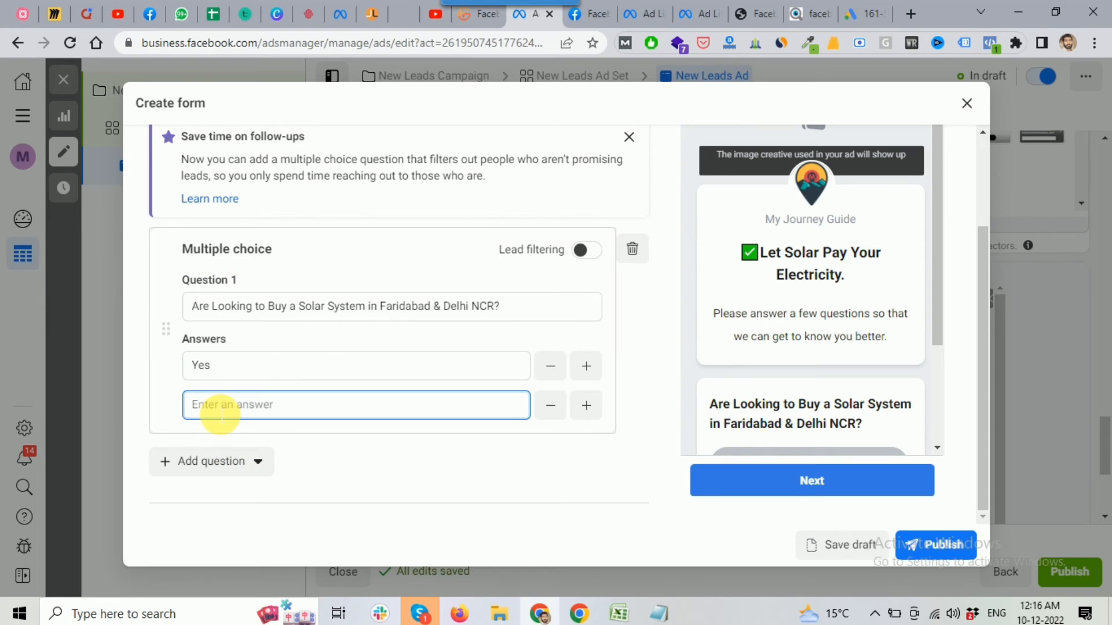
type("No")
scroll(898, 366, "down", 3)
scroll(515, 375, "down", 2)
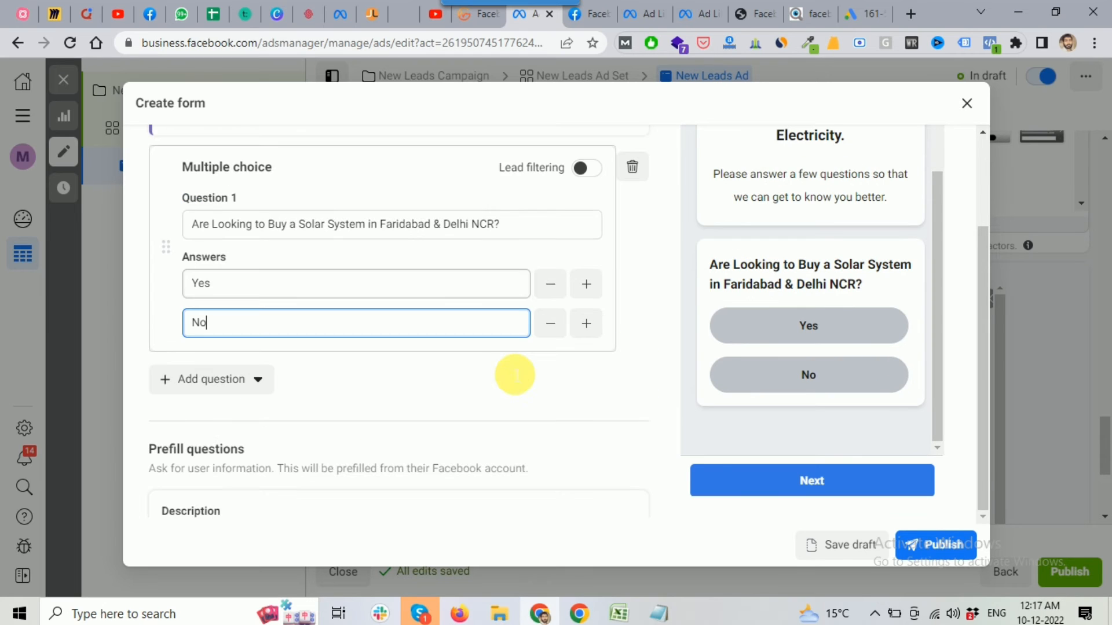
left_click(332, 374)
scroll(300, 408, "down", 2)
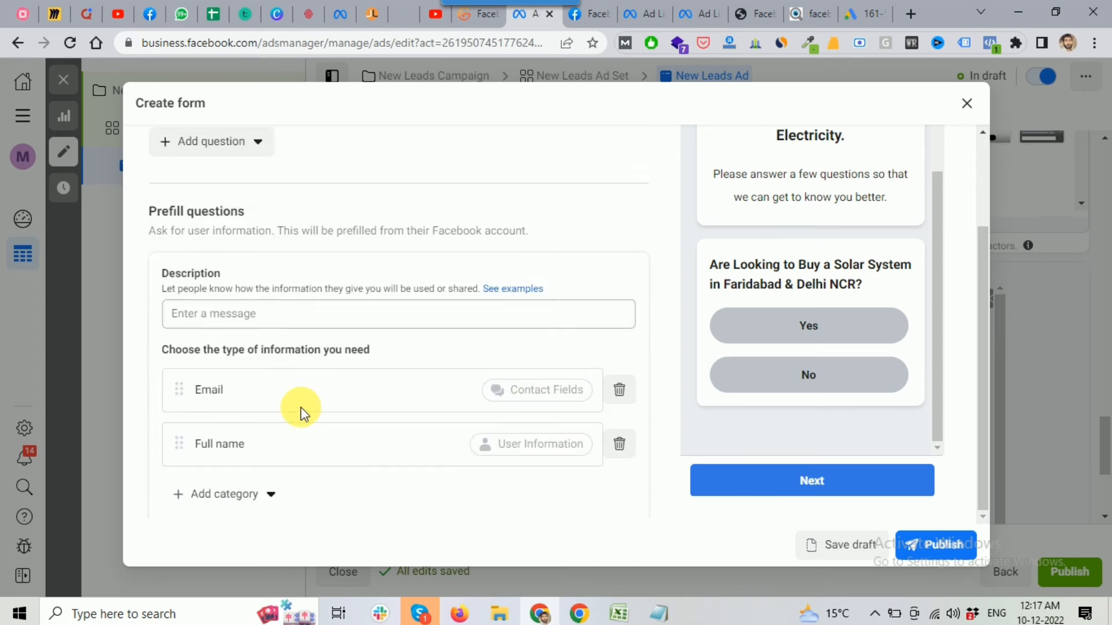
scroll(305, 390, "up", 4)
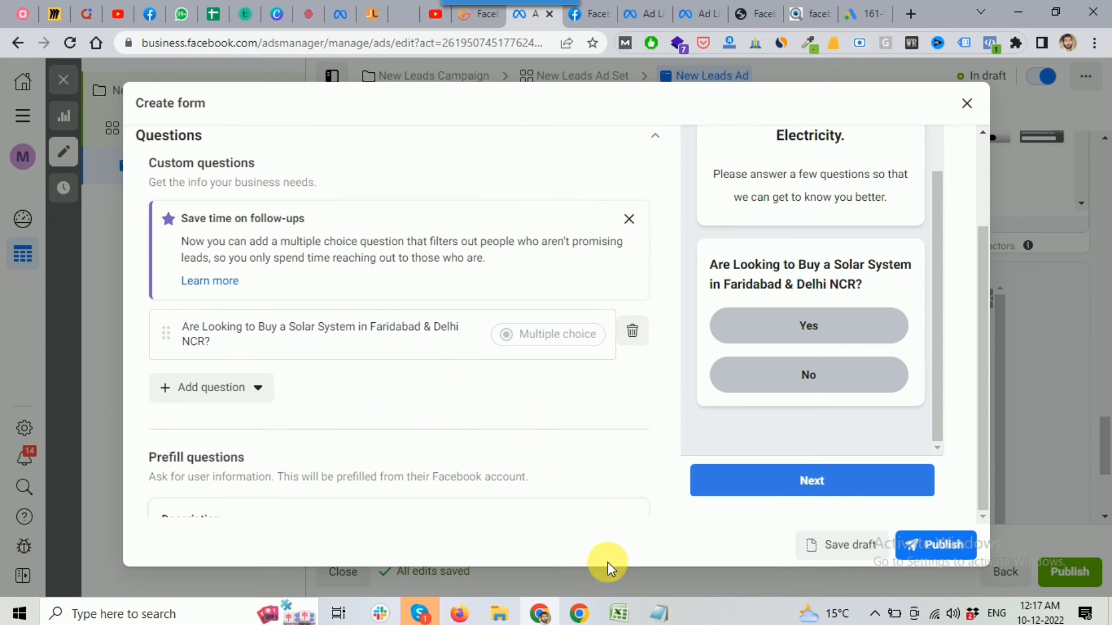
Review the solar panel capacity question in the Notepad draft and return to the form
left_click(658, 613)
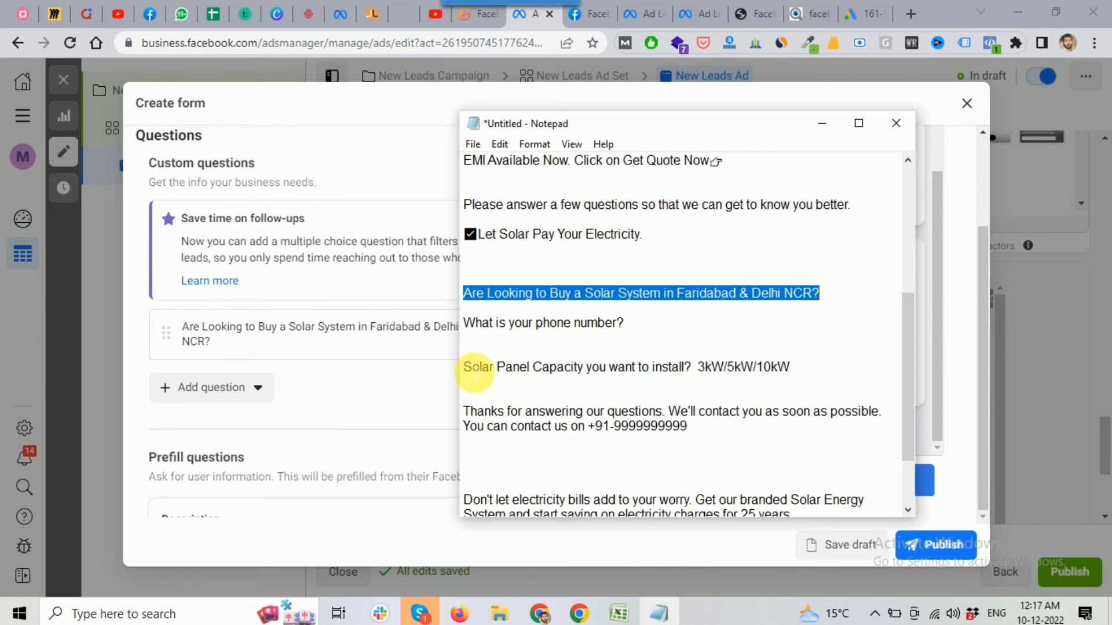
left_click_drag(464, 369, 798, 373)
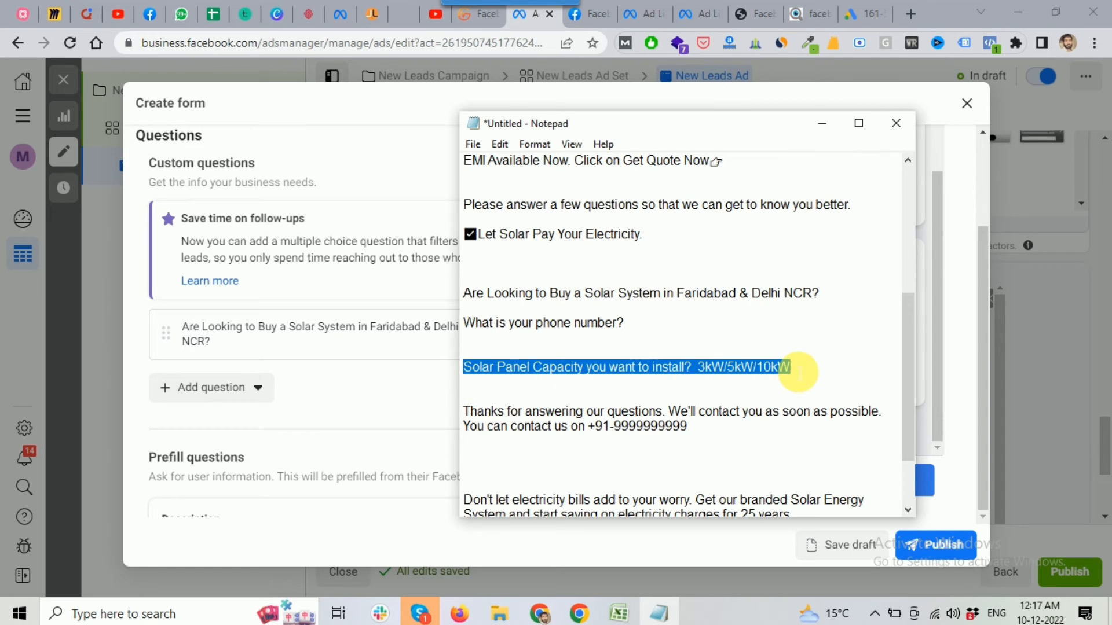
left_click(633, 368)
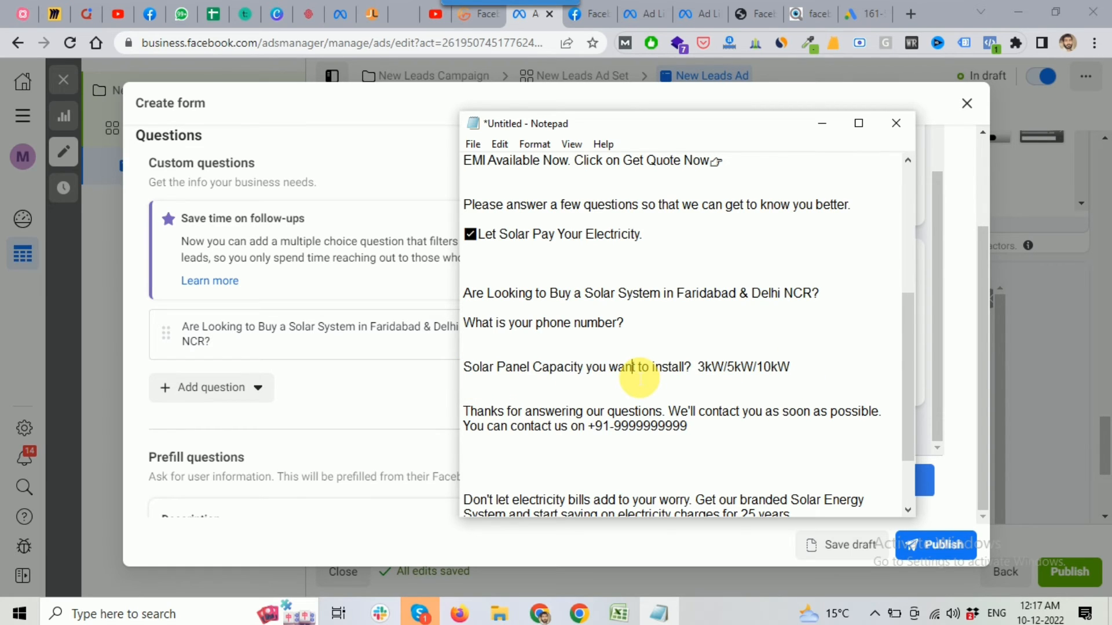
left_click(394, 394)
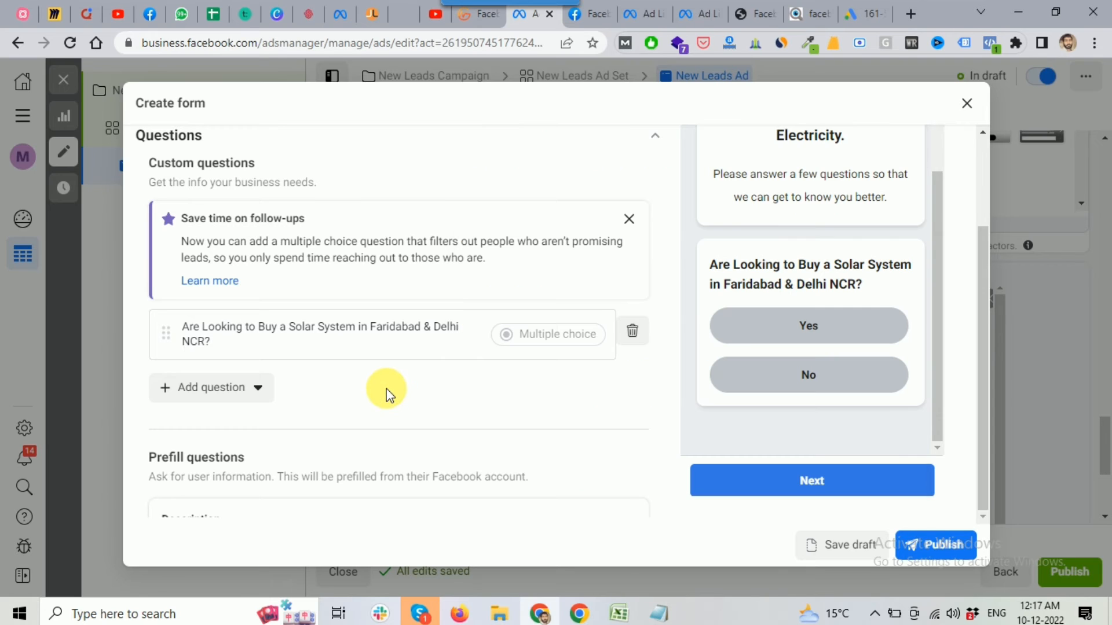
Enter "Please fill correct information." as the description of the form's prefill questions
scroll(489, 381, "down", 3)
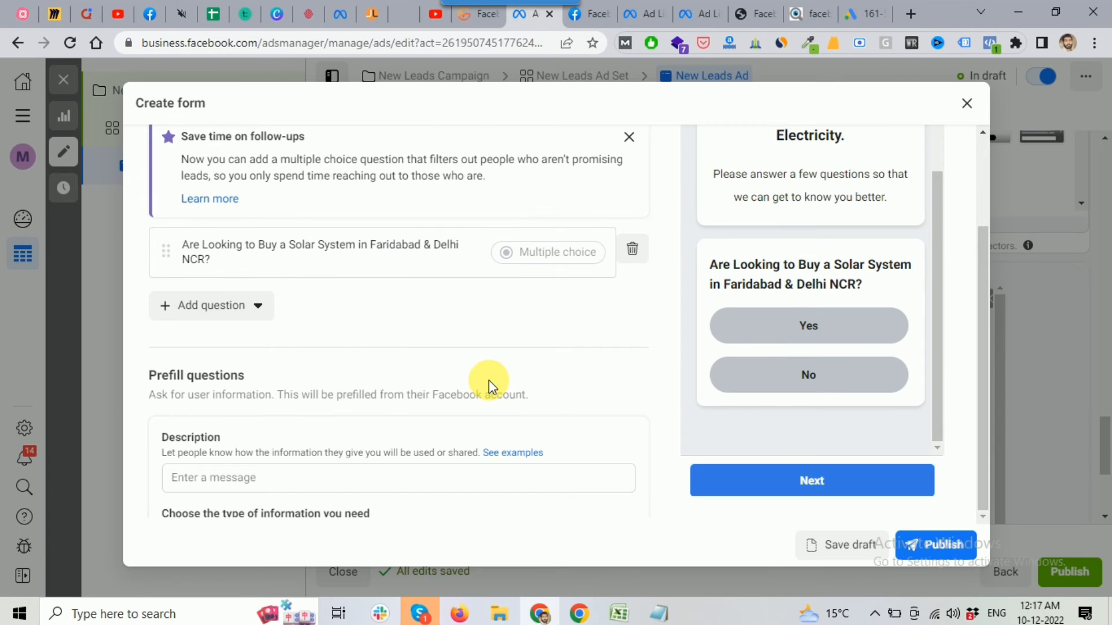
scroll(485, 365, "down", 2)
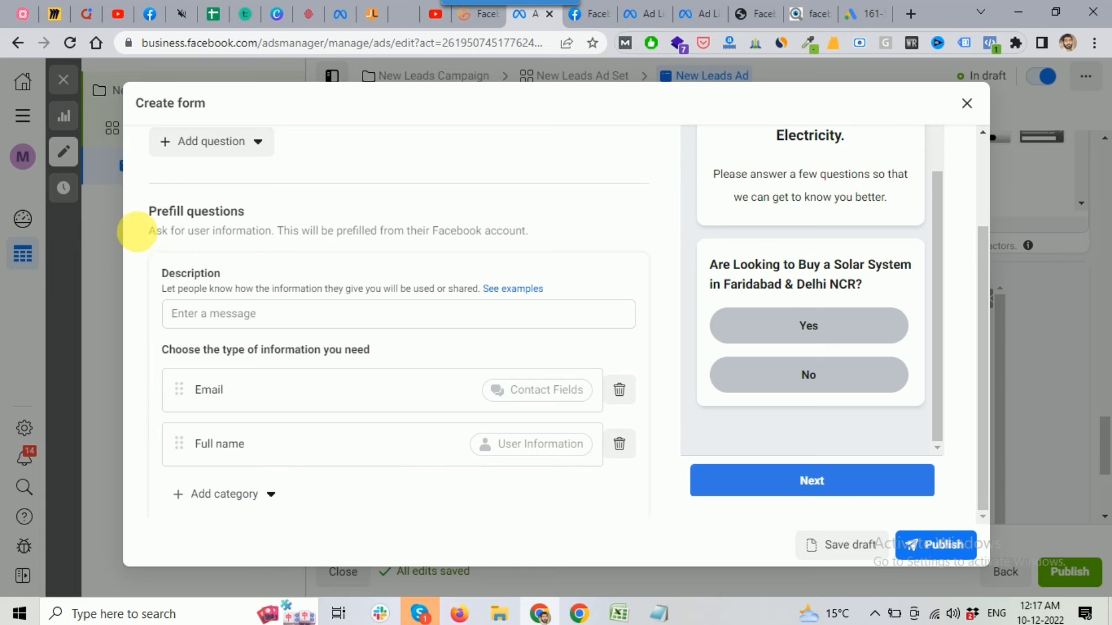
left_click_drag(149, 211, 252, 223)
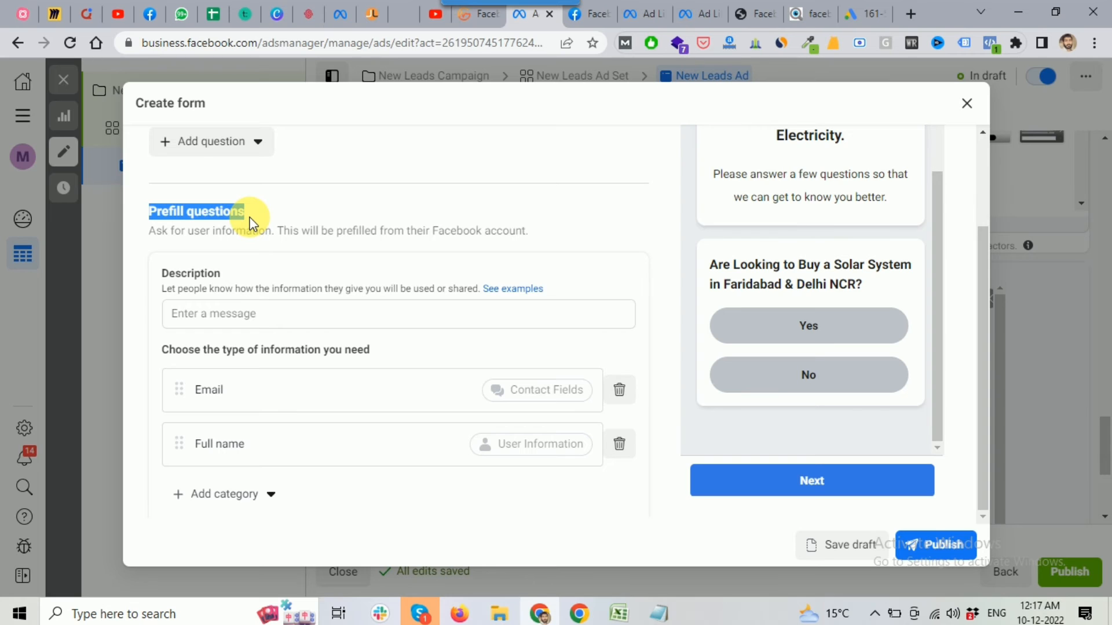
scroll(293, 353, "down", 1)
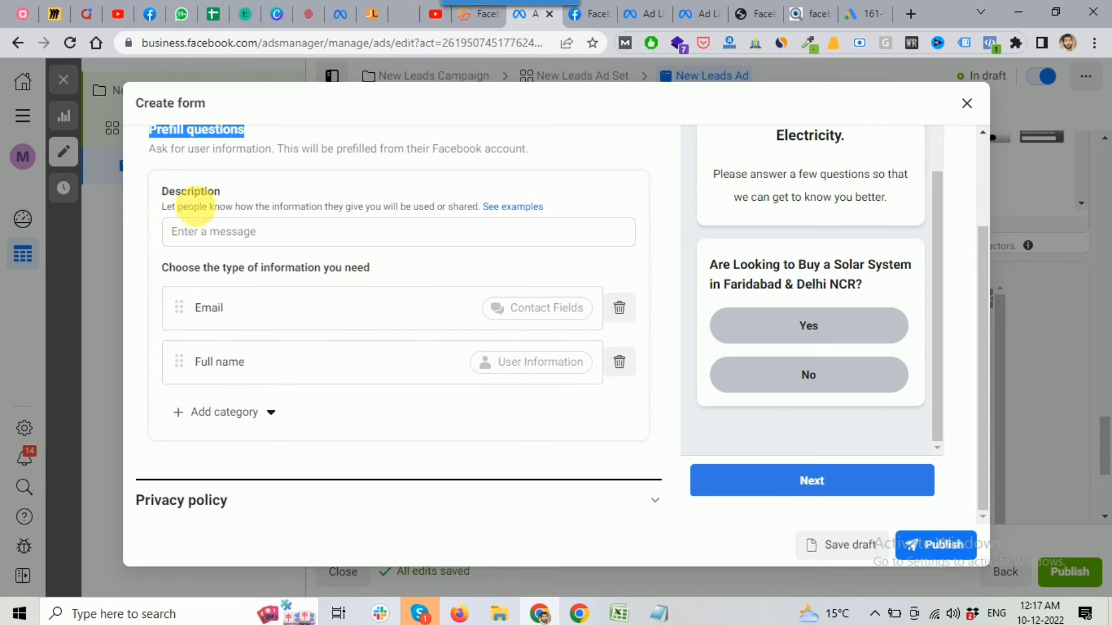
left_click(188, 232)
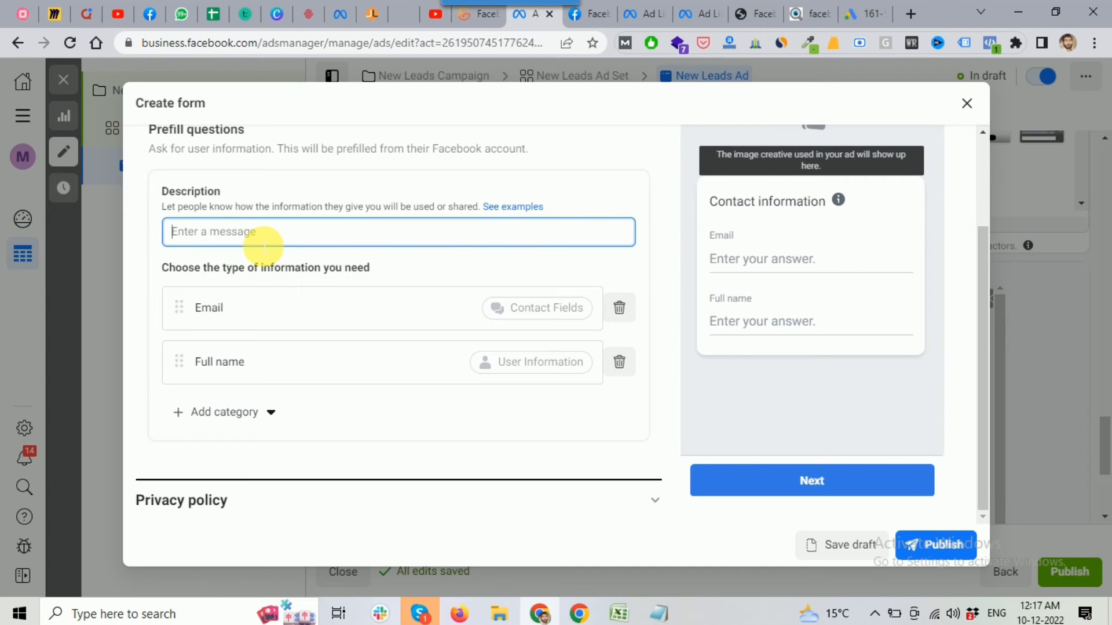
type("We will to")
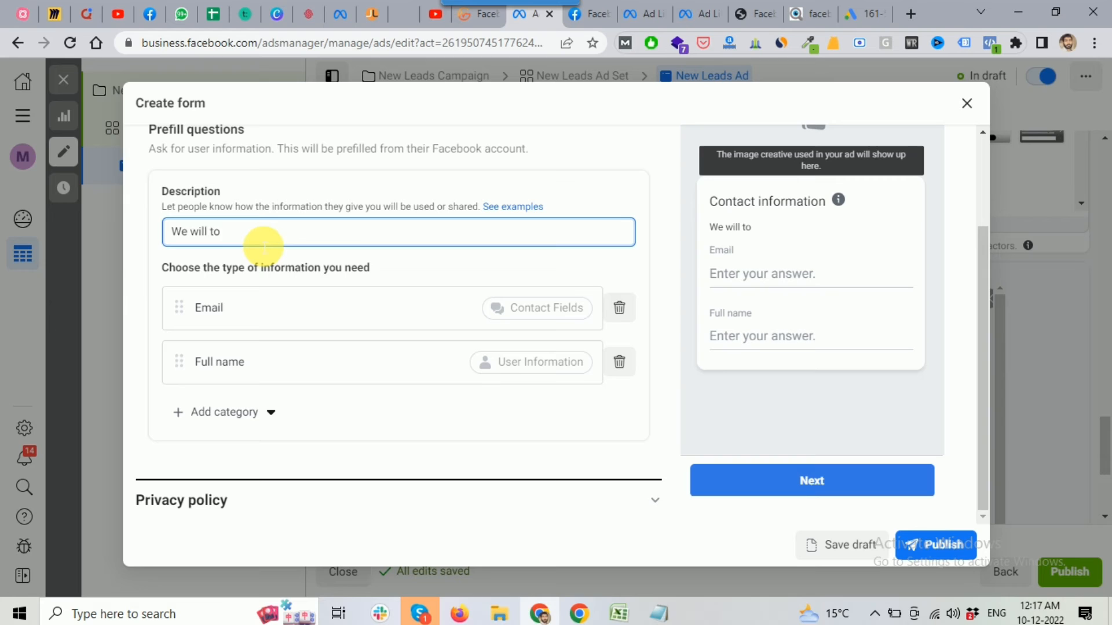
key("ctrl+a")
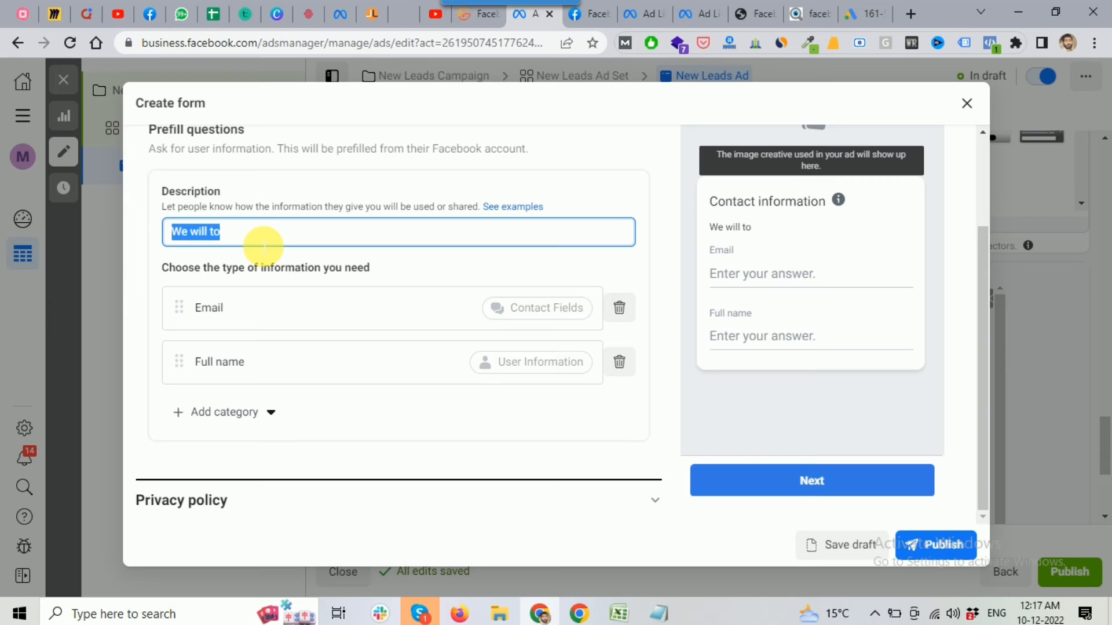
type("Pleas")
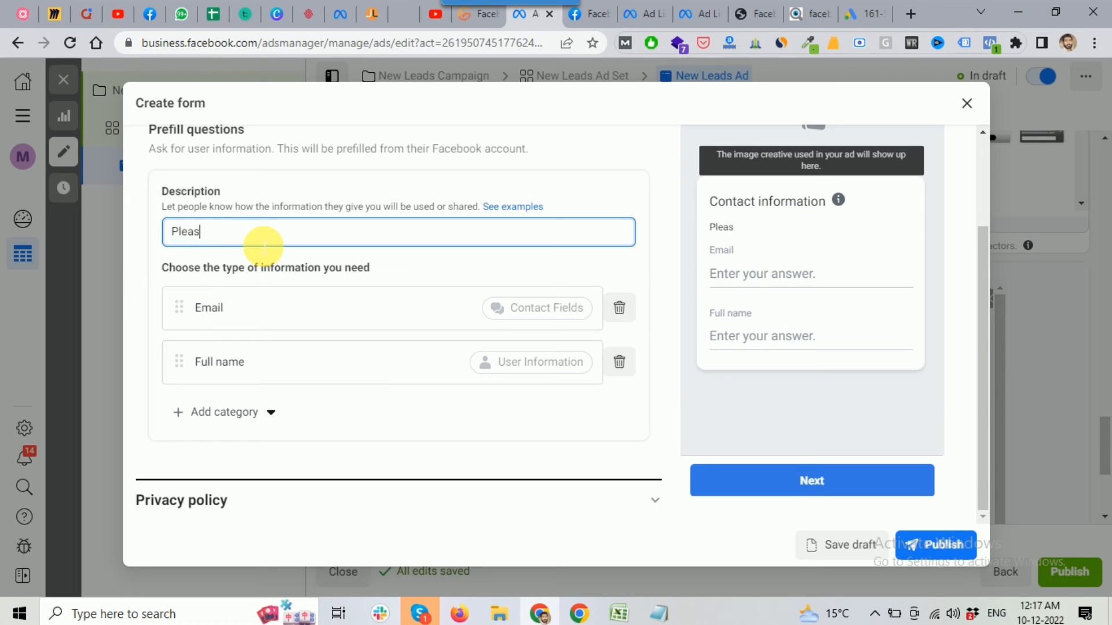
type("e fill correct info")
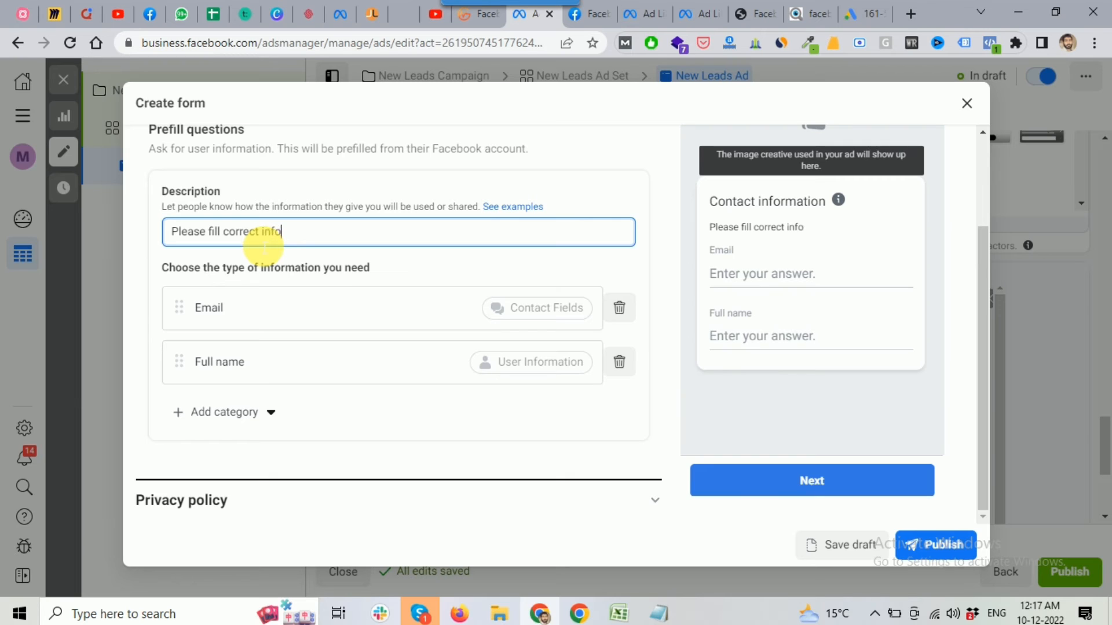
type("rmation.")
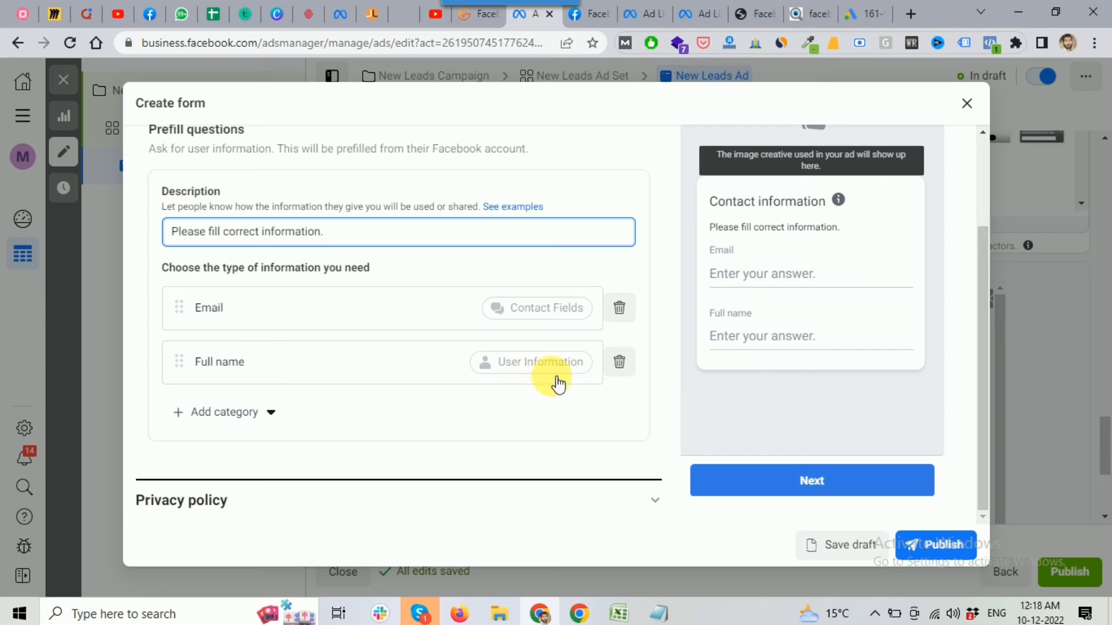
Add the Phone number contact field to the form's prefill questions
left_click(272, 415)
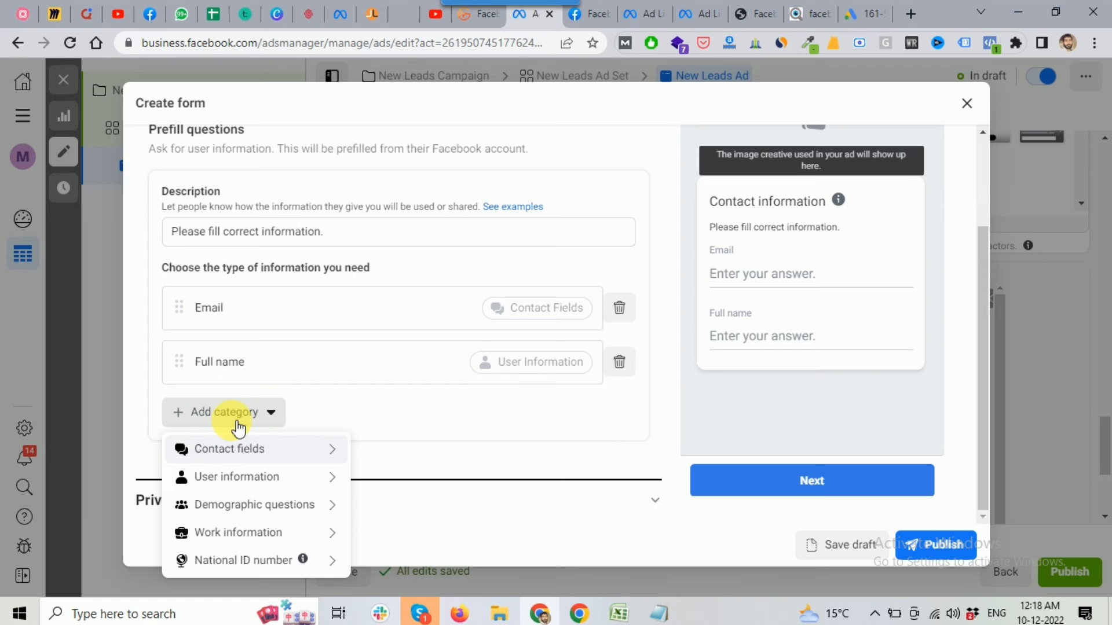
mouse_move(274, 452)
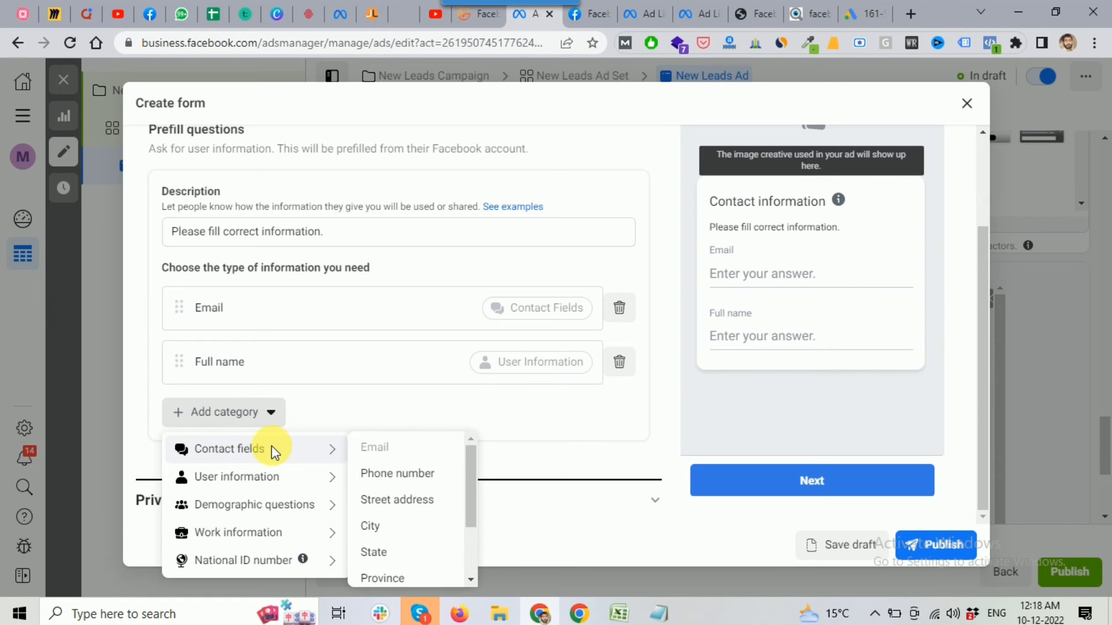
left_click(405, 475)
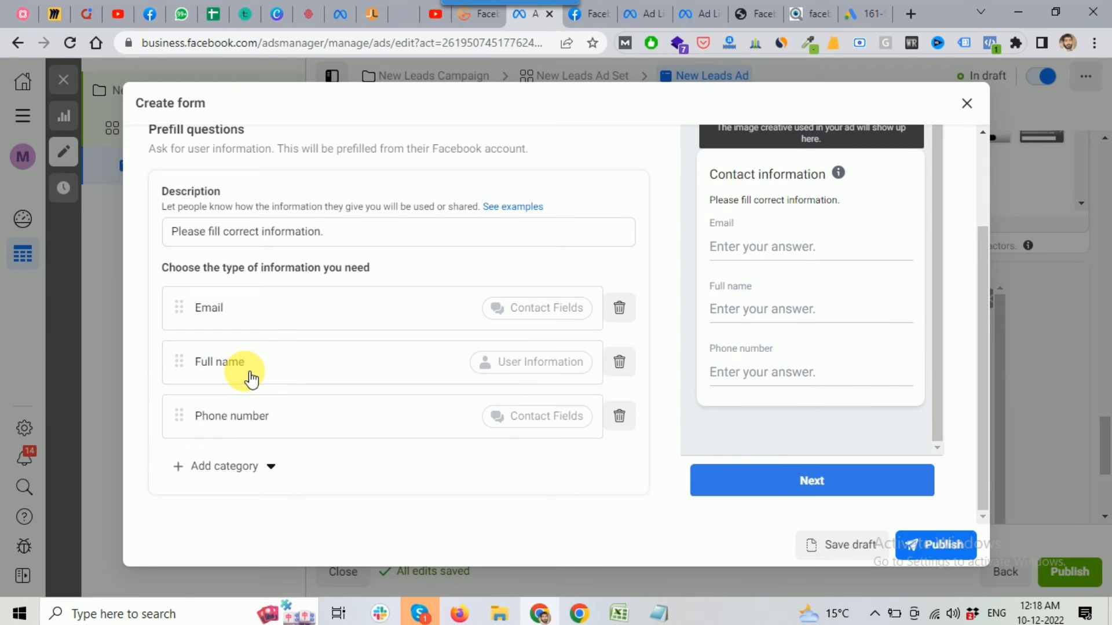
Look through the remaining prefill categories and add the City contact field to the form
scroll(250, 378, "down", 2)
left_click(266, 385)
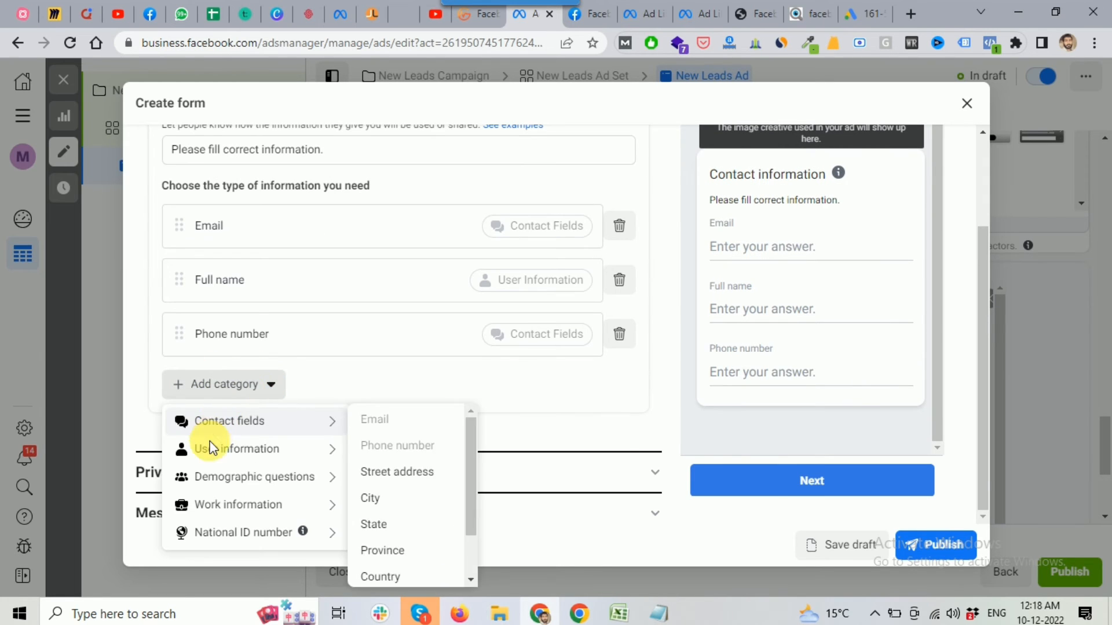
mouse_move(228, 511)
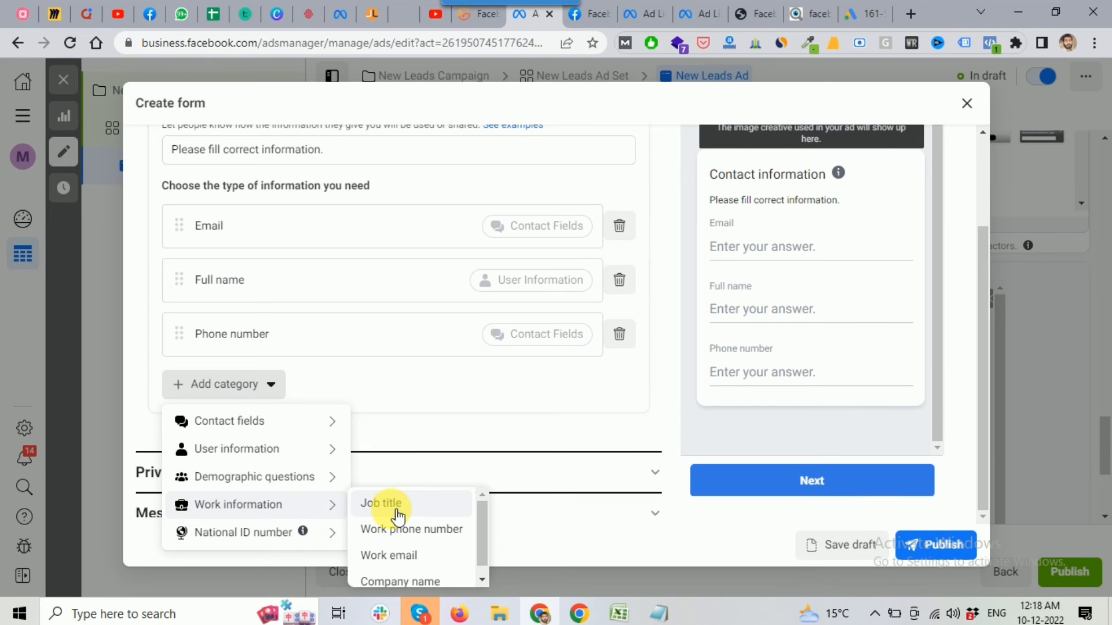
mouse_move(249, 450)
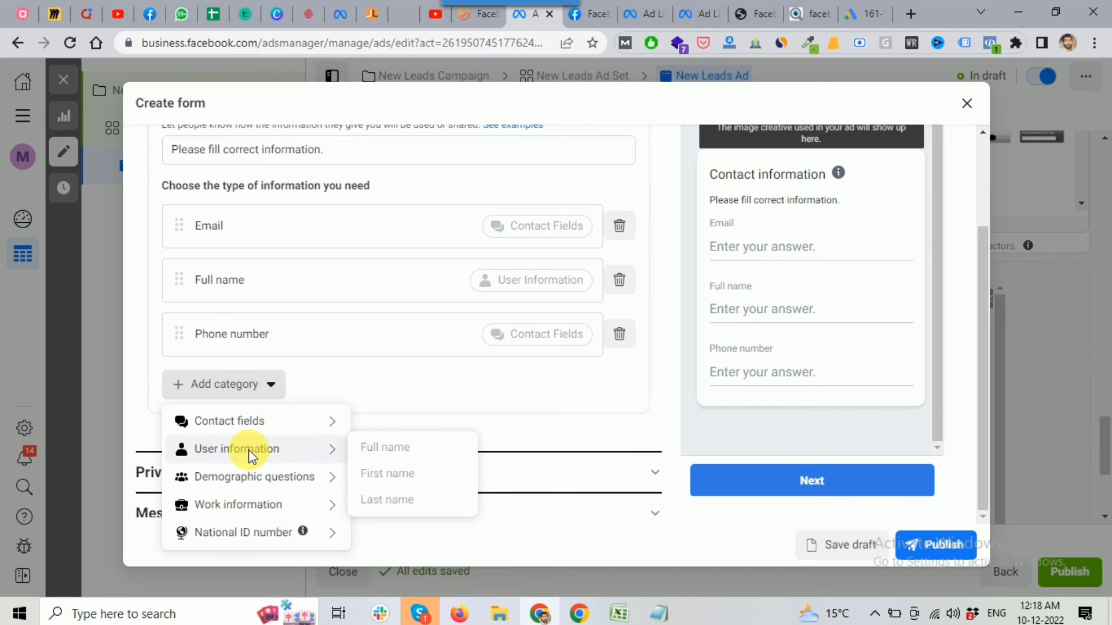
mouse_move(249, 416)
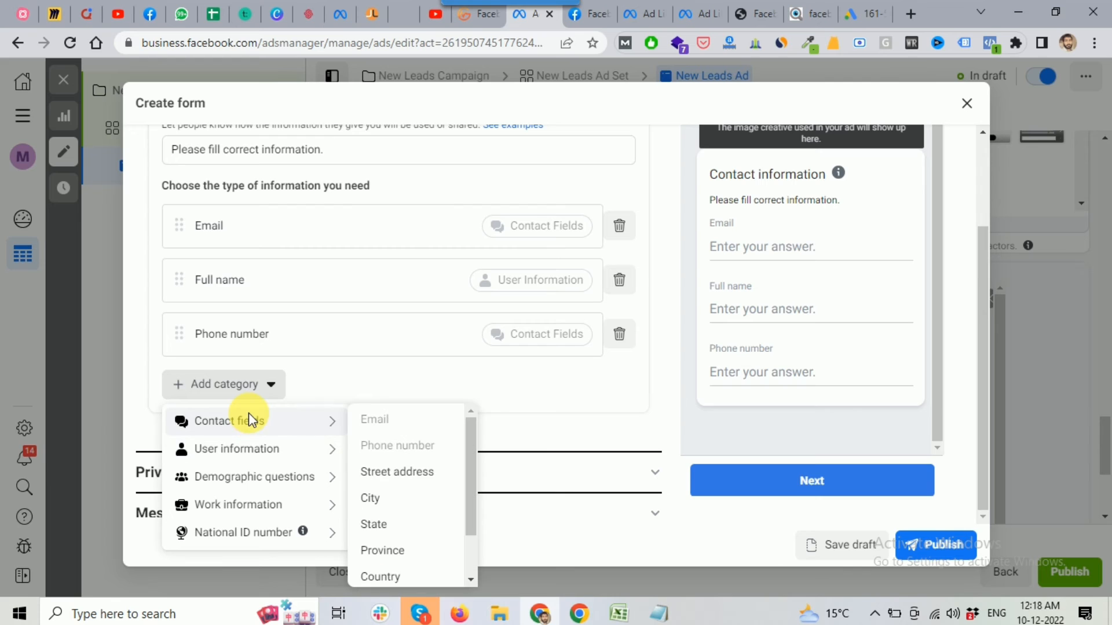
left_click(377, 500)
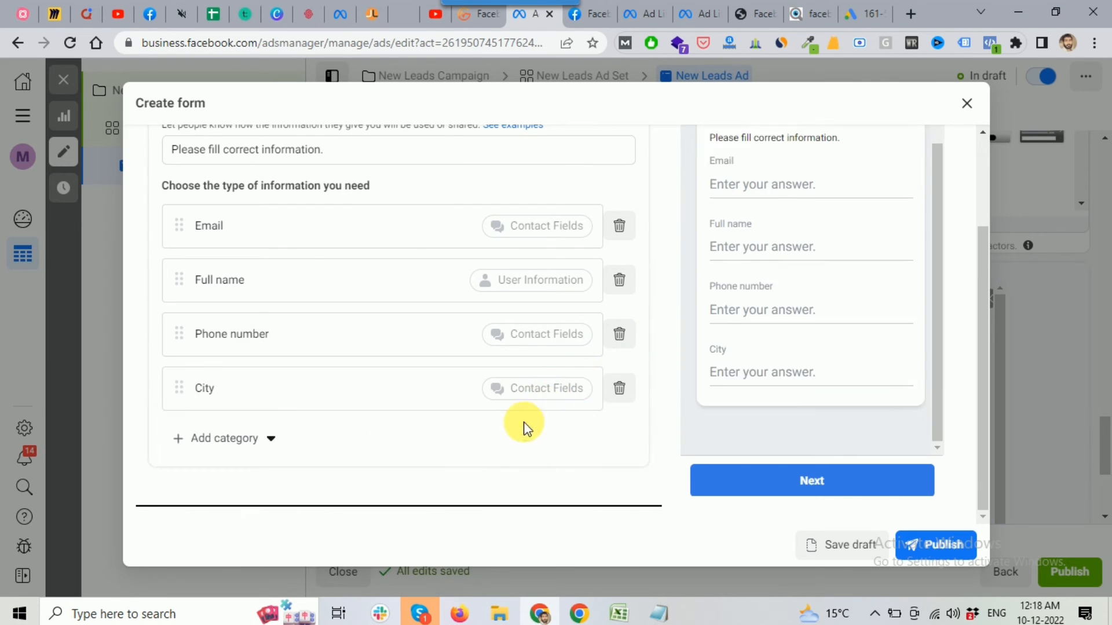
Examine the contact information page in the form preview against the chosen prefill fields
scroll(853, 409, "up", 3)
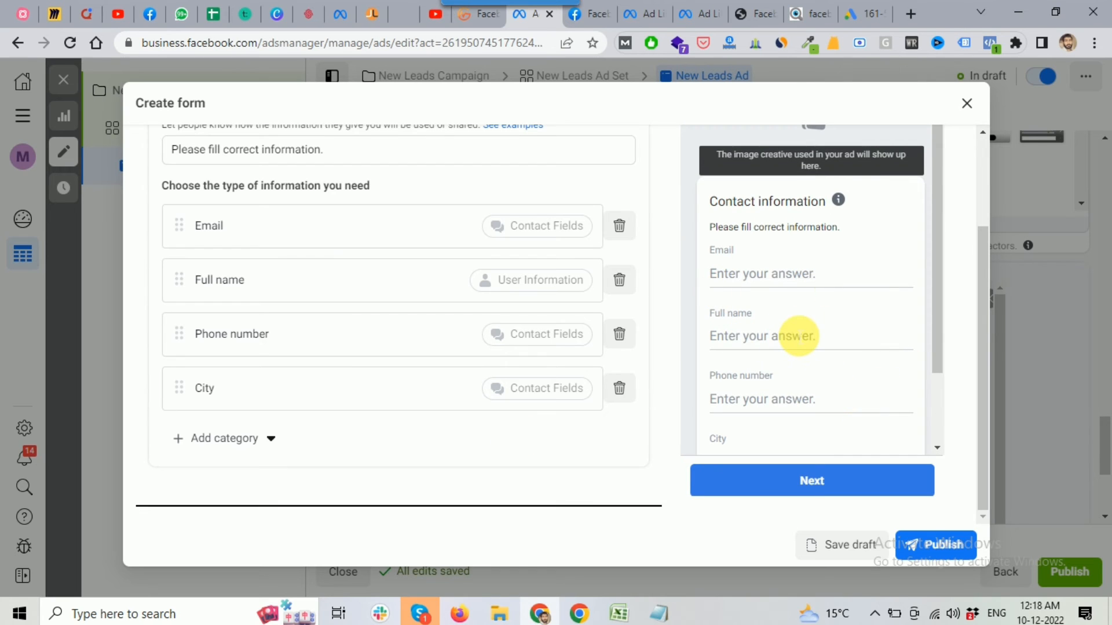
scroll(798, 336, "down", 3)
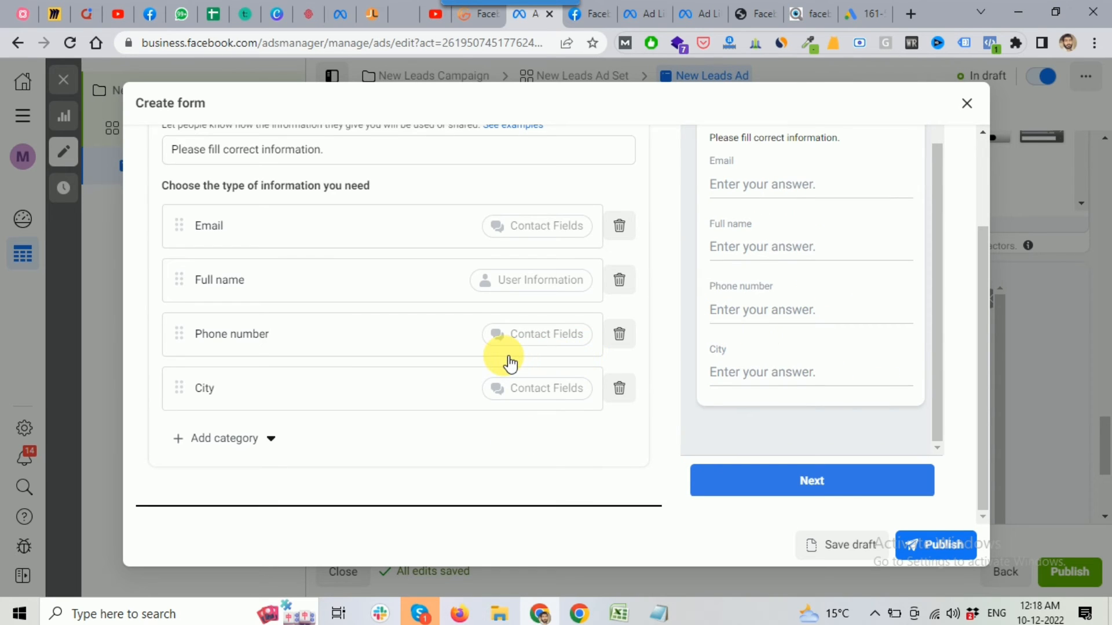
scroll(510, 363, "down", 1)
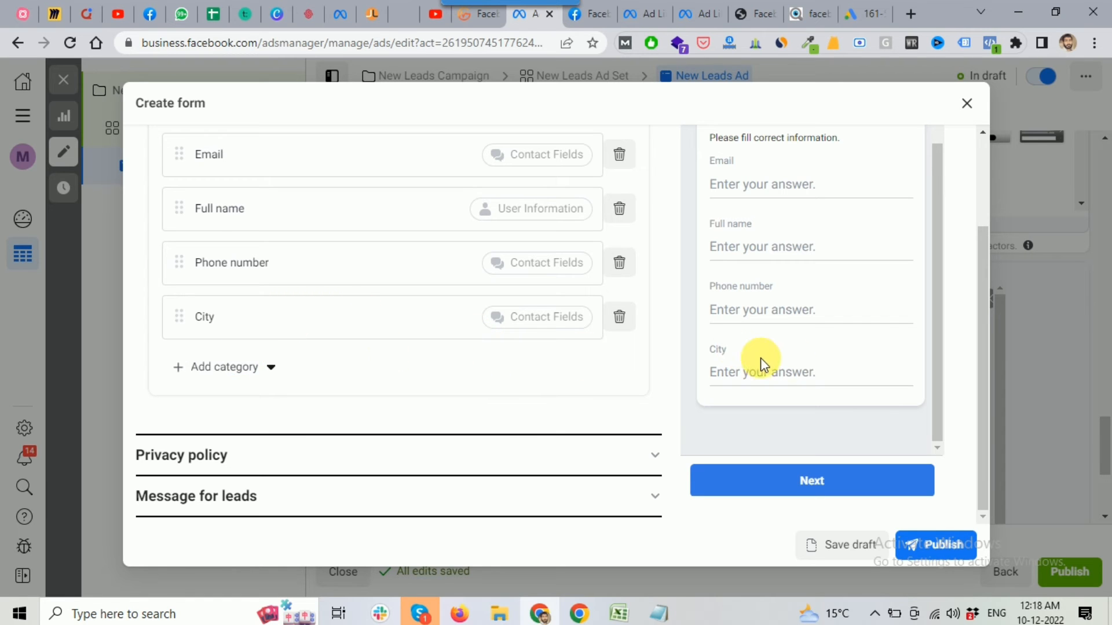
scroll(910, 347, "up", 2)
scroll(911, 348, "up", 2)
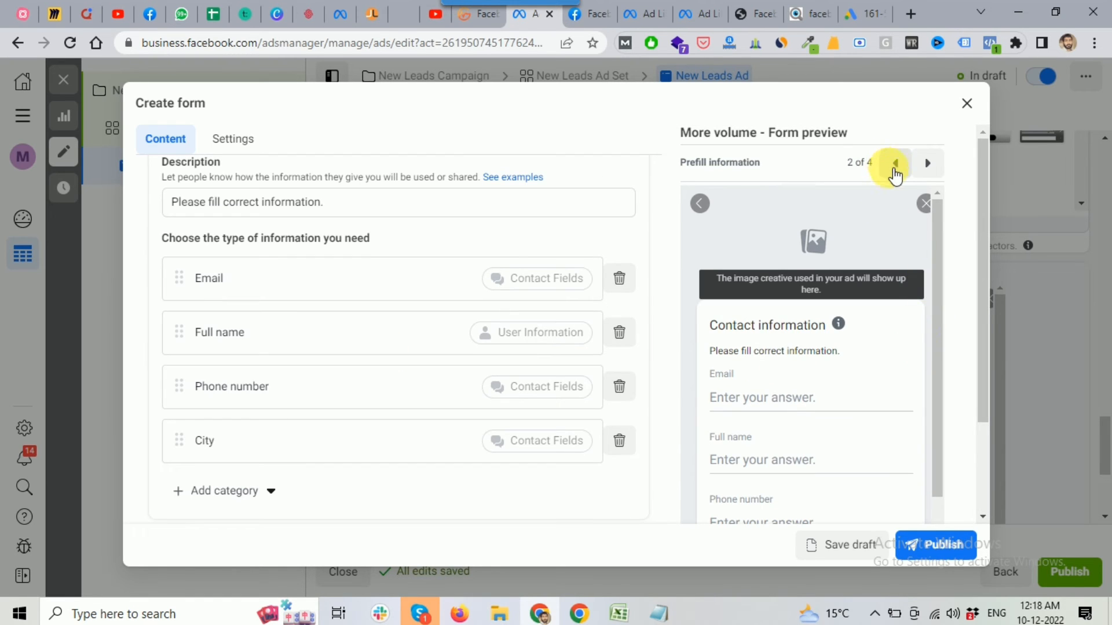
scroll(753, 319, "down", 2)
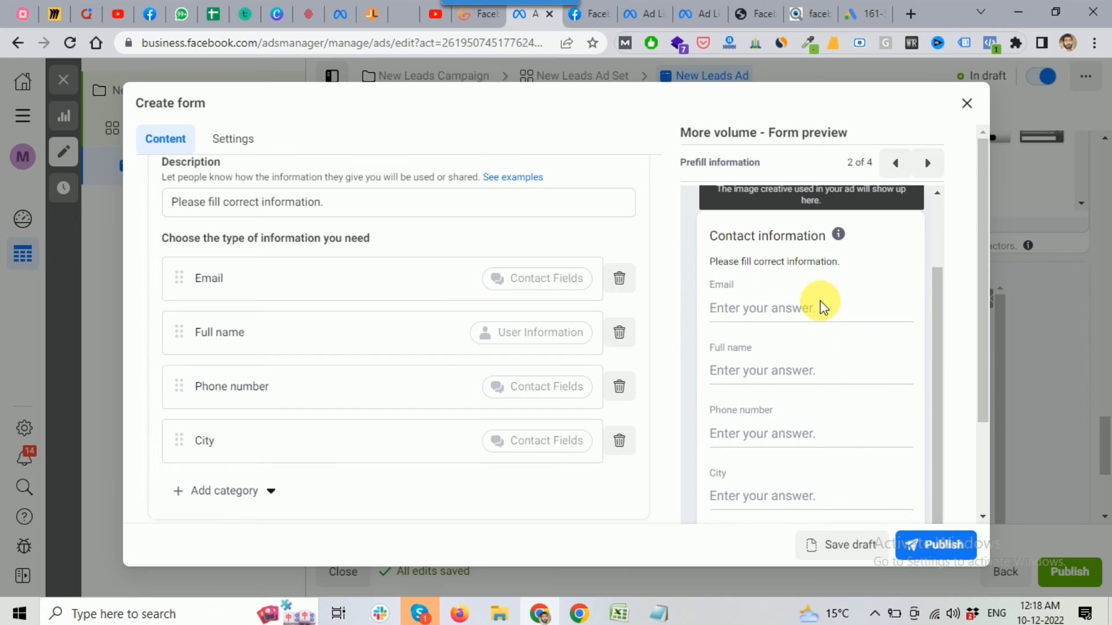
scroll(820, 301, "down", 2)
scroll(646, 318, "down", 1)
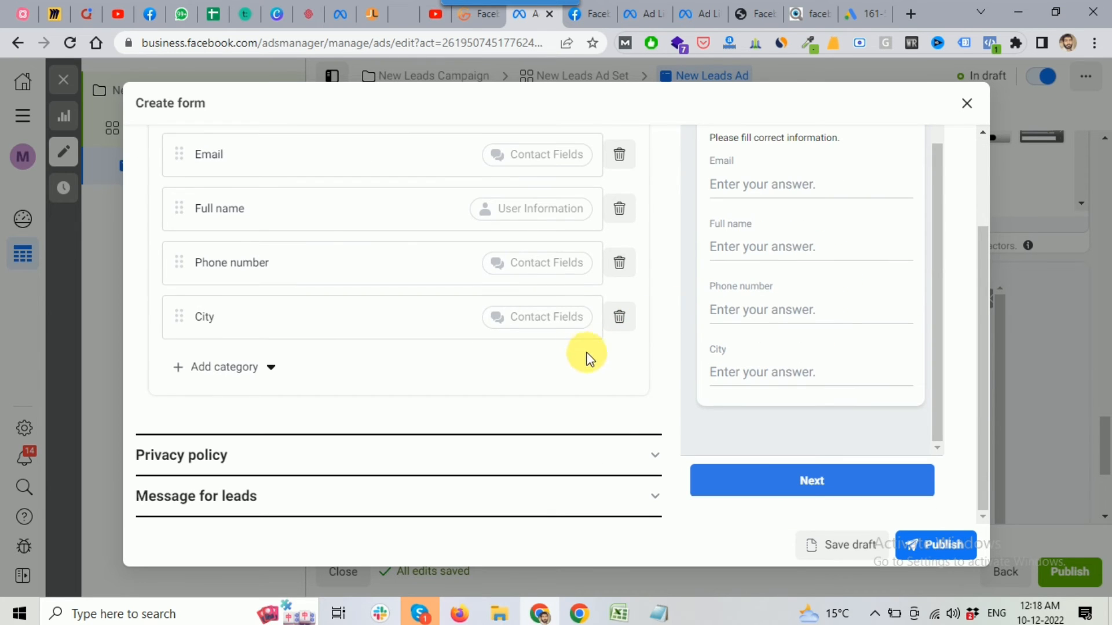
left_click(243, 457)
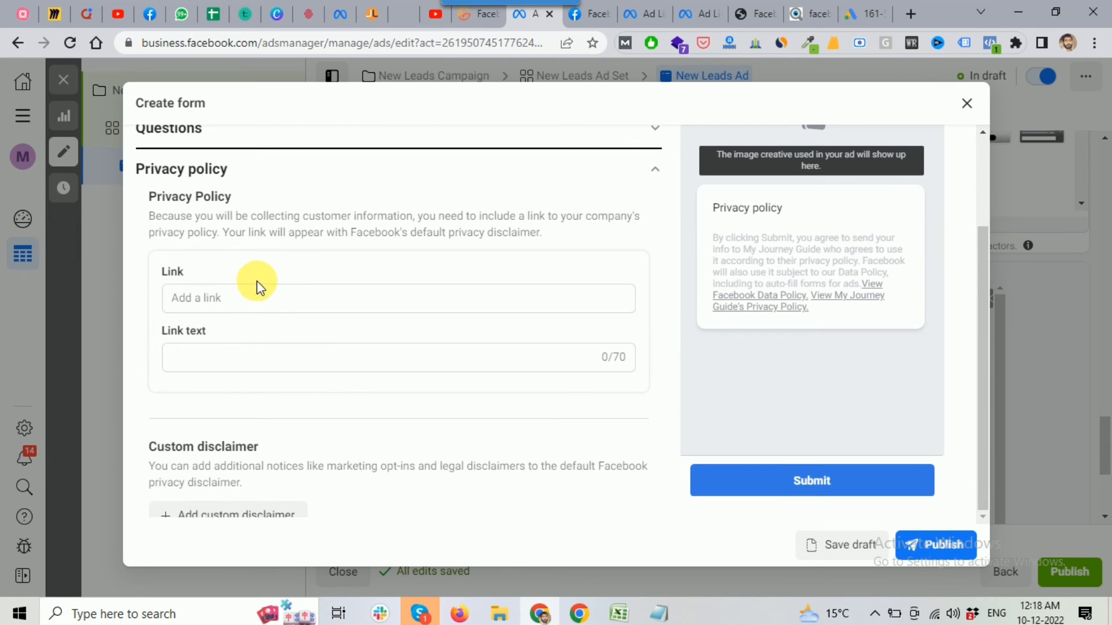
left_click(221, 299)
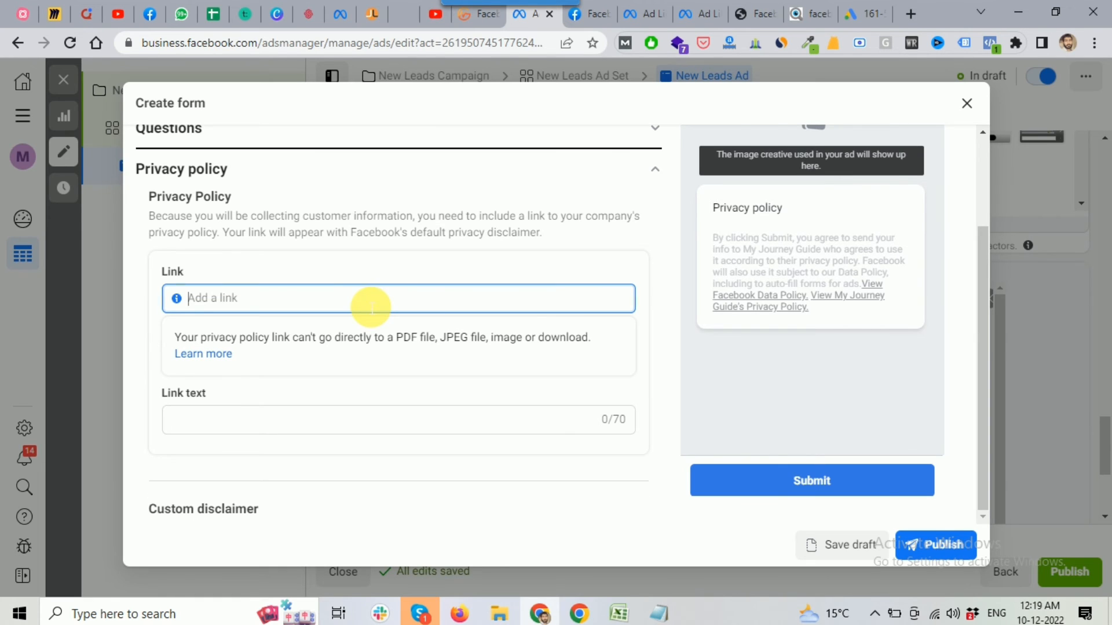
type("www.myblogmantra")
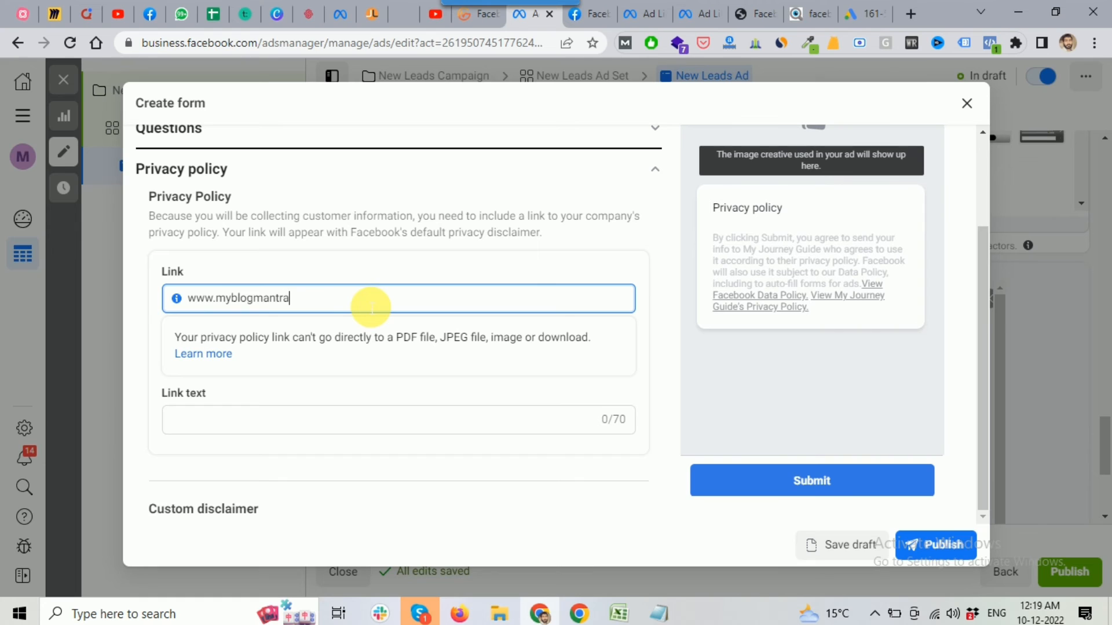
type(".com")
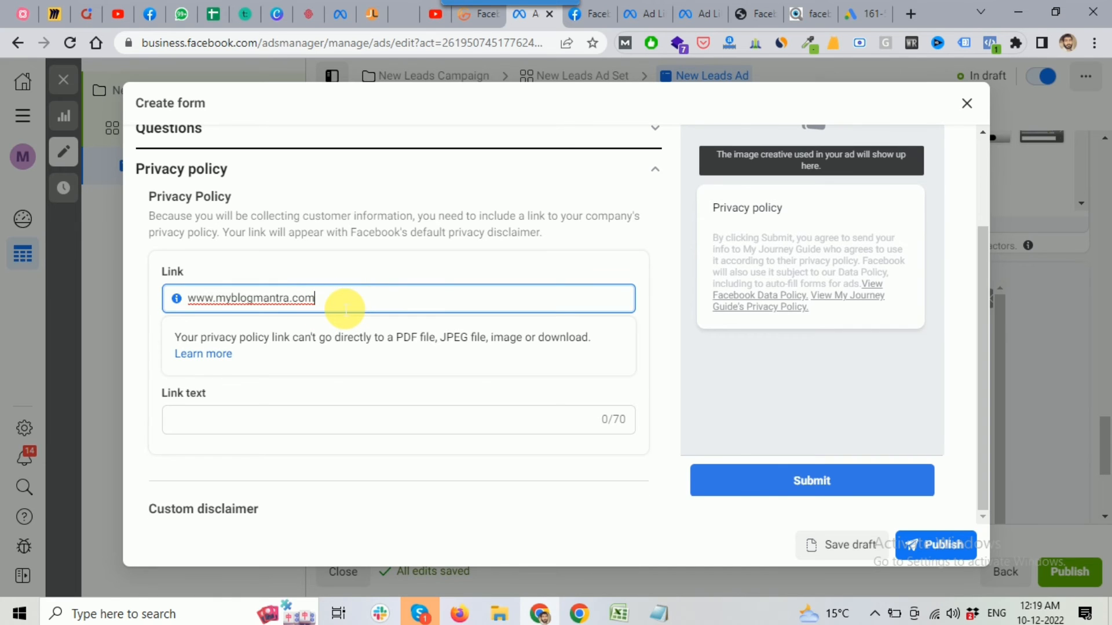
Set the privacy policy link text to "Our Policy"
left_click(213, 423)
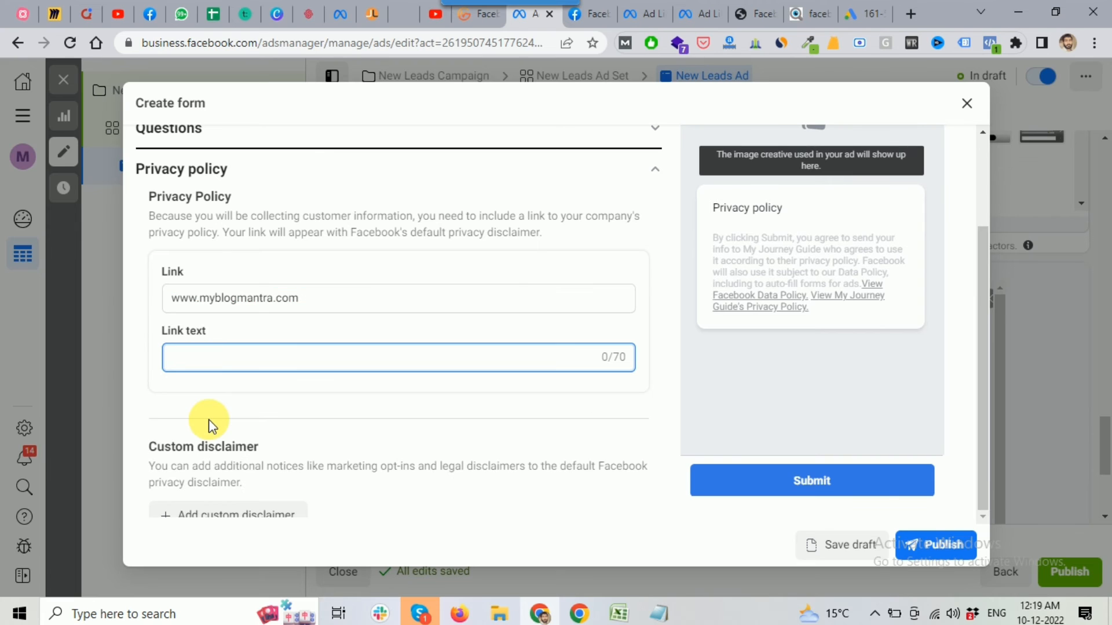
type("My")
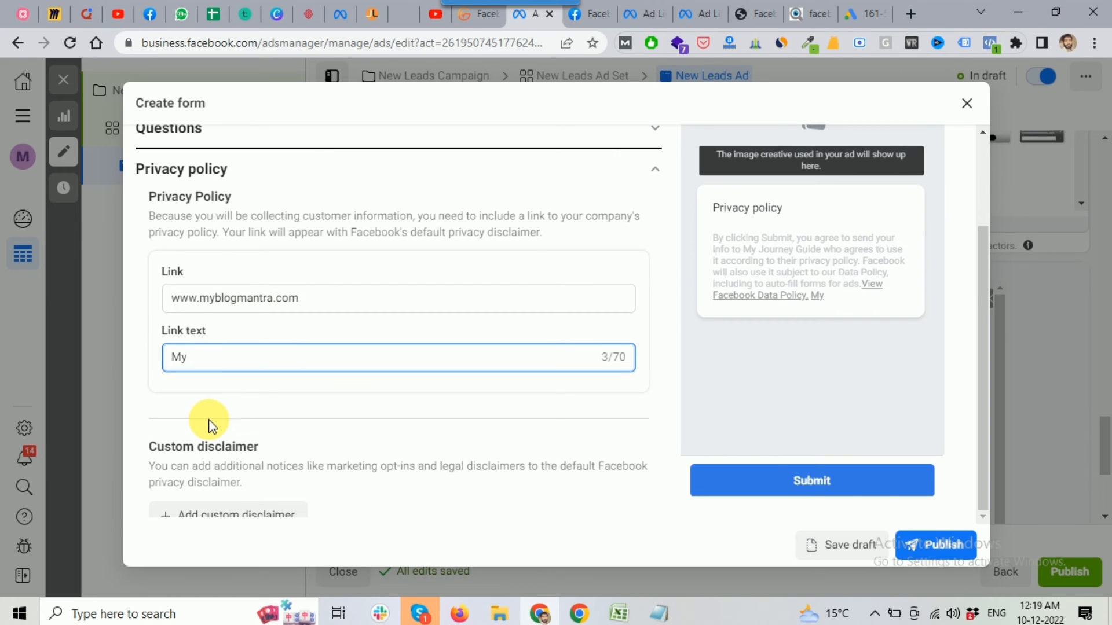
key("ctrl+a")
type("Our Policy")
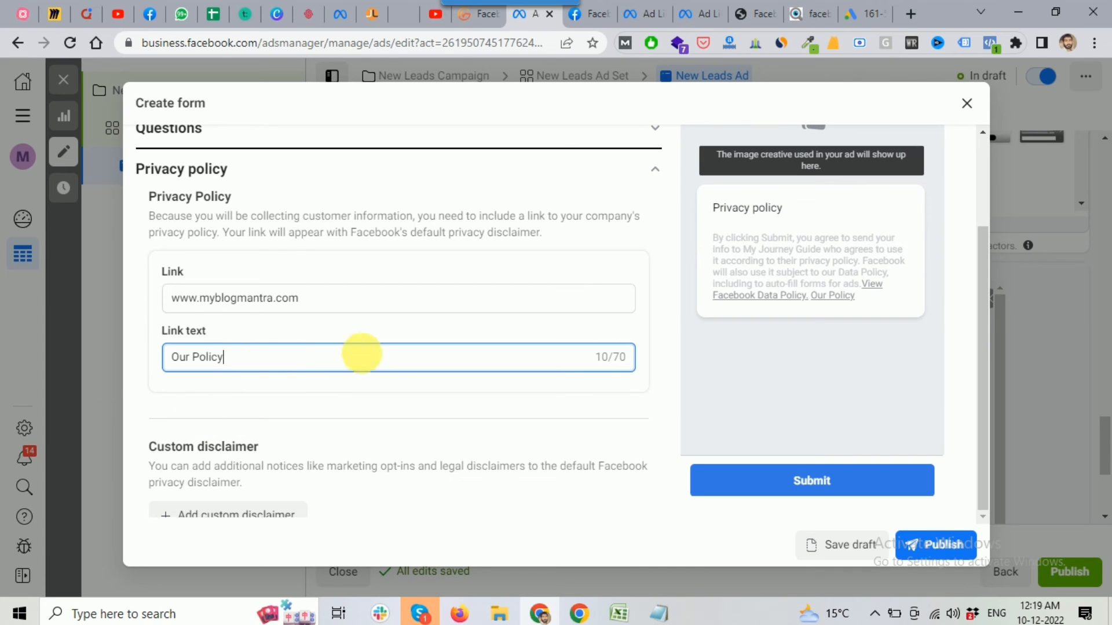
Open the form's Message for leads section and examine its headline, description and call-to-action settings against the form preview
left_click(657, 173)
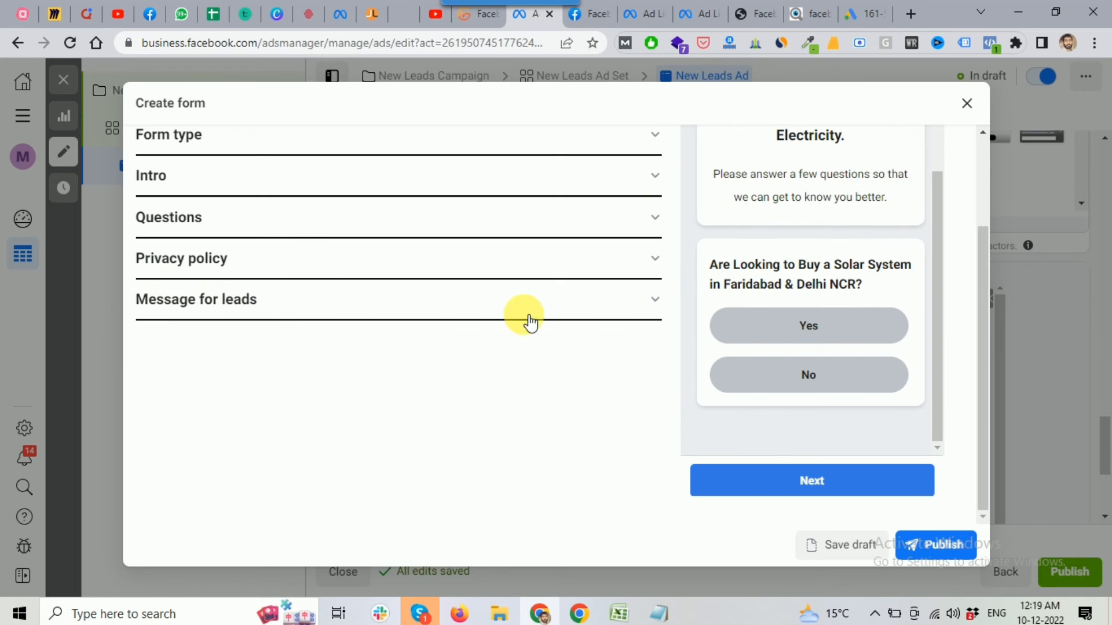
left_click(661, 300)
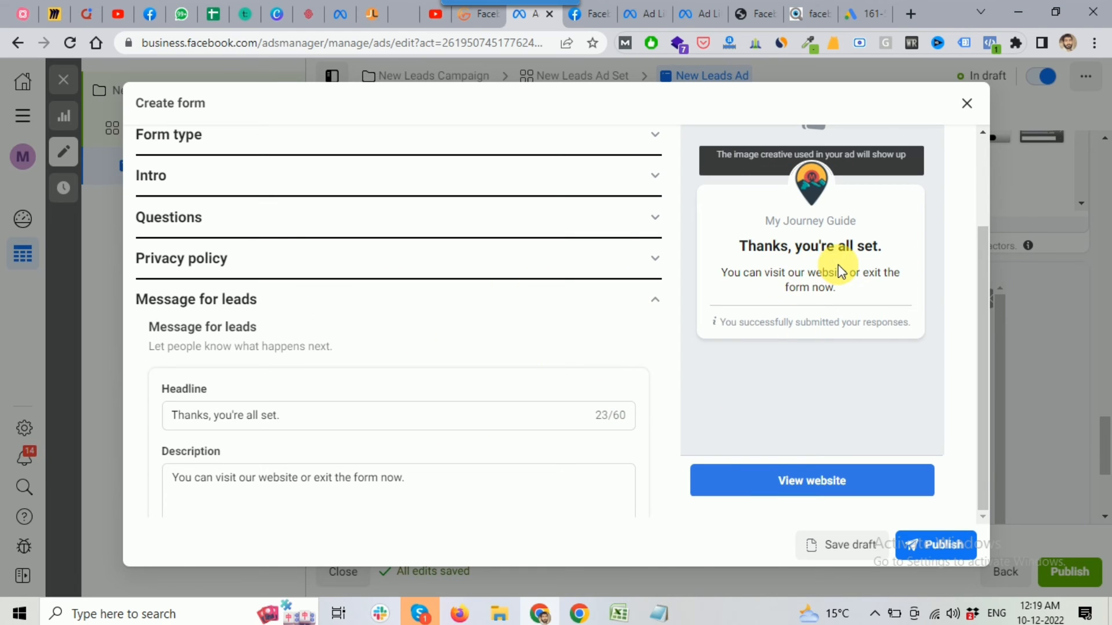
scroll(557, 352, "down", 1)
left_click(372, 417)
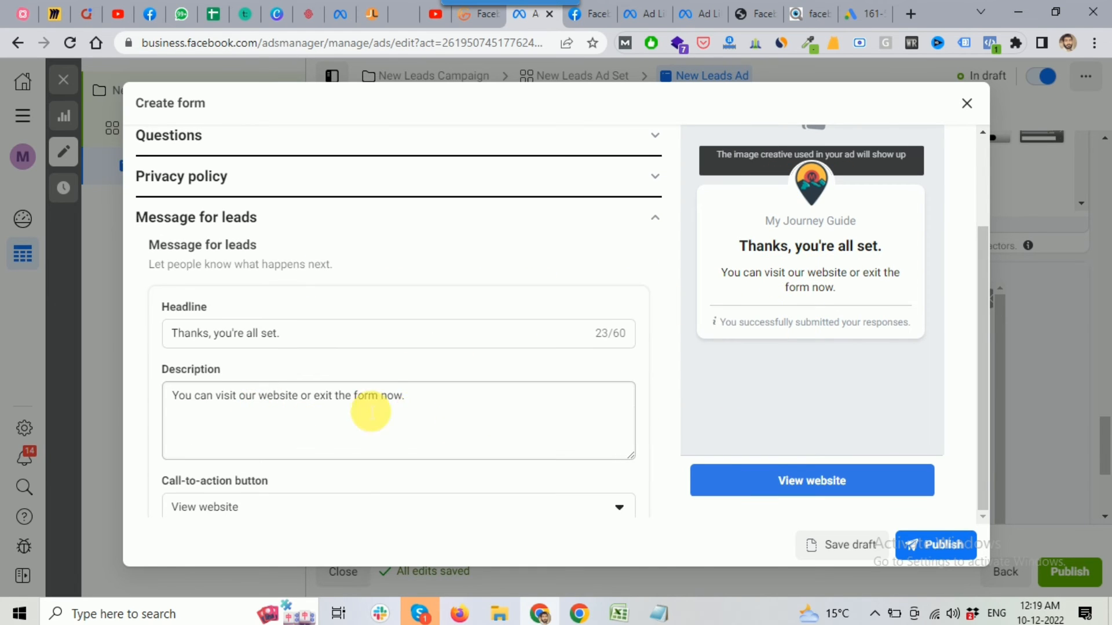
scroll(394, 407, "down", 1)
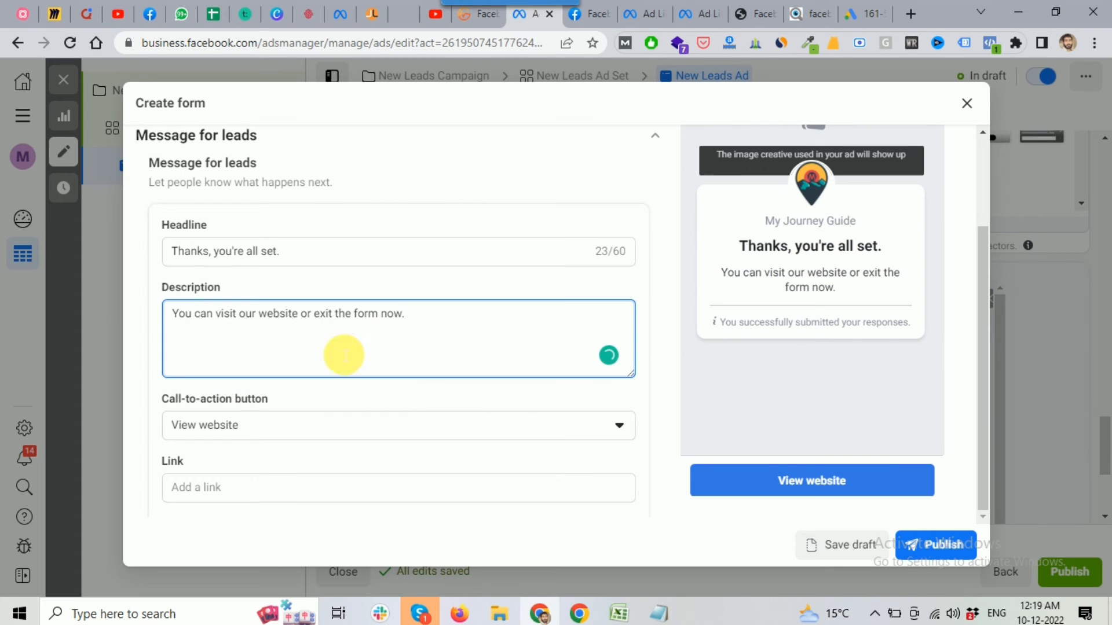
scroll(318, 388, "down", 1)
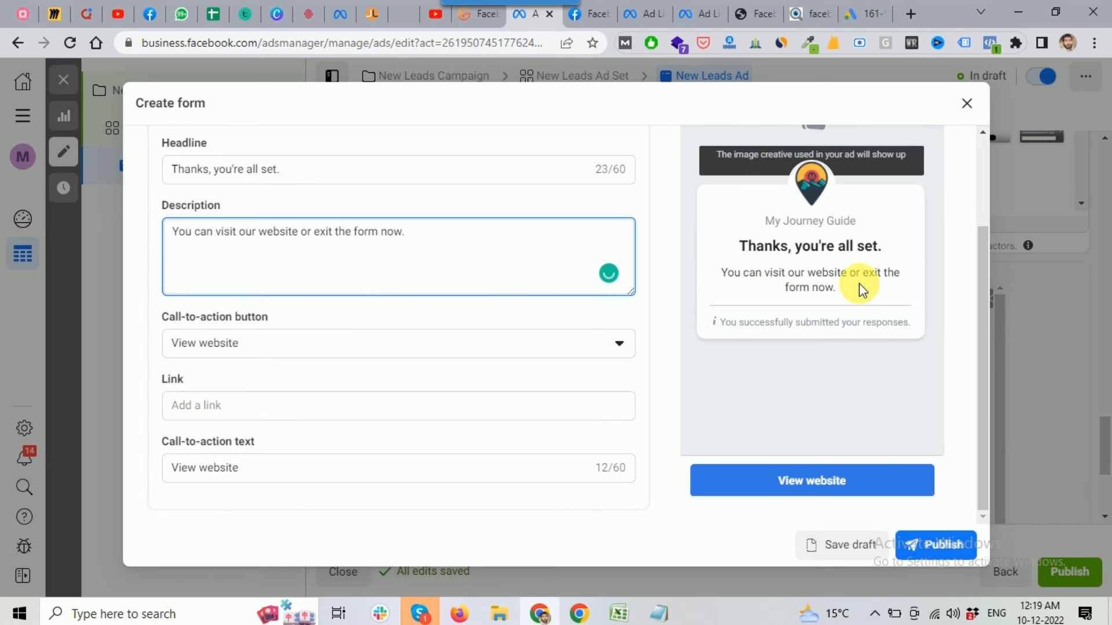
scroll(849, 364, "up", 2)
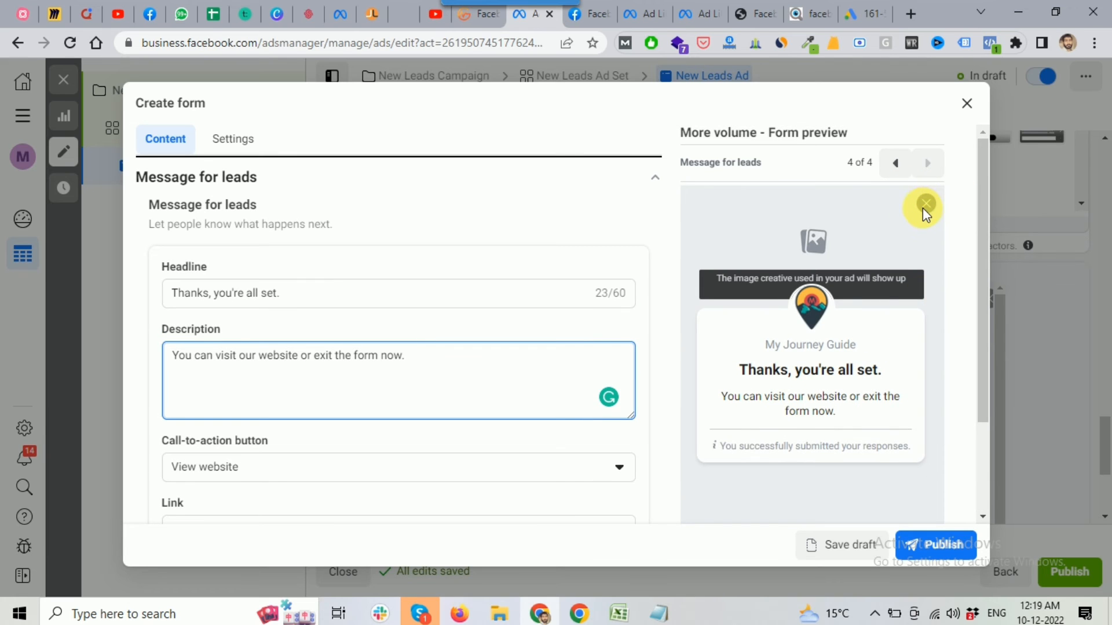
scroll(829, 292, "down", 2)
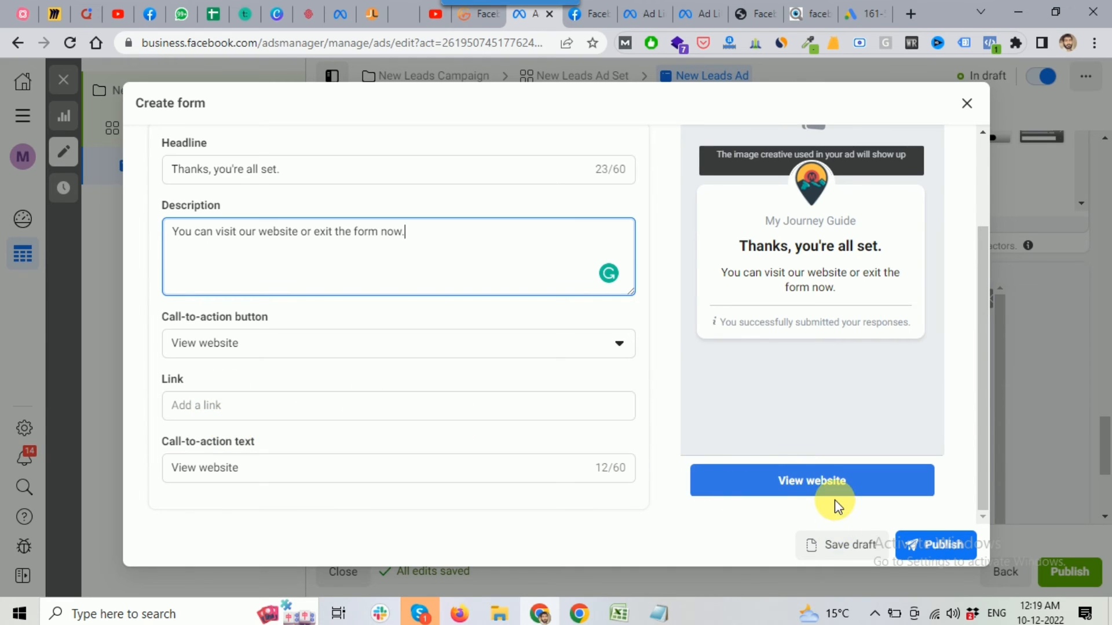
left_click(204, 410)
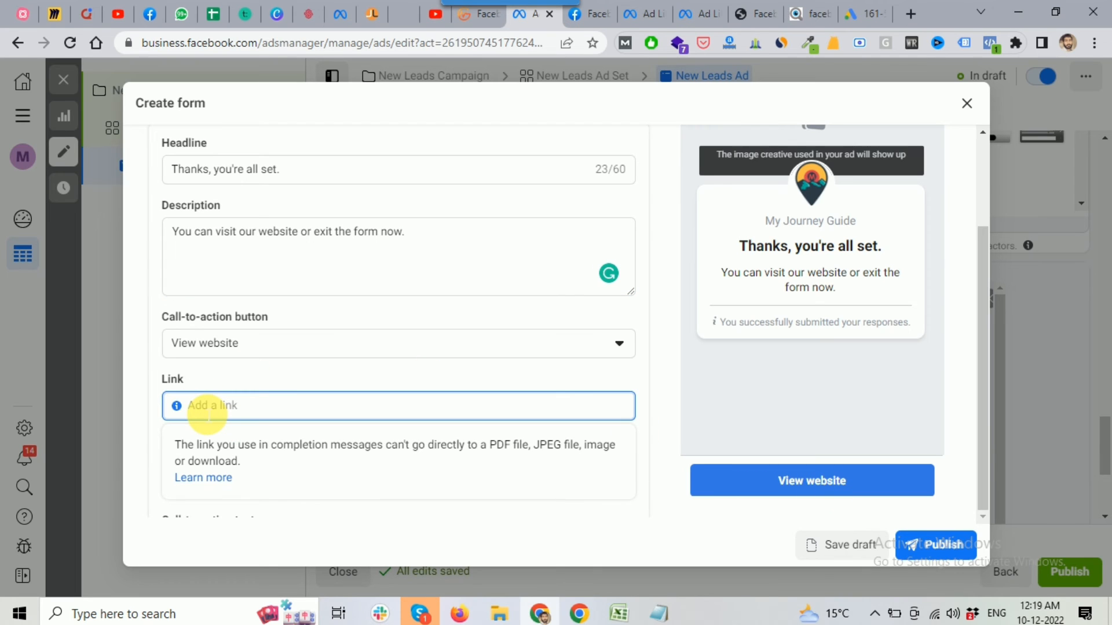
type("www.")
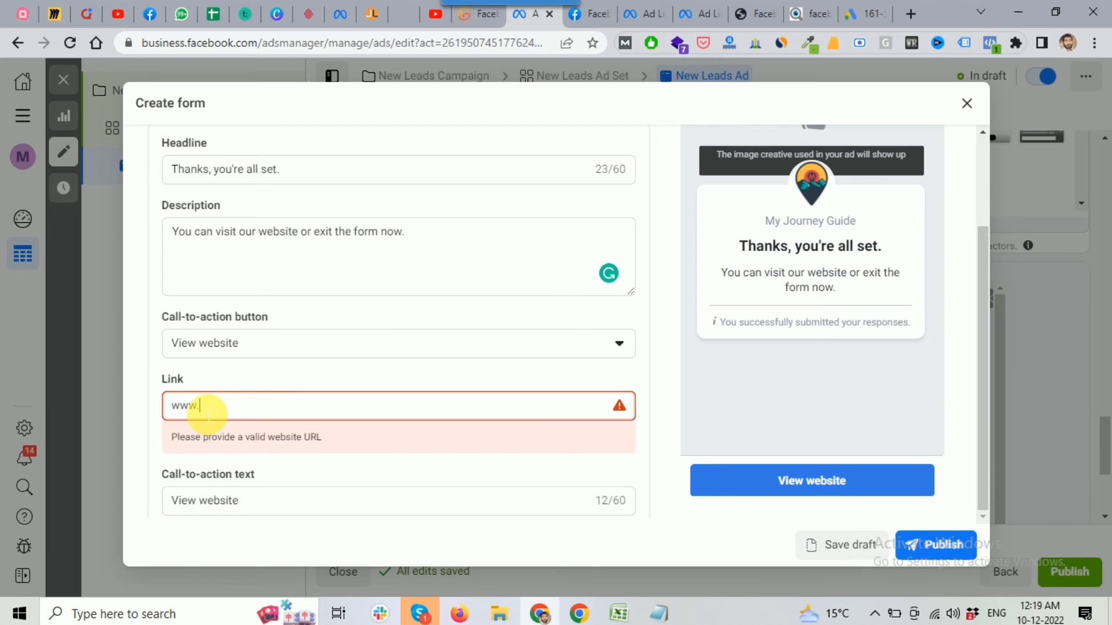
type("myblogm")
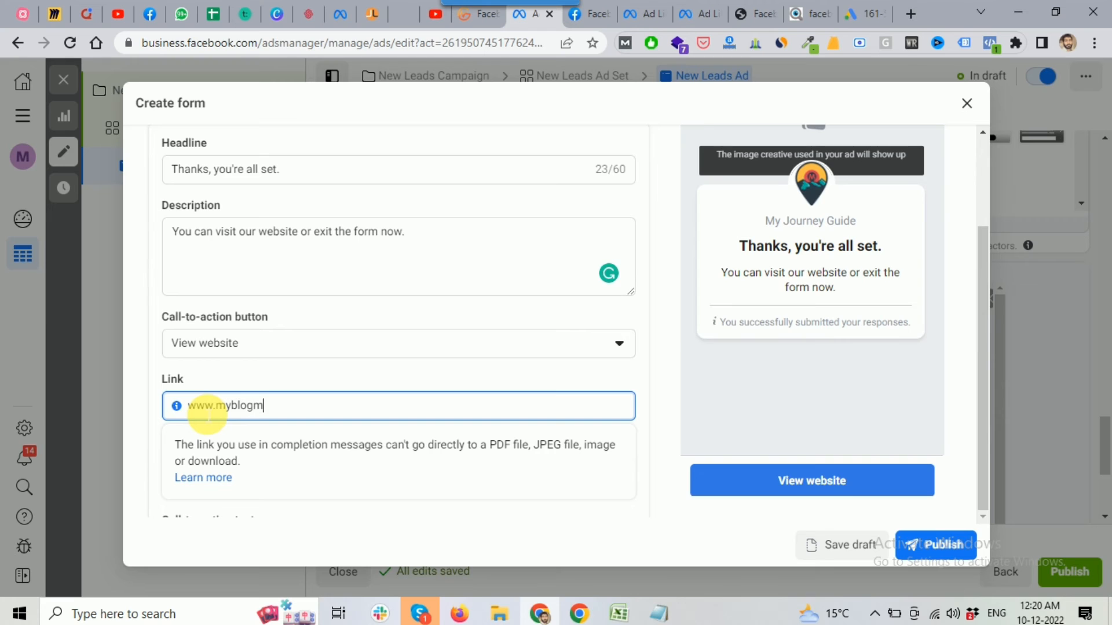
type("antra.com")
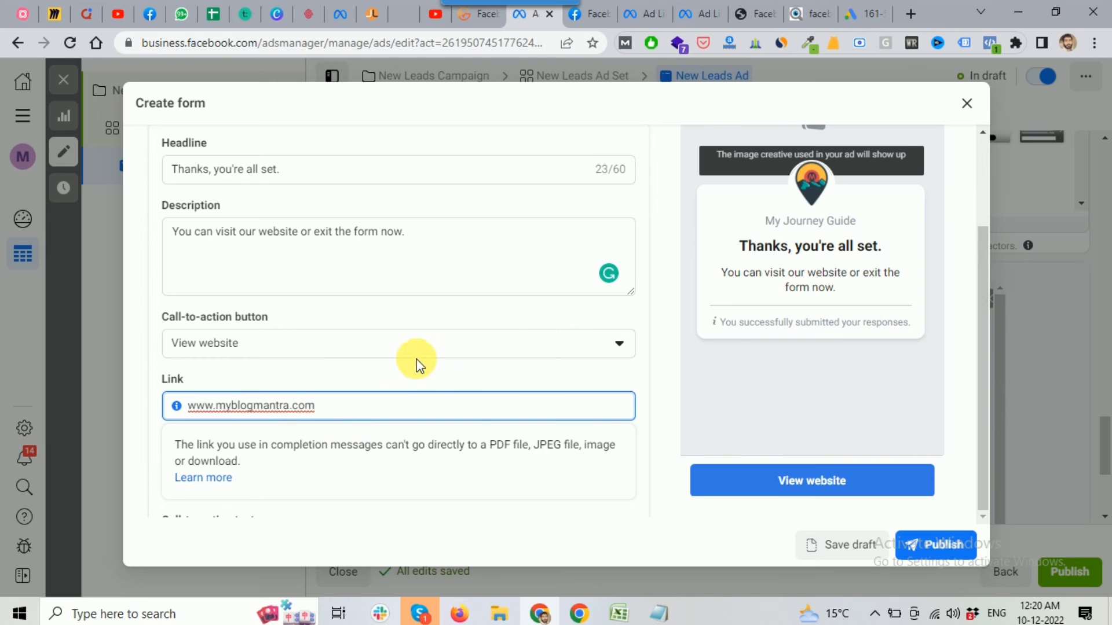
Look through the call-to-action button options for the message for leads, leaving View website selected
left_click(483, 350)
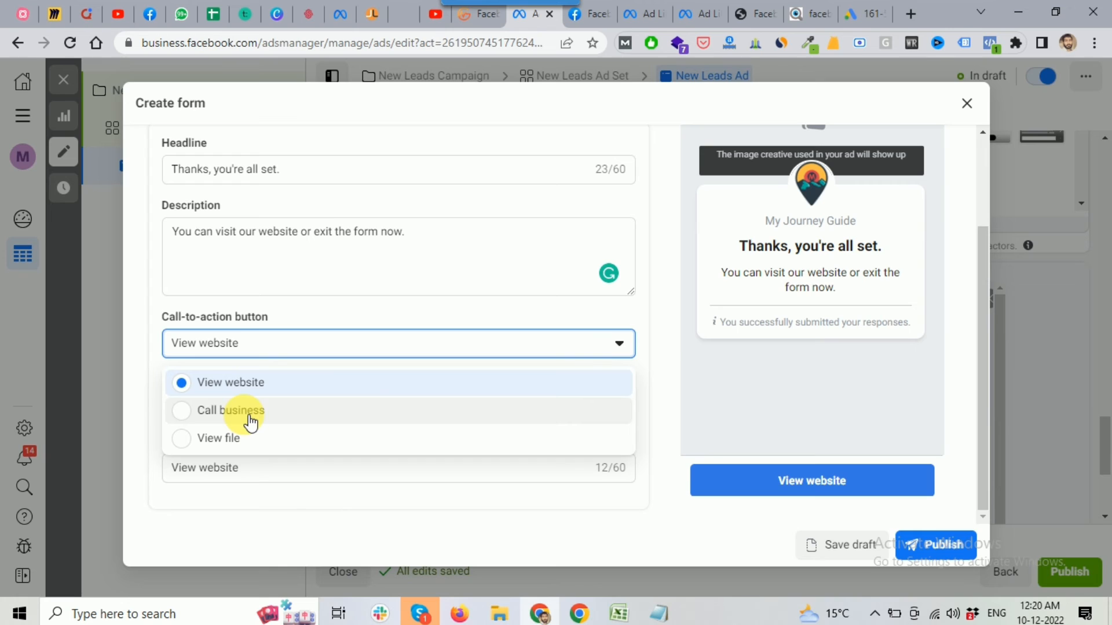
left_click(687, 404)
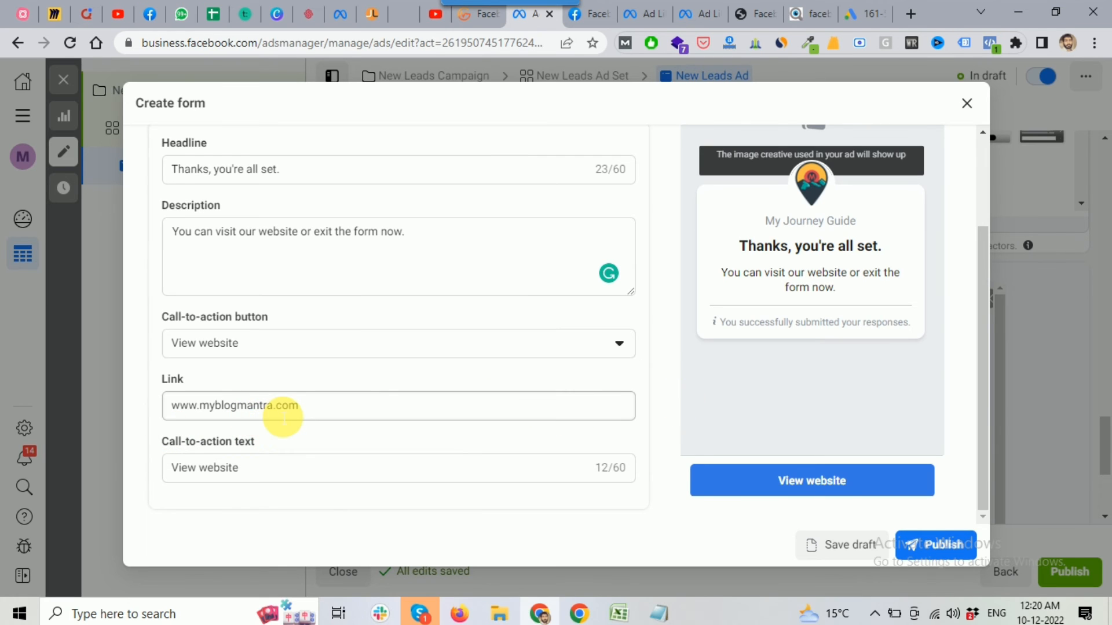
scroll(283, 416, "down", 1)
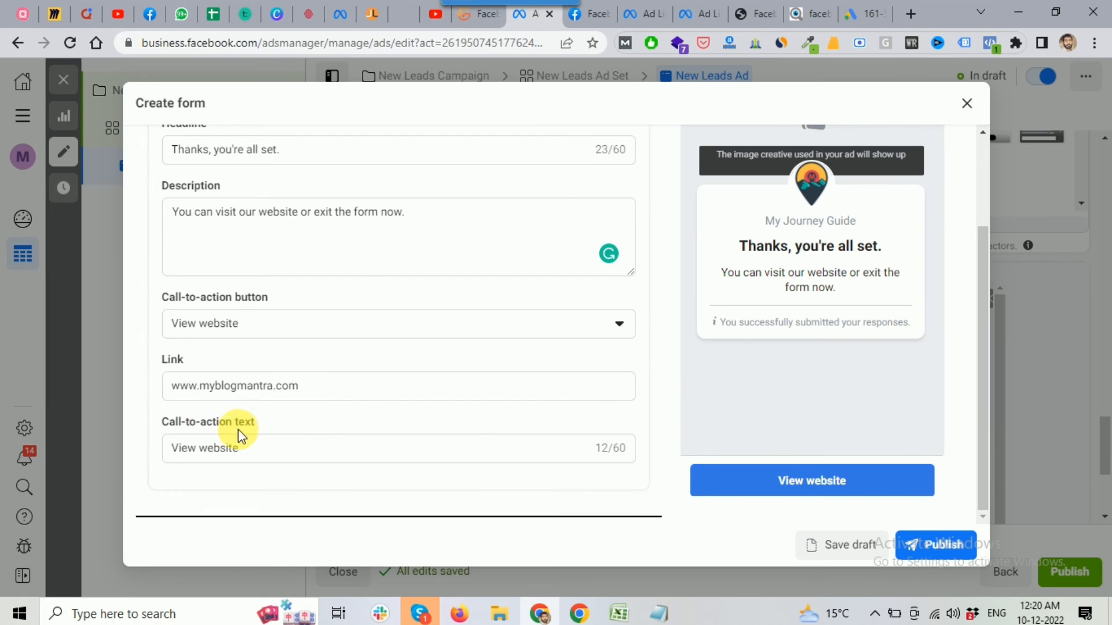
left_click(247, 327)
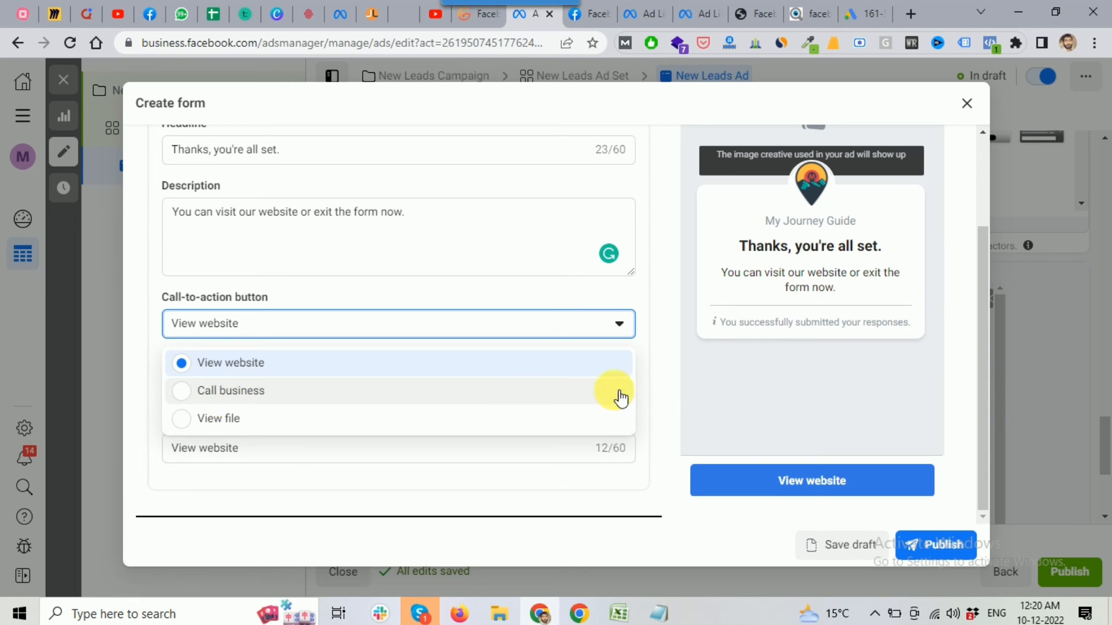
left_click(680, 371)
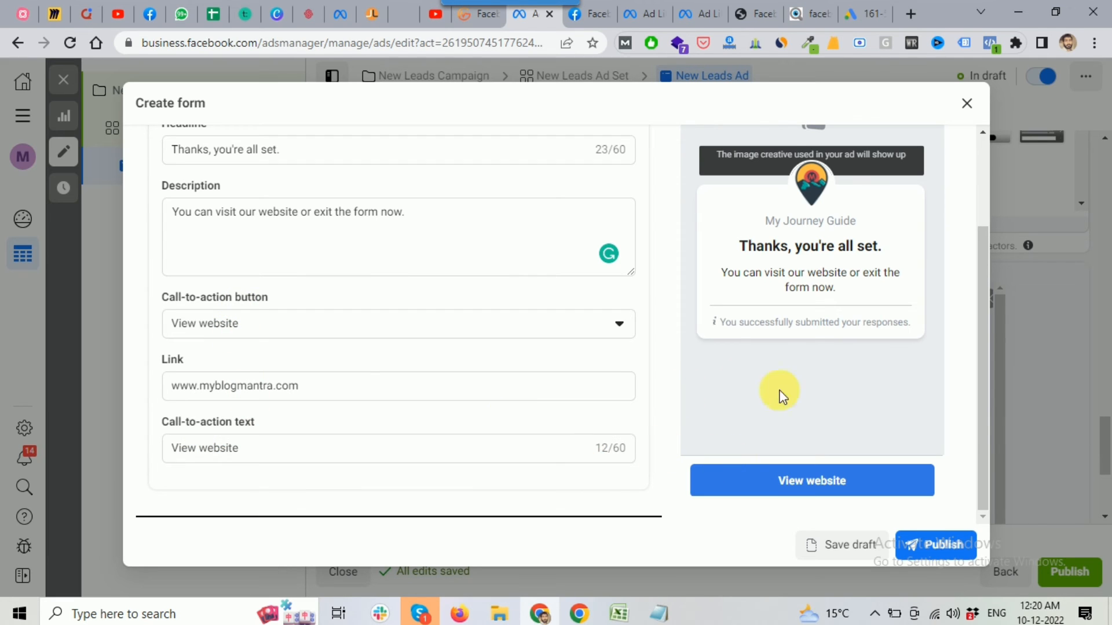
Step the form preview back to the privacy review page and collapse the Message for leads section
scroll(834, 408, "up", 2)
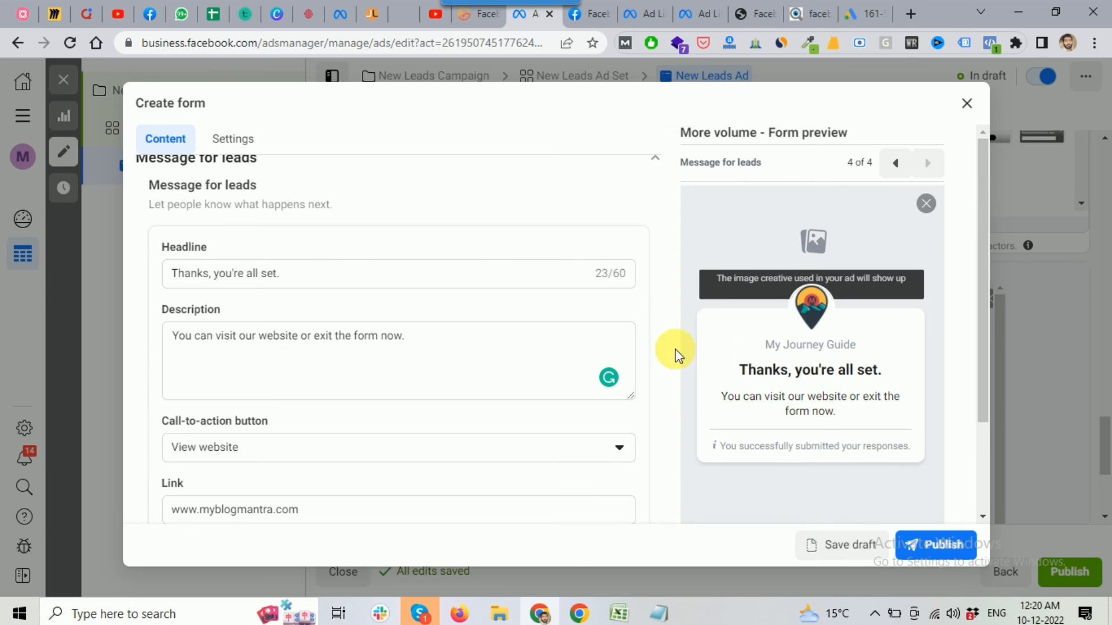
left_click(903, 165)
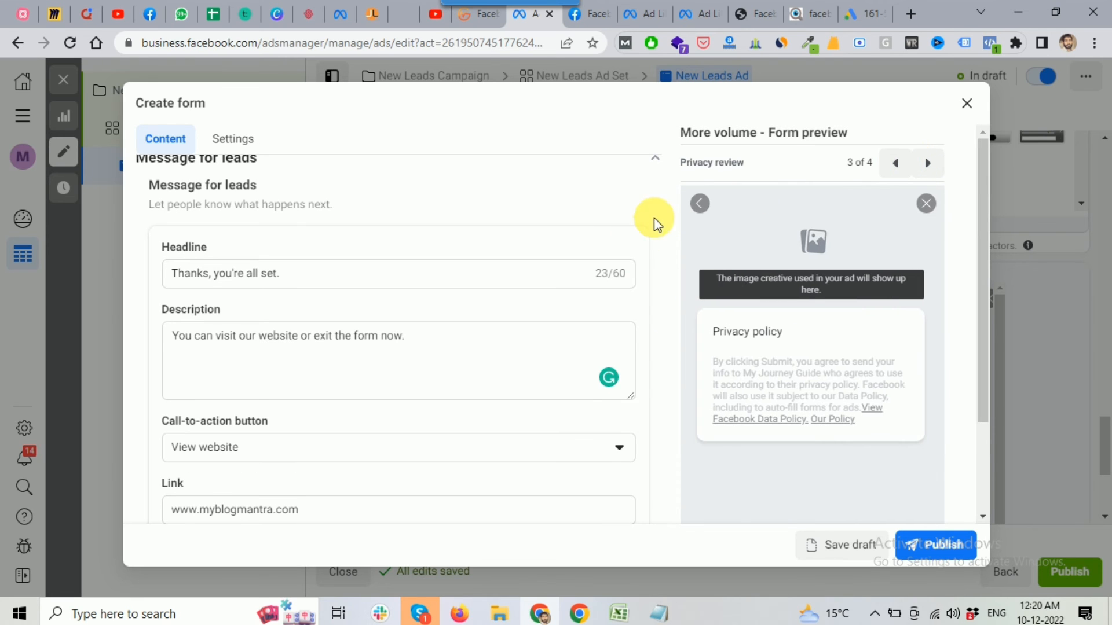
scroll(654, 218, "up", 1)
left_click(654, 243)
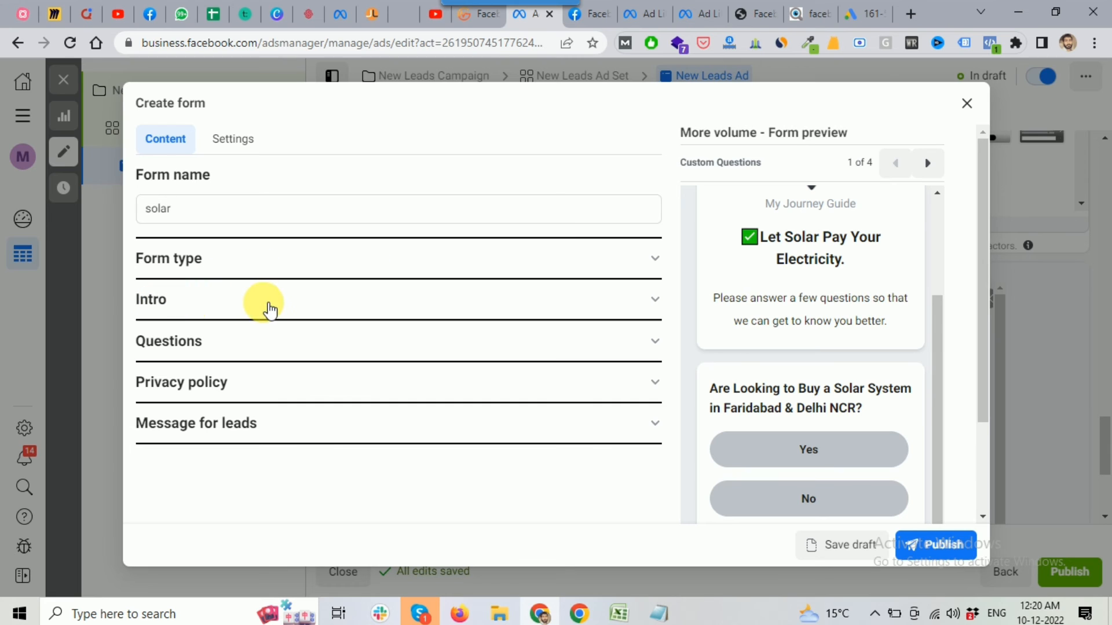
Open the Intro section and examine its background image and greeting against the first page of the form preview
left_click(446, 307)
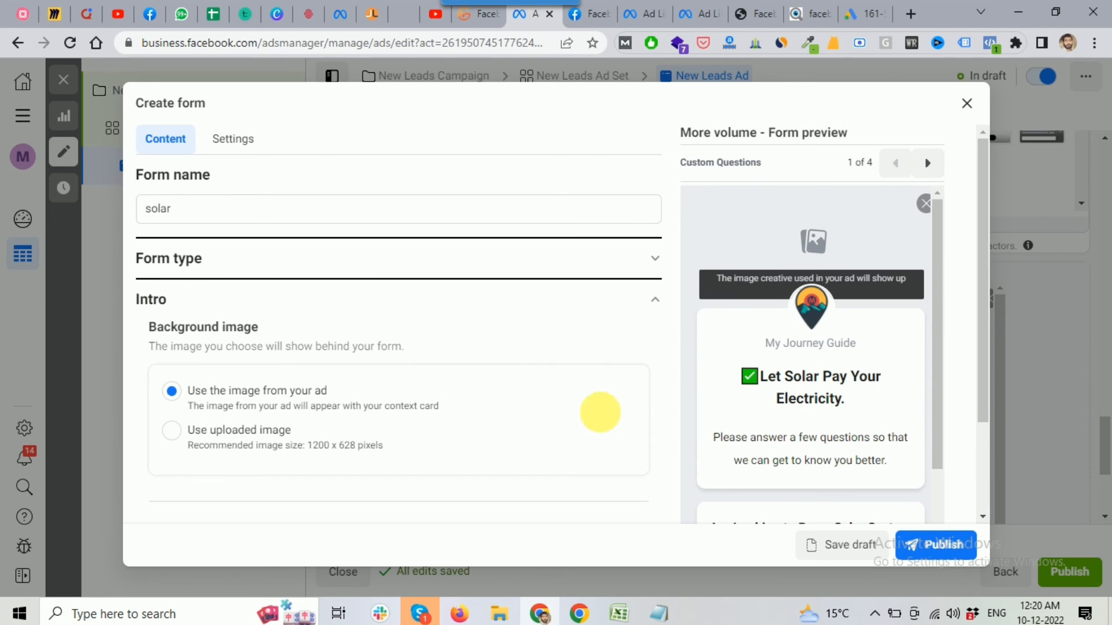
scroll(837, 366, "down", 1)
scroll(750, 282, "up", 1)
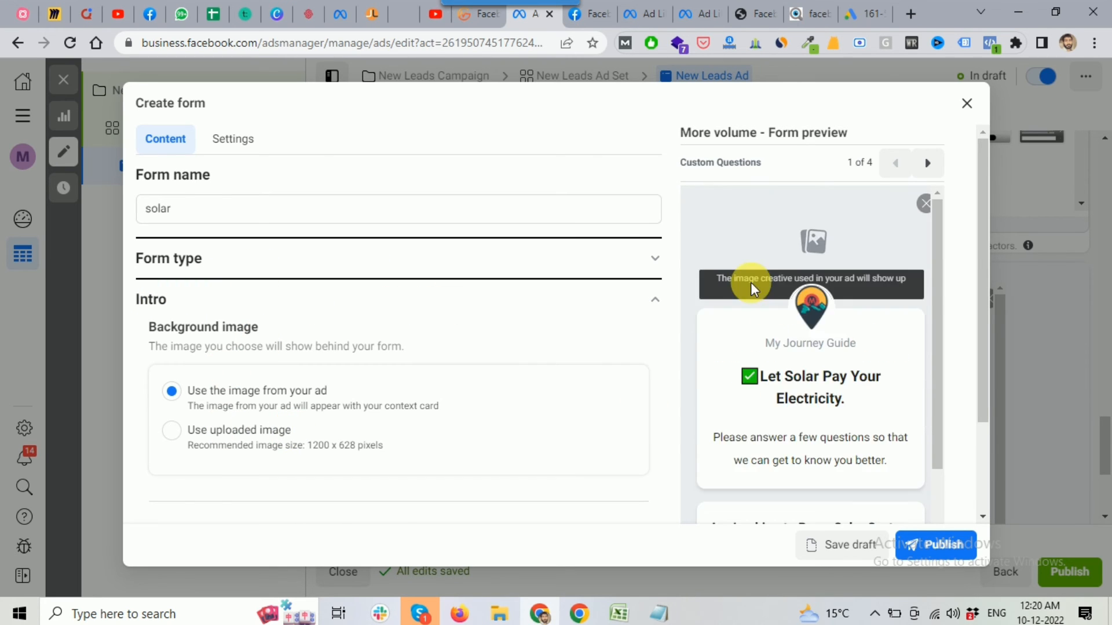
triple_click(782, 343)
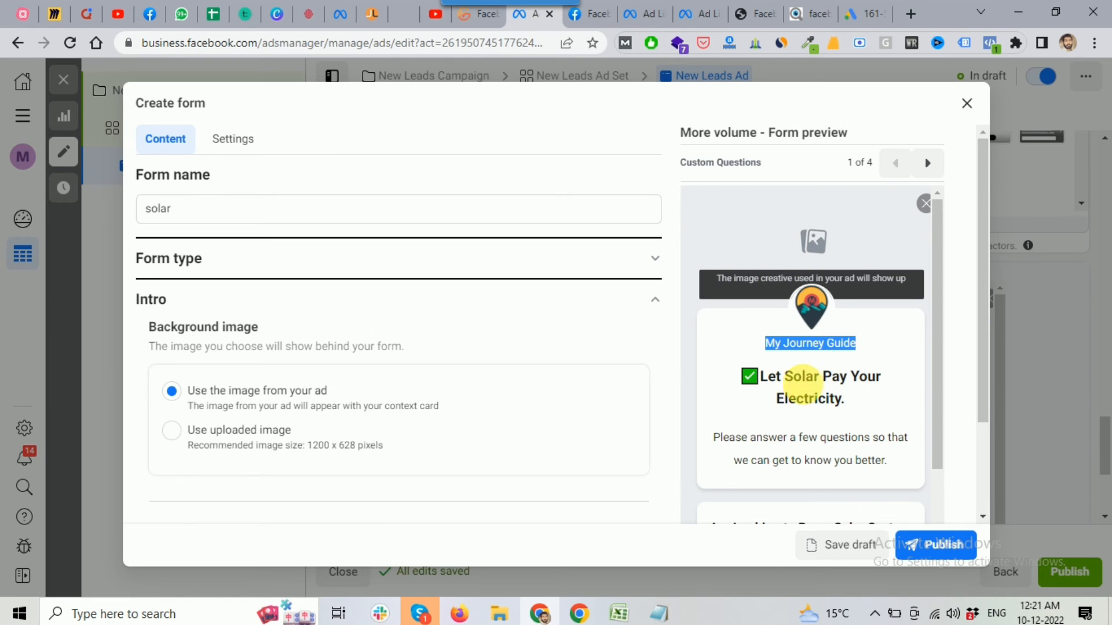
left_click_drag(763, 378, 843, 402)
scroll(753, 382, "down", 1)
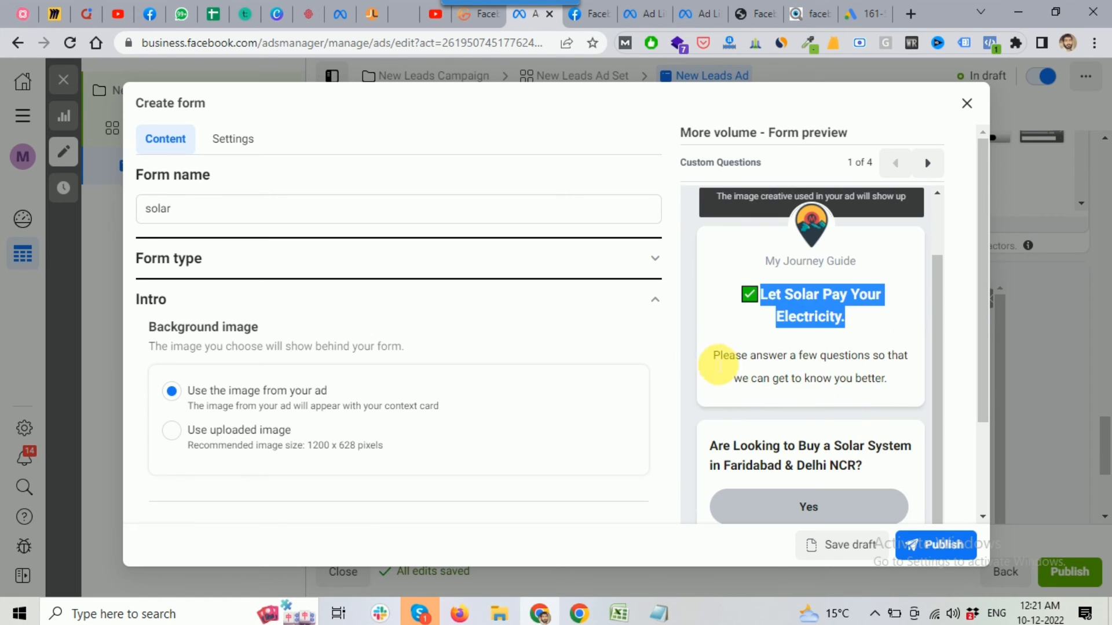
left_click_drag(711, 358, 893, 387)
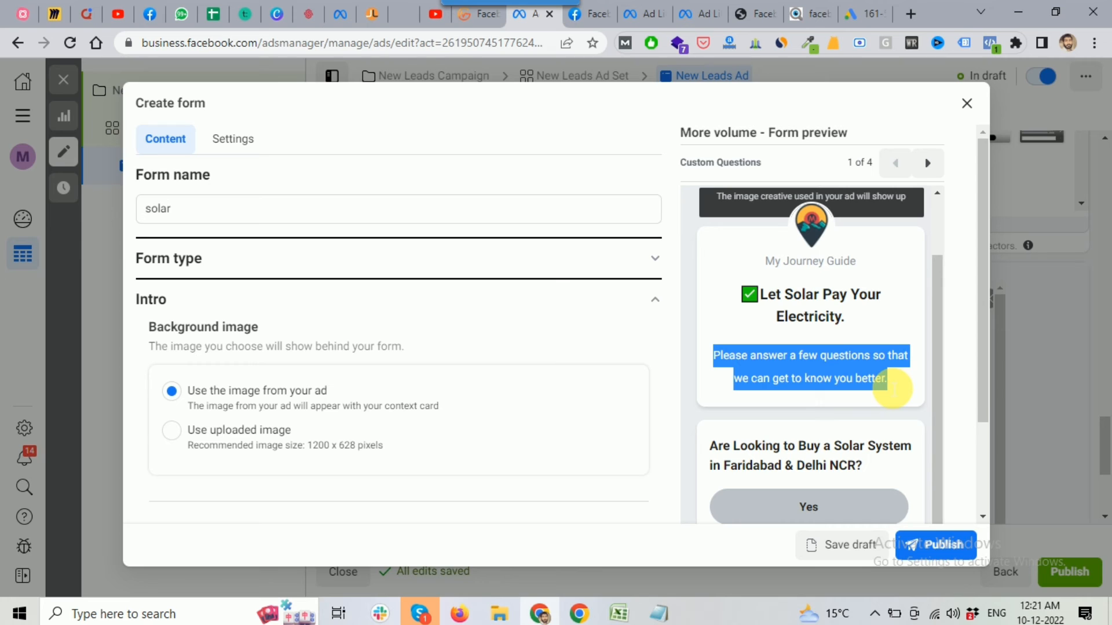
scroll(892, 387, "down", 1)
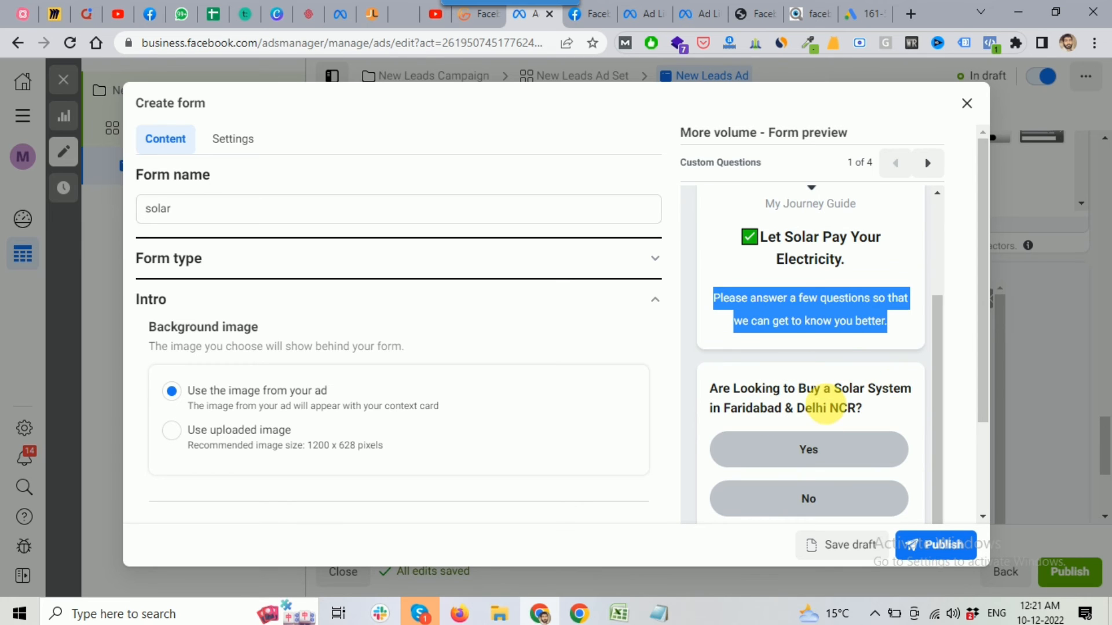
scroll(556, 396, "down", 3)
scroll(553, 394, "down", 3)
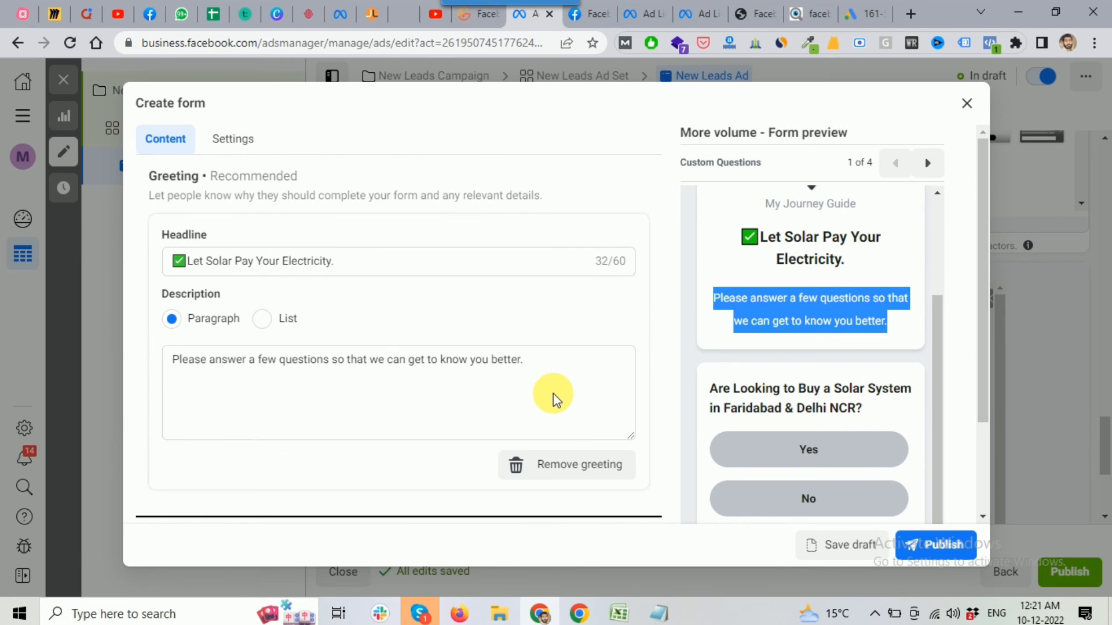
scroll(786, 415, "down", 2)
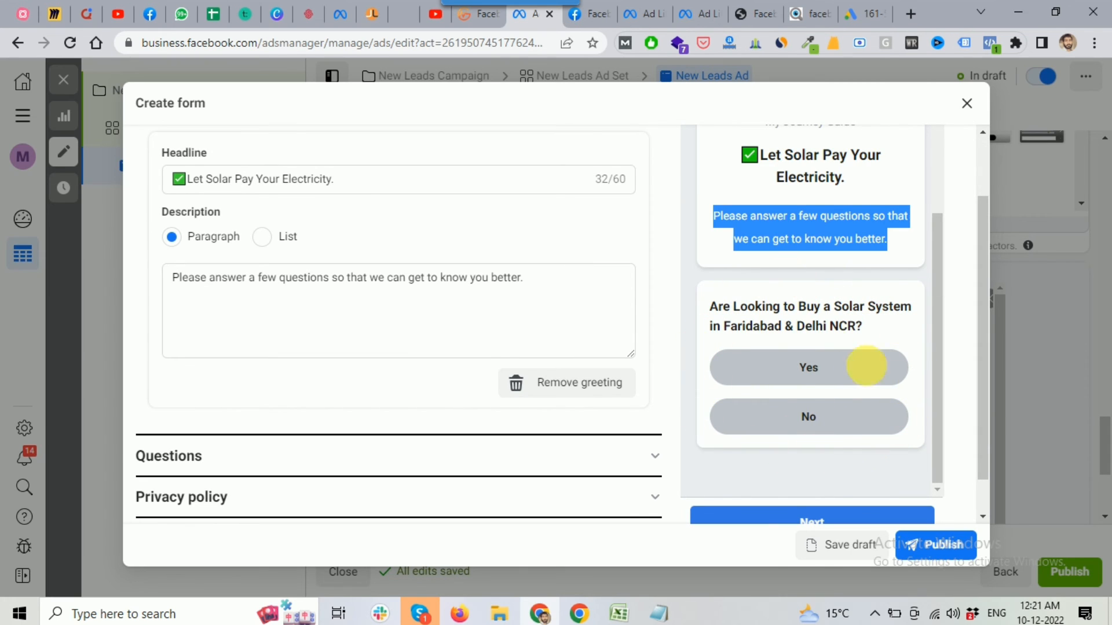
scroll(817, 364, "down", 1)
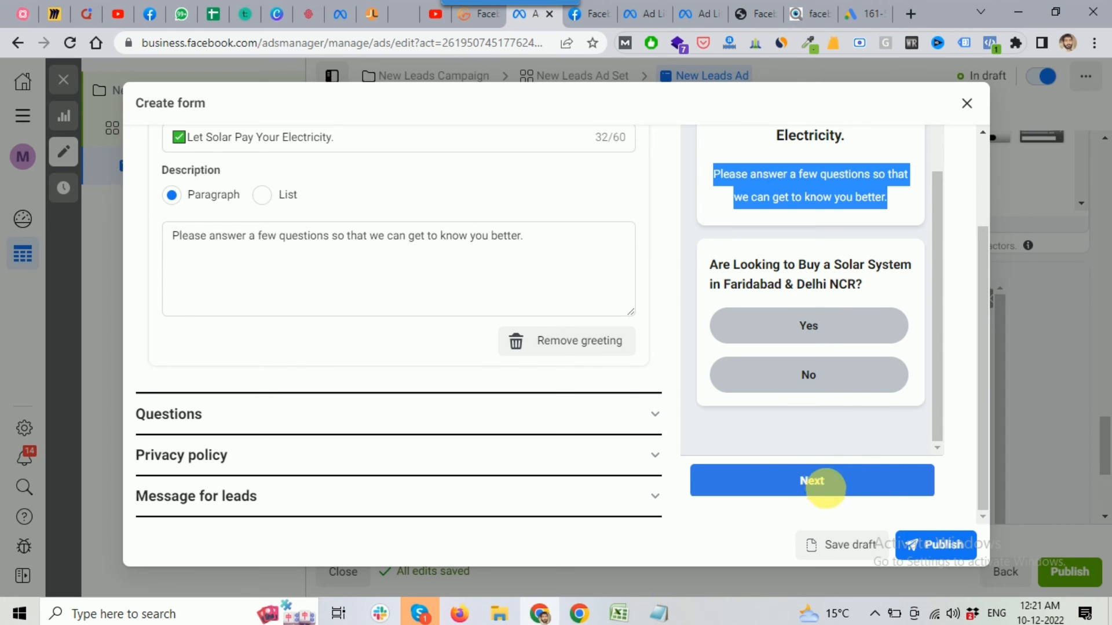
Open the Questions section and compare its custom question and prefill fields with the contact information page of the preview
left_click(538, 412)
scroll(820, 350, "up", 2)
scroll(820, 350, "up", 4)
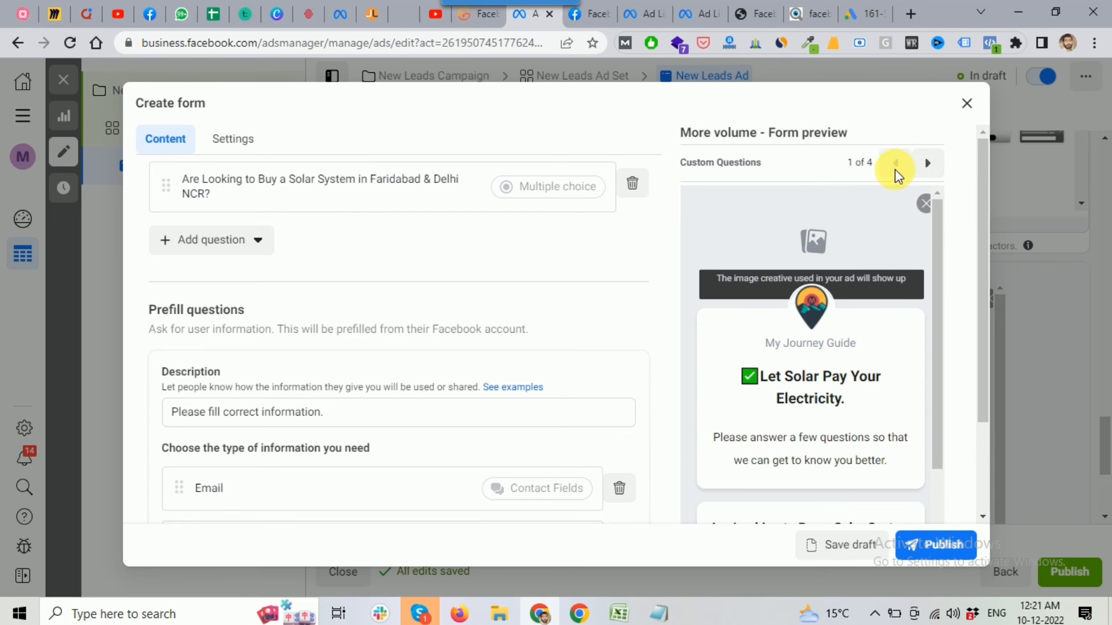
left_click(927, 162)
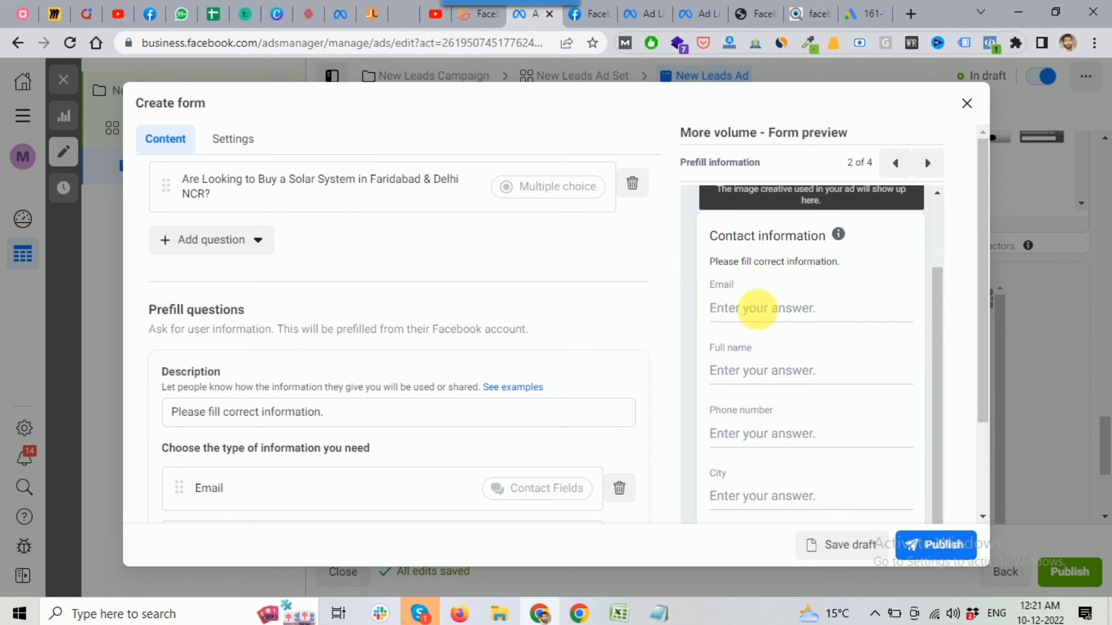
left_click_drag(937, 301, 938, 219)
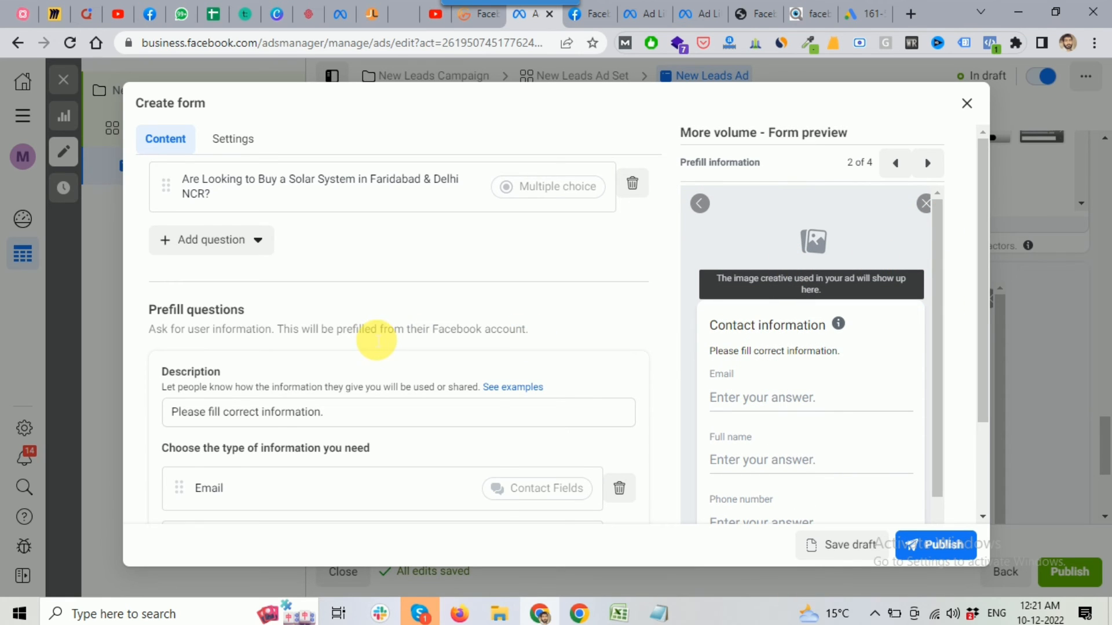
scroll(375, 335, "down", 1)
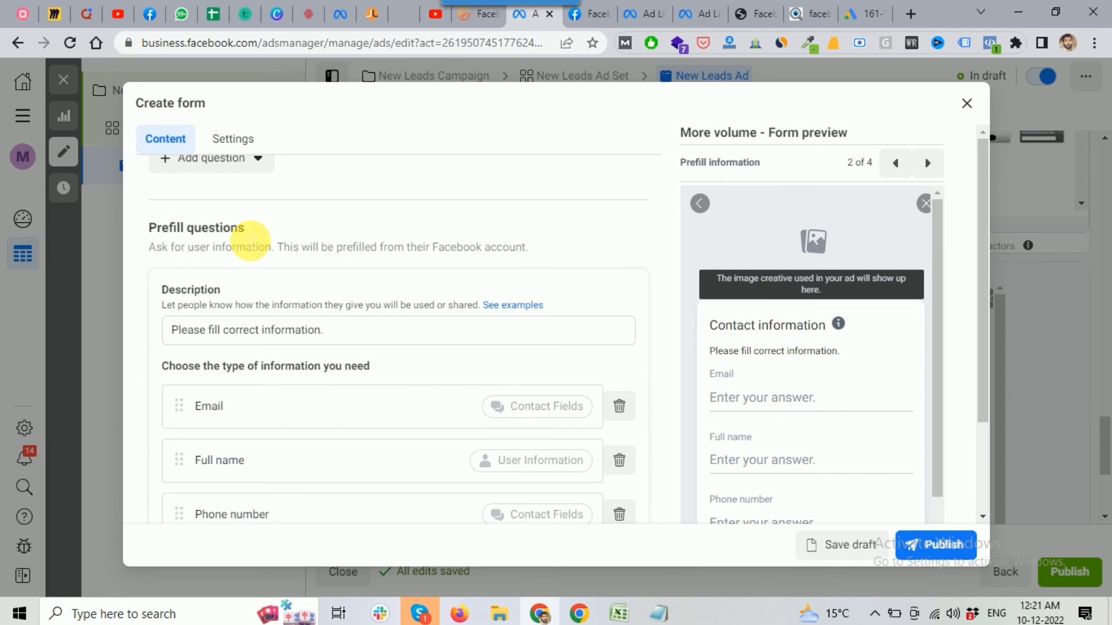
scroll(819, 404, "down", 1)
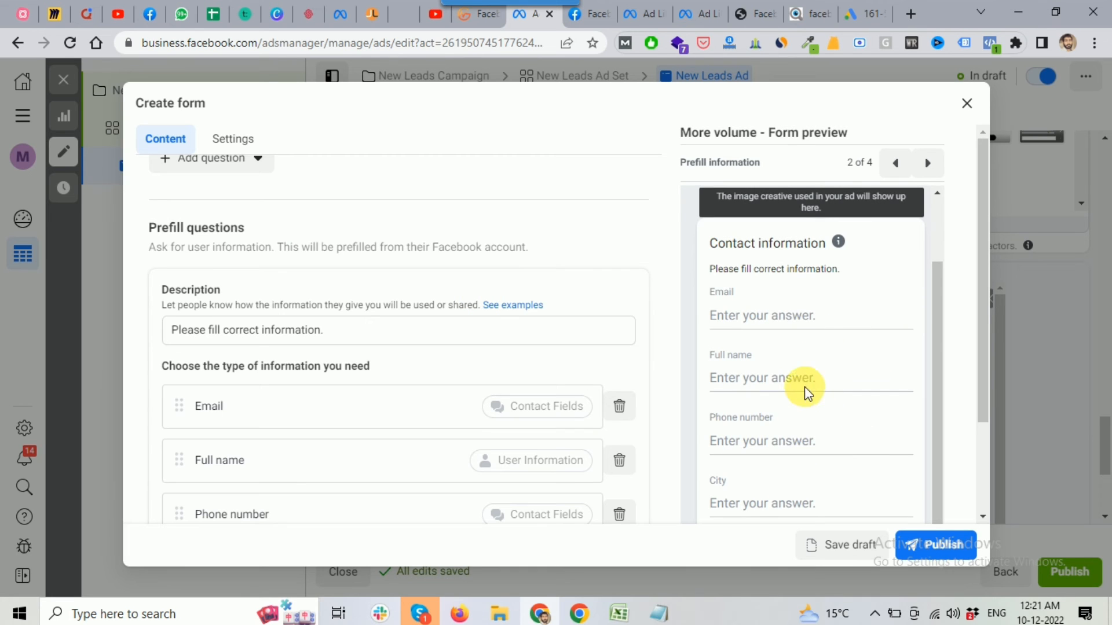
scroll(811, 390, "down", 1)
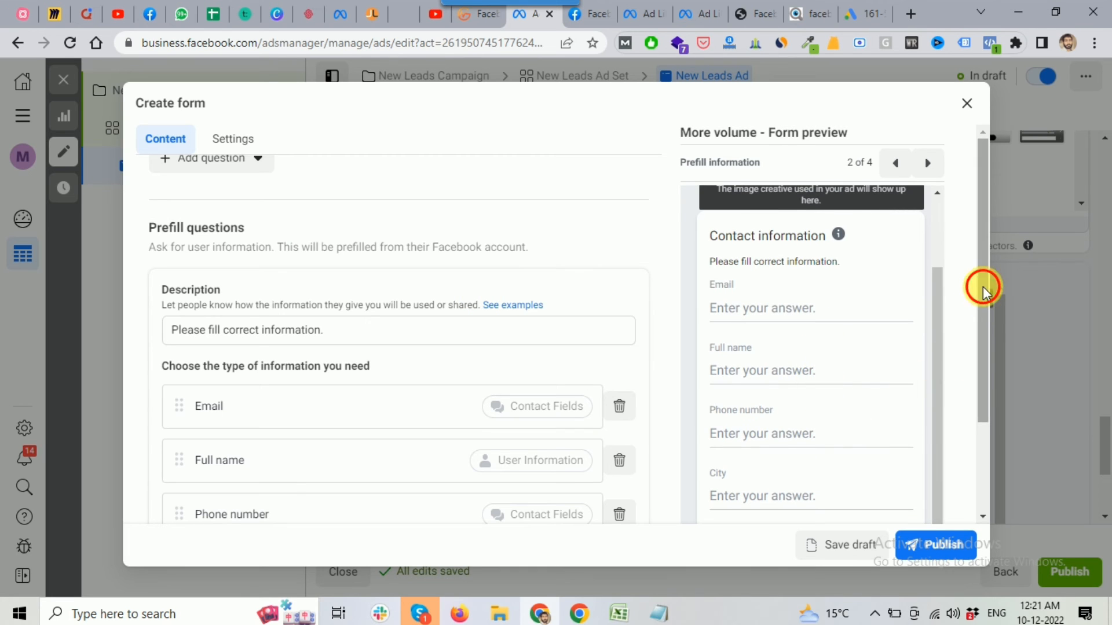
left_click_drag(983, 287, 886, 397)
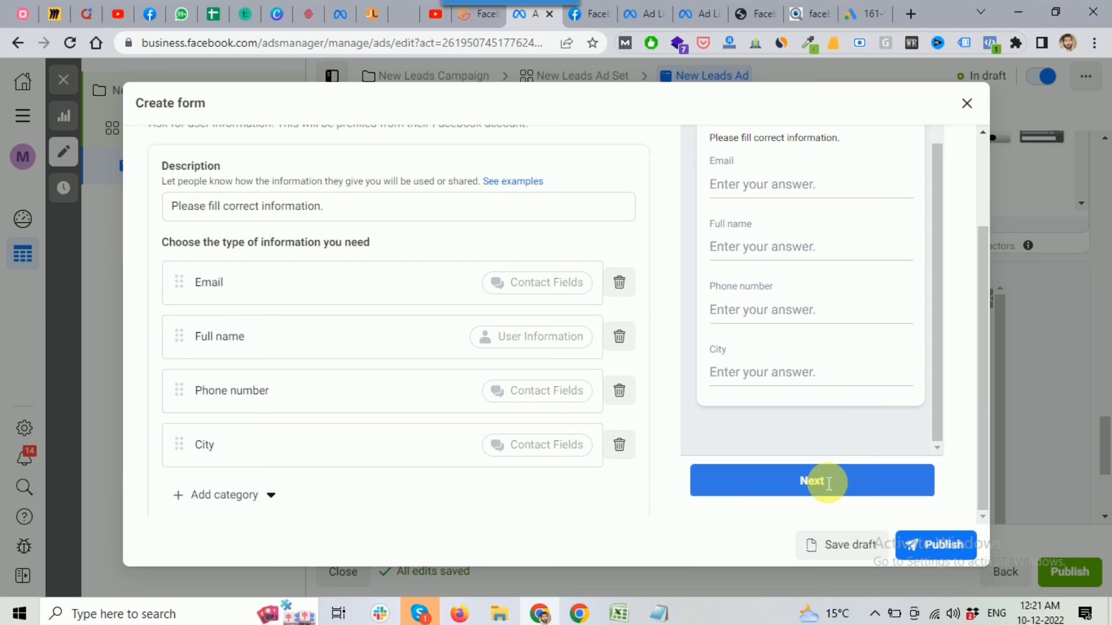
Advance the form preview from the contact information page through the privacy review to the message for leads page
left_click_drag(979, 322, 971, 200)
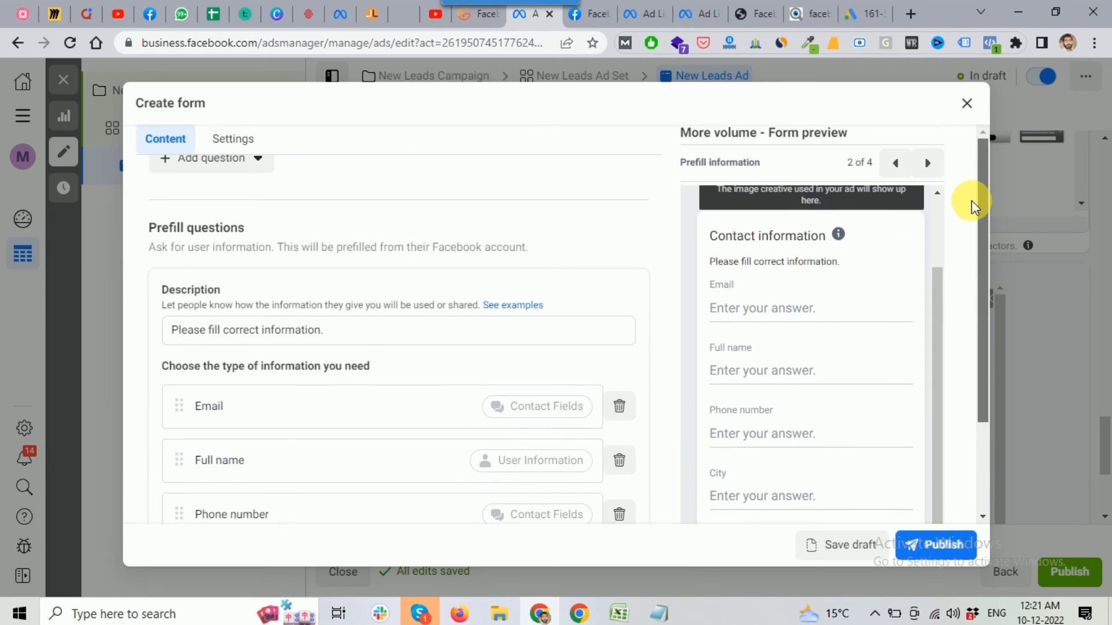
left_click(929, 165)
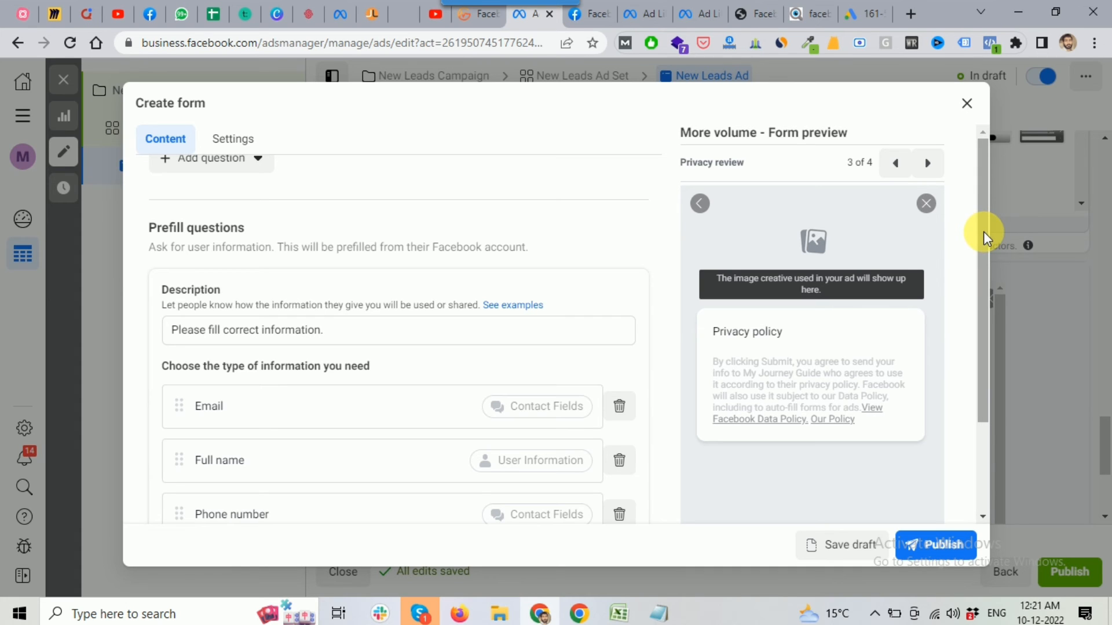
left_click_drag(983, 232, 985, 340)
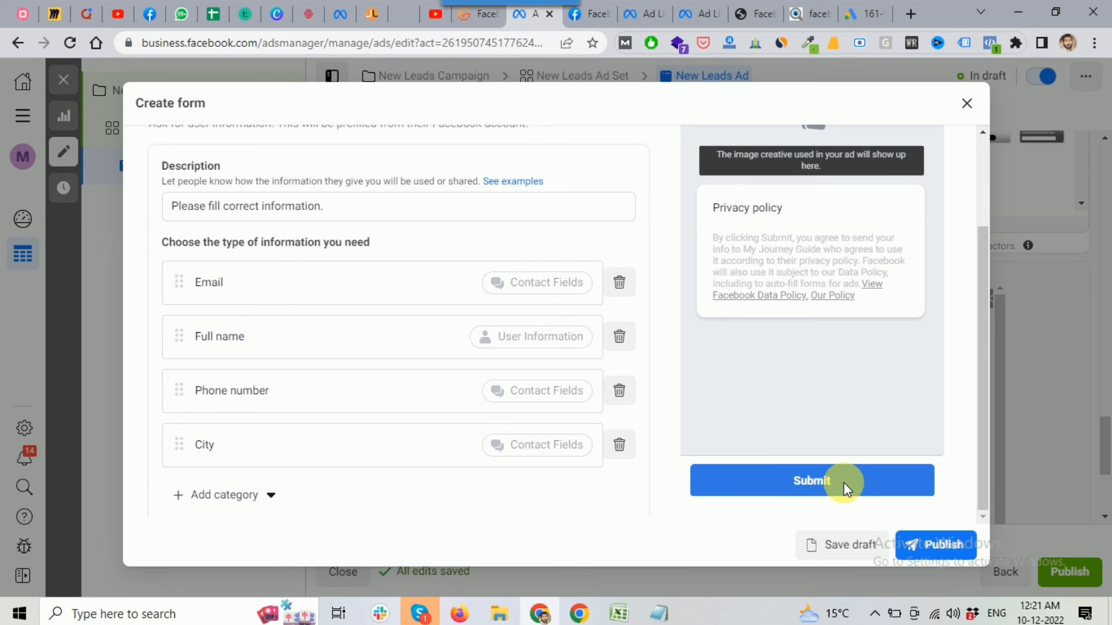
left_click_drag(985, 280, 977, 167)
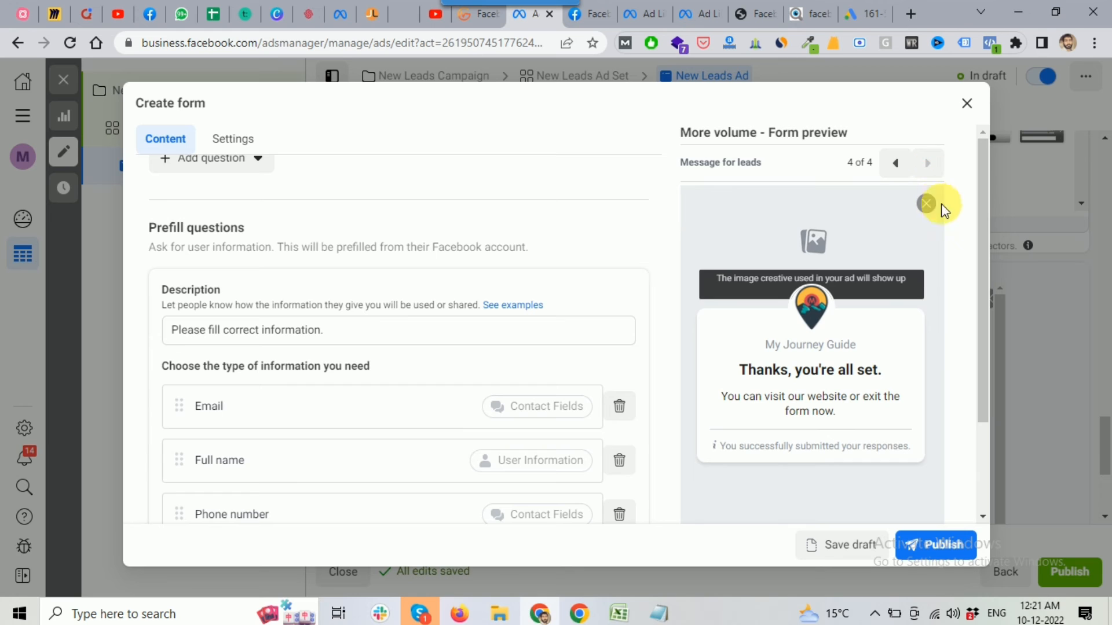
Check the thank-you message and View website button on the preview's last page, and publish the form
left_click_drag(984, 210, 981, 286)
left_click_drag(724, 344, 907, 348)
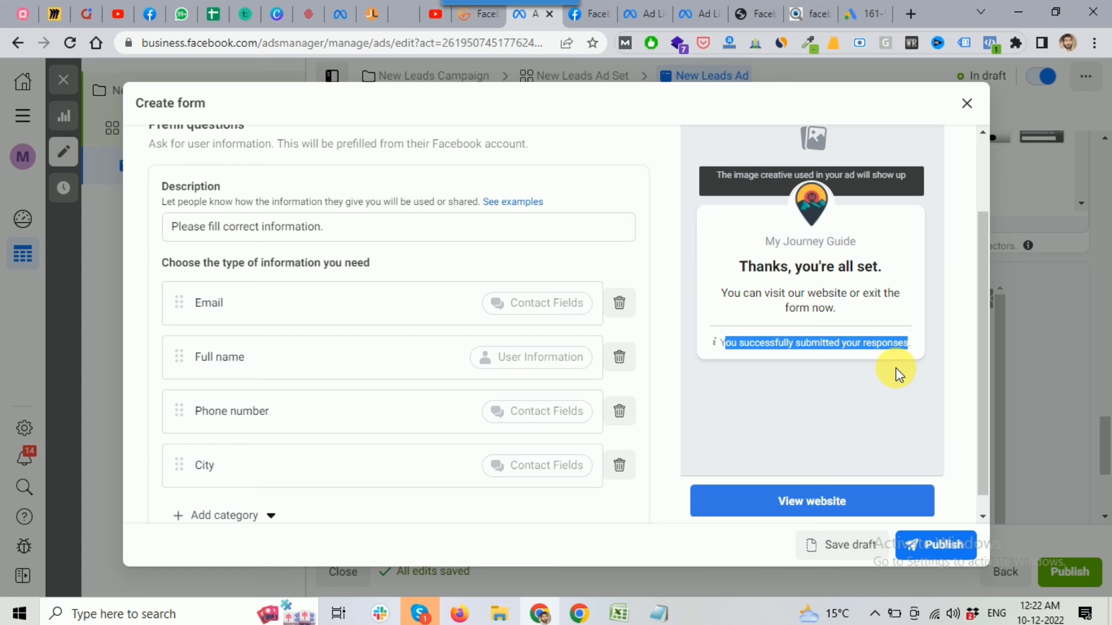
scroll(851, 355, "up", 2)
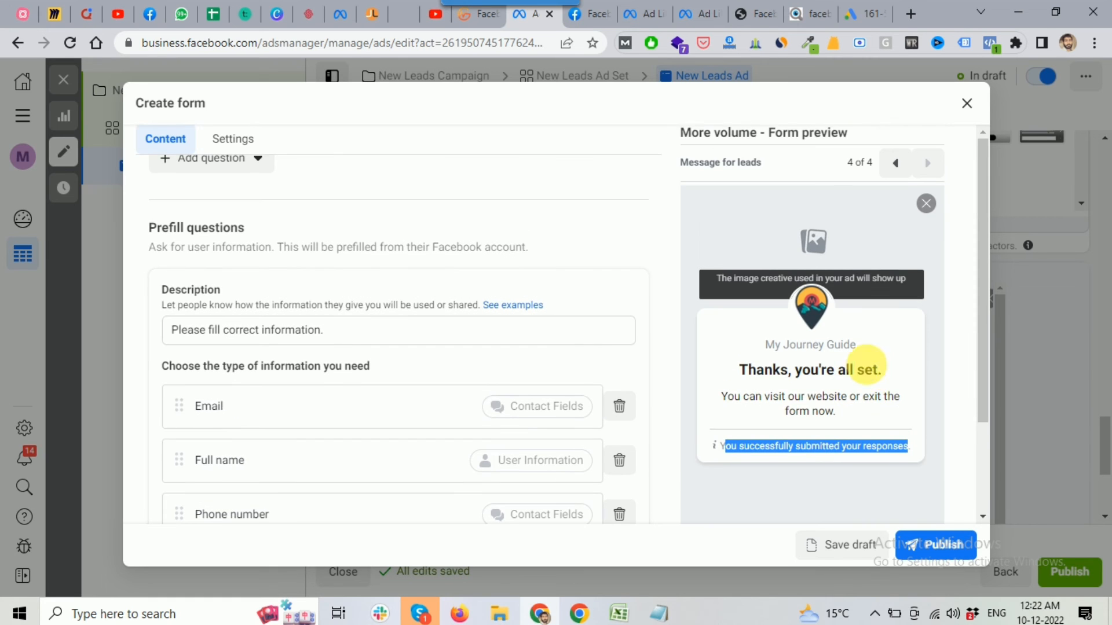
scroll(693, 350, "down", 3)
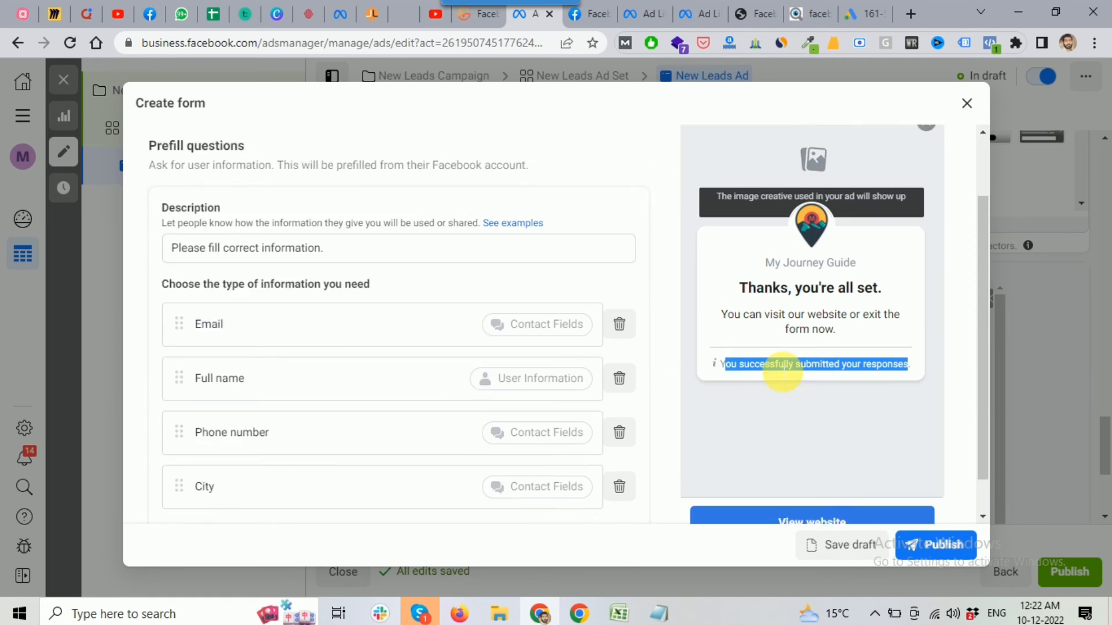
left_click(844, 392)
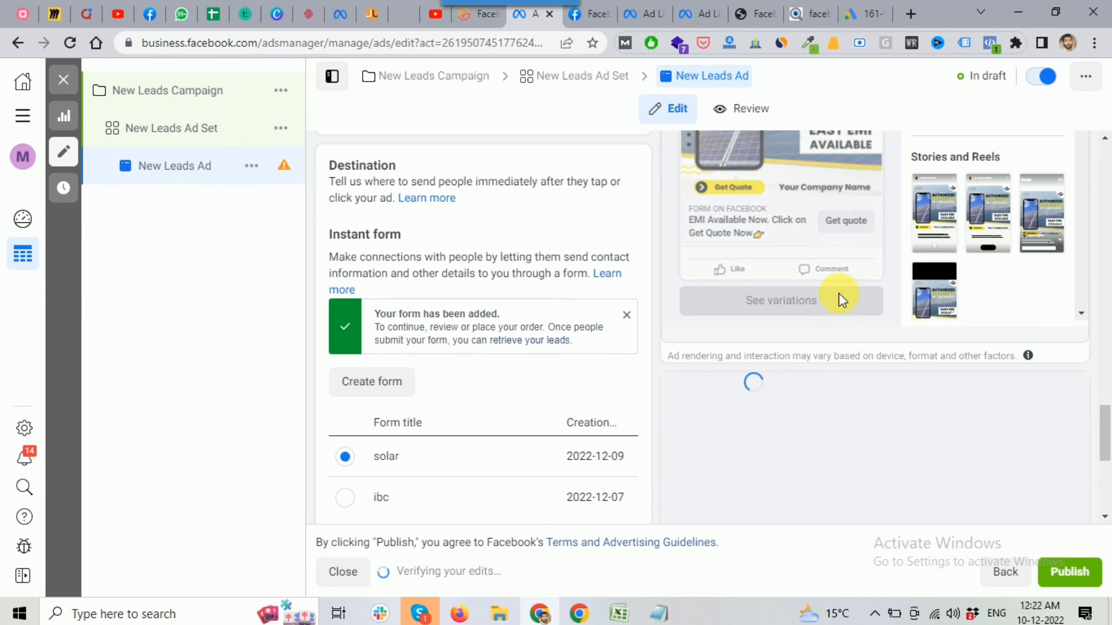
Check the ad's headline and creative in the Facebook feed preview and try its Get quote button
scroll(796, 226, "up", 5)
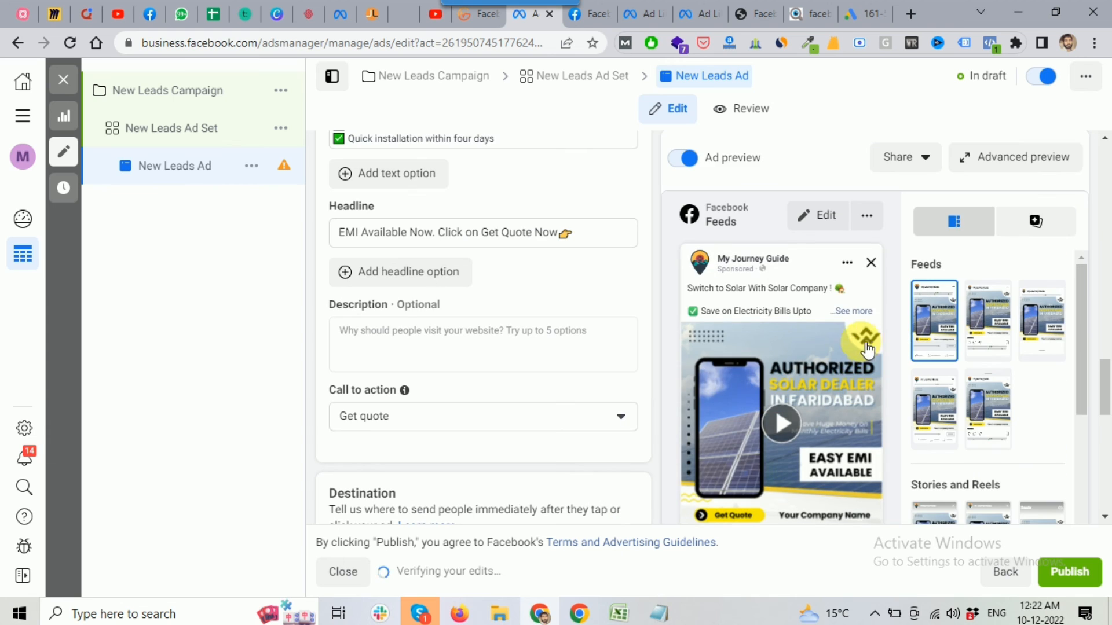
scroll(846, 365, "down", 1)
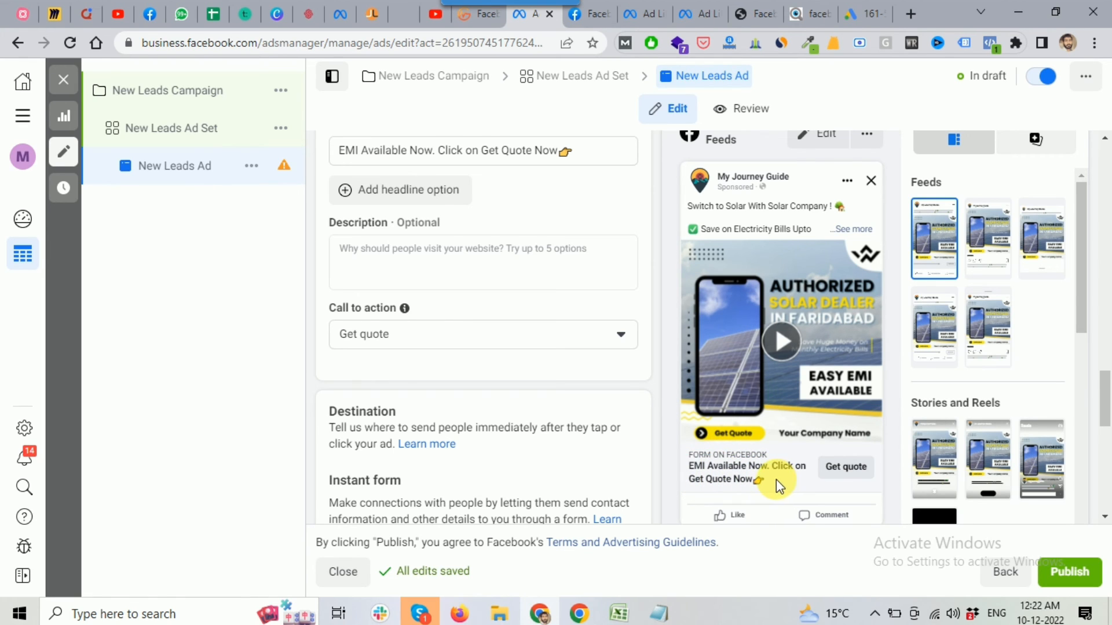
left_click(841, 457)
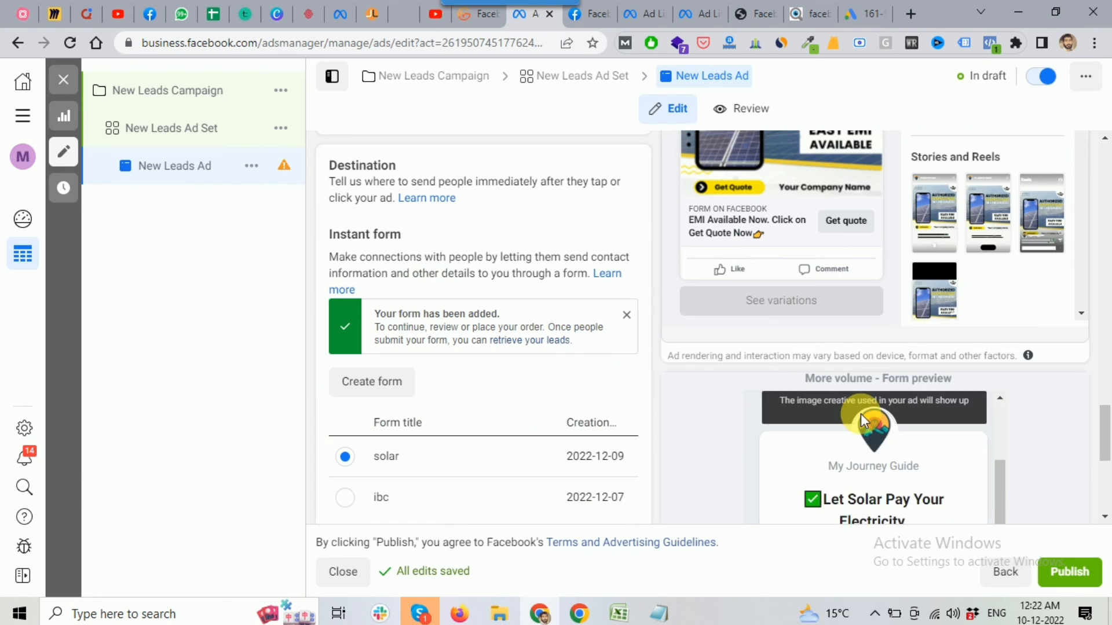
Examine the solar form's preview below the ad, from its greeting to the custom Yes/No question
scroll(860, 413, "down", 1)
scroll(744, 402, "down", 5)
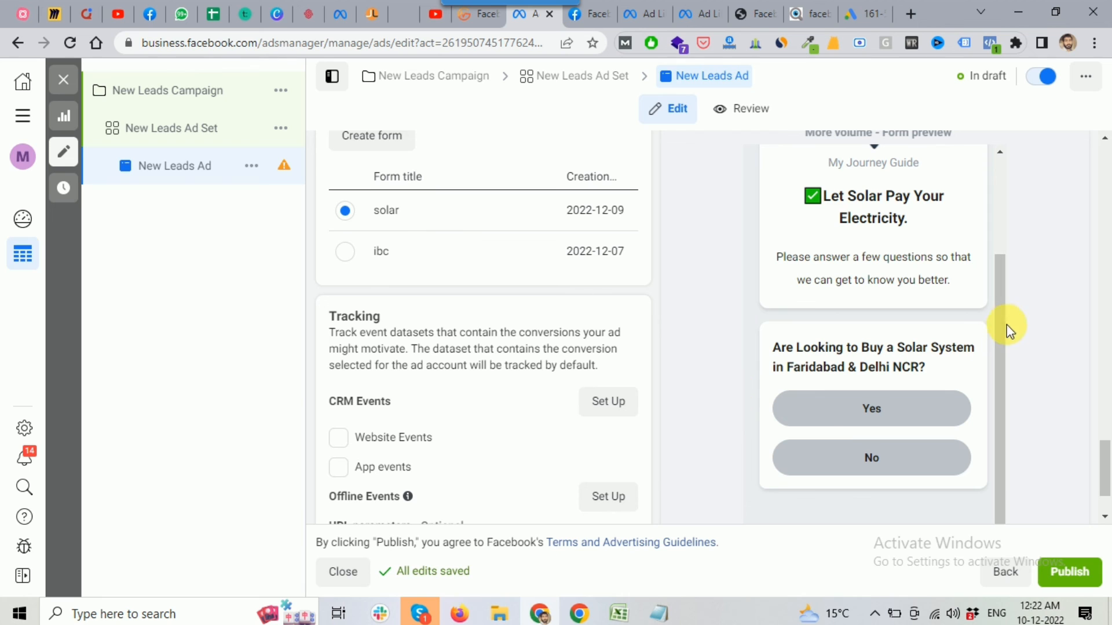
left_click_drag(997, 311, 1001, 195)
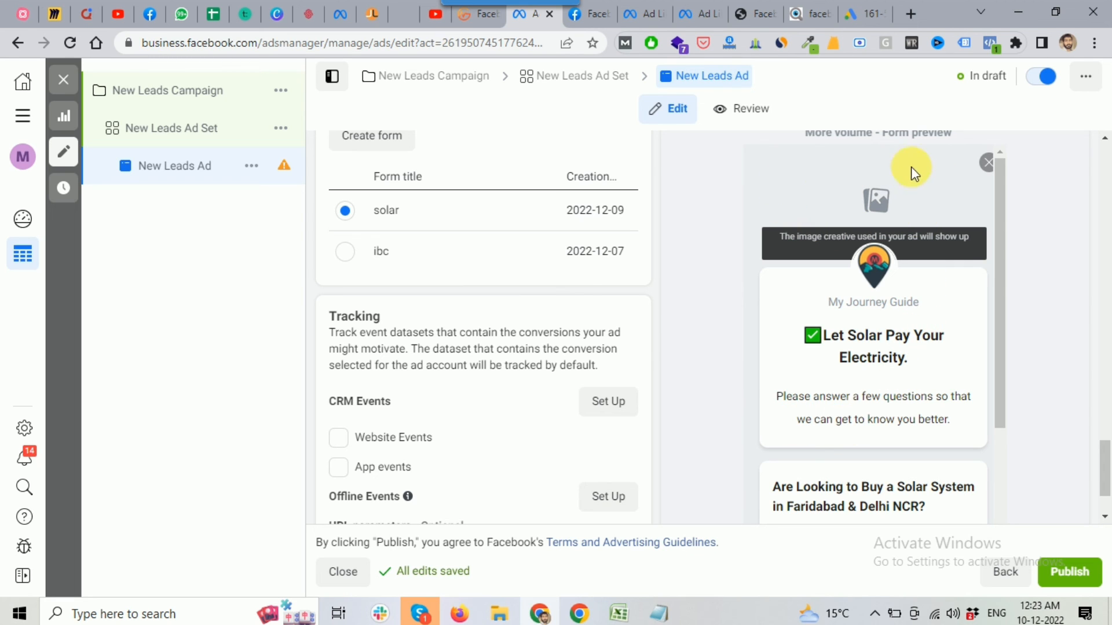
left_click_drag(999, 195, 1006, 349)
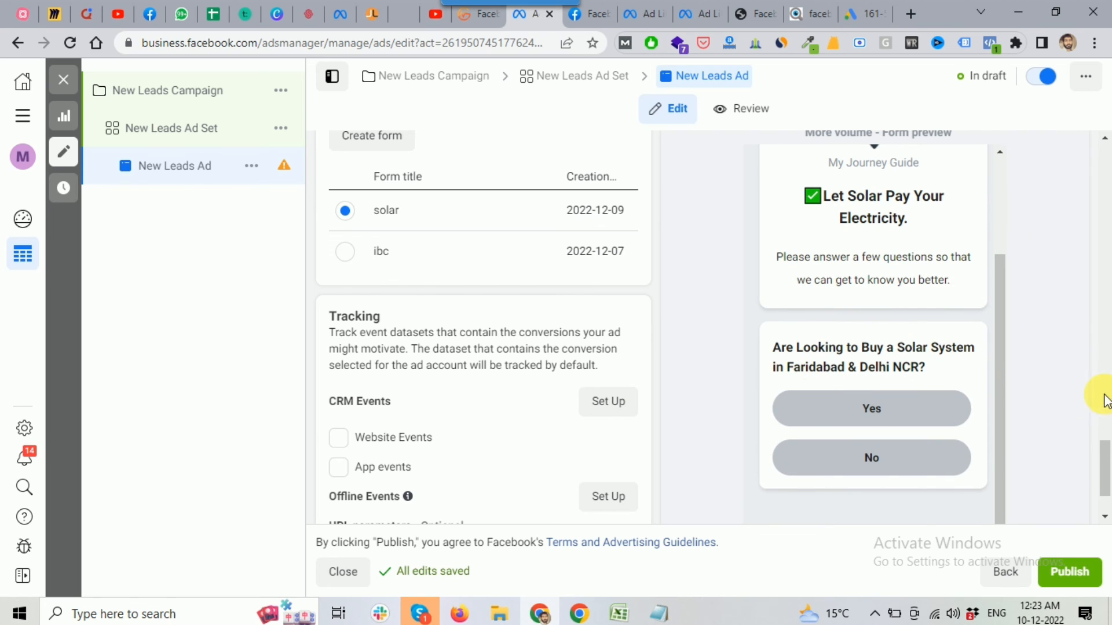
scroll(1065, 395, "down", 1)
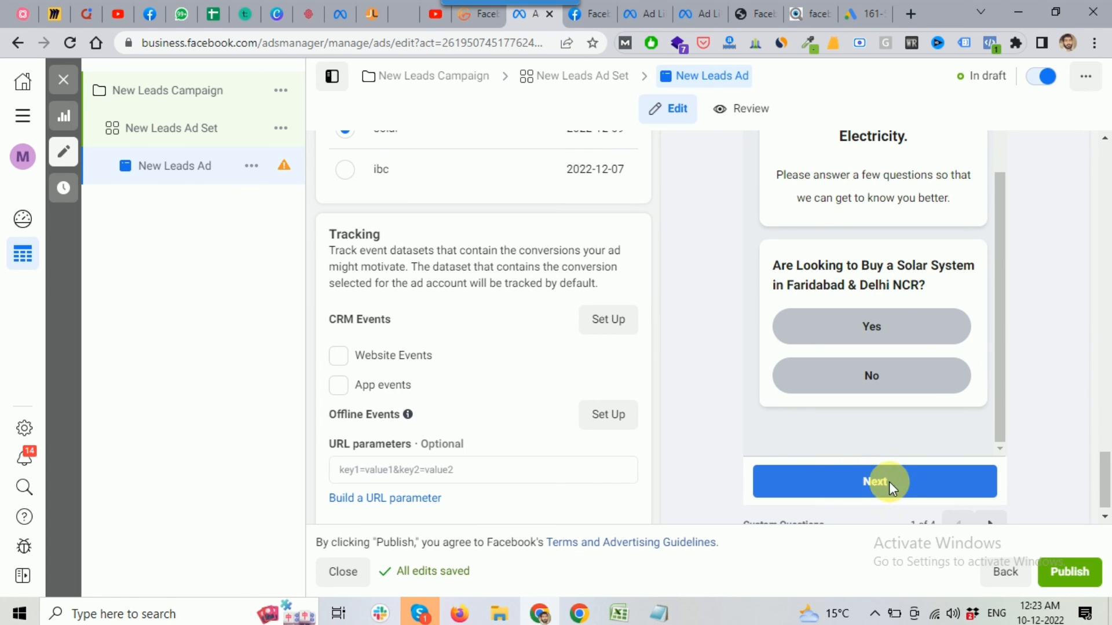
left_click_drag(995, 340, 1034, 212)
scroll(1035, 214, "up", 2)
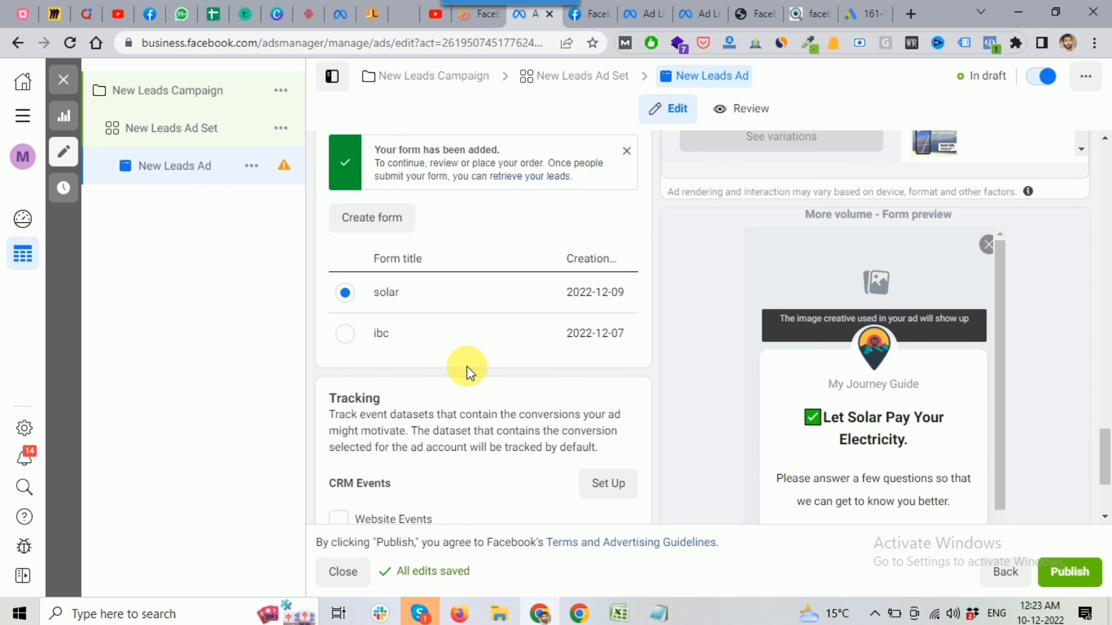
Read the Tracking section's description and its CRM, website, app and offline event options and URL parameters
scroll(467, 367, "down", 3)
left_click_drag(330, 234, 645, 297)
left_click(697, 277)
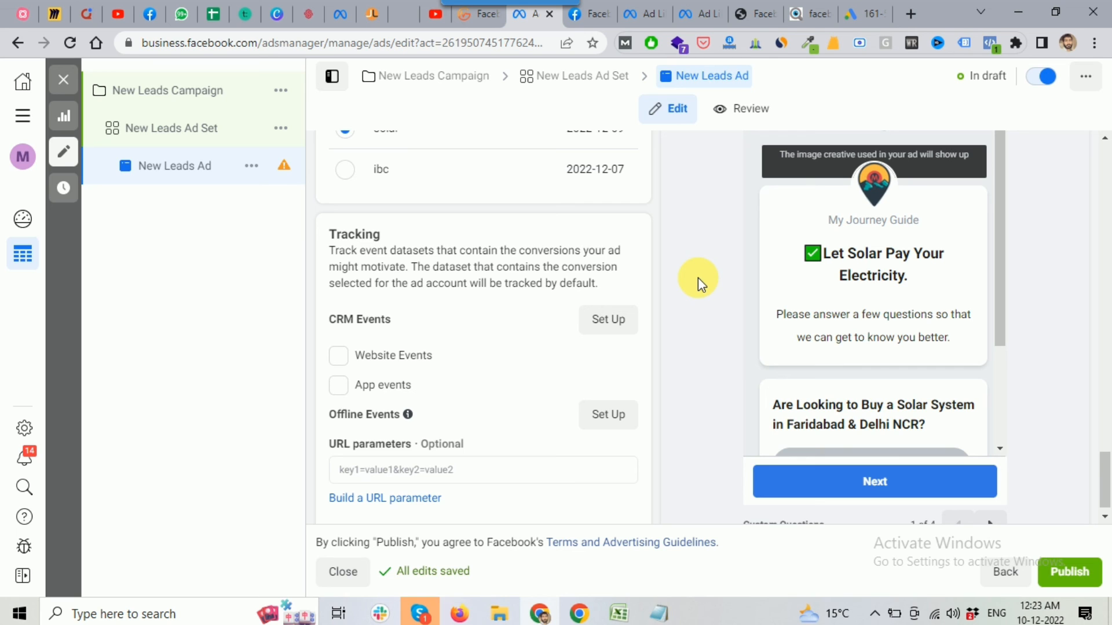
scroll(903, 307, "down", 2)
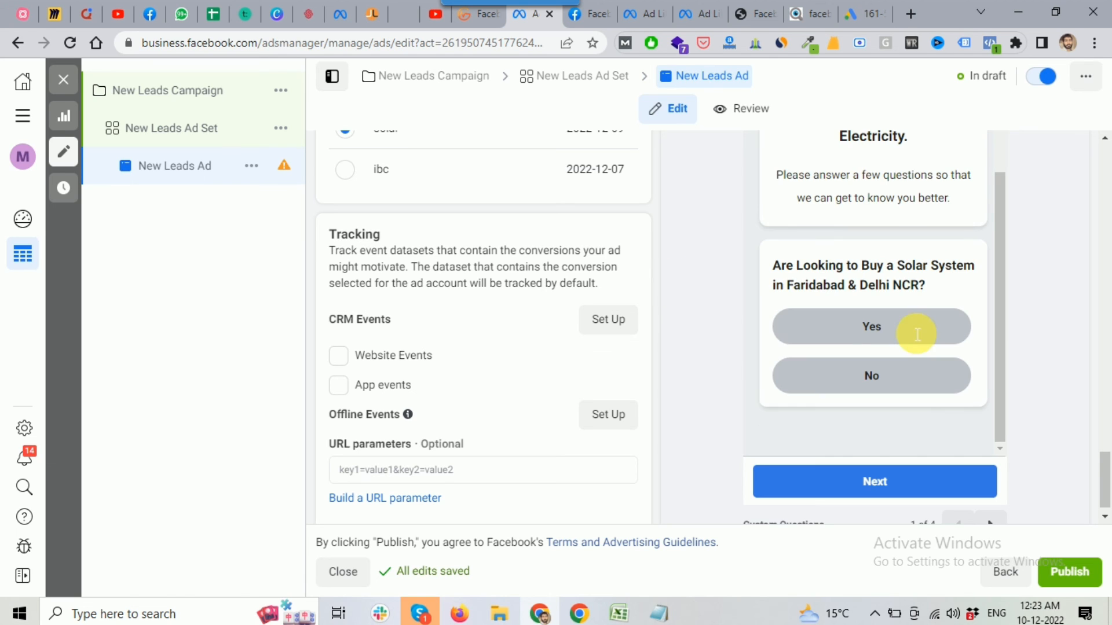
scroll(790, 347, "down", 1)
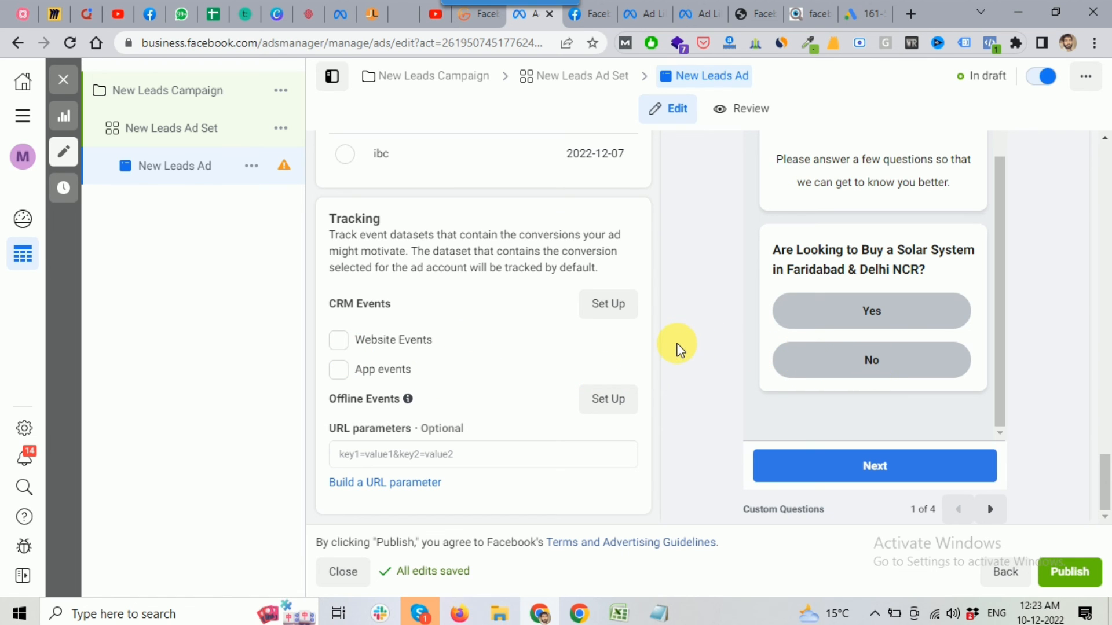
Open the advanced preview and compare how the ad looks in the Facebook, Instagram and Marketplace feed placements
scroll(679, 346, "up", 5)
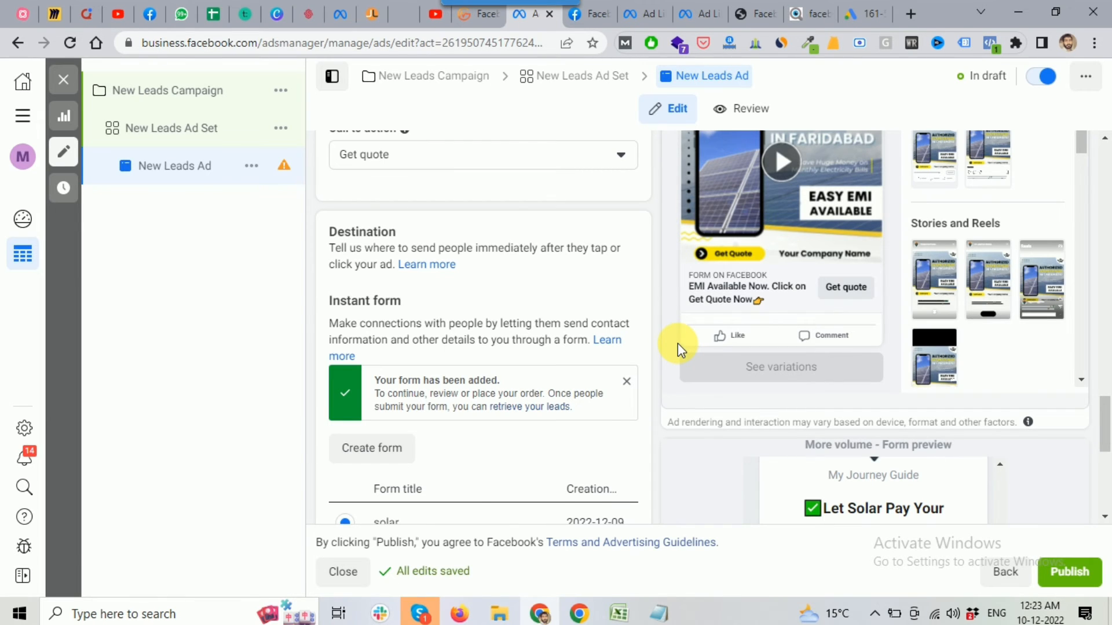
scroll(678, 343, "up", 6)
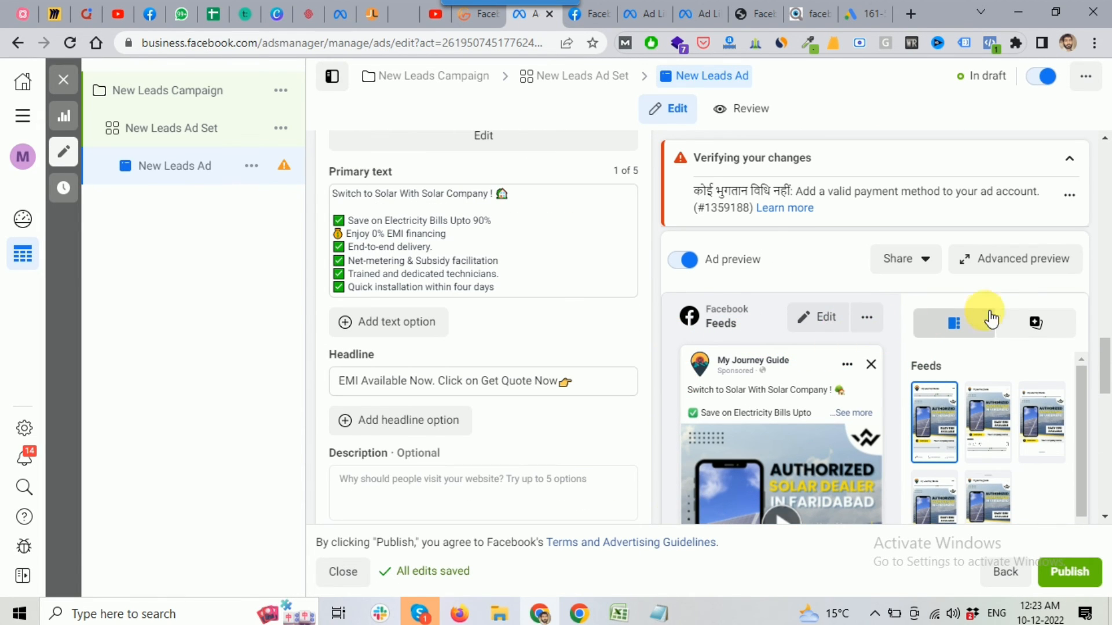
left_click(1021, 268)
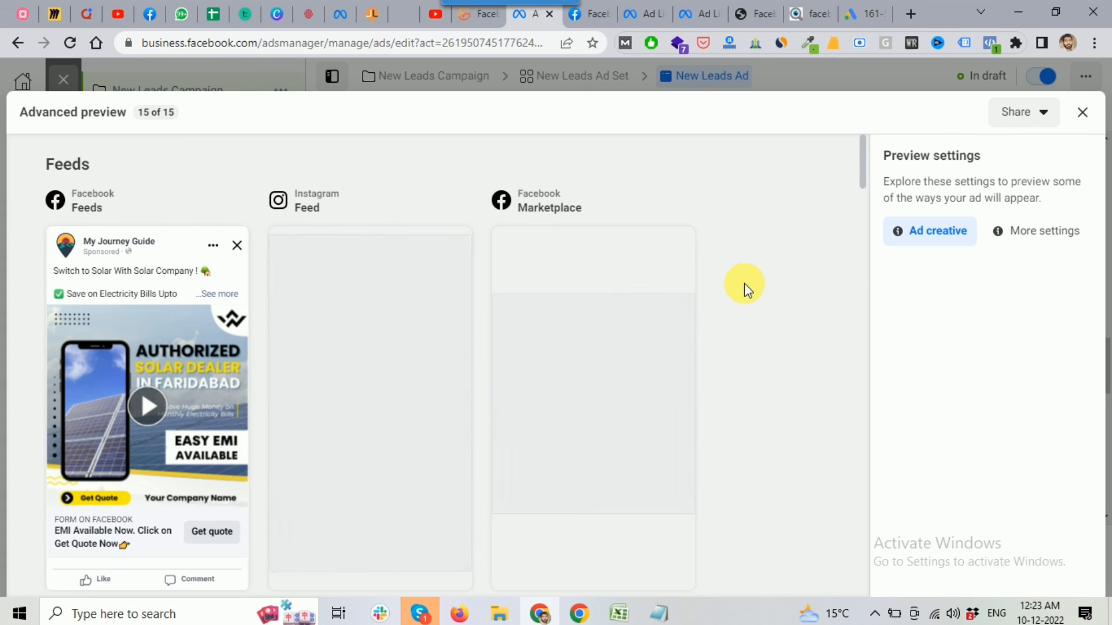
scroll(744, 283, "down", 1)
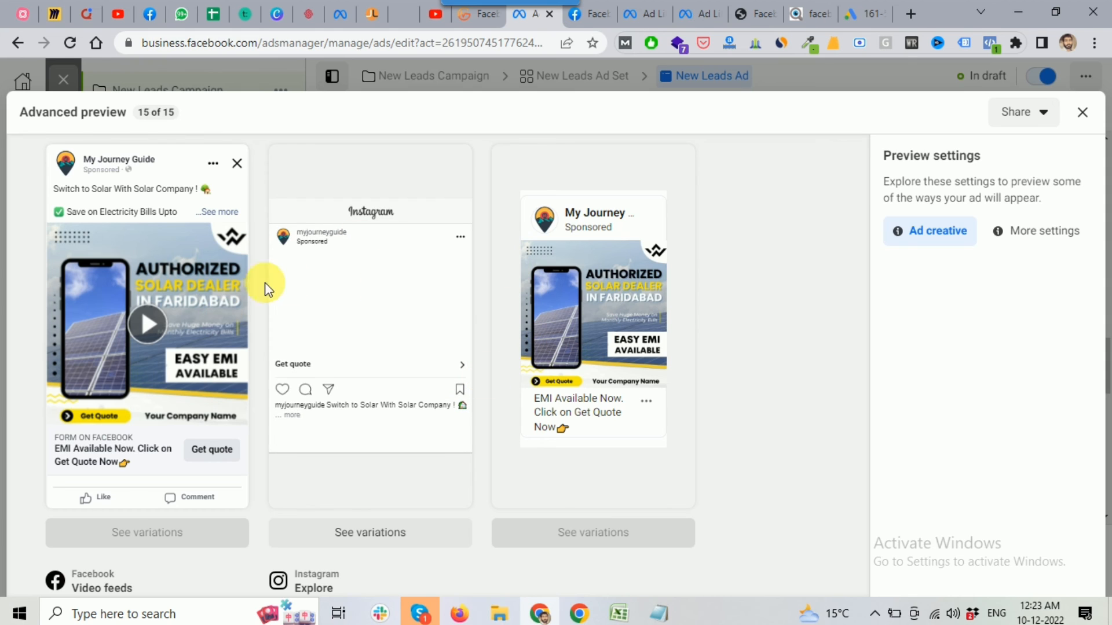
scroll(226, 307, "up", 1)
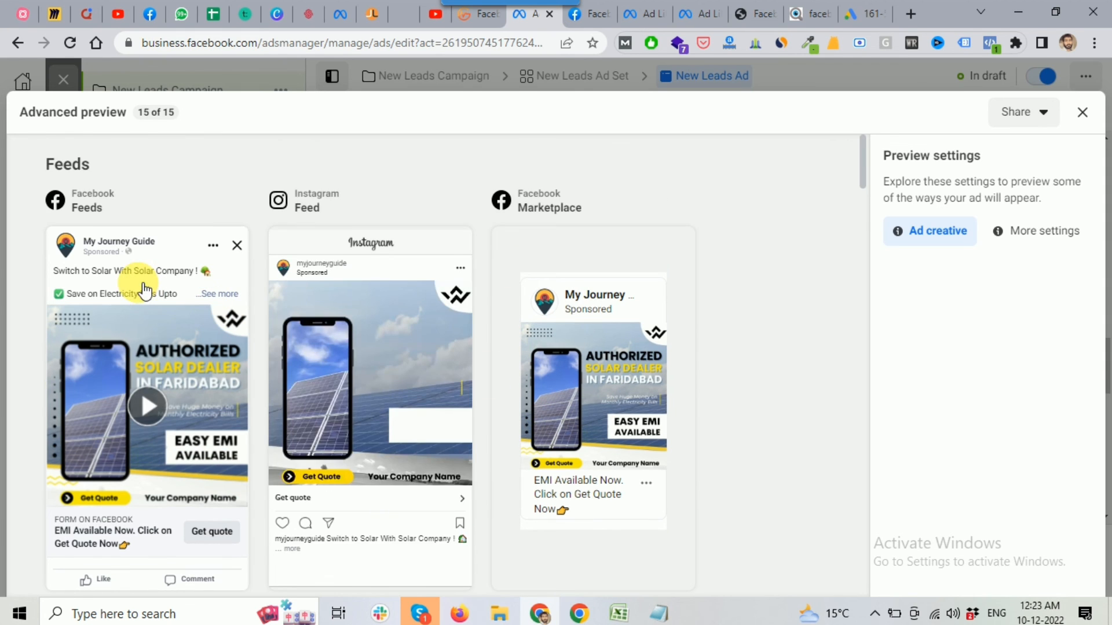
scroll(144, 289, "down", 1)
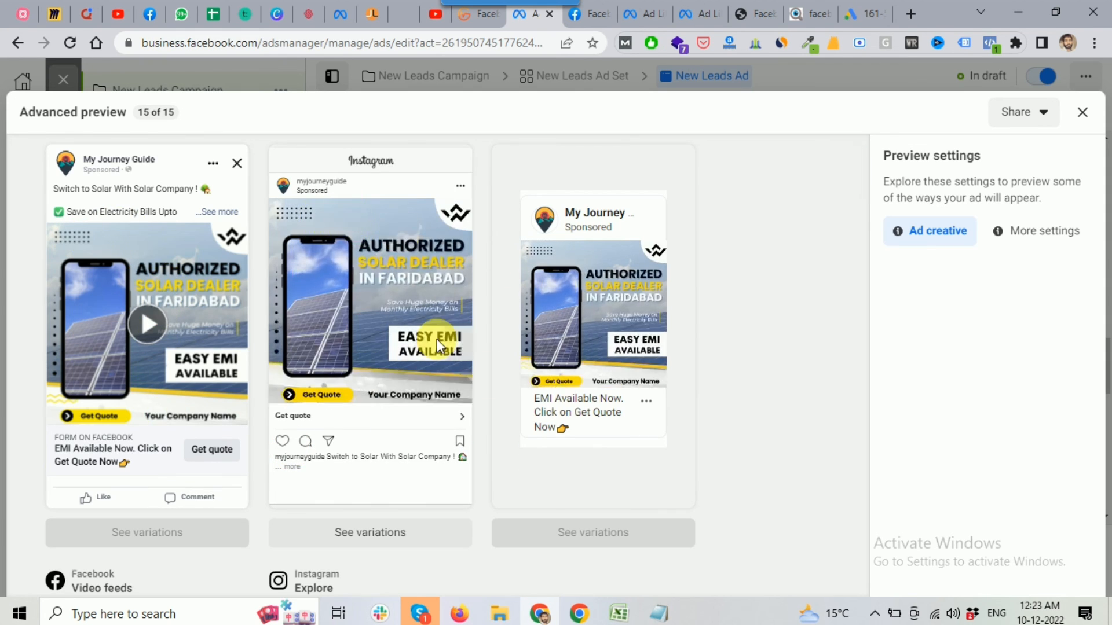
scroll(606, 333, "up", 1)
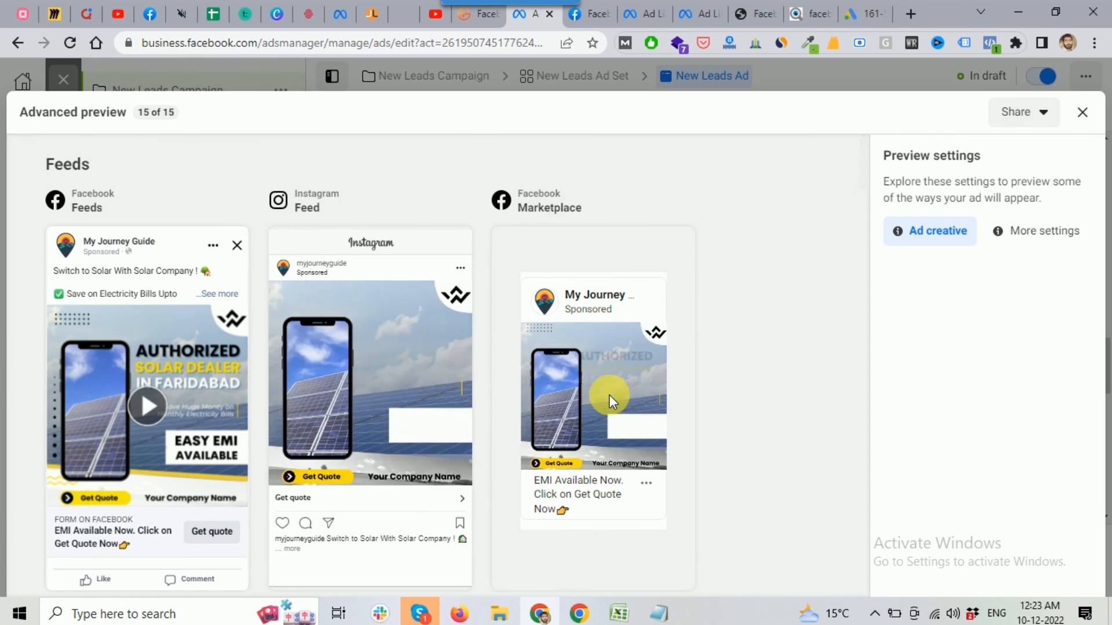
scroll(609, 395, "down", 4)
scroll(579, 371, "down", 1)
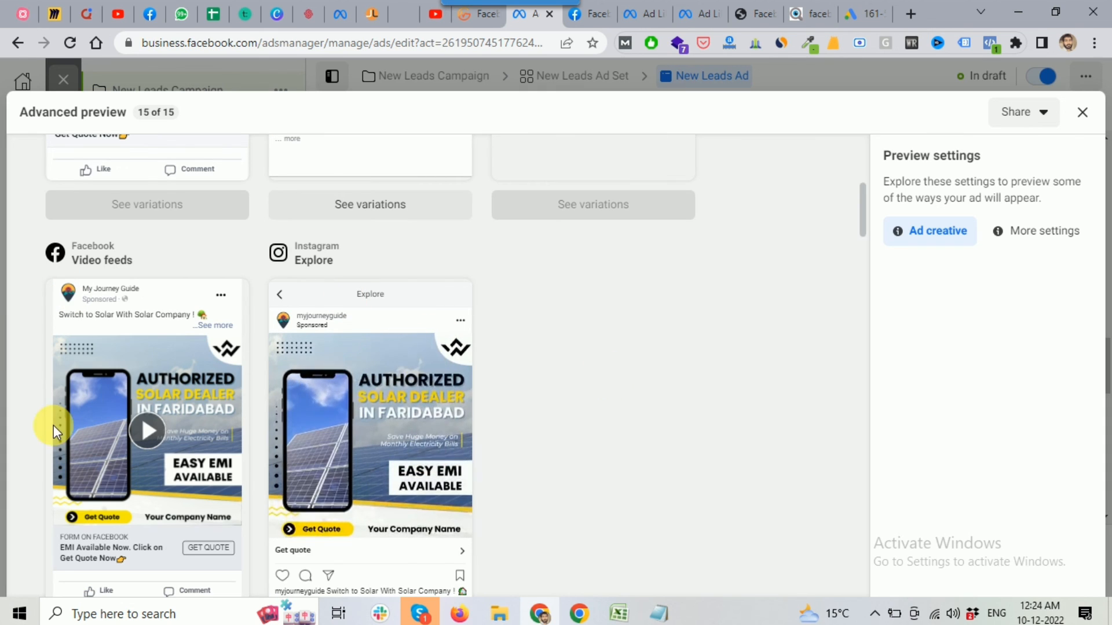
Look over the ad in the Stories and Reels, in-stream and search placements, and close the advanced preview
scroll(150, 358, "down", 4)
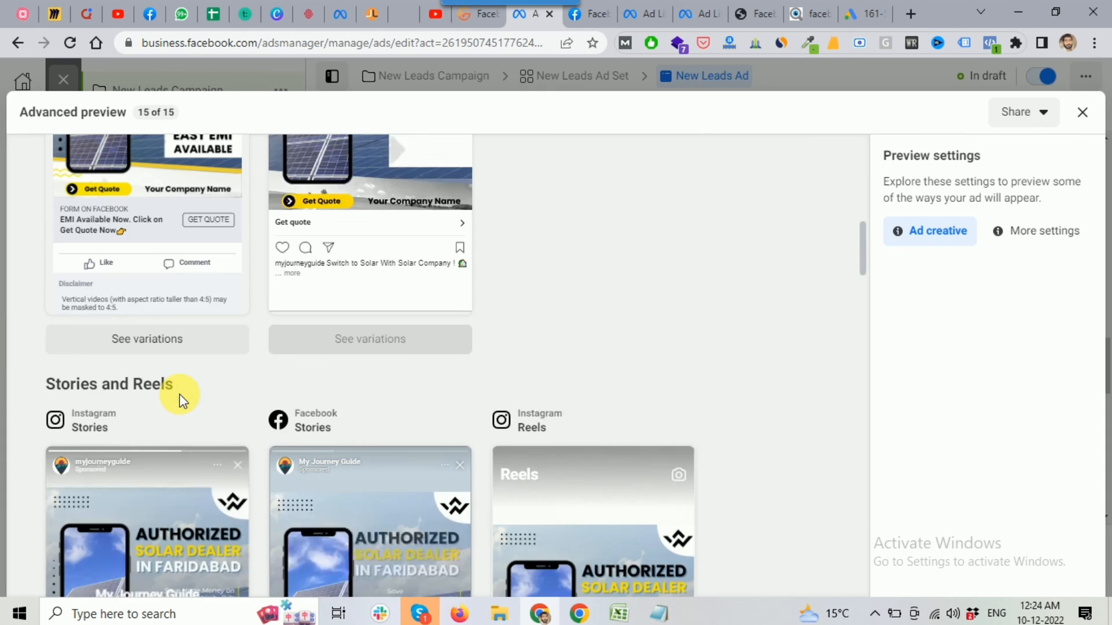
scroll(178, 400, "down", 3)
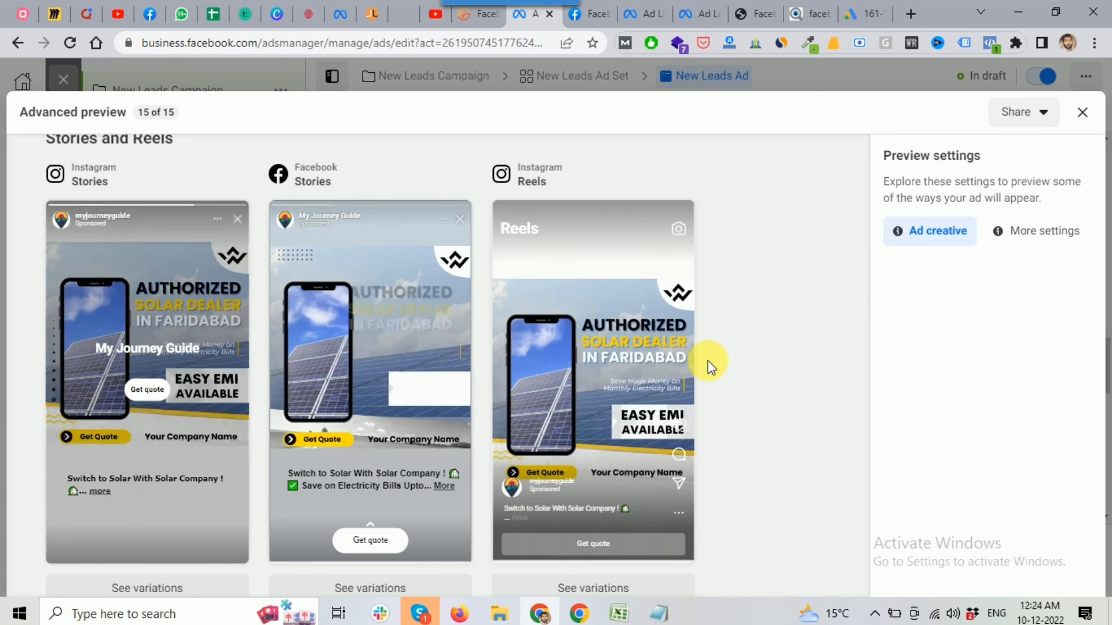
scroll(708, 360, "down", 3)
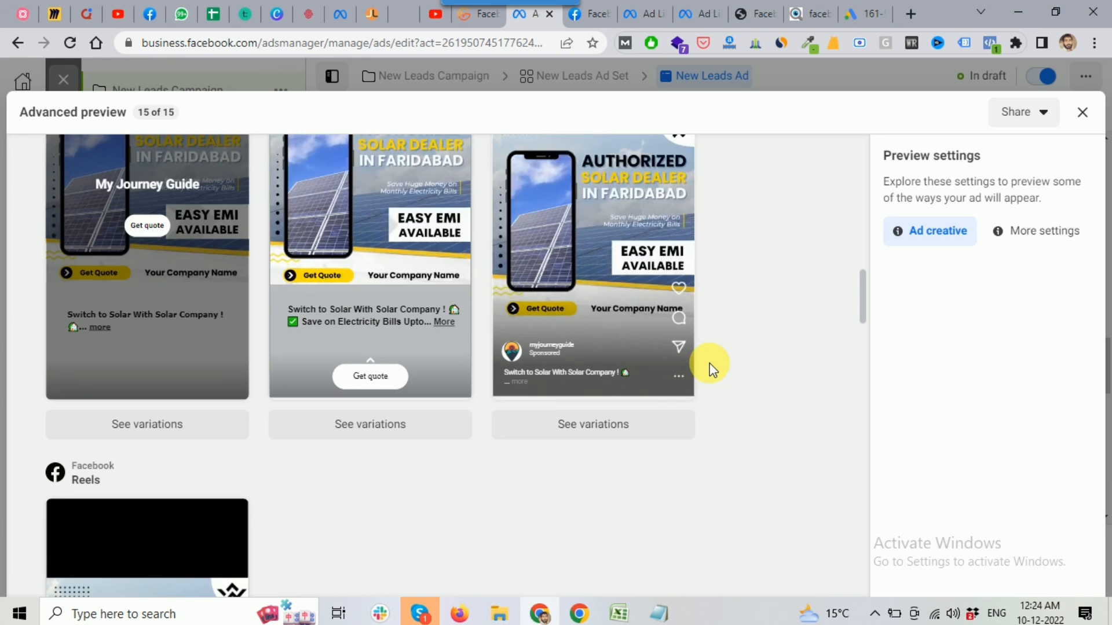
scroll(711, 370, "down", 8)
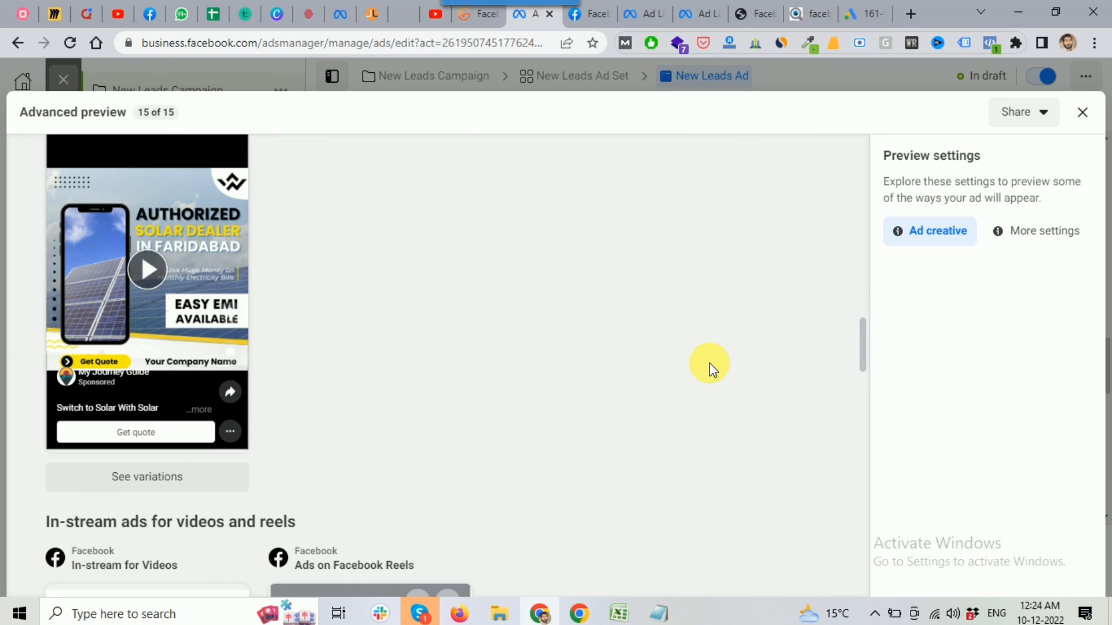
scroll(711, 370, "up", 4)
scroll(711, 369, "down", 10)
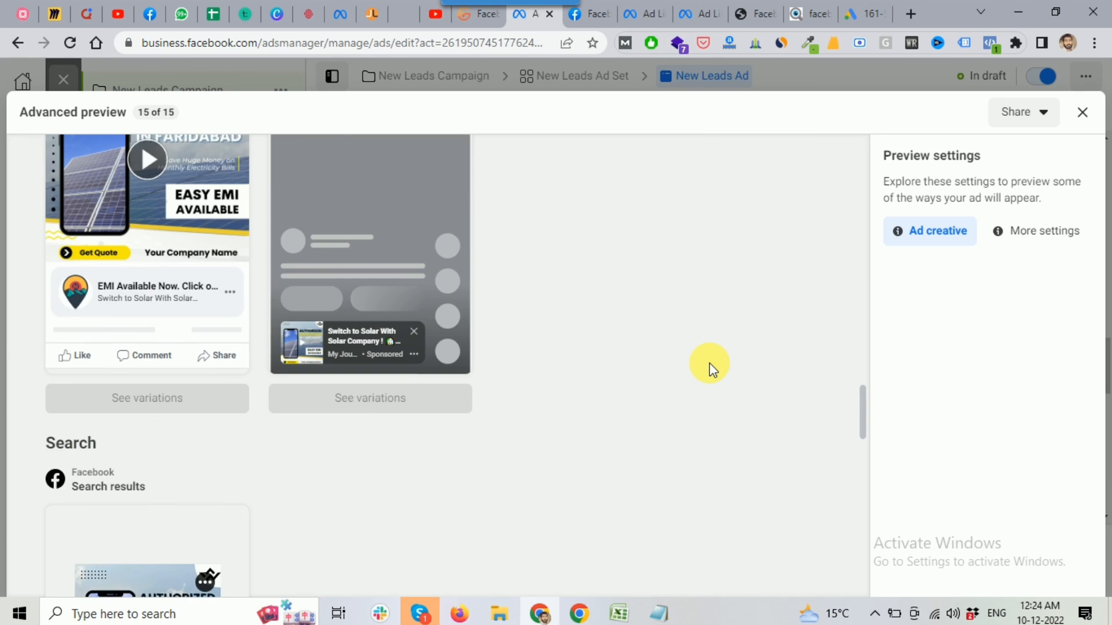
scroll(710, 367, "down", 5)
scroll(710, 367, "up", 15)
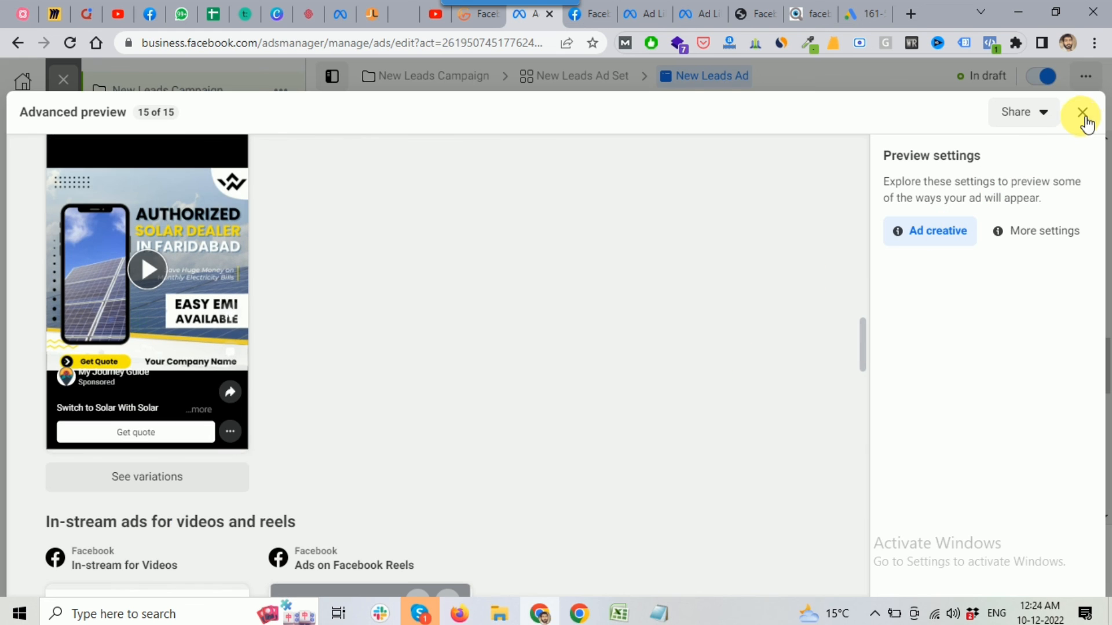
scroll(682, 330, "up", 15)
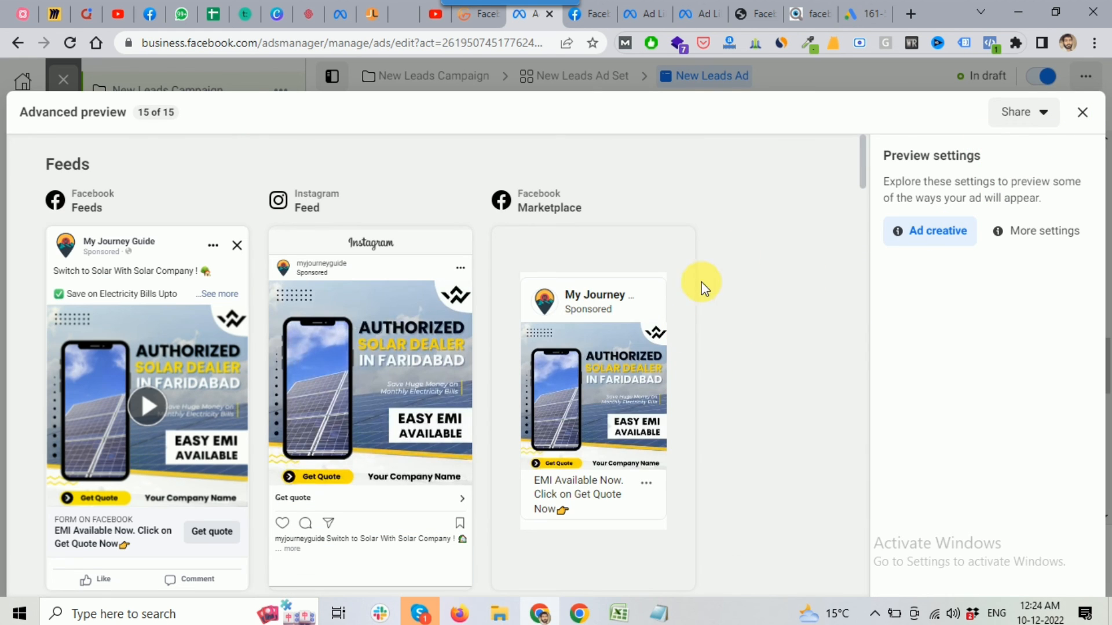
left_click(1082, 113)
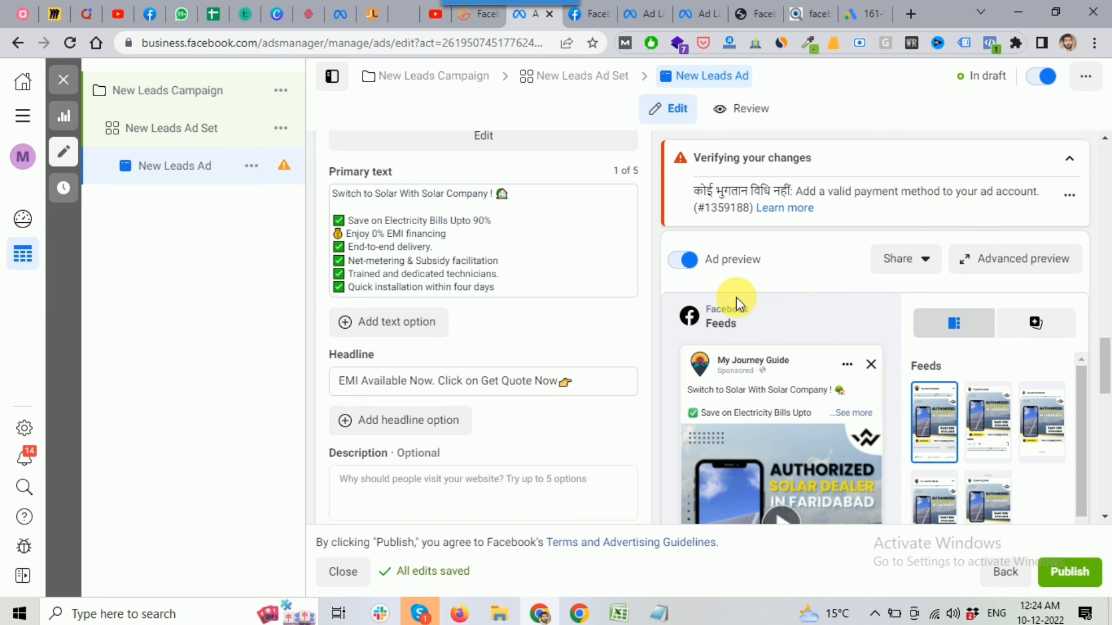
Try to publish the ad, continue to the debit or credit card details form, and close it without adding a payment method
scroll(731, 297, "down", 4)
scroll(670, 331, "down", 12)
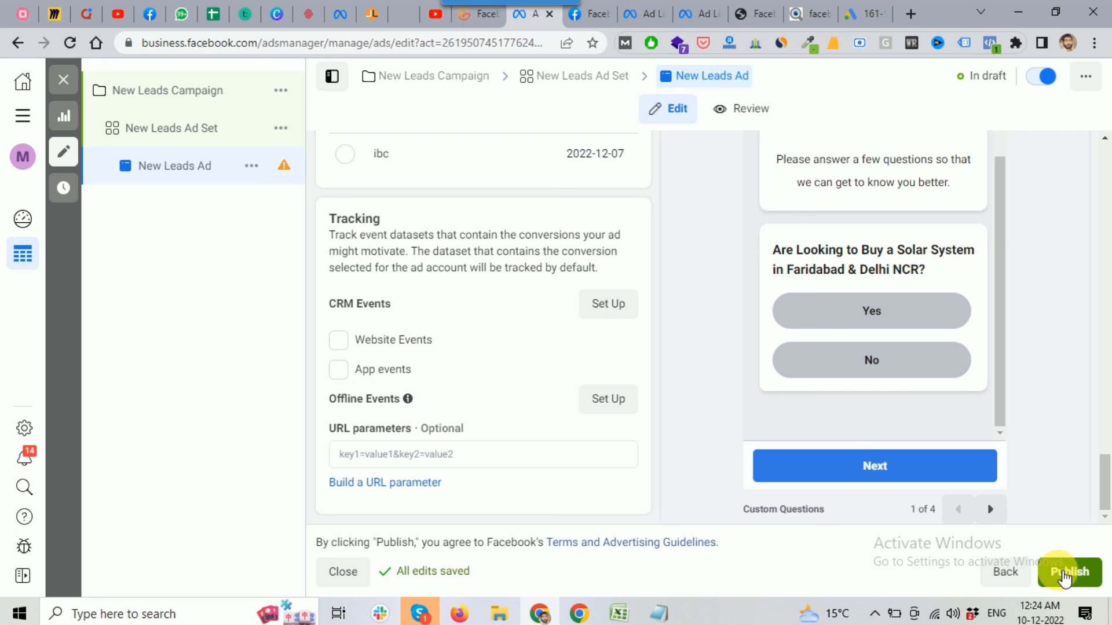
left_click(1065, 579)
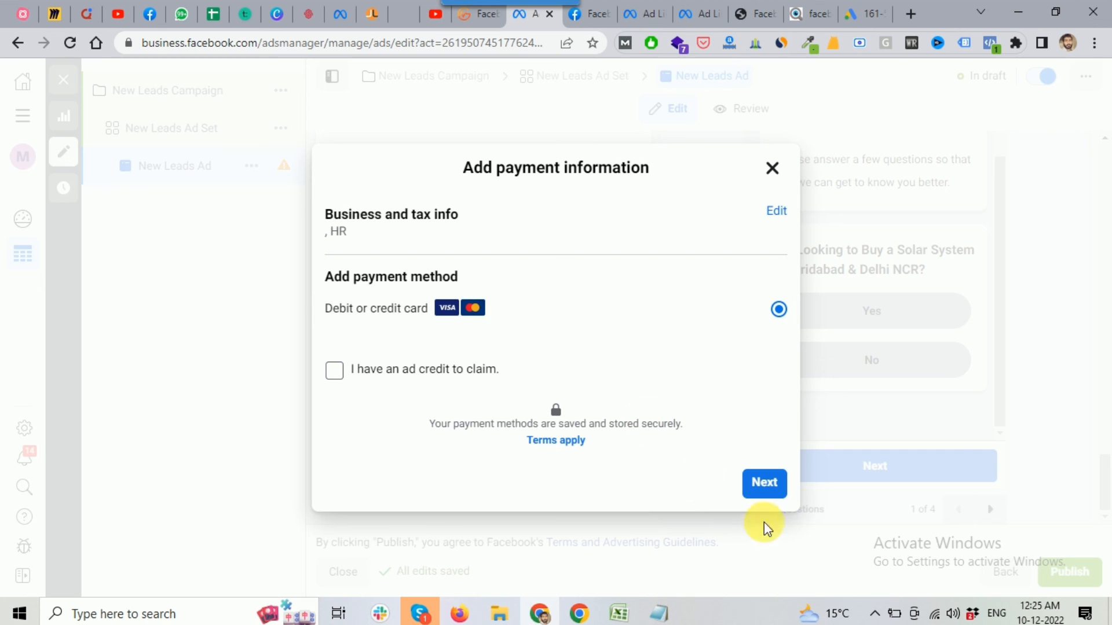
left_click(768, 491)
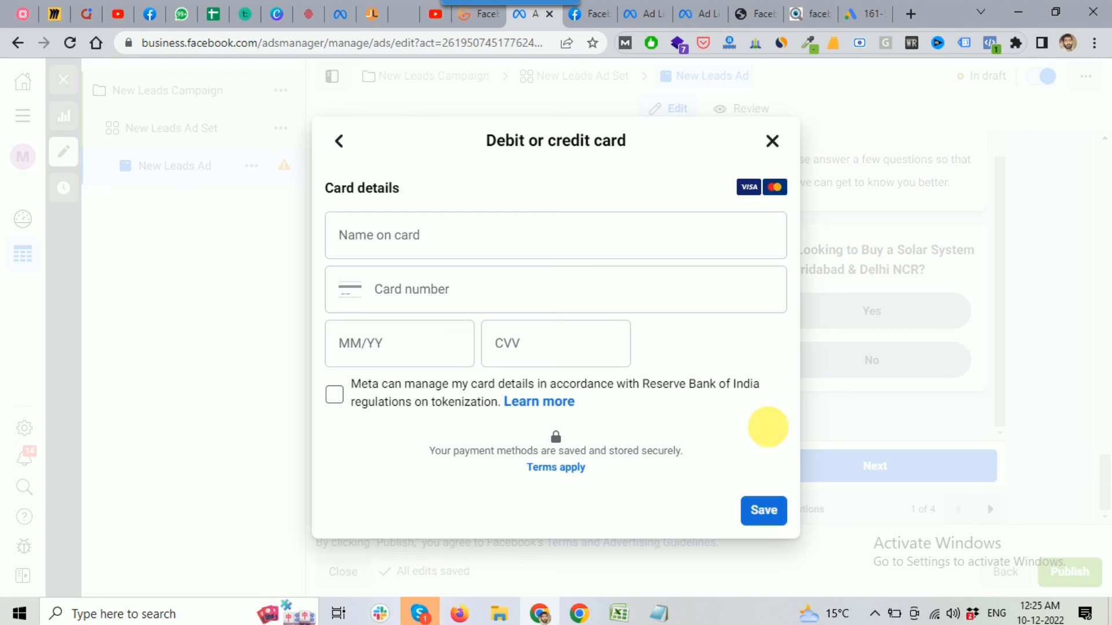
left_click(776, 141)
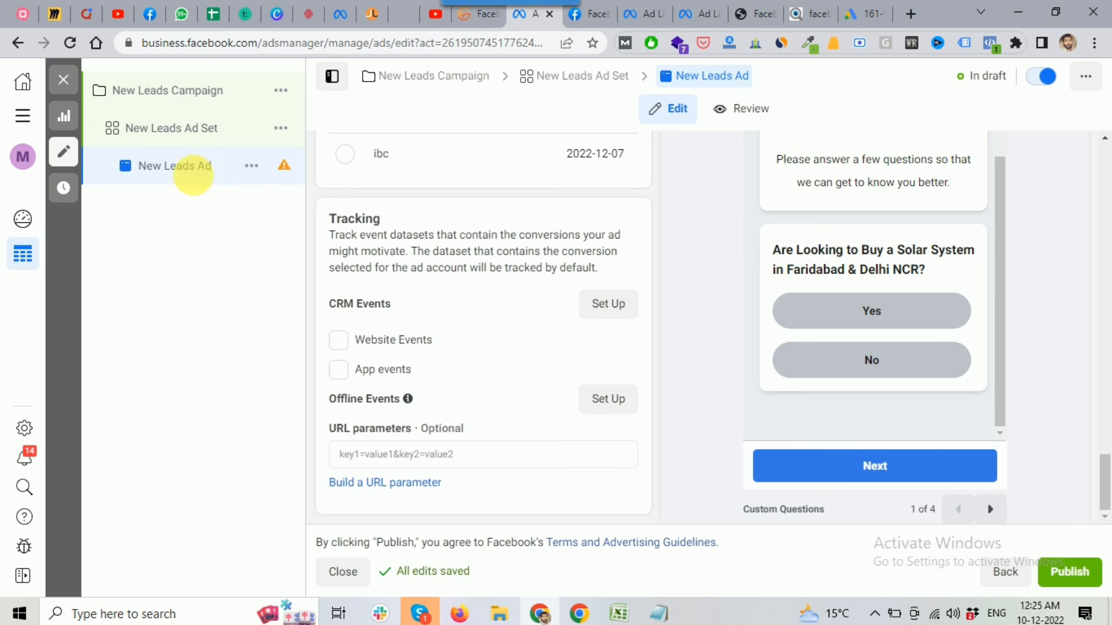
Close the ad editor, view the campaigns list, and switch to the GitMind map to review its After Running Ads branch
left_click(64, 79)
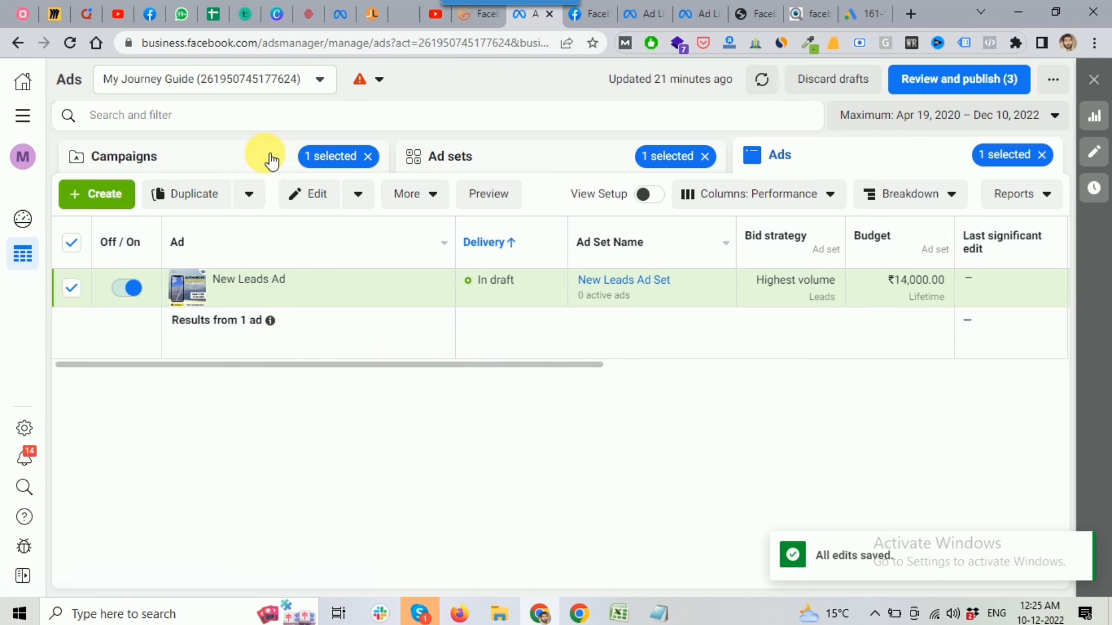
left_click(237, 167)
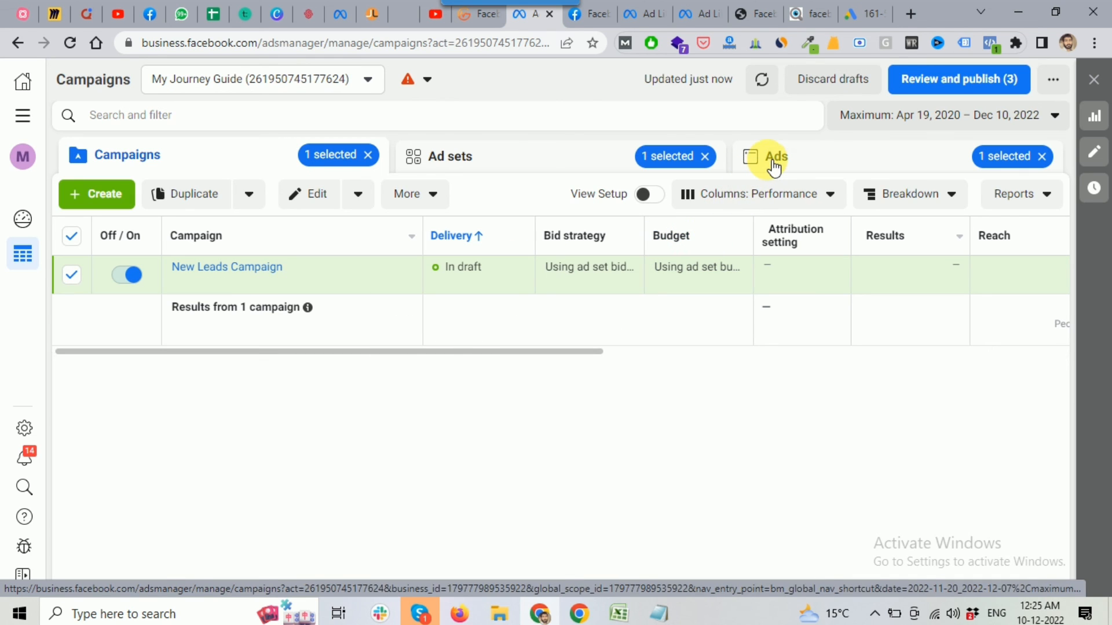
left_click(476, 26)
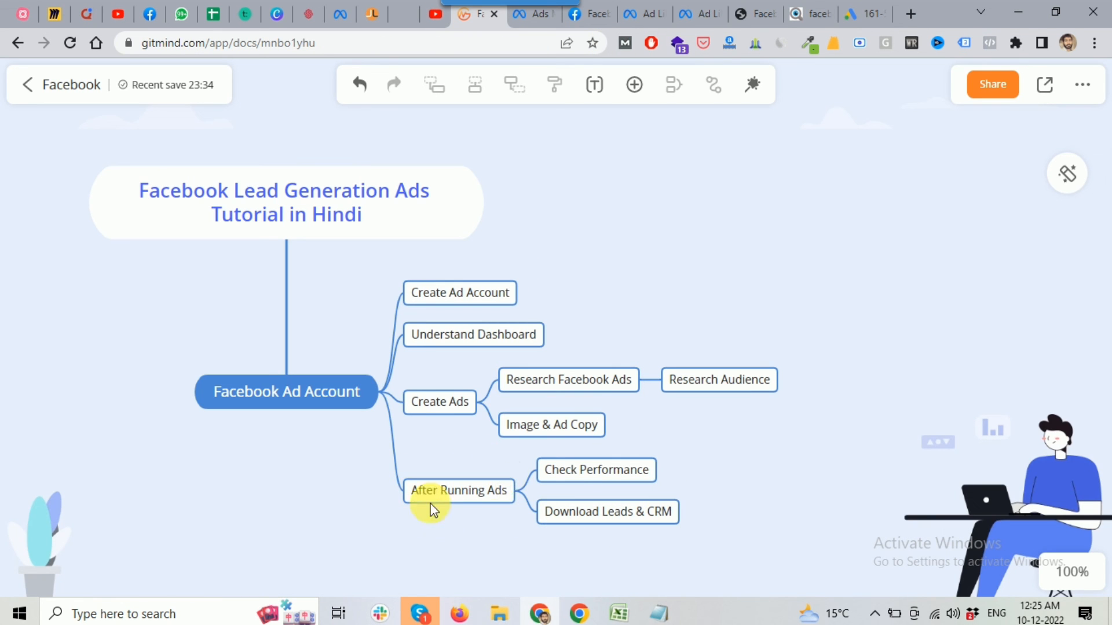
left_click(427, 490)
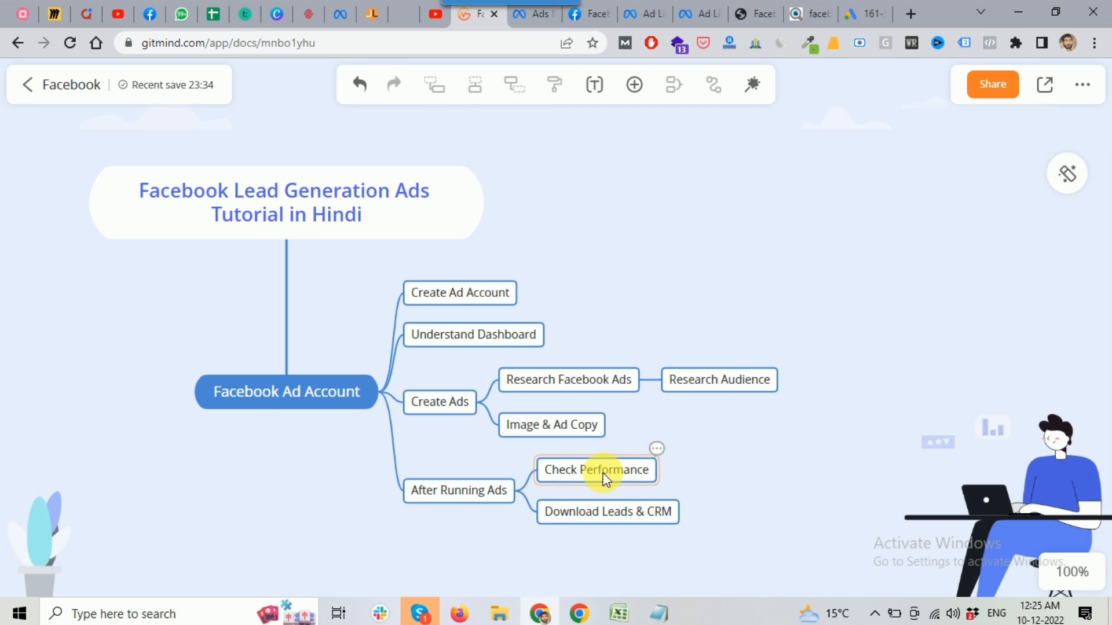
Return to Ads Manager, open the Billing page in a separate tab, and go to the ad account's payment settings
left_click(527, 14)
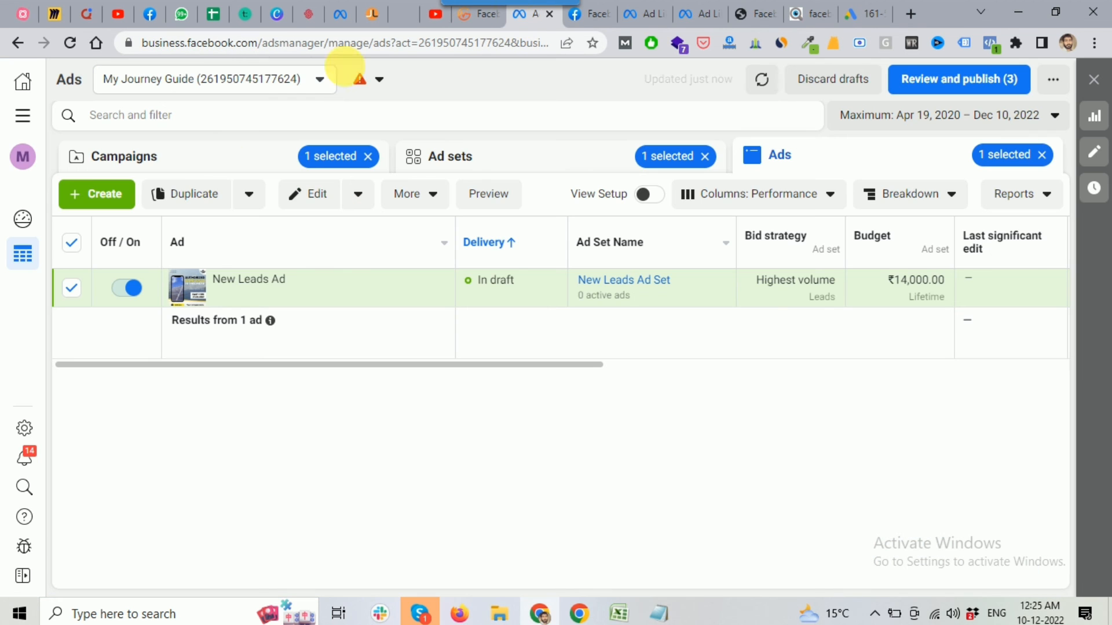
left_click(26, 119)
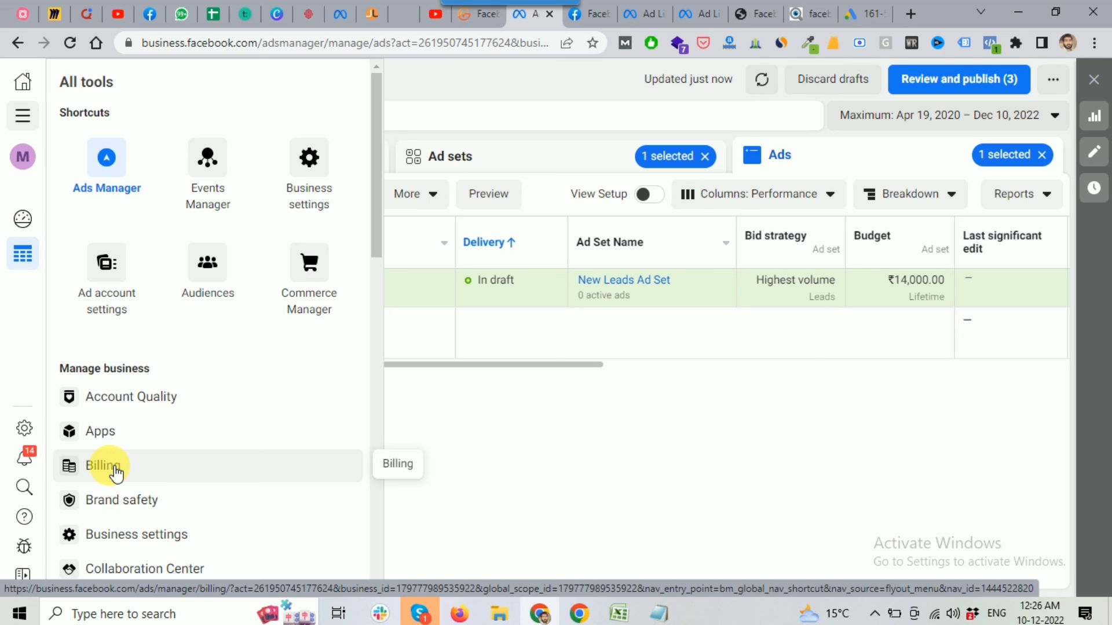
right_click(145, 463)
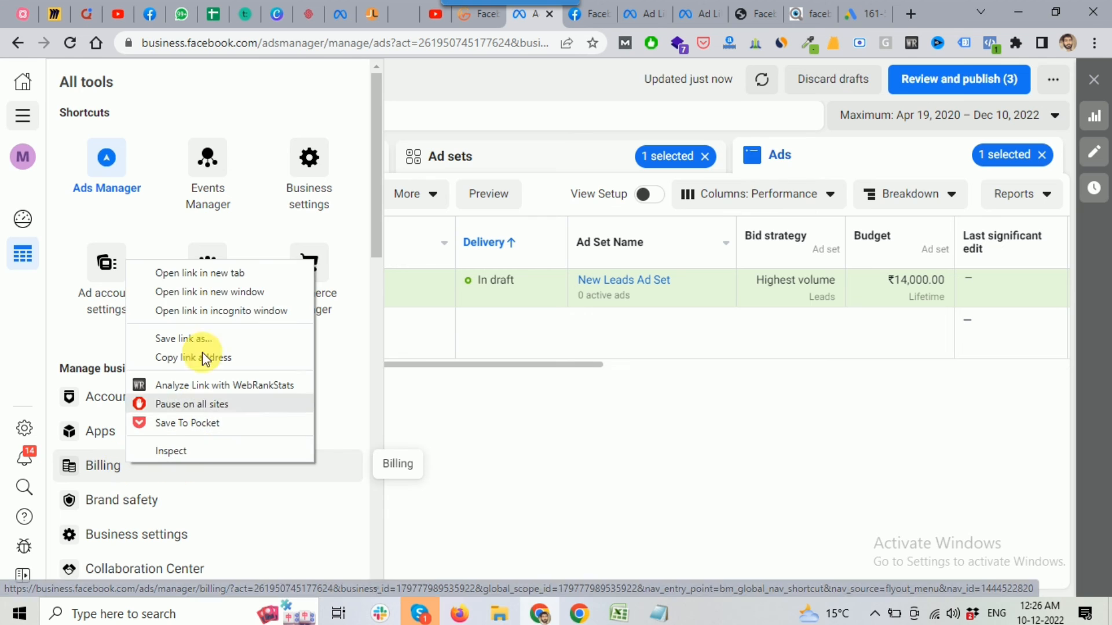
key("Escape")
left_click(210, 282)
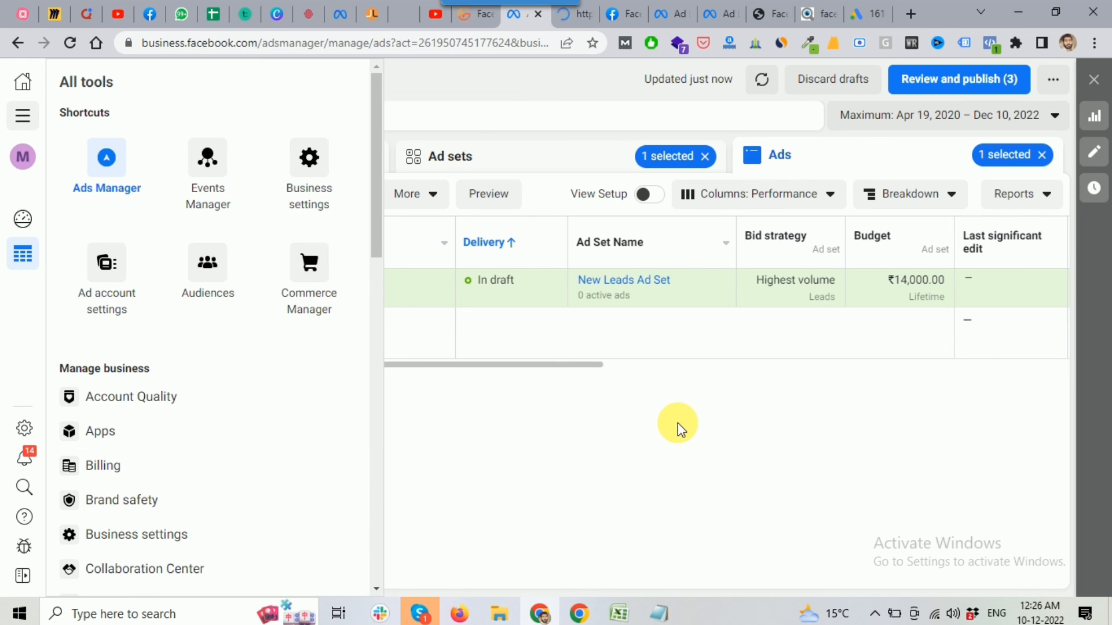
left_click(677, 427)
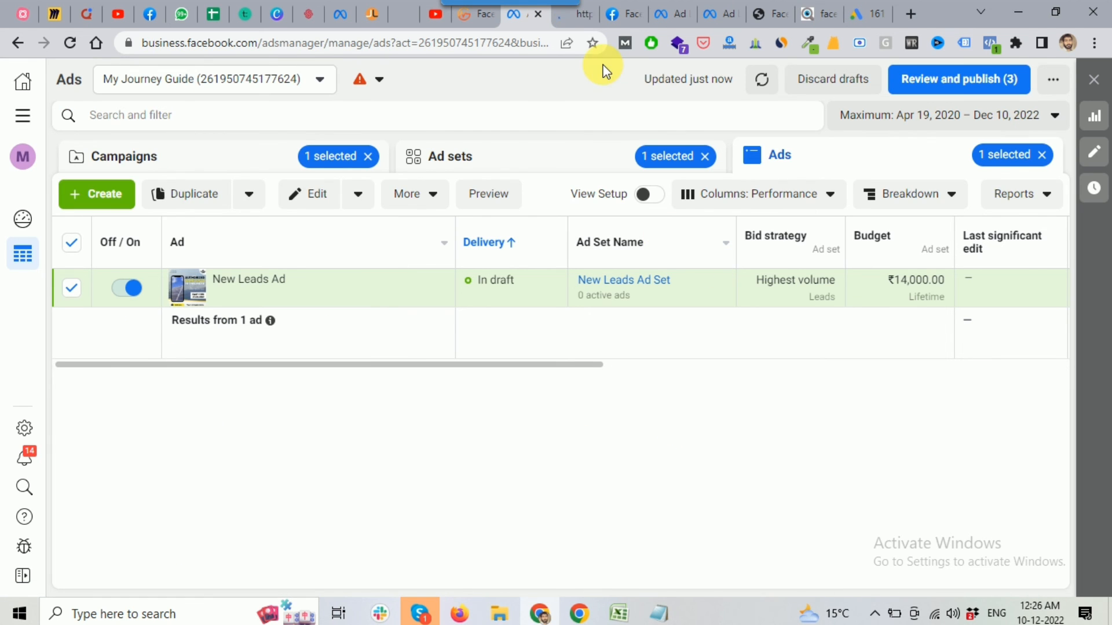
left_click(575, 22)
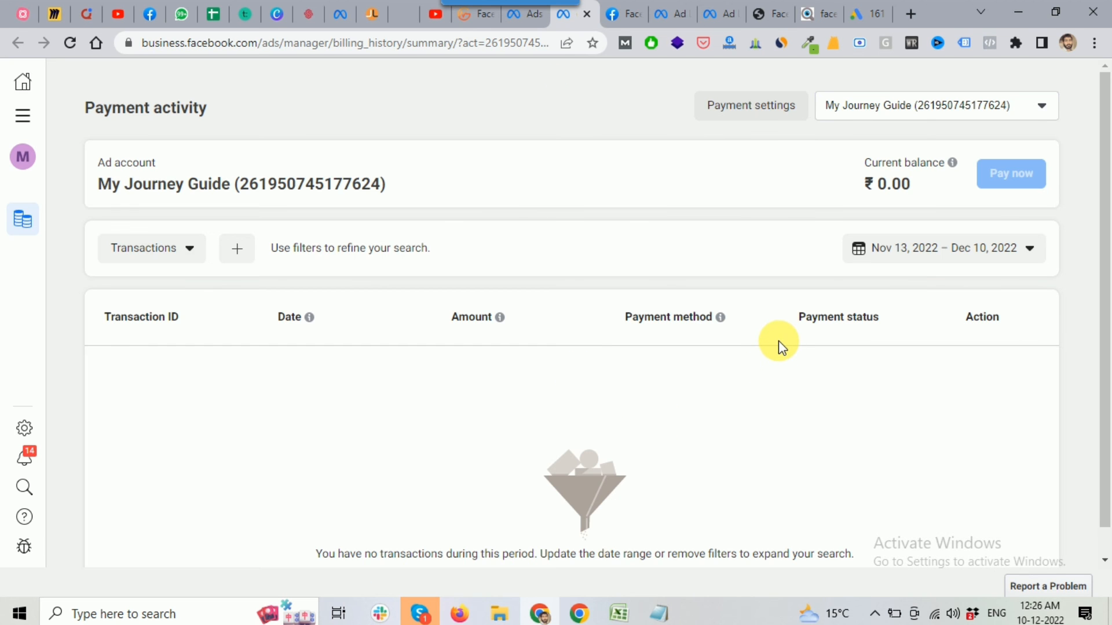
left_click(739, 116)
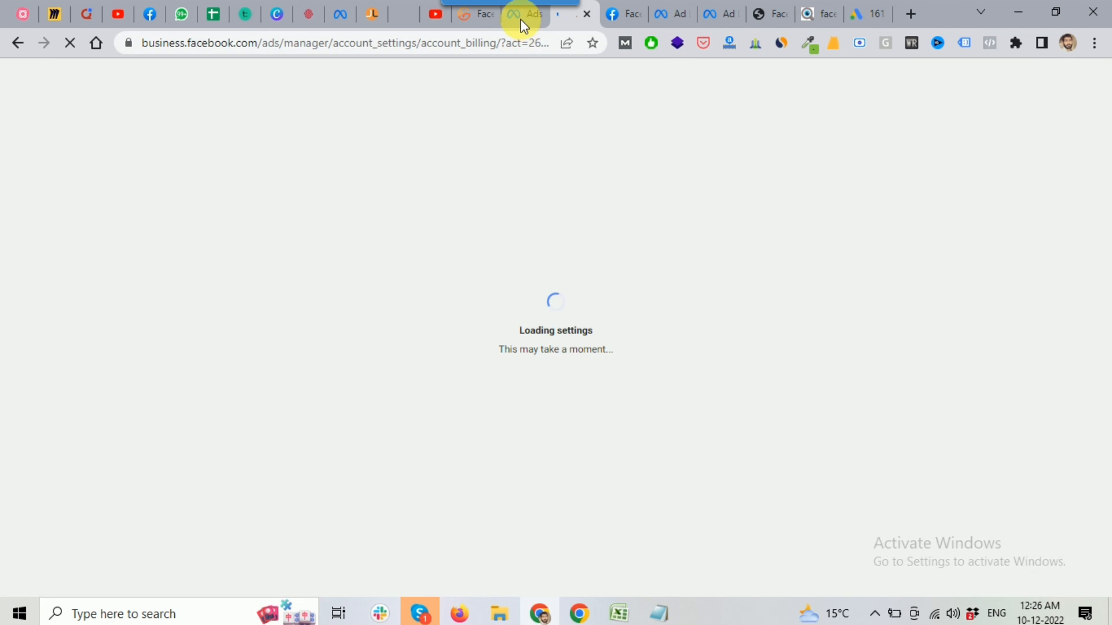
Back in the ads table, examine the performance columns from Results, Reach and Impressions to Cost per result and the ranking columns
left_click(520, 18)
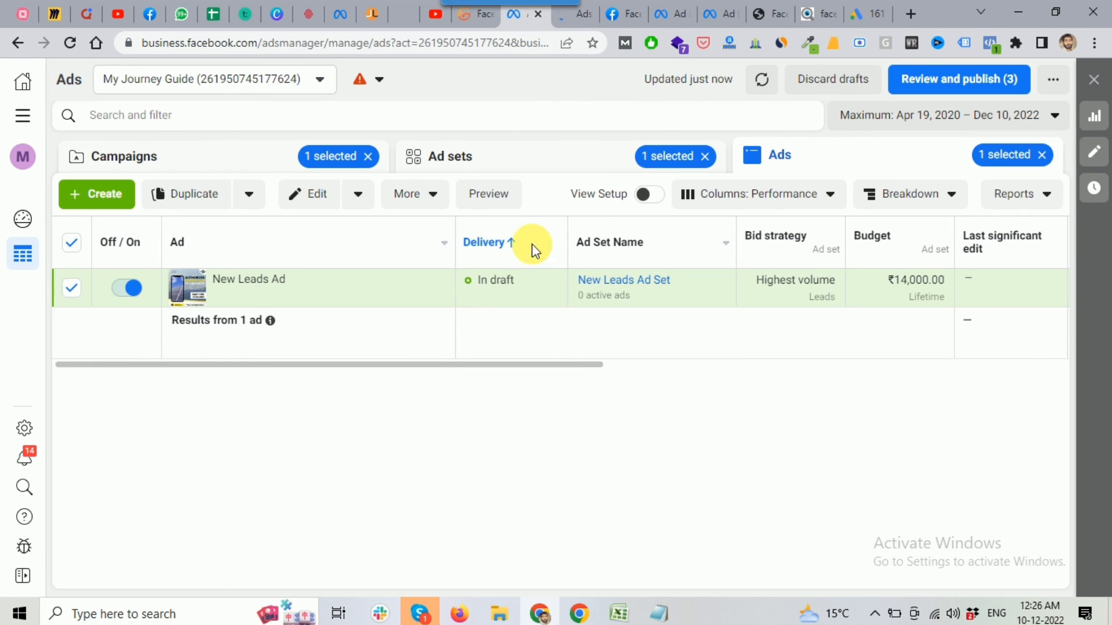
left_click_drag(498, 366, 612, 363)
left_click_drag(488, 363, 717, 367)
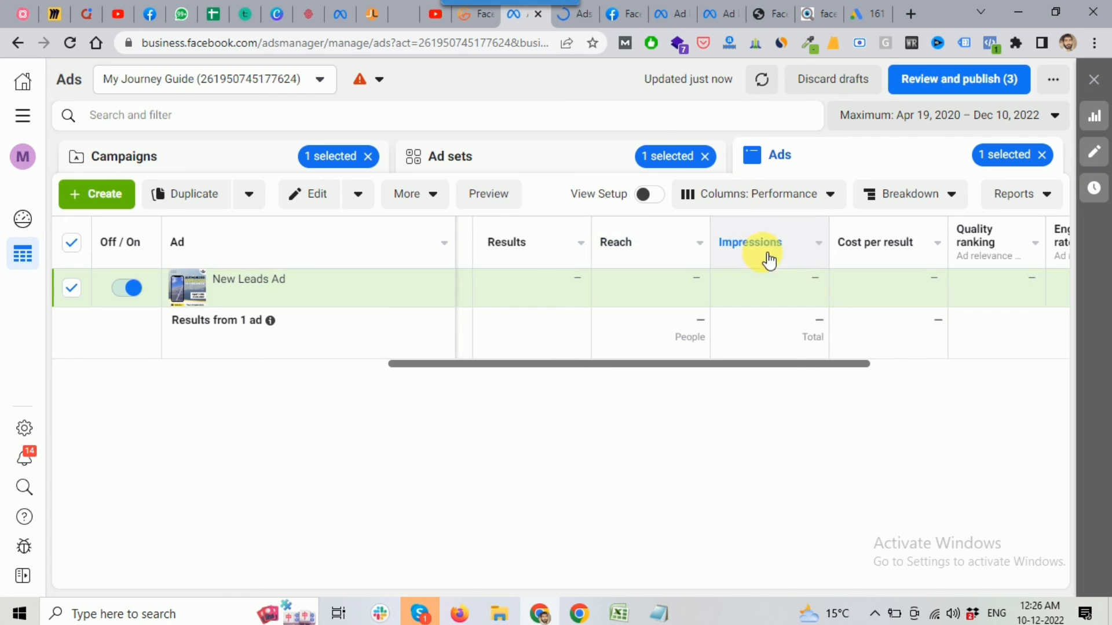
left_click_drag(752, 367, 799, 367)
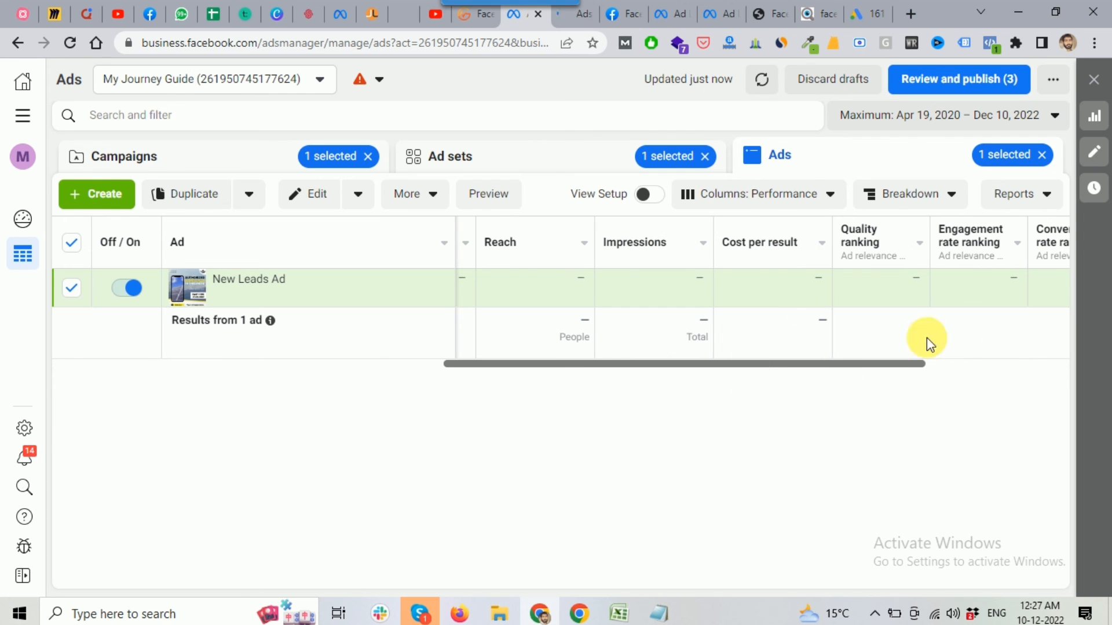
Check the Download Leads & CRM topic in the GitMind map, and return to the ads table's ad set, bid strategy and budget columns
left_click(469, 22)
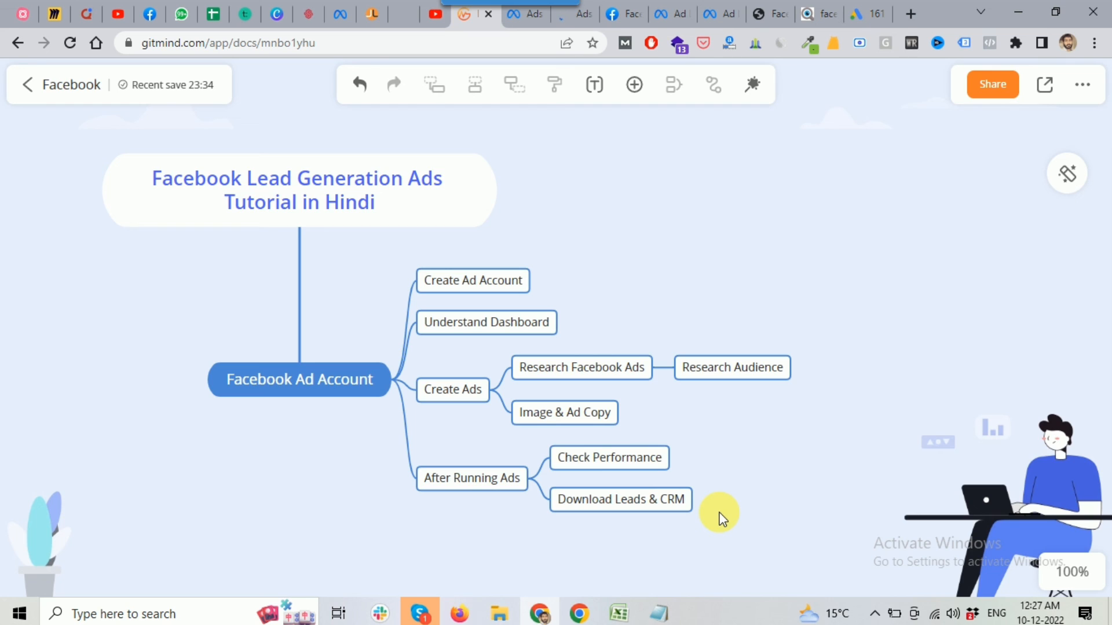
left_click(683, 510)
left_click(516, 16)
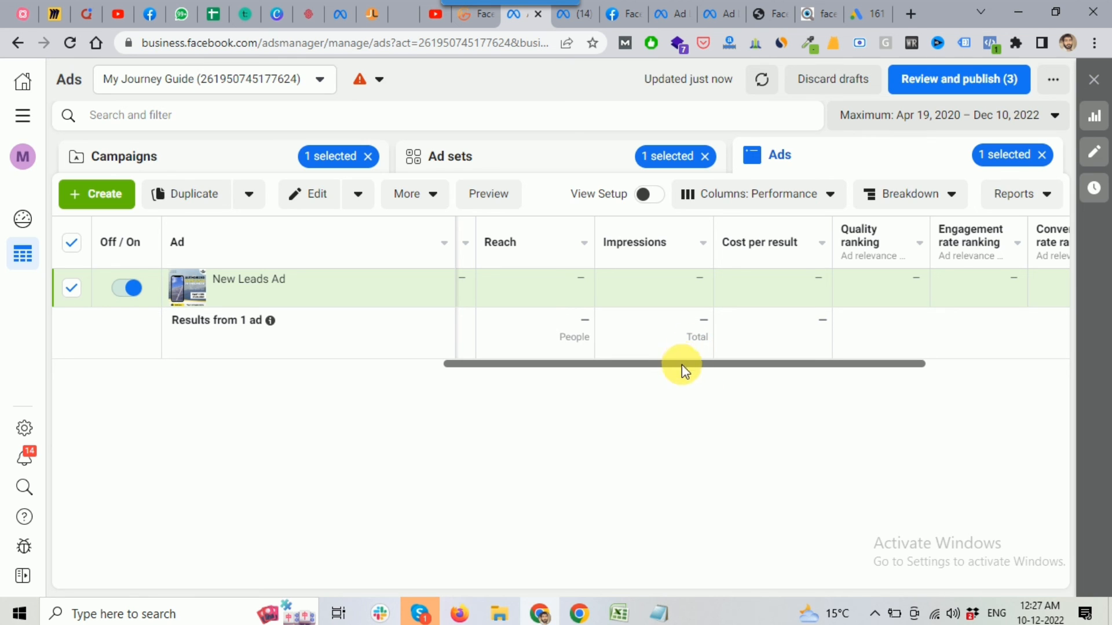
left_click(467, 22)
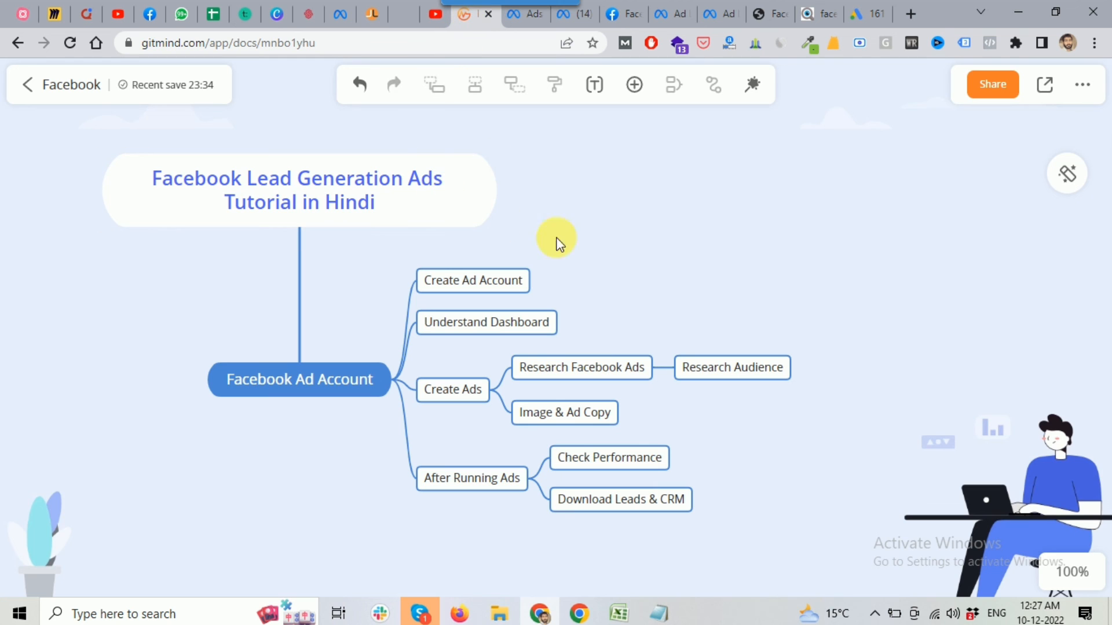
left_click(523, 20)
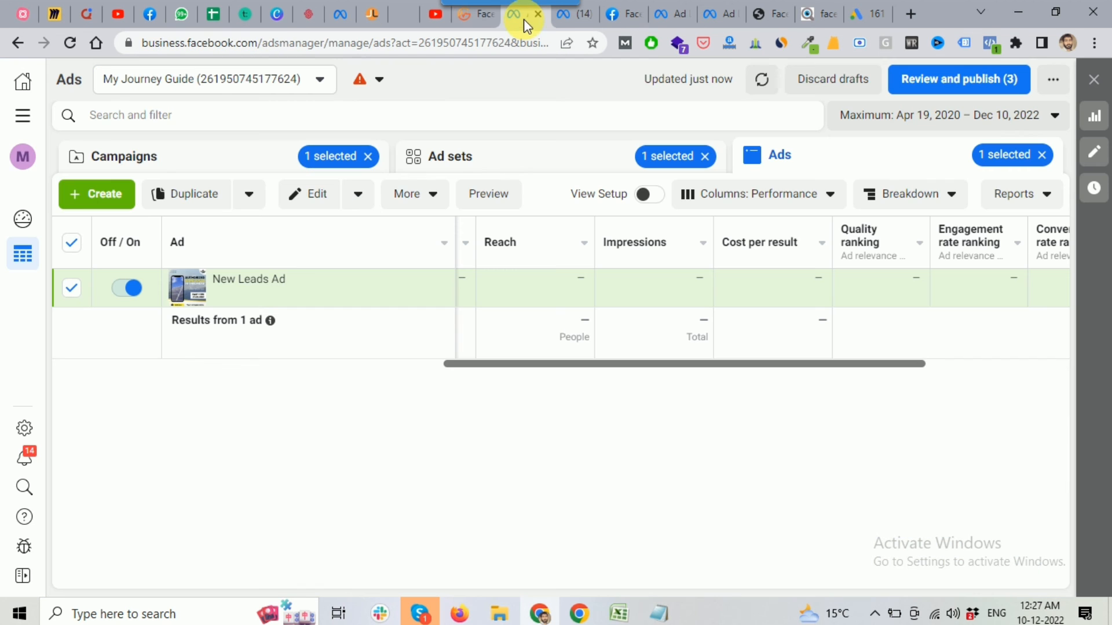
left_click_drag(658, 364, 295, 362)
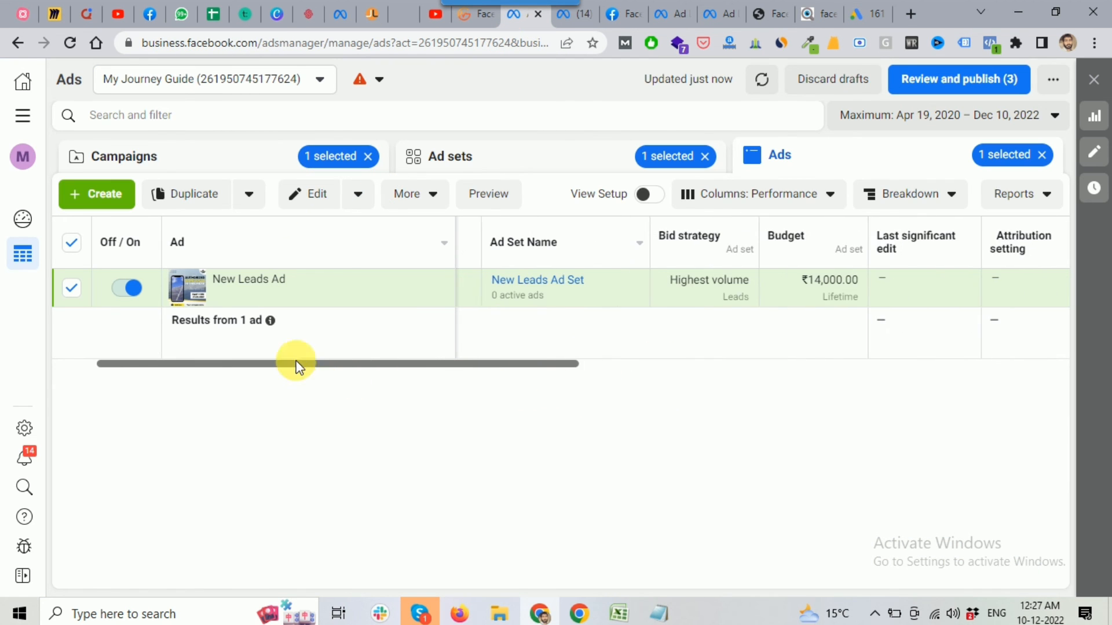
Recap the GitMind outline of the lead ads tutorial alongside the ads list in Ads Manager, finishing on the mind map
left_click(470, 22)
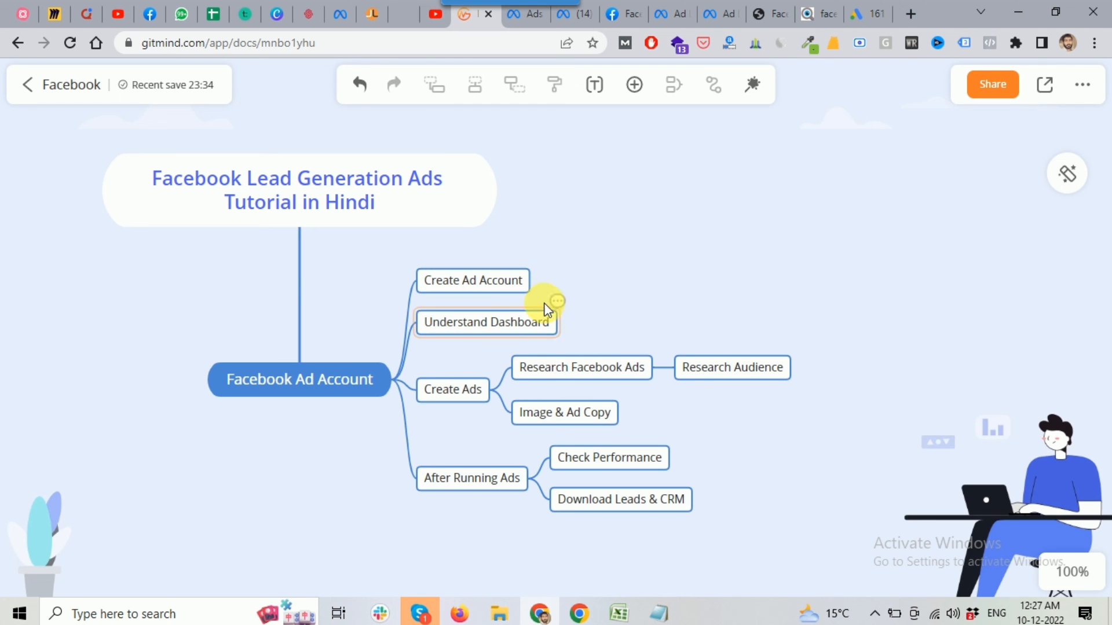
left_click(526, 24)
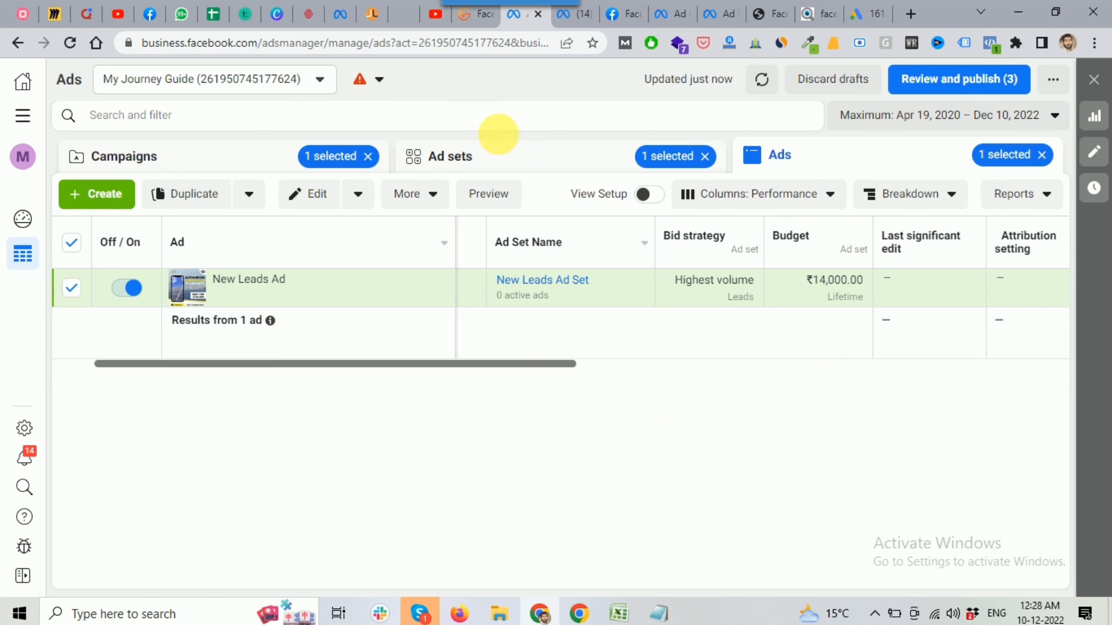
left_click(473, 24)
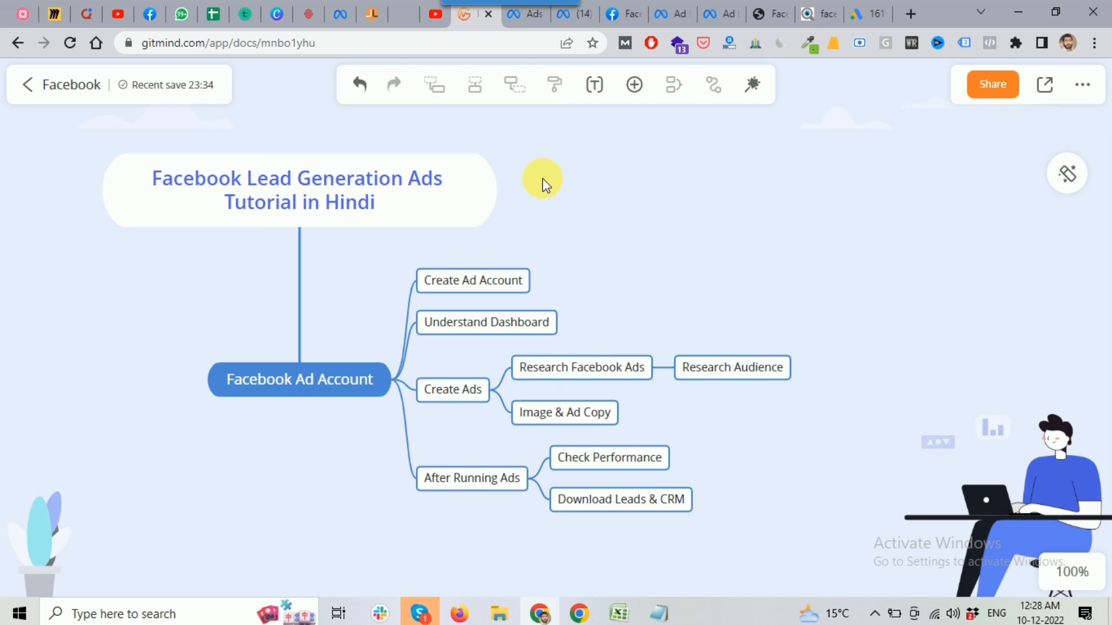
left_click(513, 17)
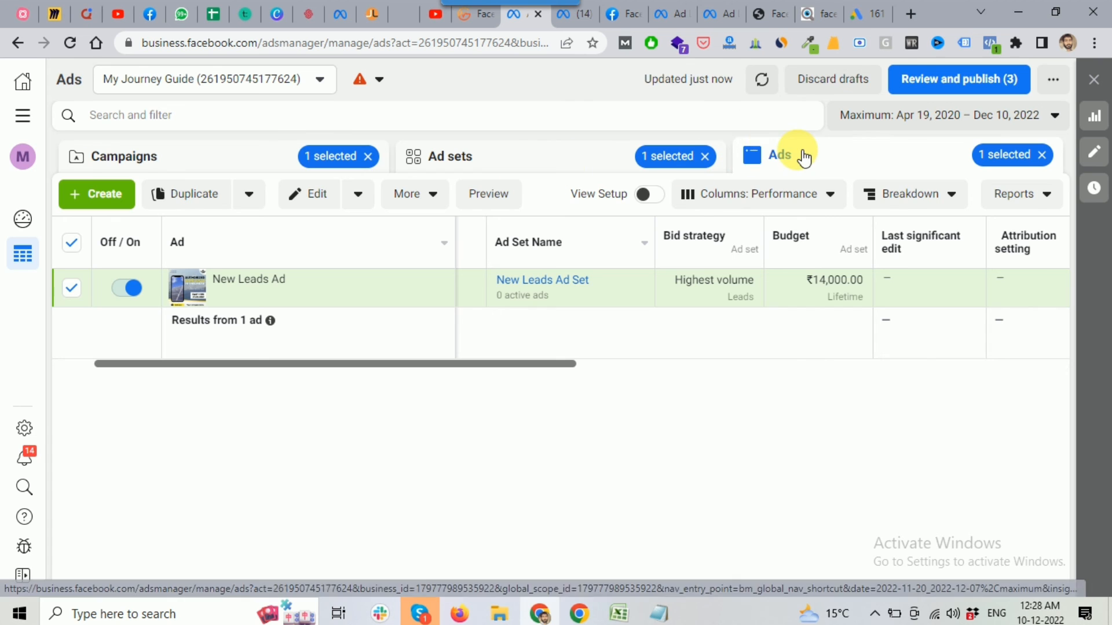
left_click(479, 18)
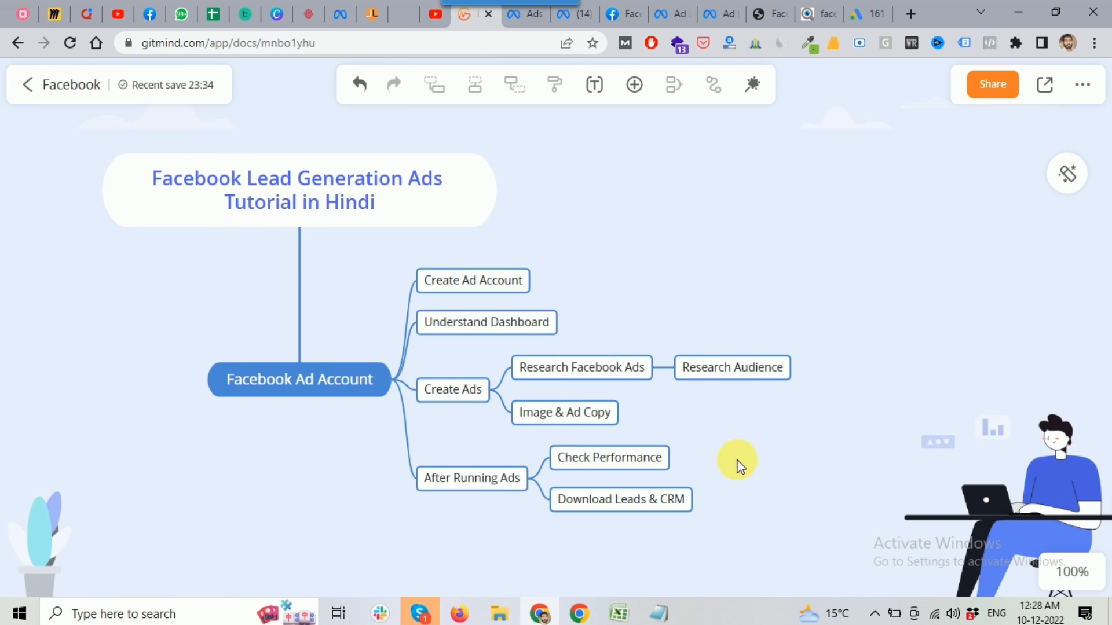
left_click_drag(746, 462, 733, 458)
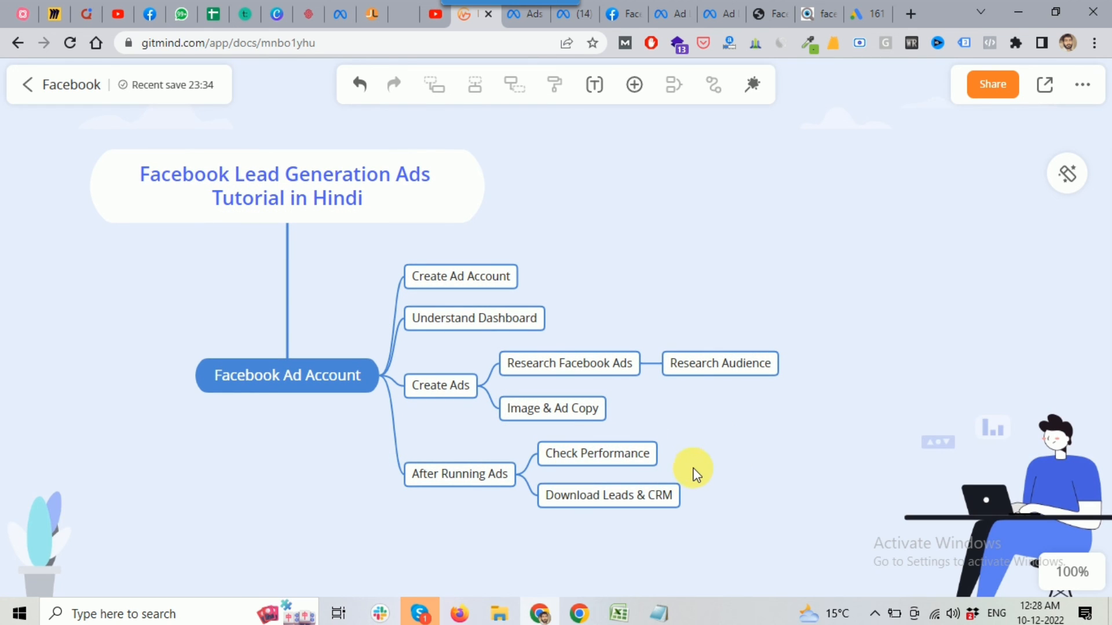